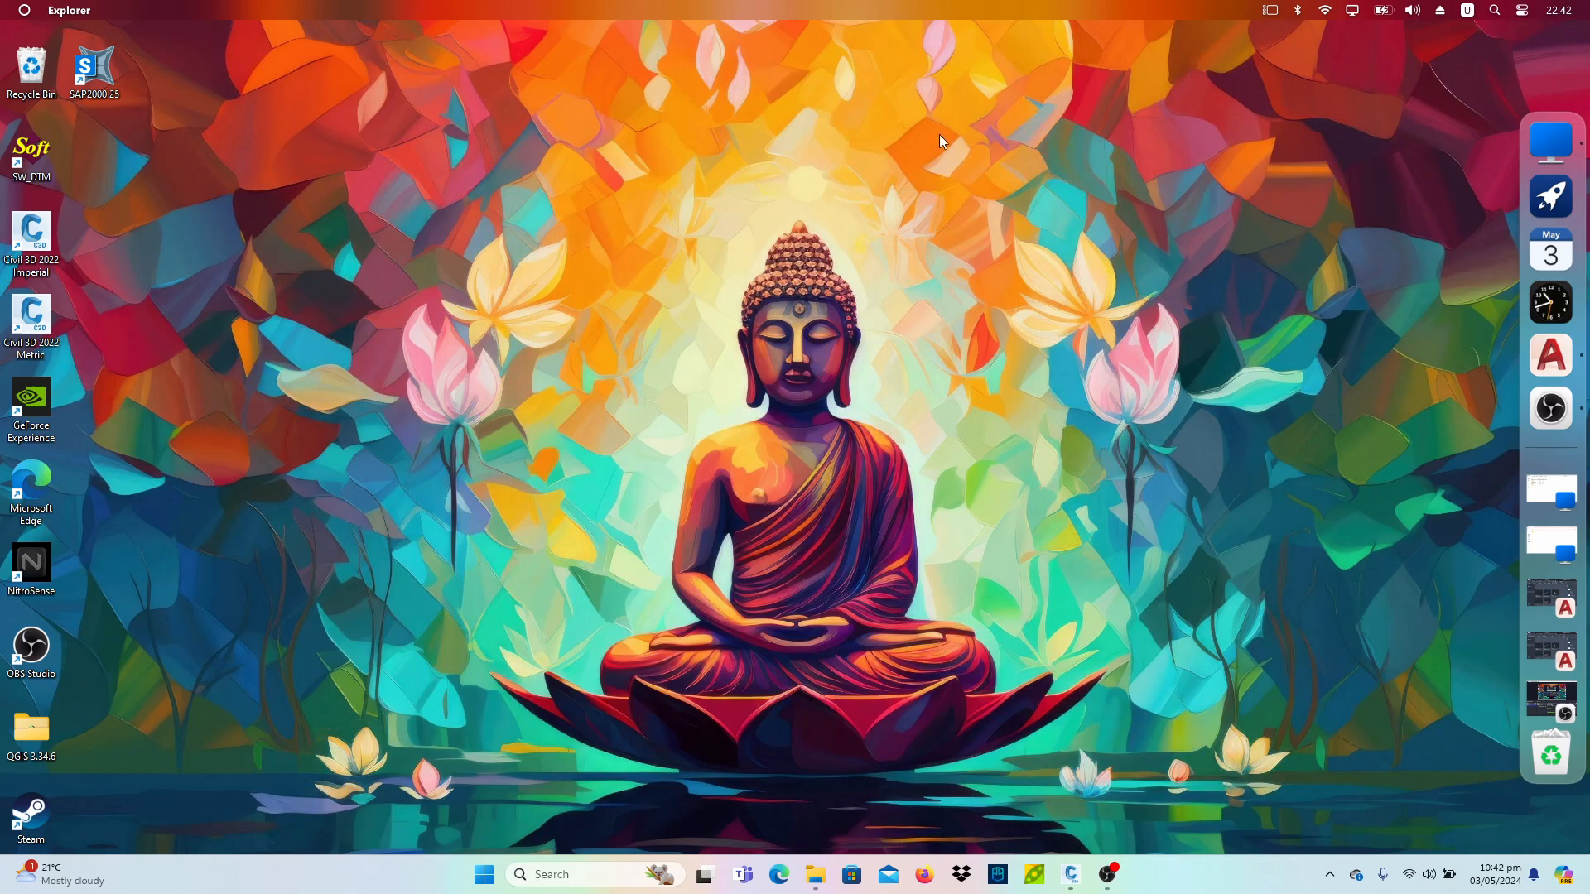
drag(560, 166, 189, 71)
drag(189, 69, 141, 42)
mouse_move(142, 43)
mouse_down()
mouse_move(1395, 838)
mouse_move(538, 195)
mouse_move(152, 44)
mouse_up()
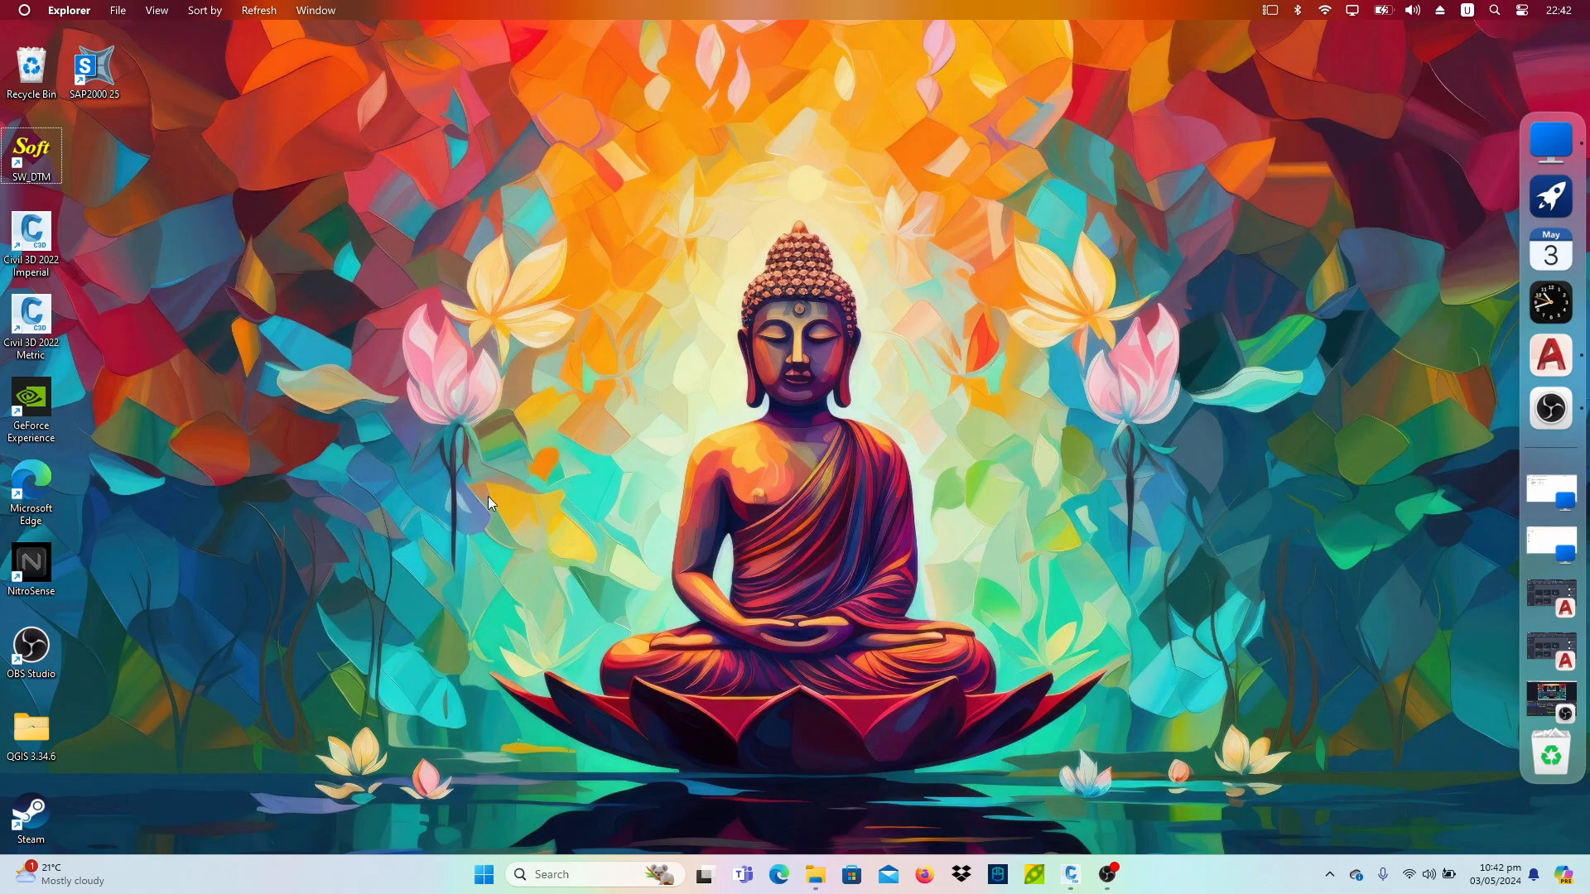
- Switch to the open Civil 3D window and save the drawing as Dhulikhel in the Documents folder
click(1082, 878)
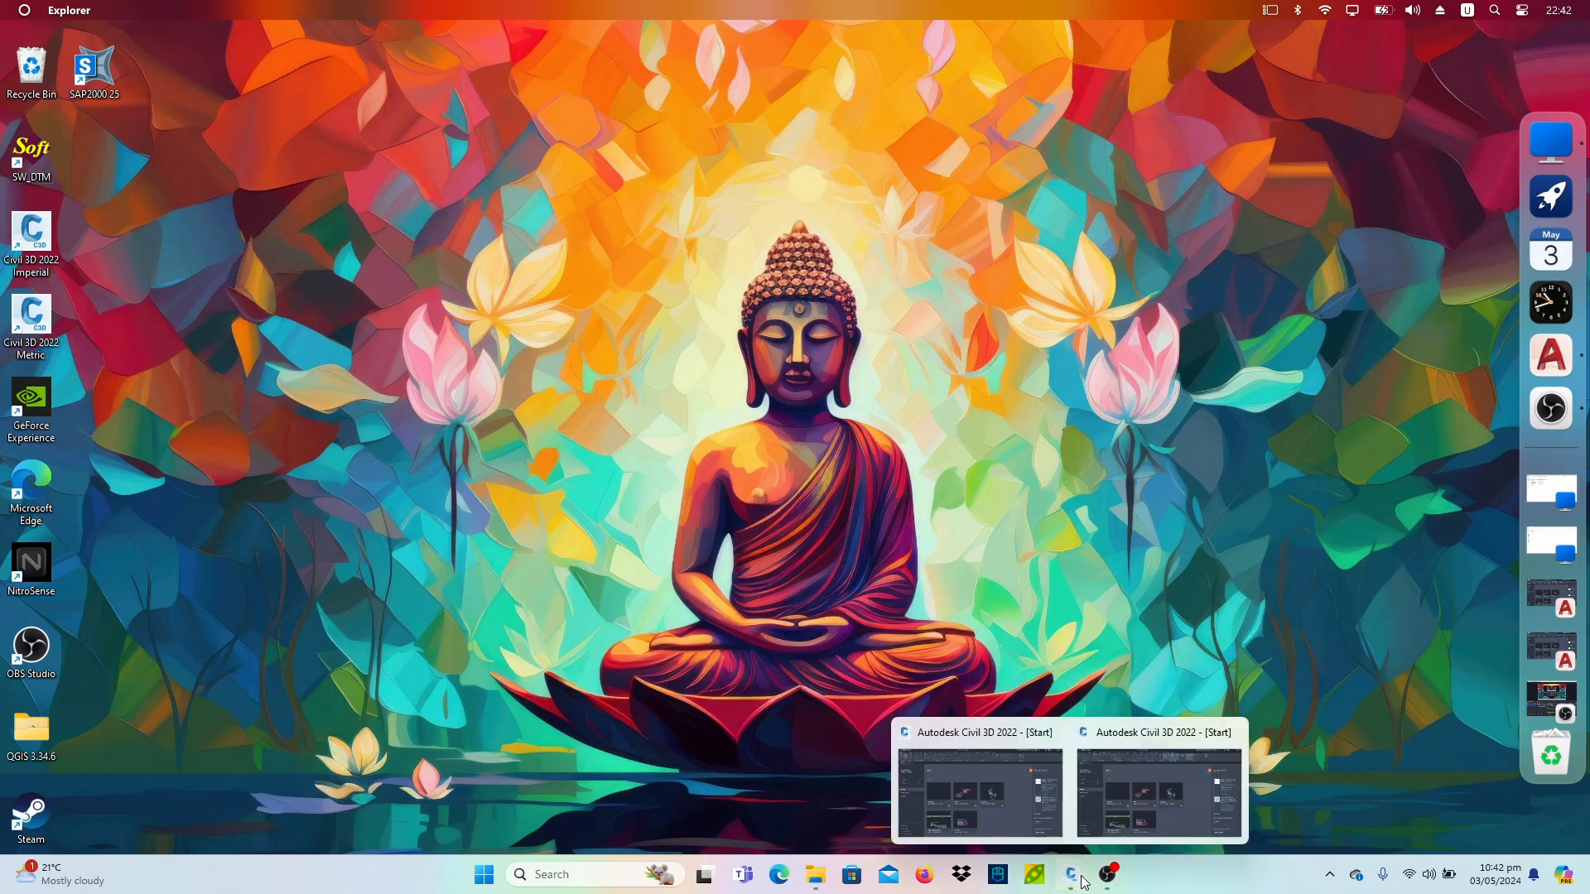
click(1017, 806)
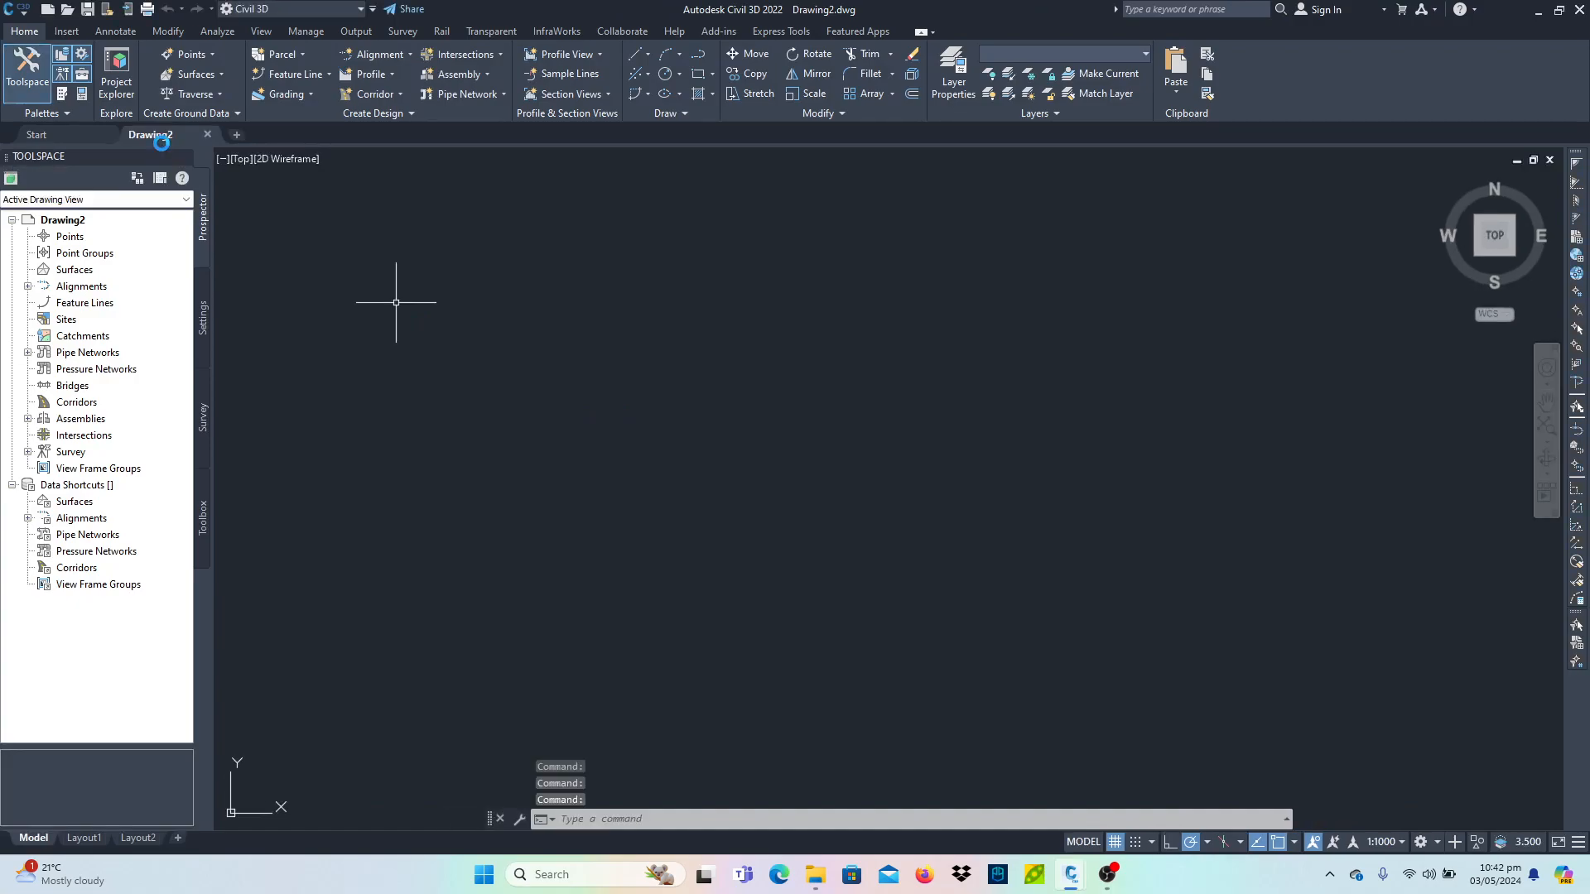
right_click(169, 139)
click(199, 205)
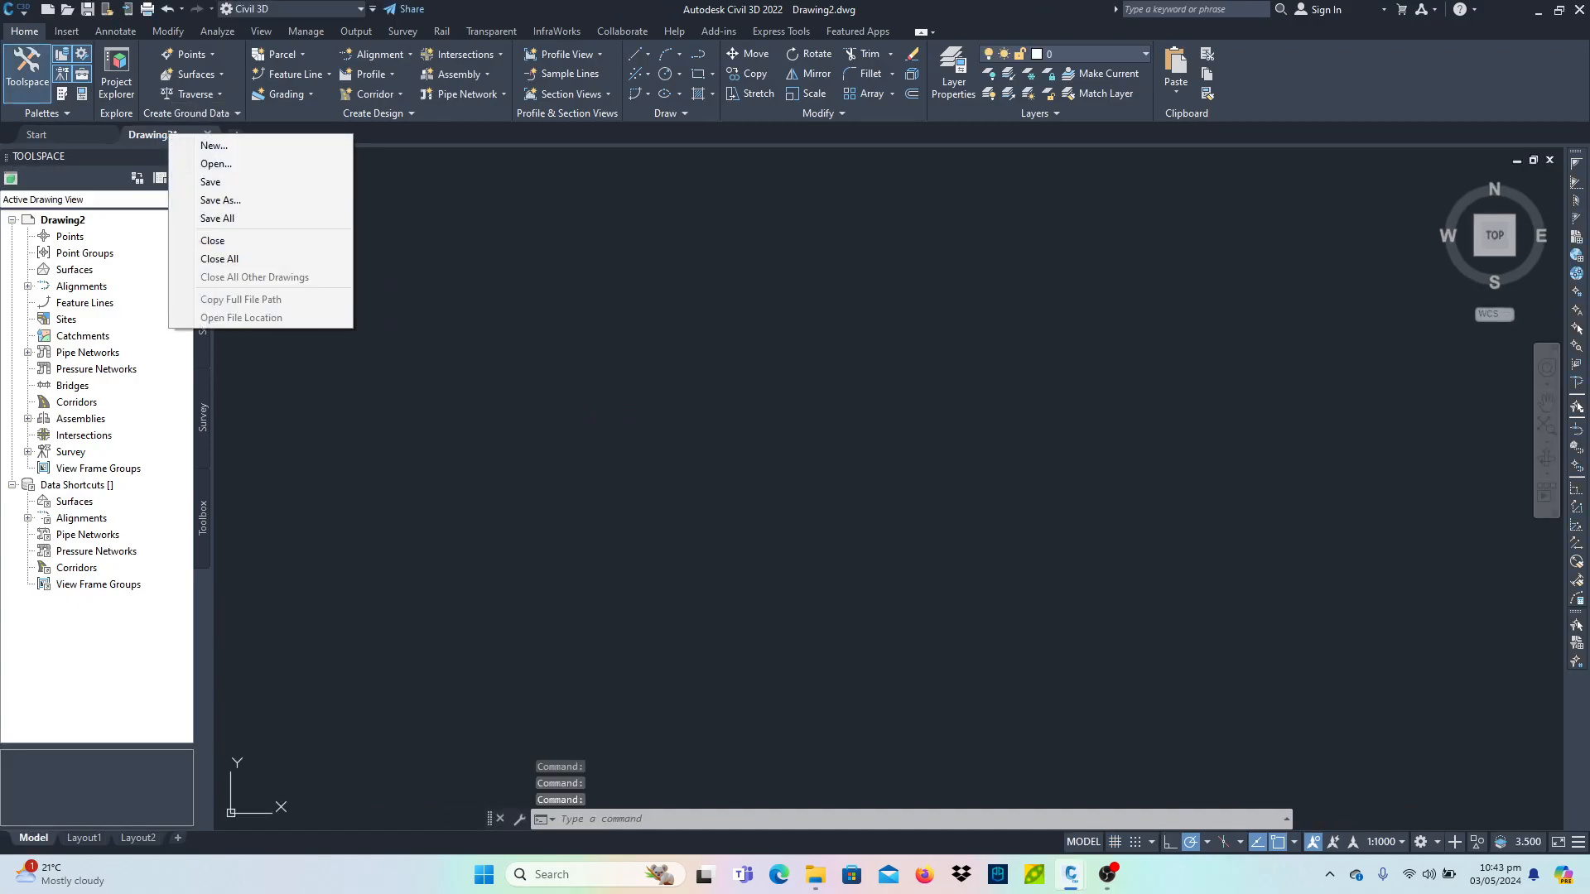
text(D)
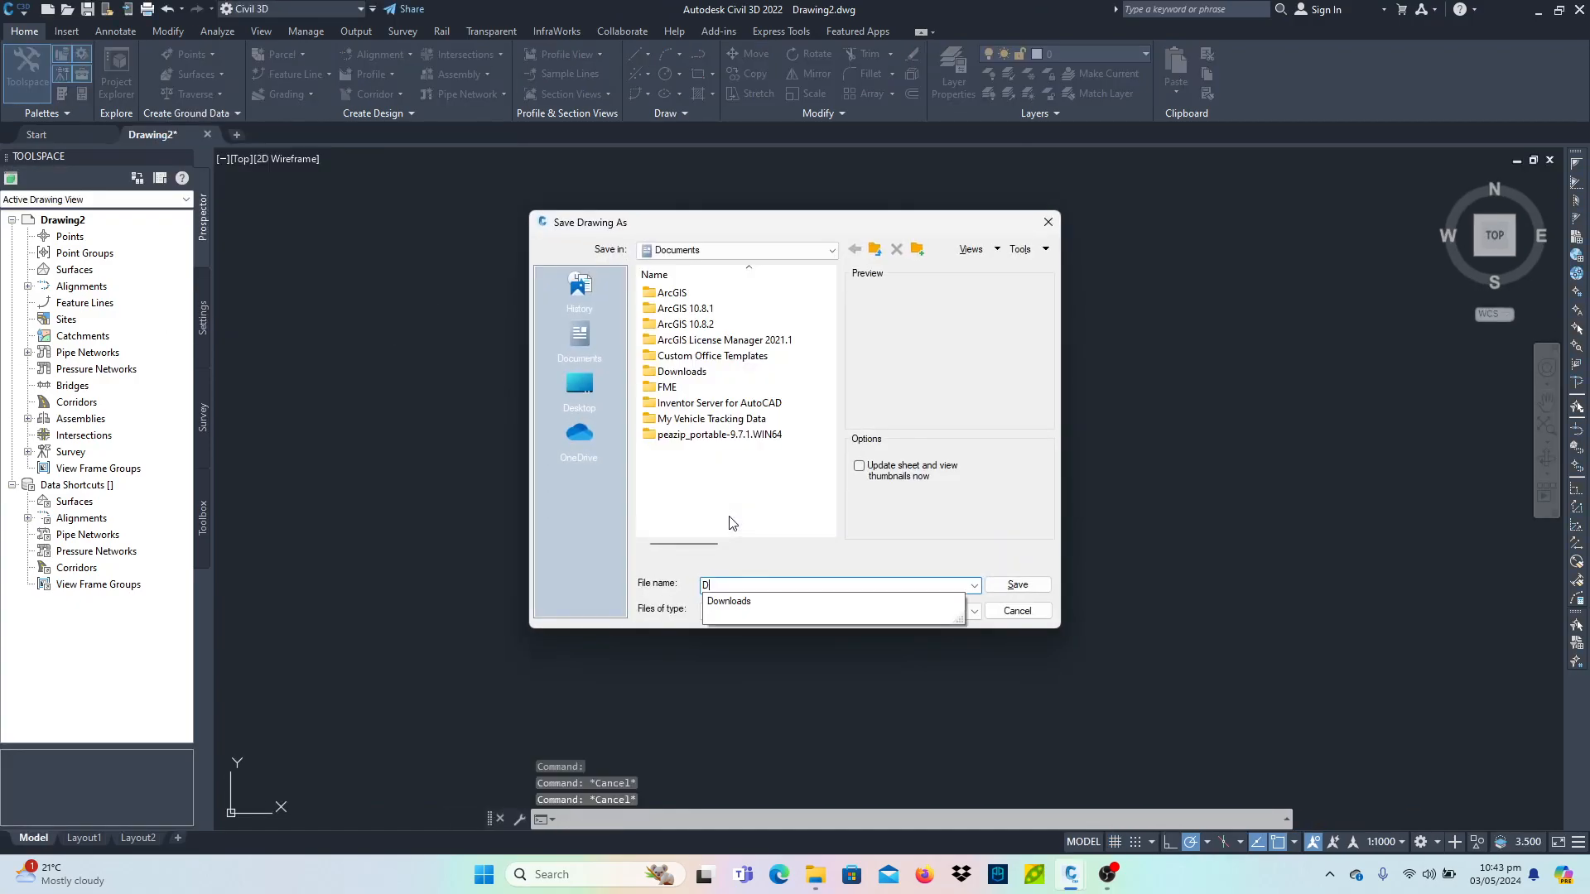
text(hulikhel)
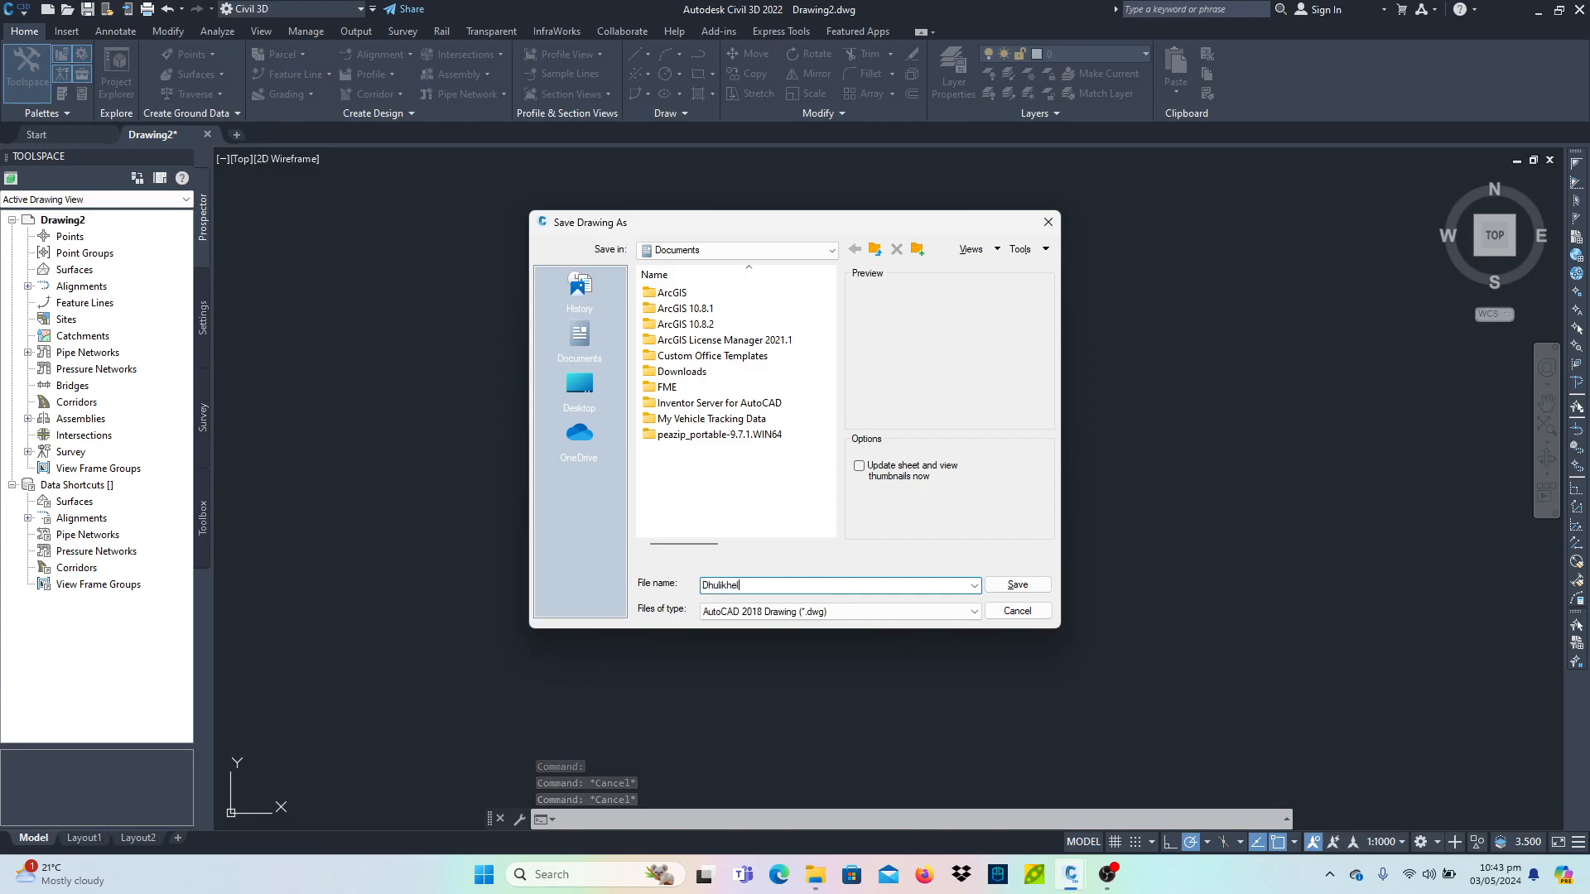
click(1018, 582)
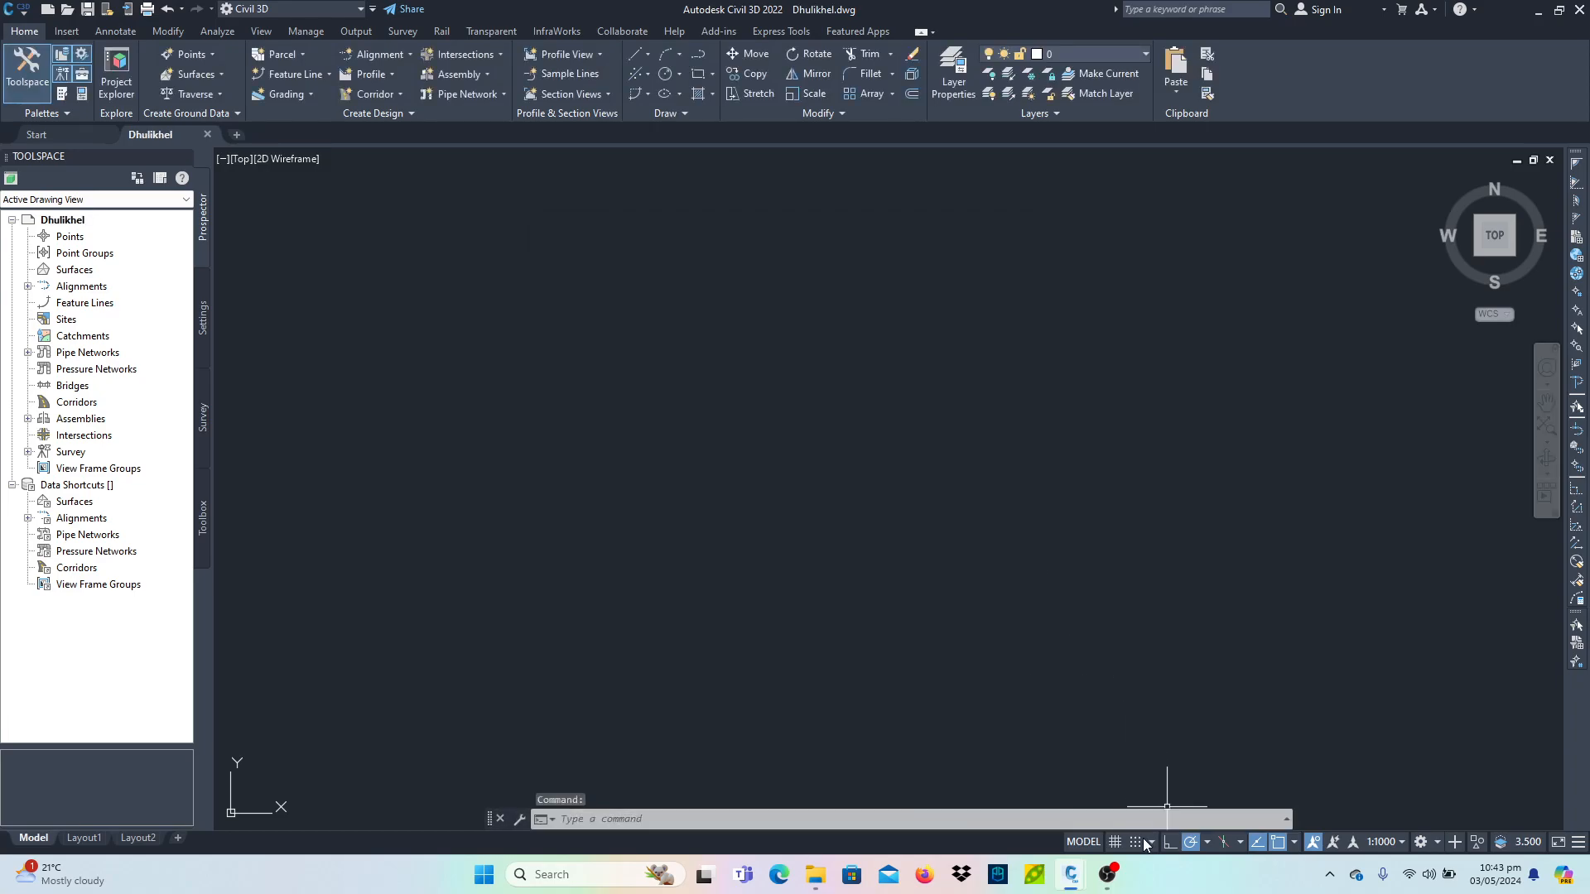
- Turn on the grid display in the drawing area
click(1116, 843)
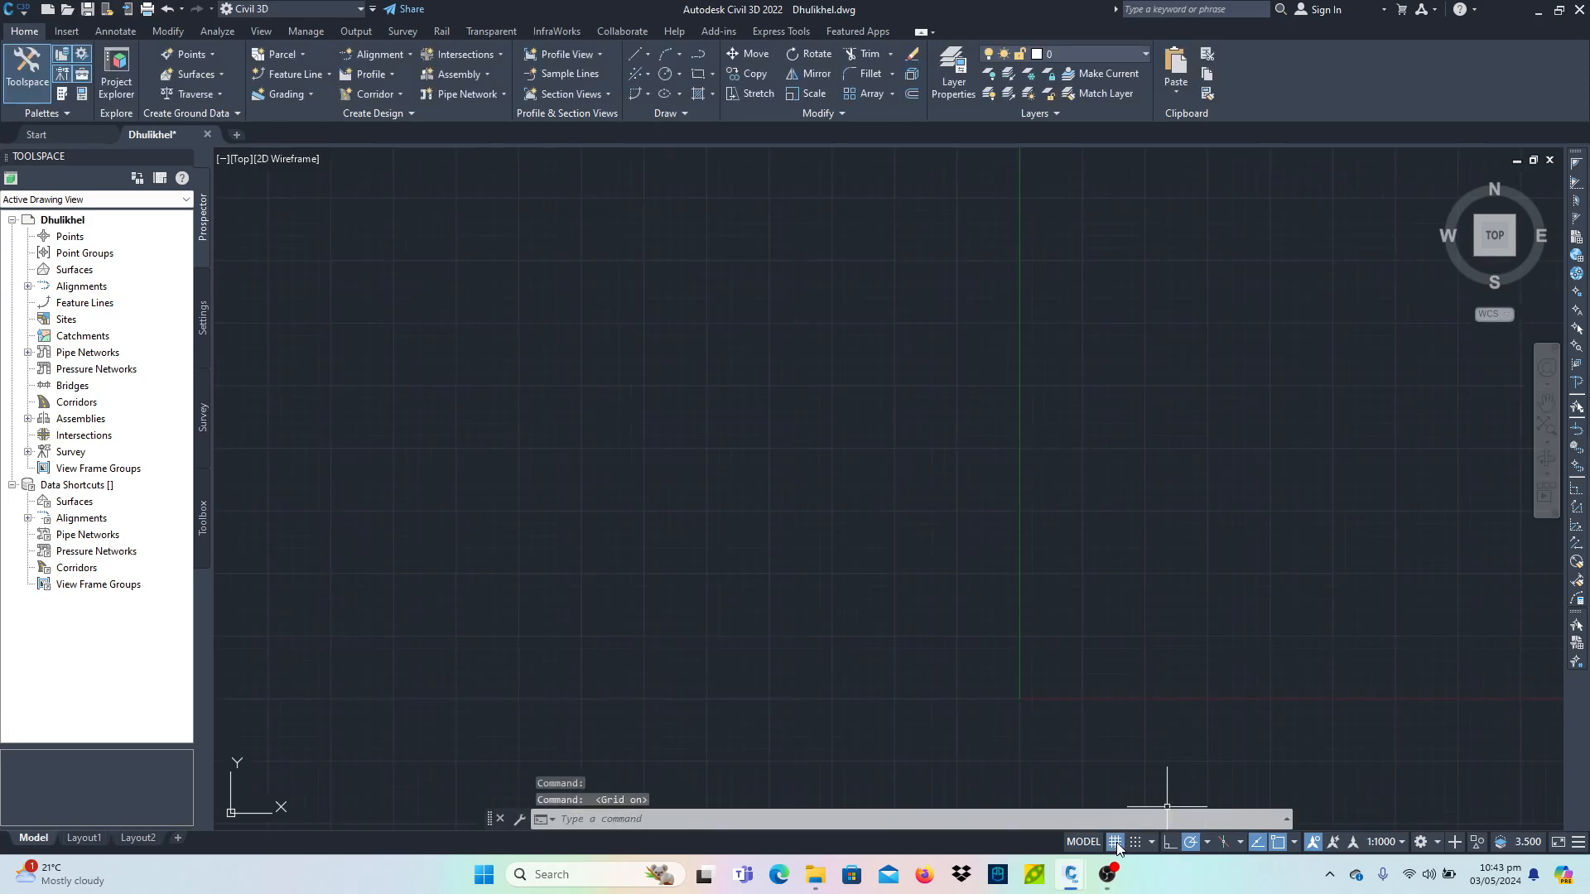
mouse_move(660, 706)
mouse_down()
mouse_move(887, 433)
mouse_move(1016, 320)
mouse_up()
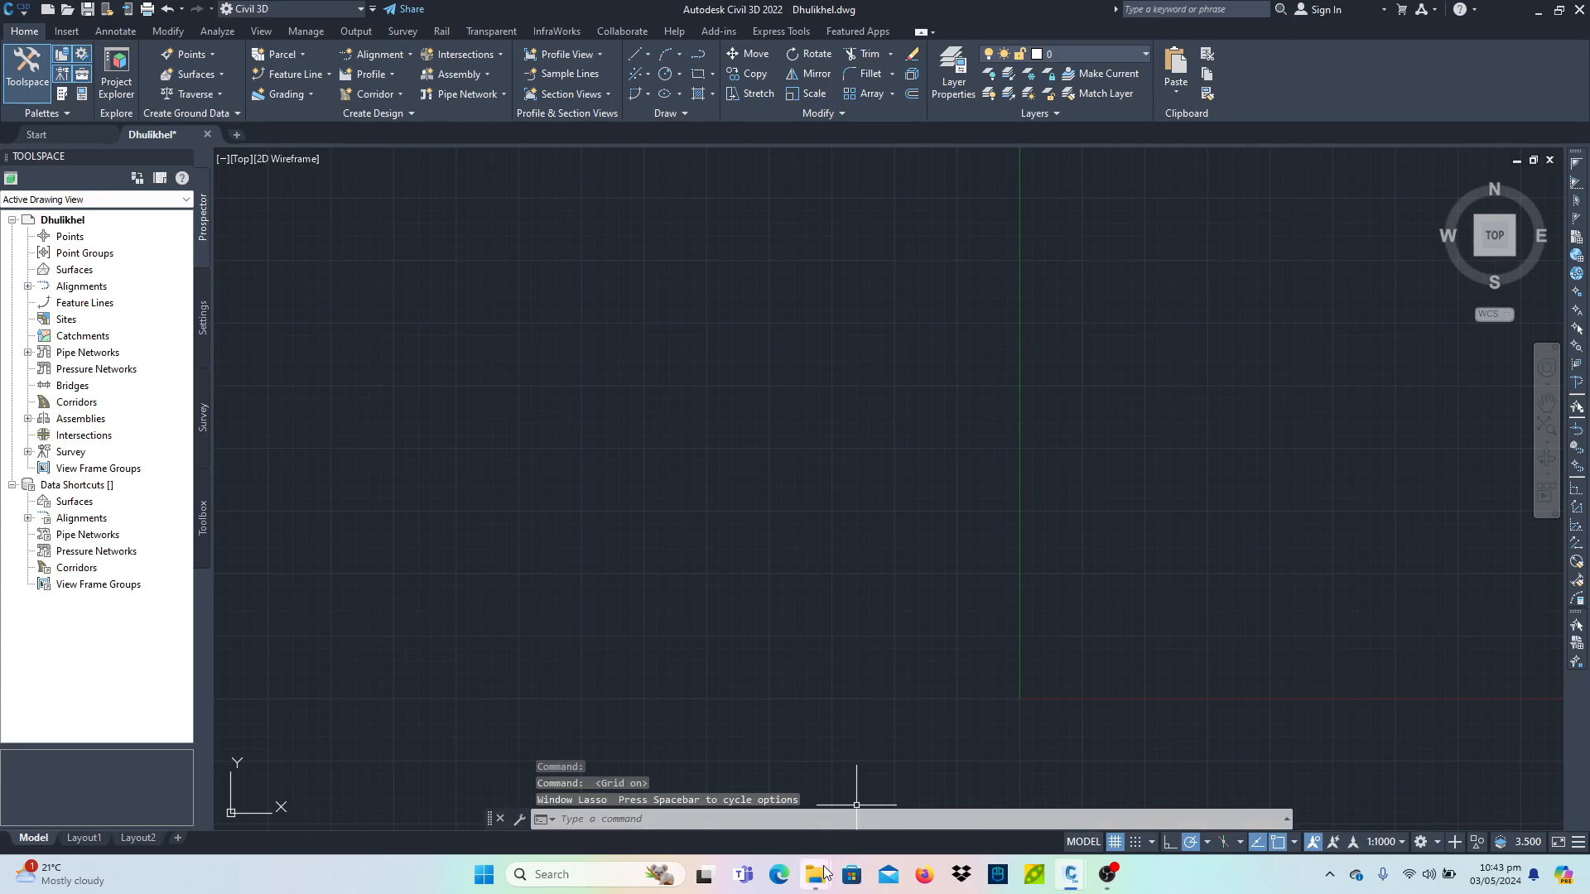
- Open the point spreadsheet from the Documents folder in File Explorer
mouse_move(816, 874)
click(770, 784)
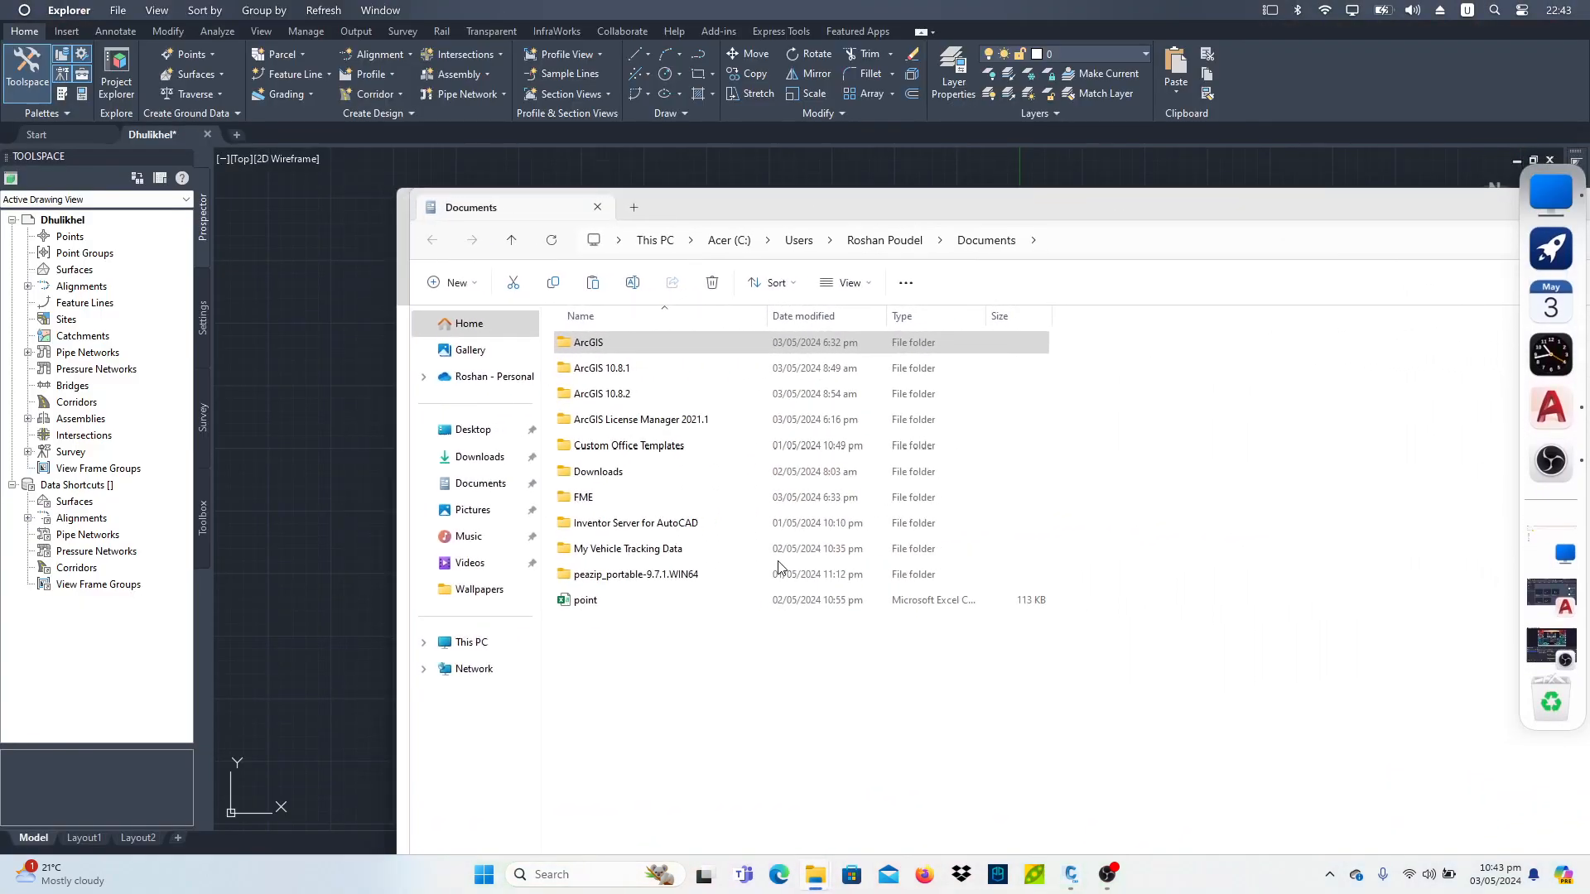
drag(948, 210, 697, 91)
click(429, 485)
double_click(429, 486)
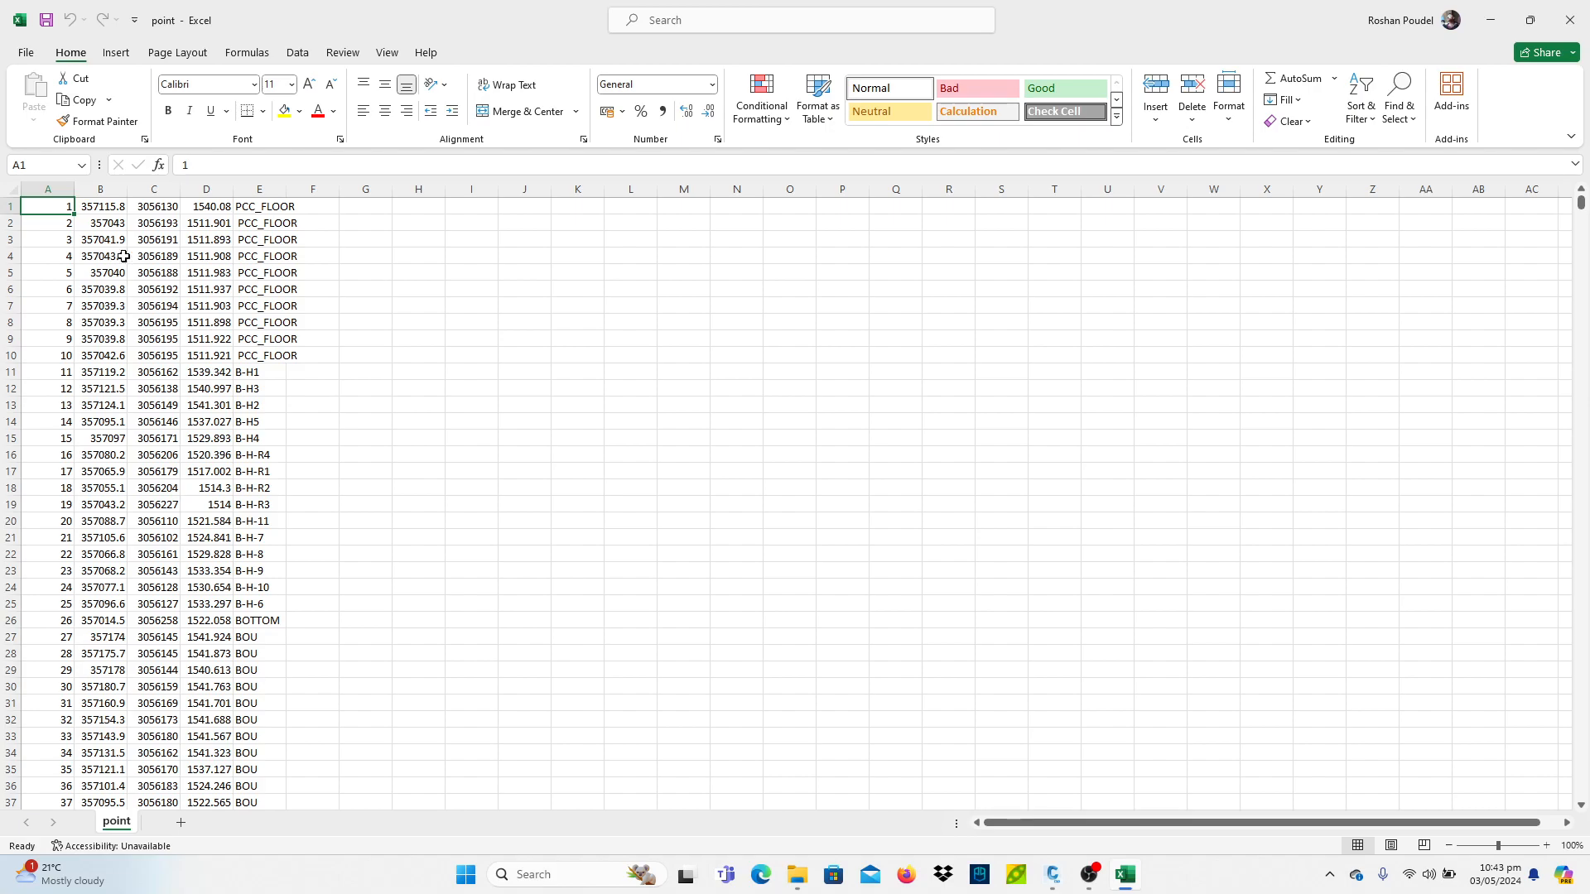
- Examine the spreadsheet's columns of point number, easting, northing, elevation and description
drag(48, 189, 252, 184)
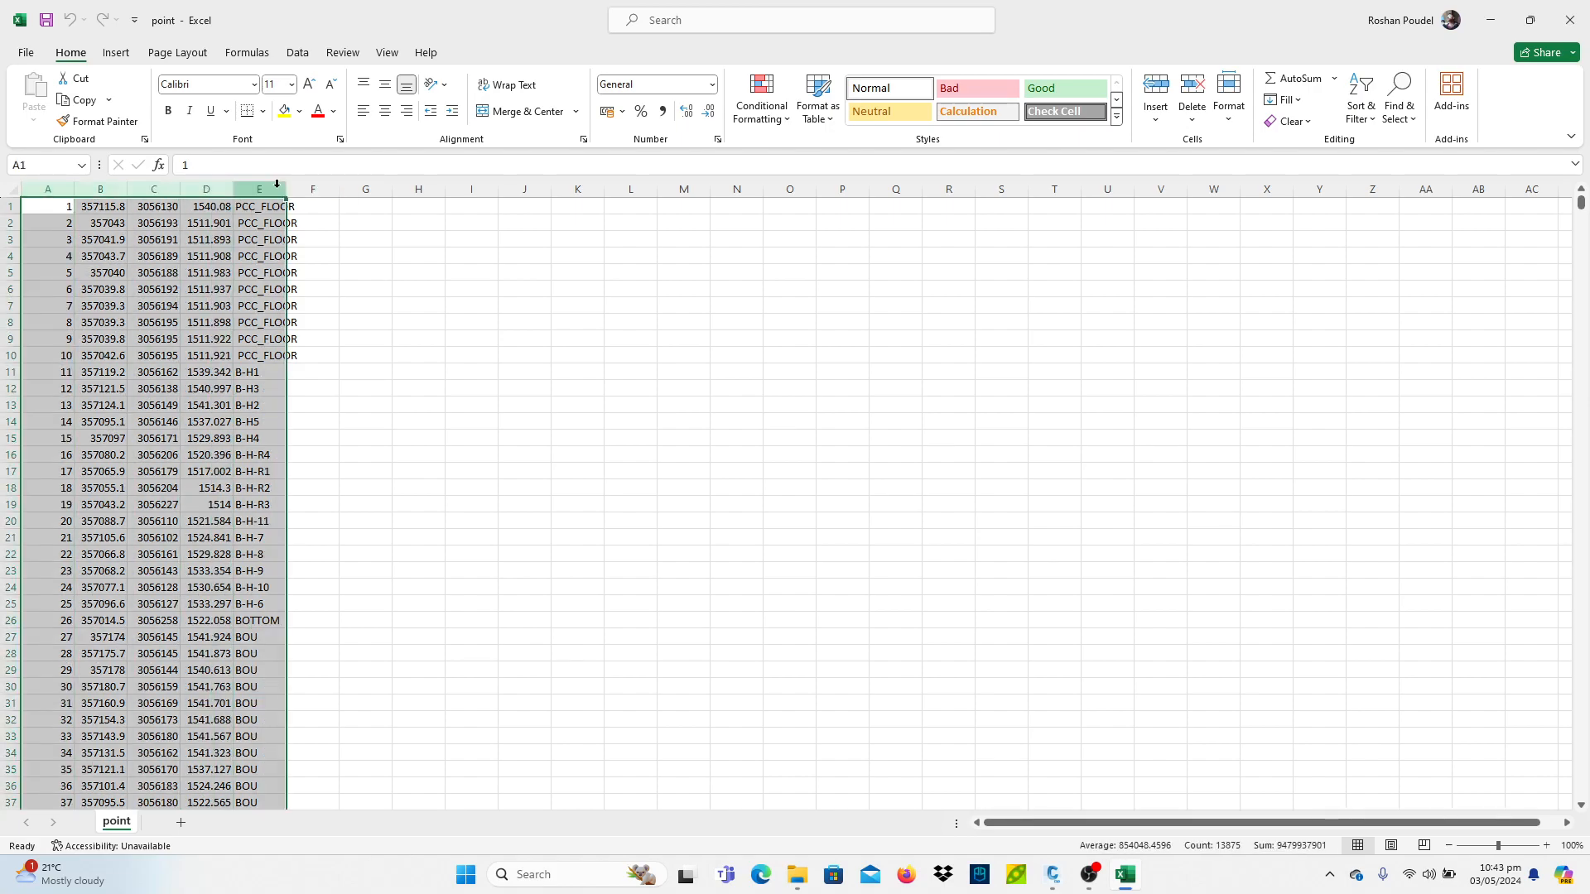
drag(272, 184, 46, 178)
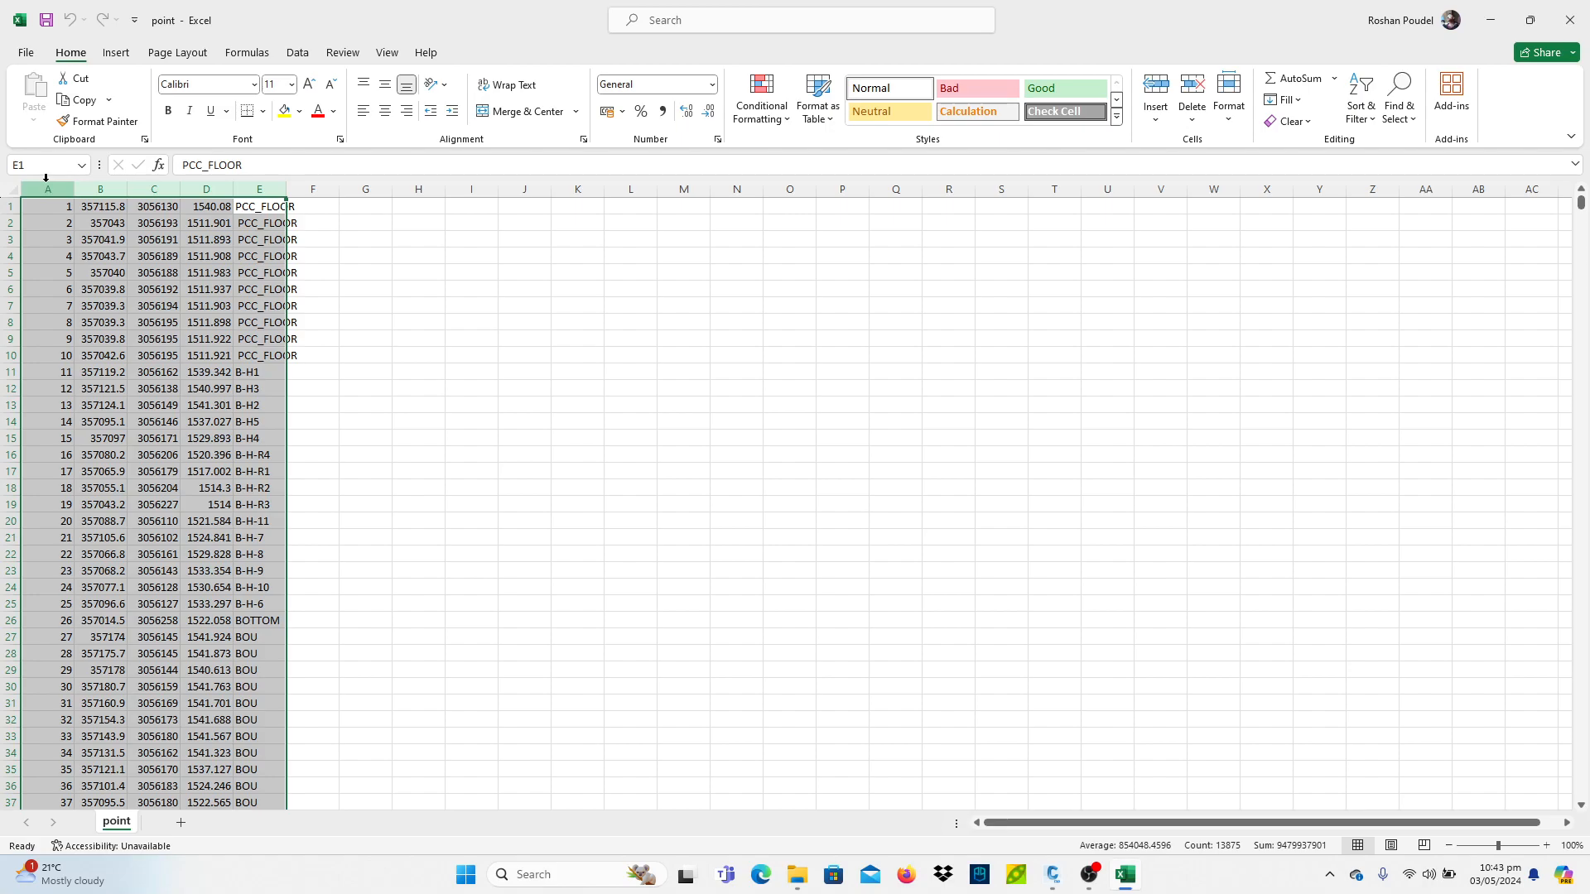
drag(49, 186, 242, 188)
drag(56, 189, 248, 191)
mouse_move(42, 189)
mouse_down()
mouse_move(264, 188)
mouse_move(46, 189)
mouse_up()
click(46, 185)
drag(46, 207, 66, 409)
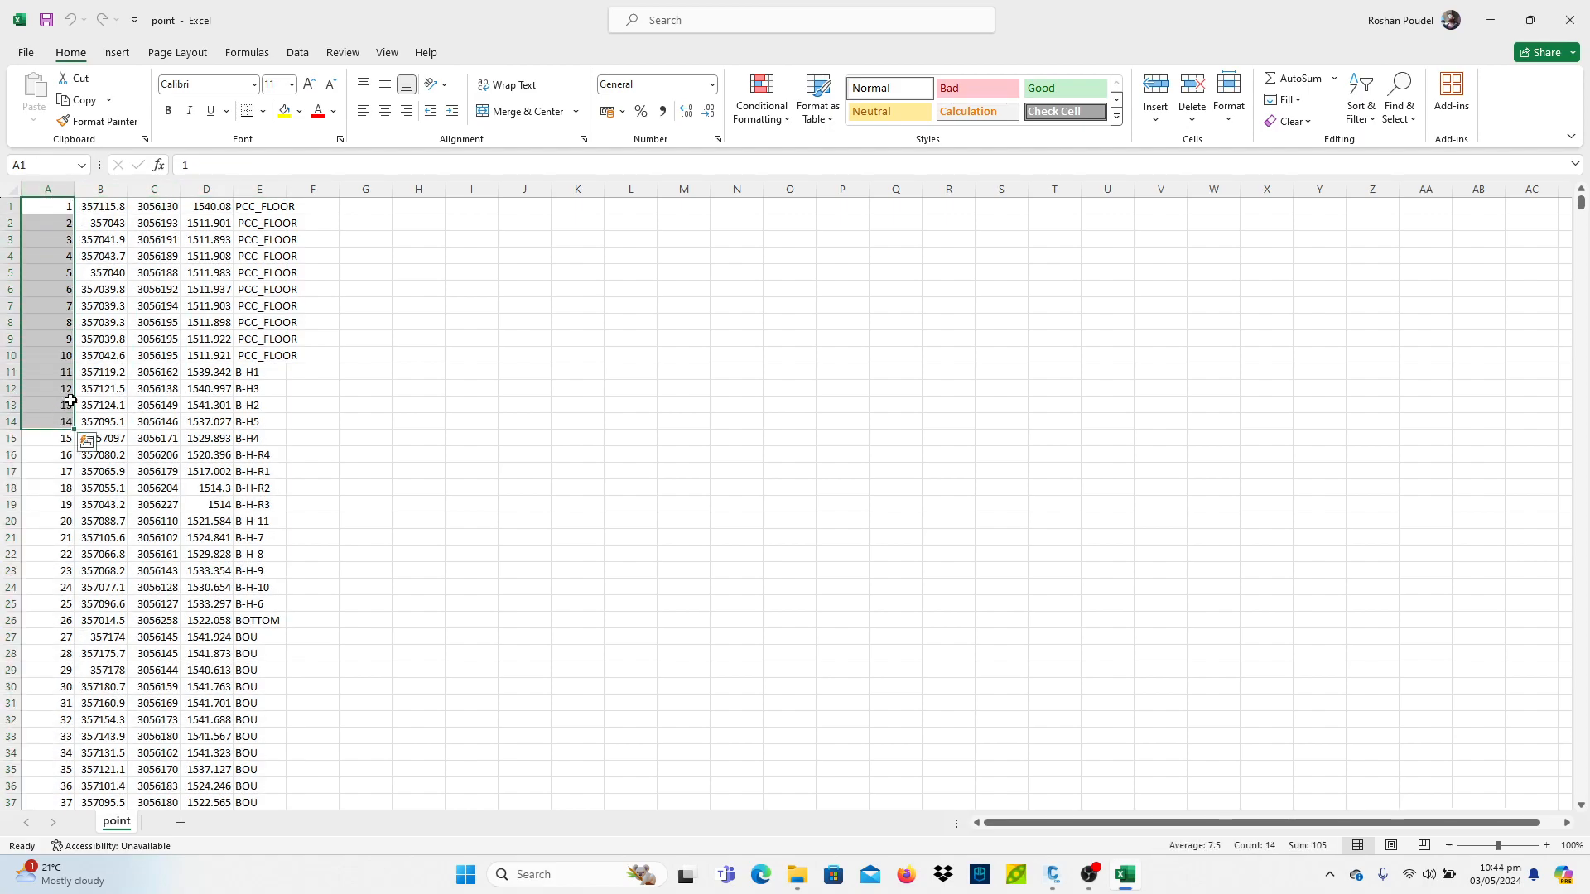
click(46, 190)
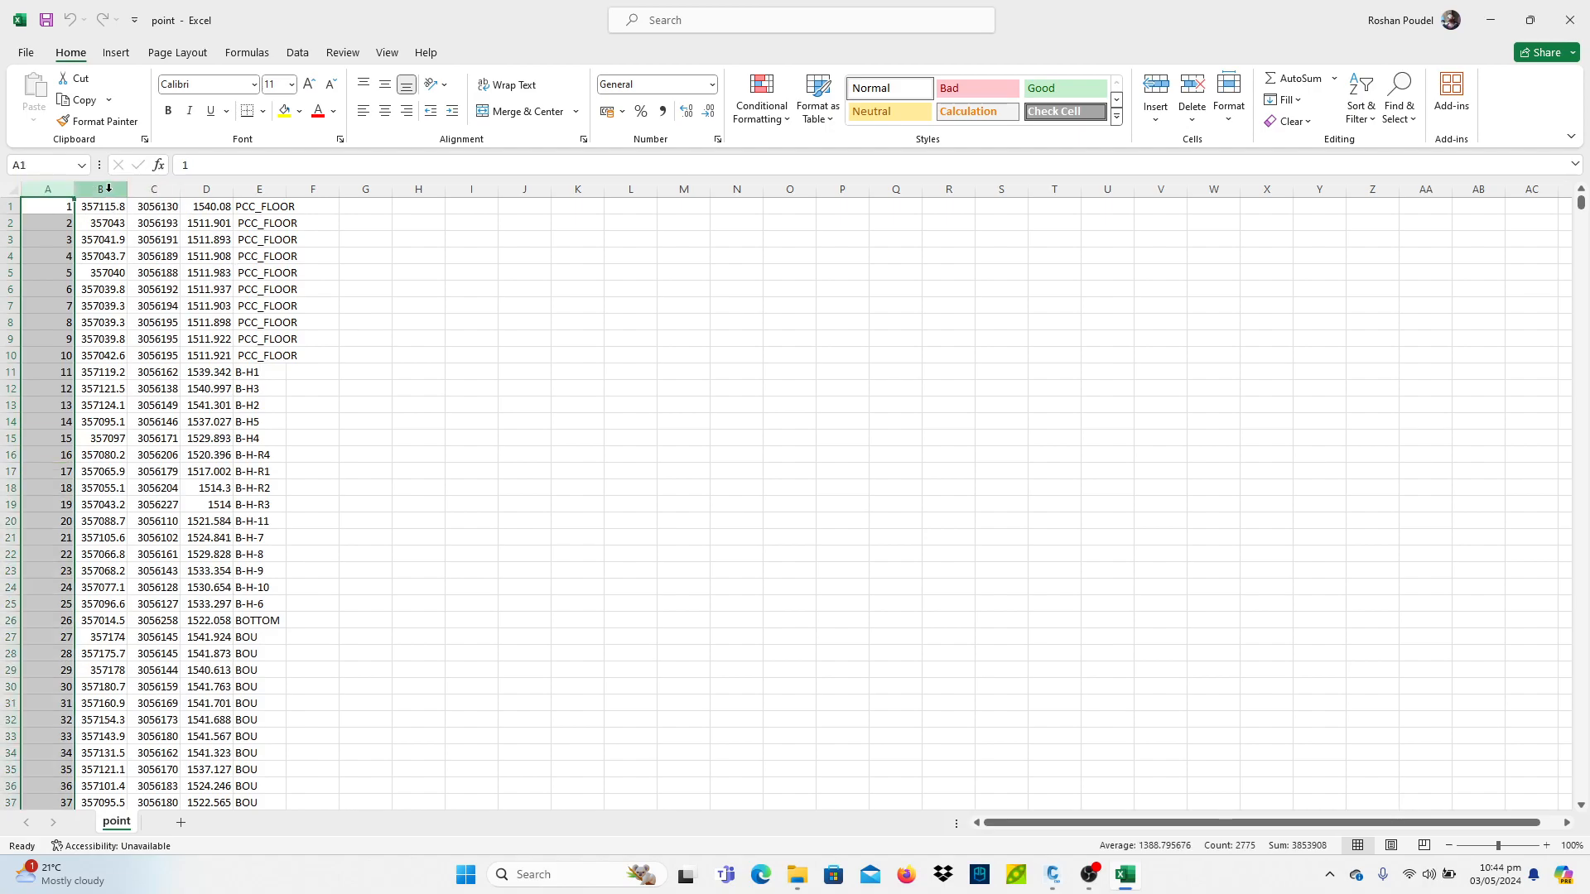
click(109, 189)
drag(106, 210, 108, 422)
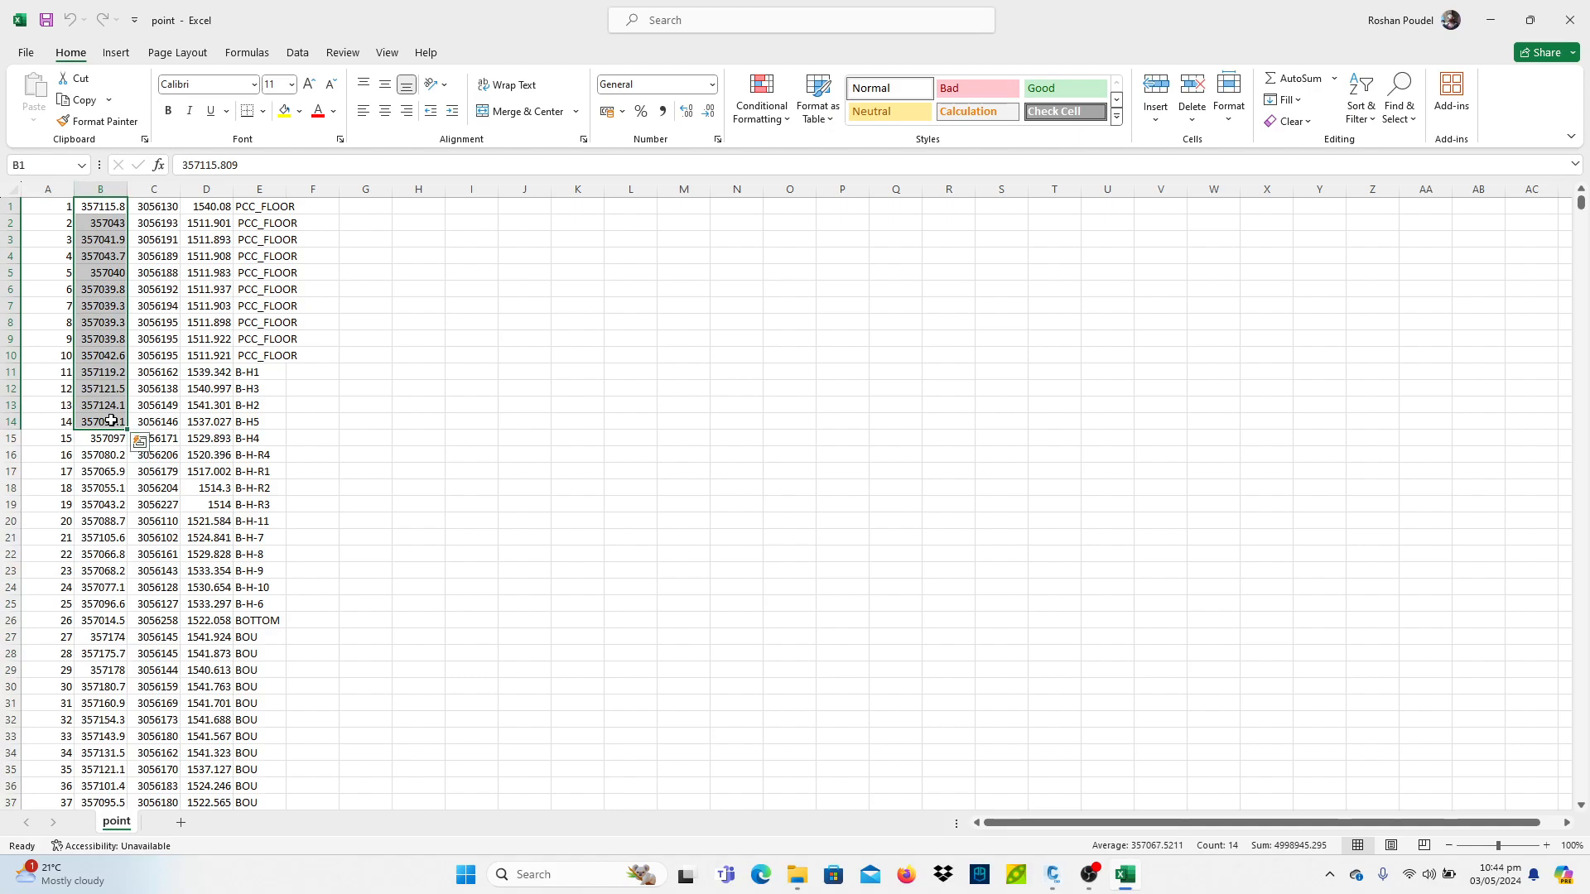
click(166, 189)
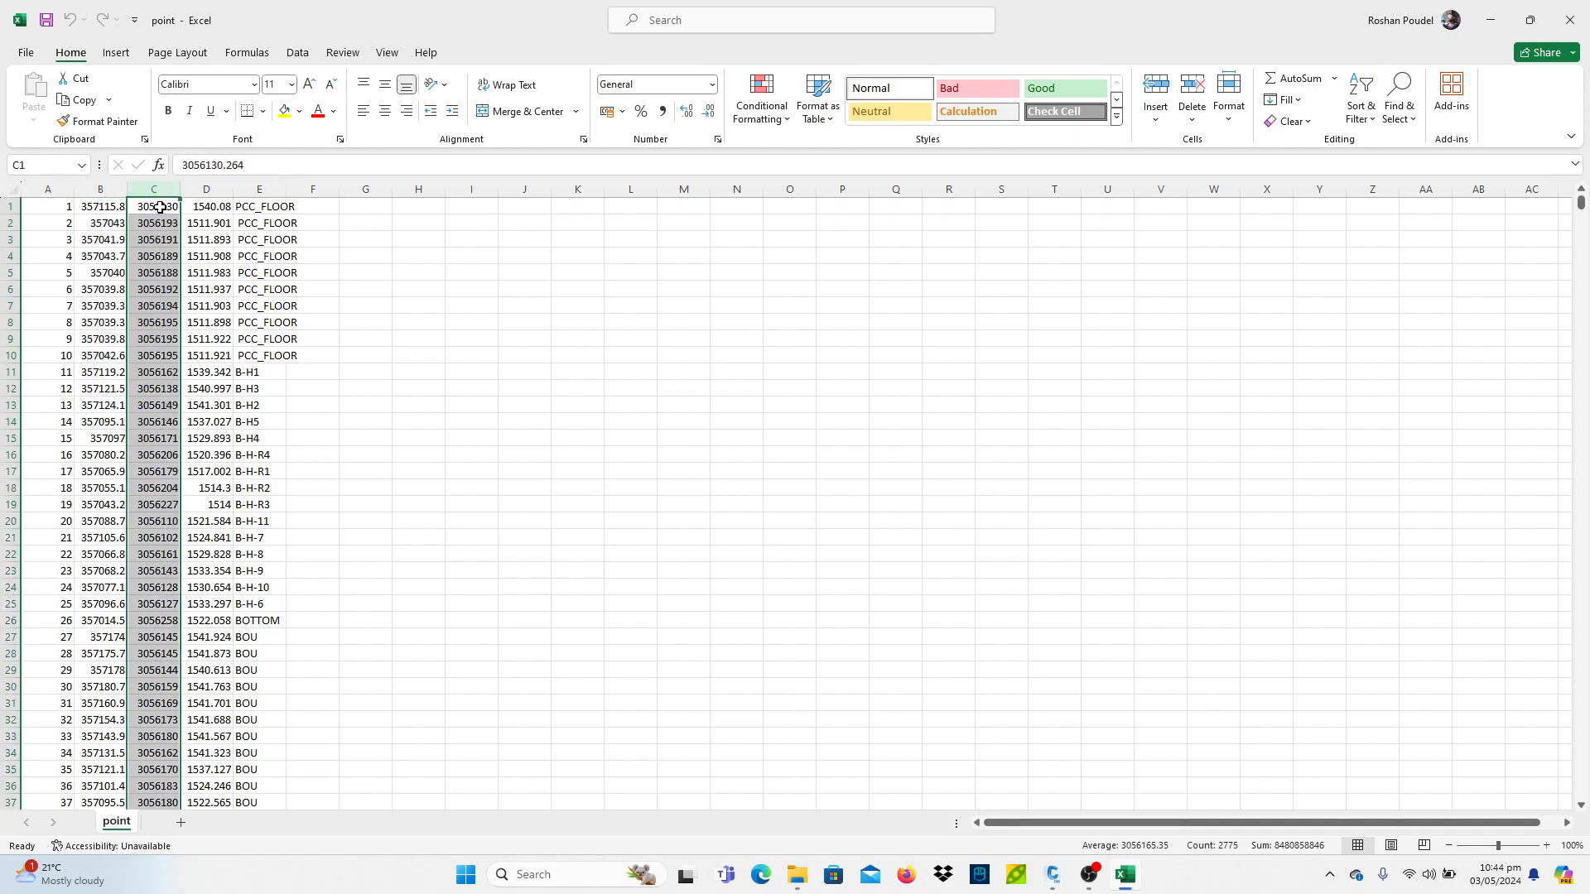
drag(157, 207, 170, 471)
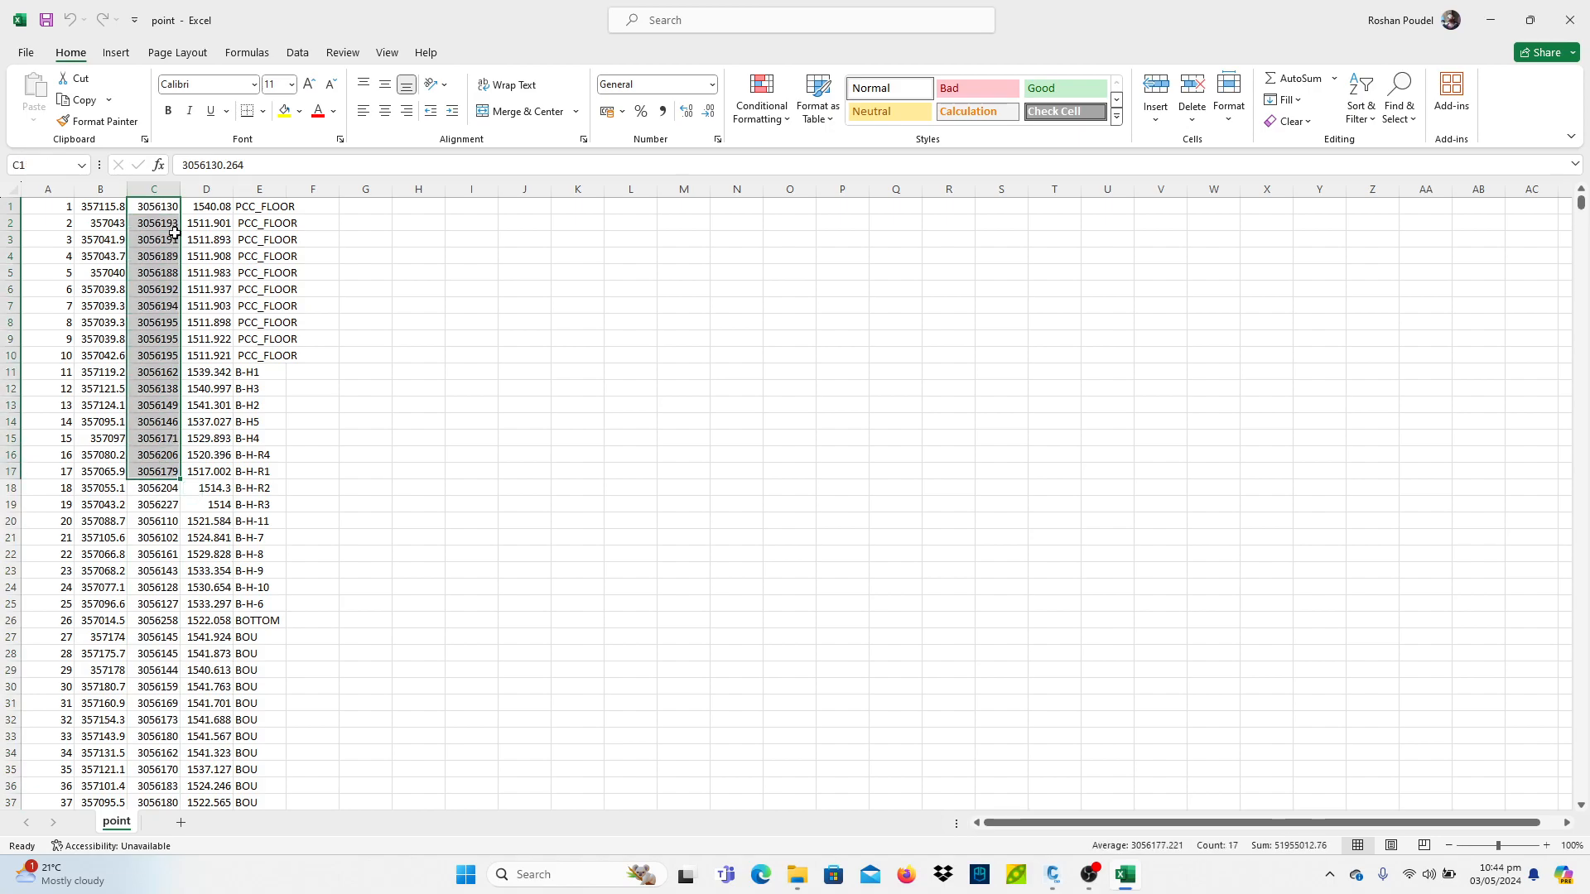
click(206, 186)
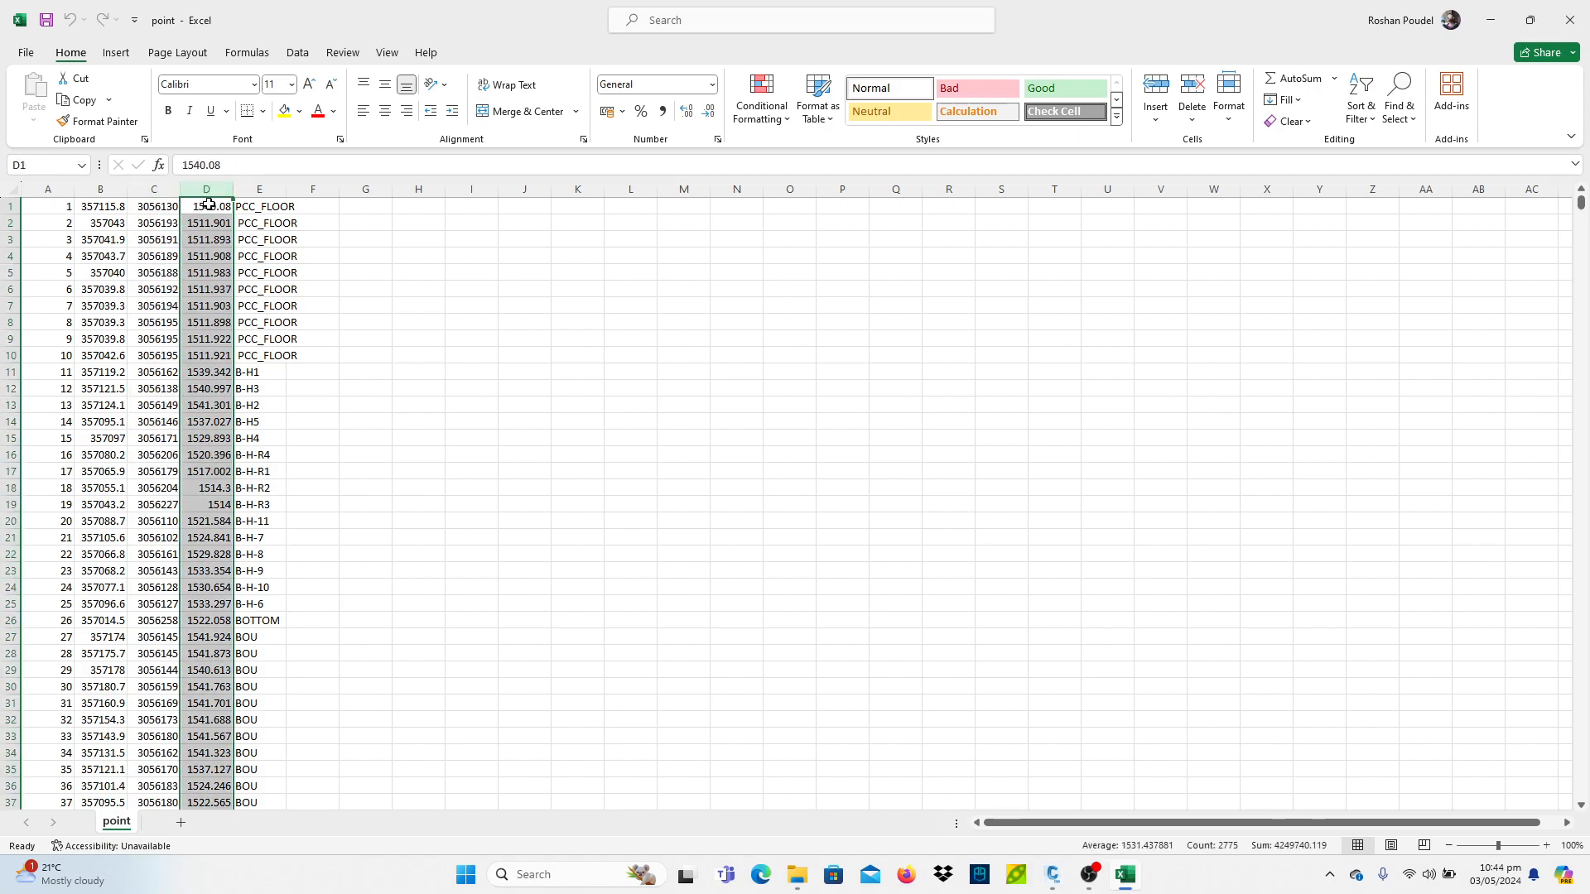
drag(209, 204, 227, 363)
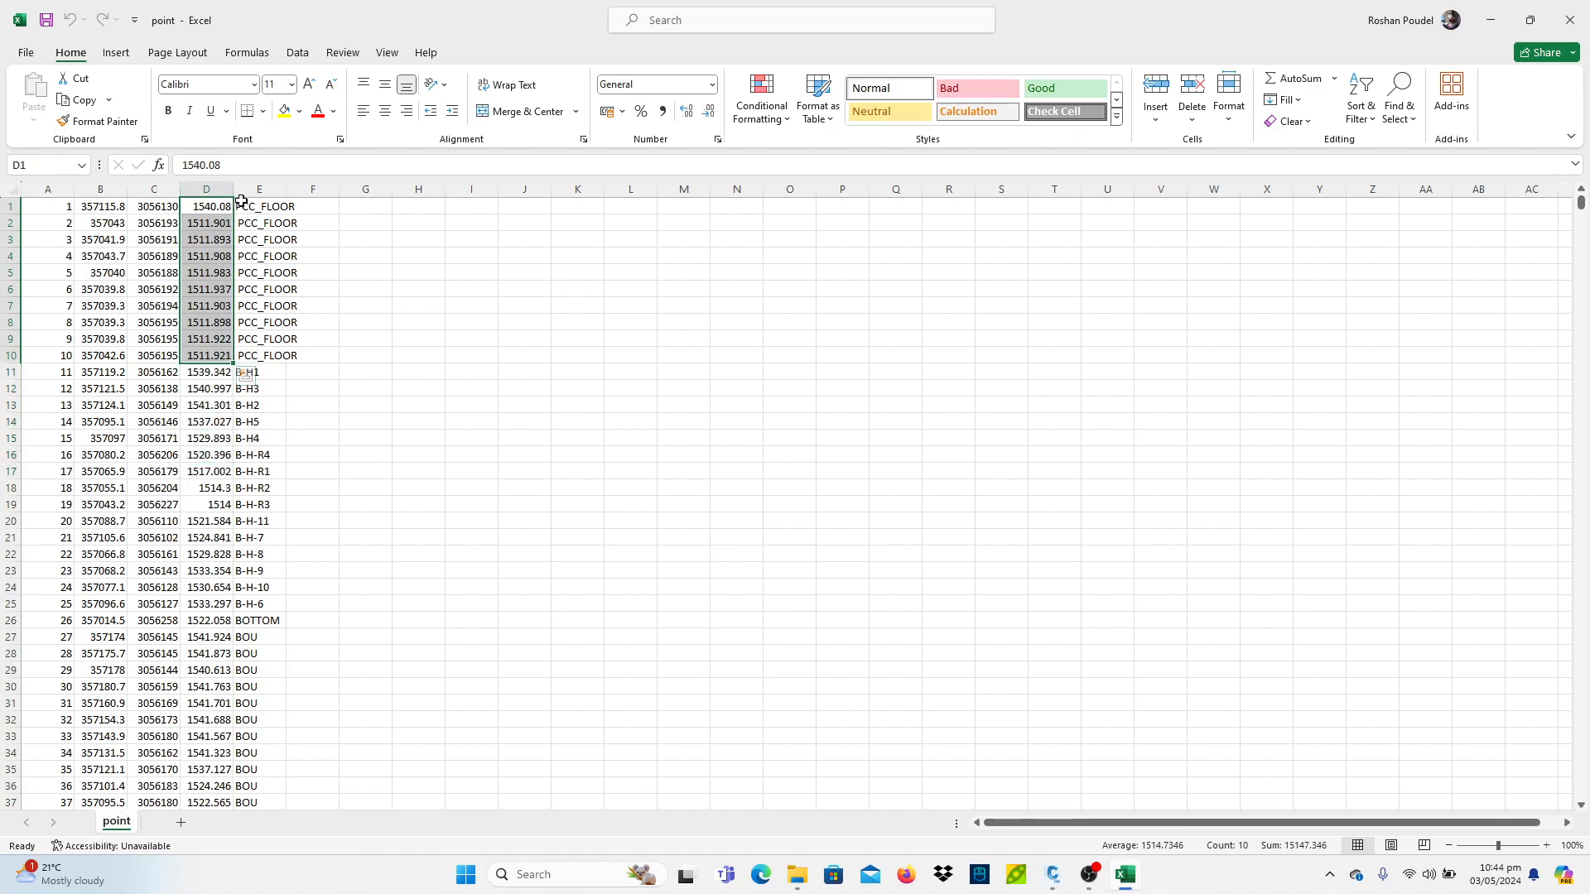
click(199, 373)
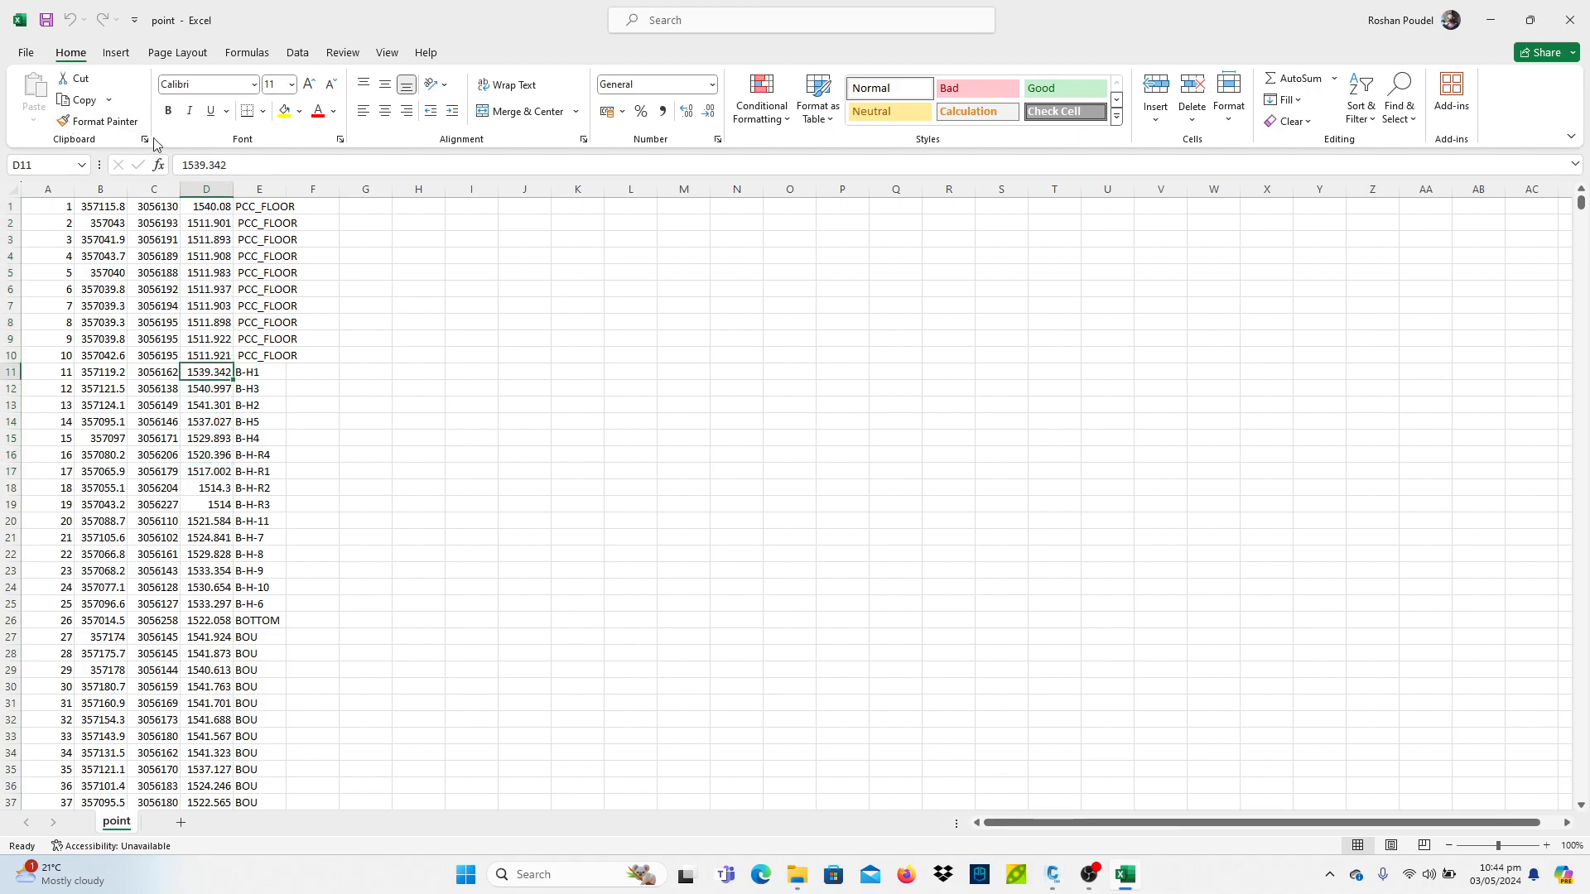
click(257, 189)
drag(255, 214, 267, 422)
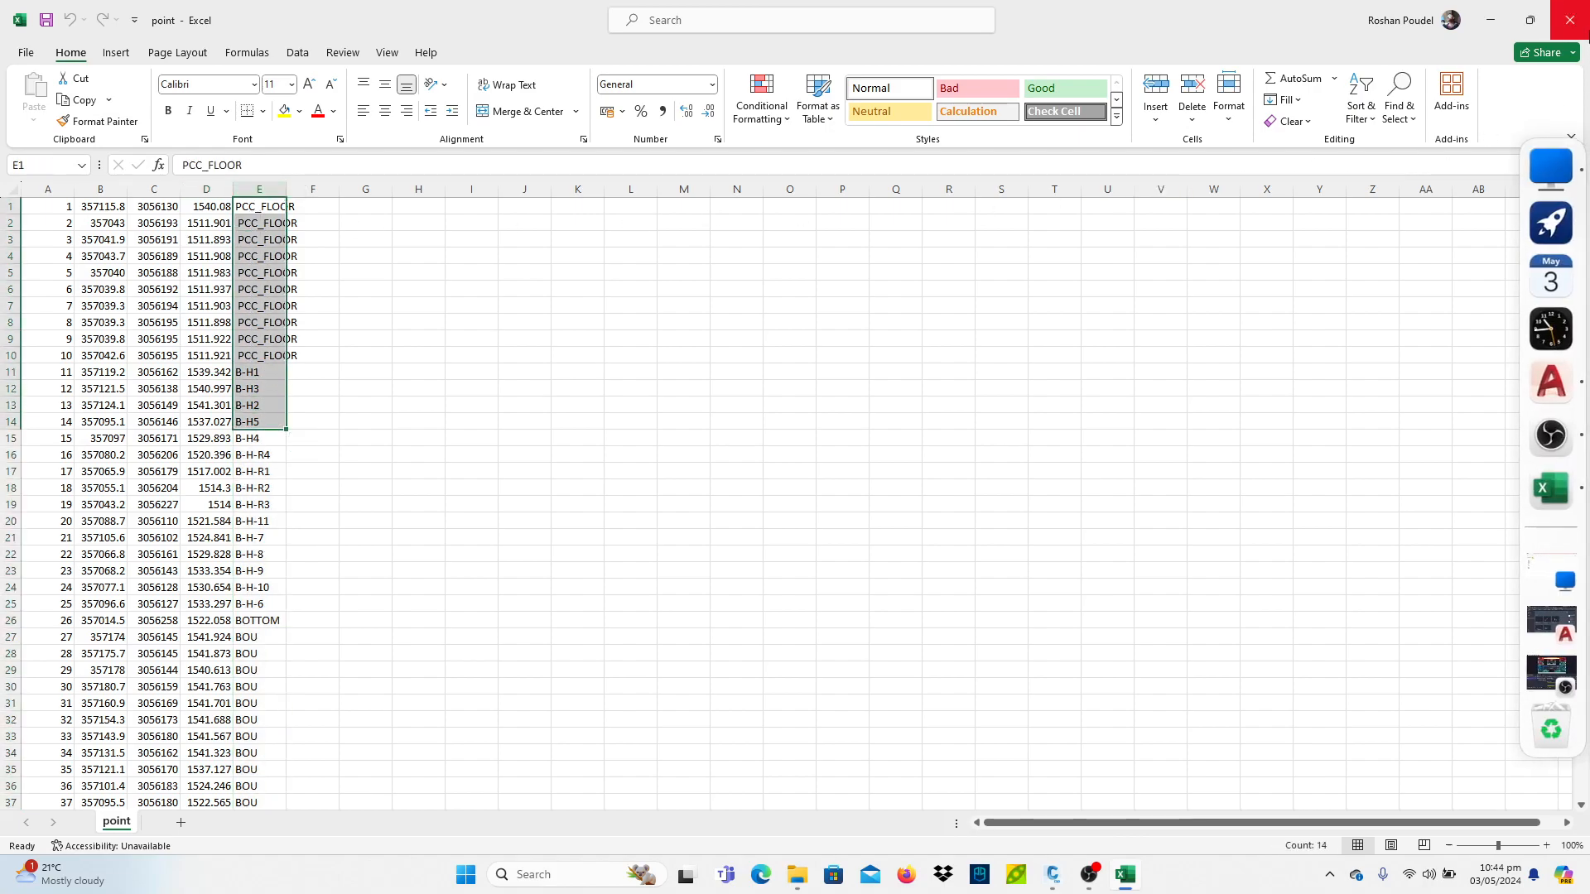
- Close the spreadsheet and File Explorer to return to the drawing
click(1570, 19)
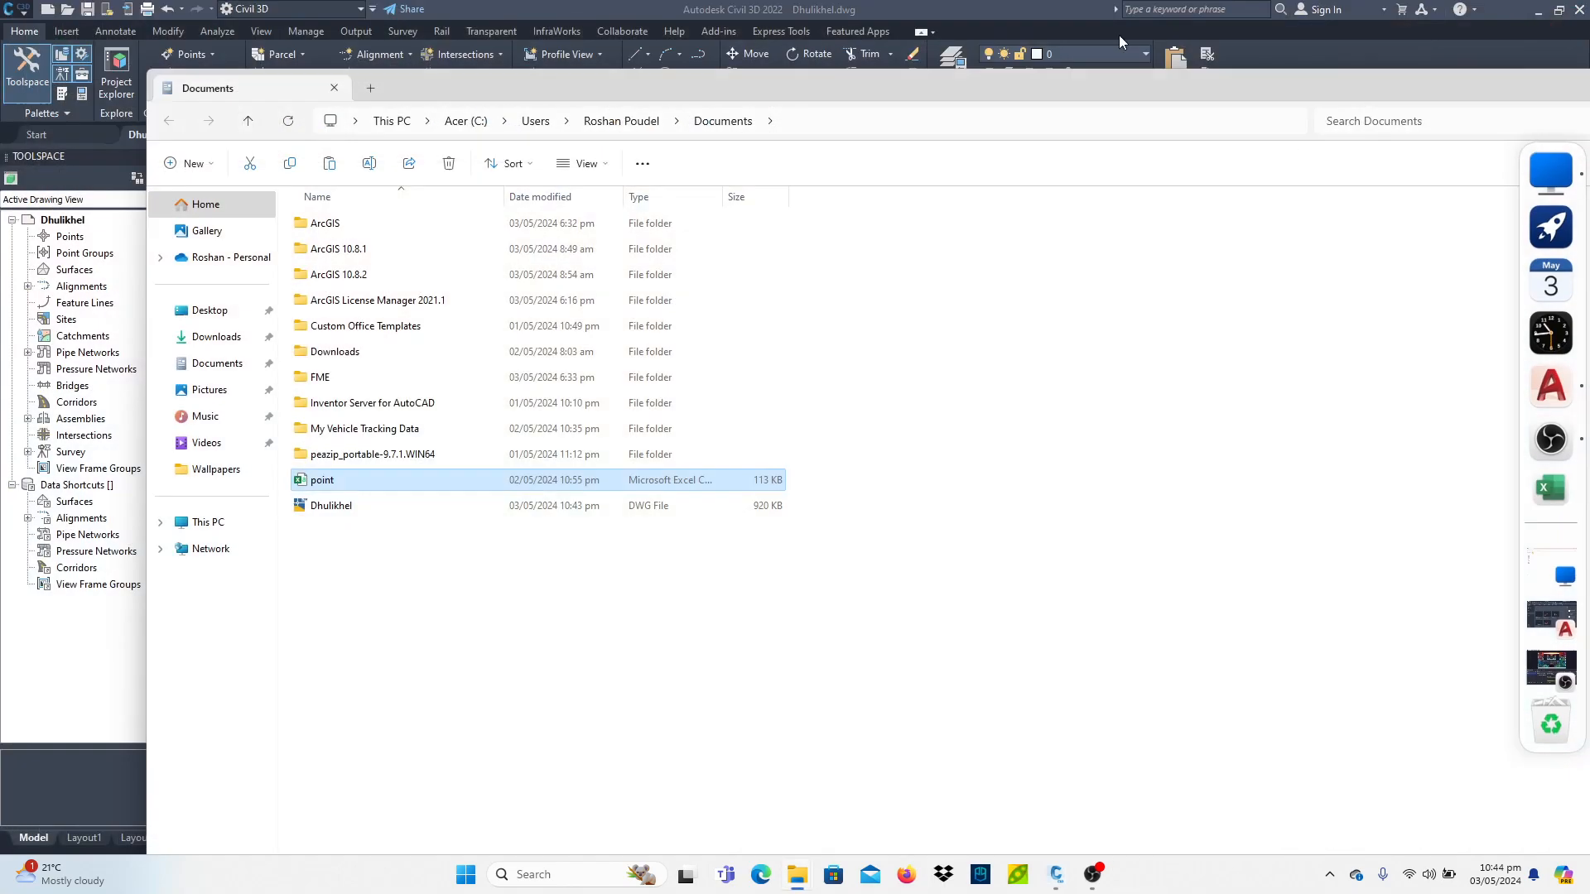
drag(1441, 92, 975, 128)
click(1258, 121)
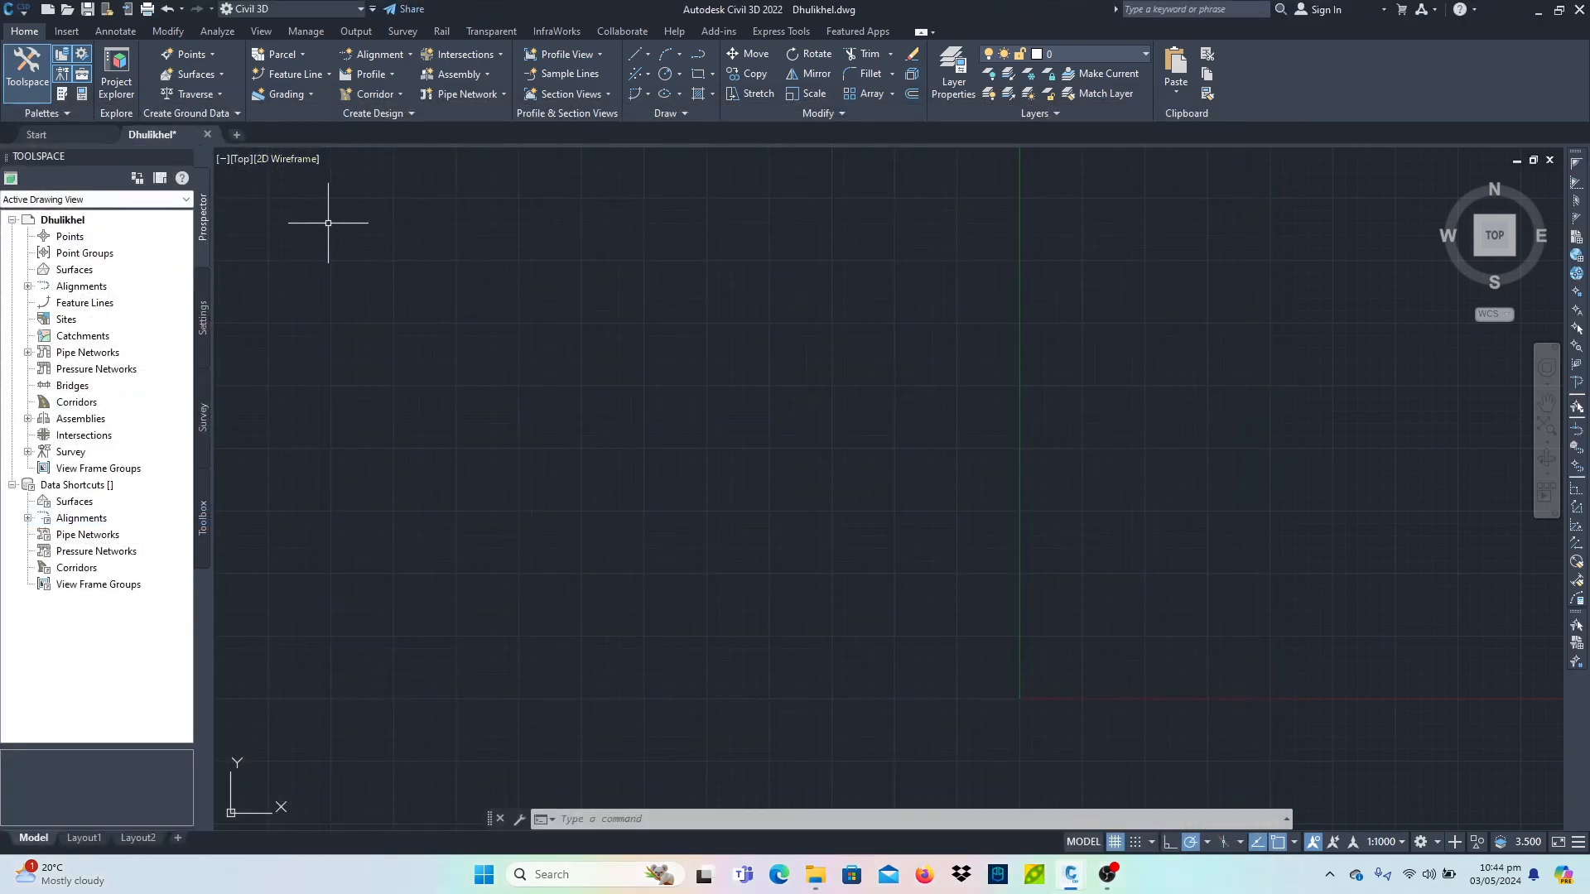
click(291, 9)
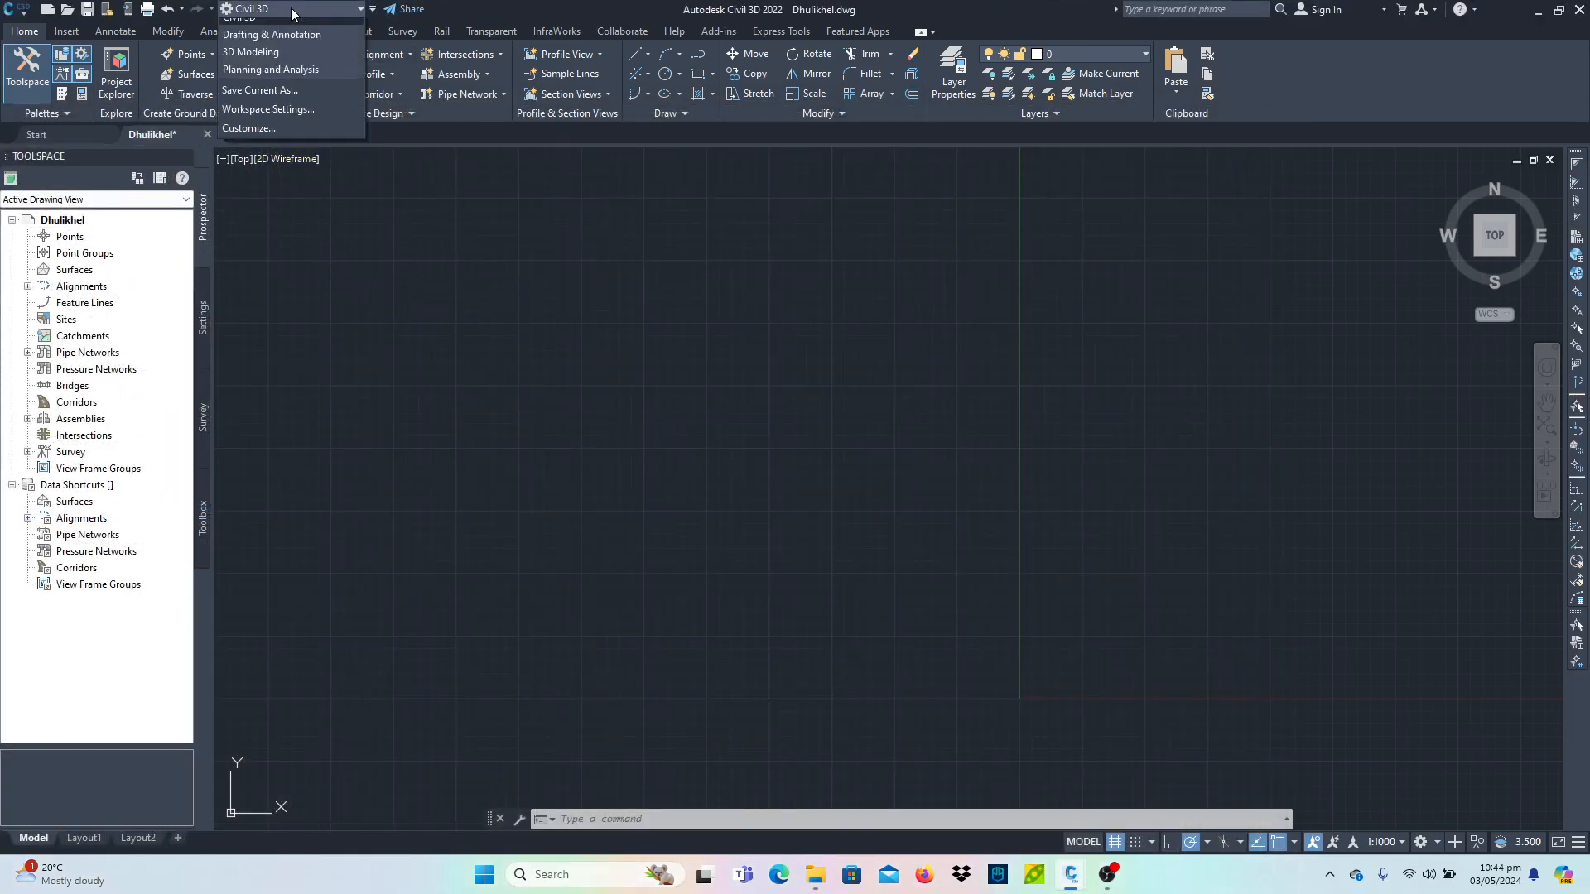
click(299, 9)
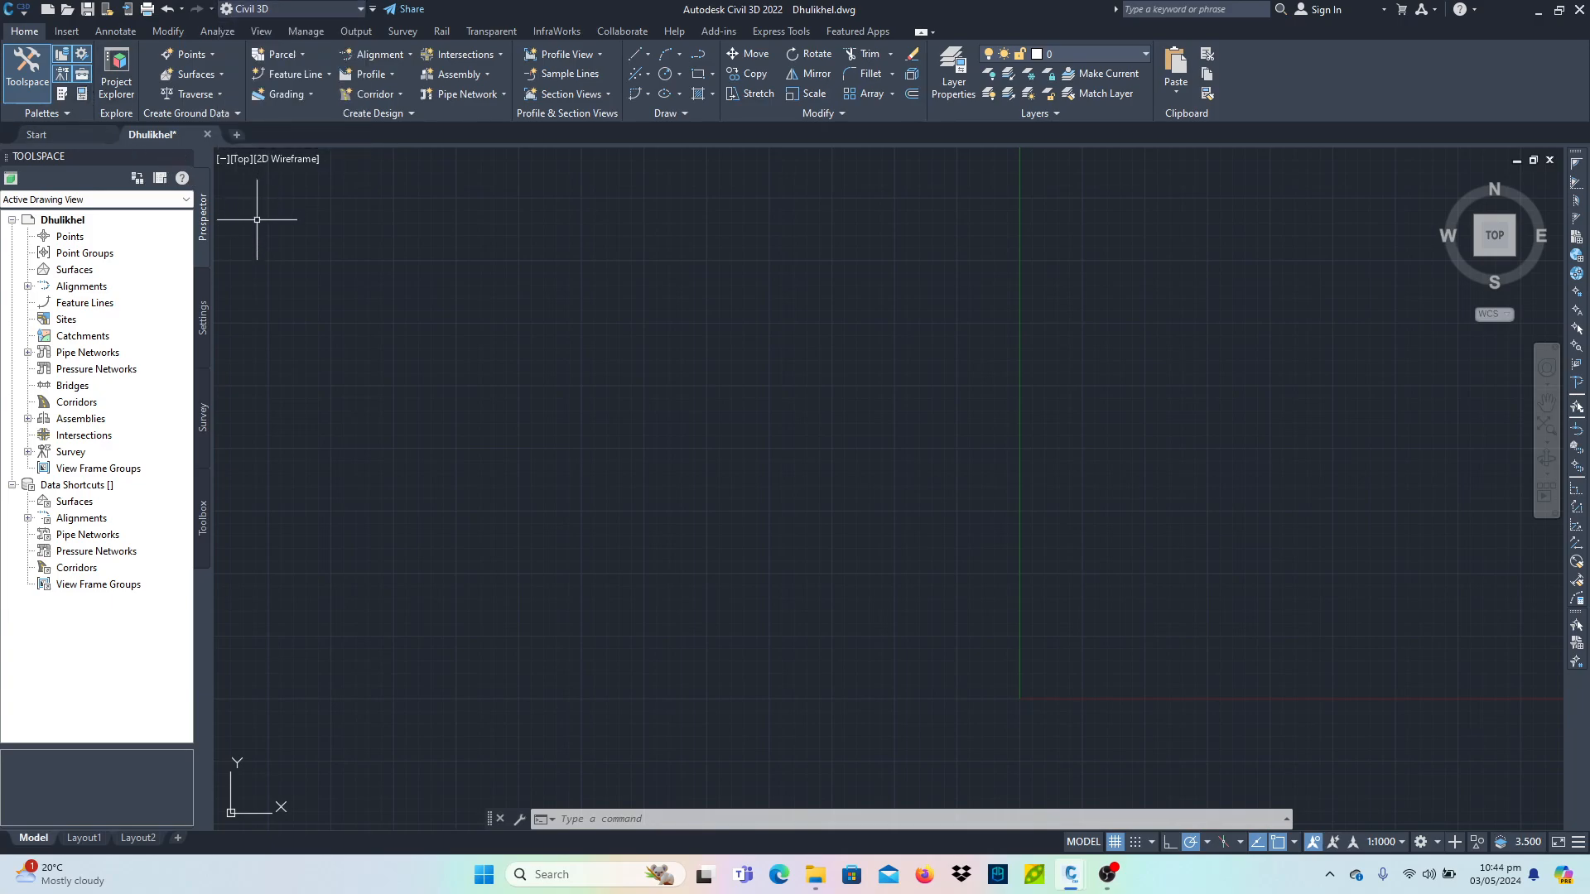
click(29, 69)
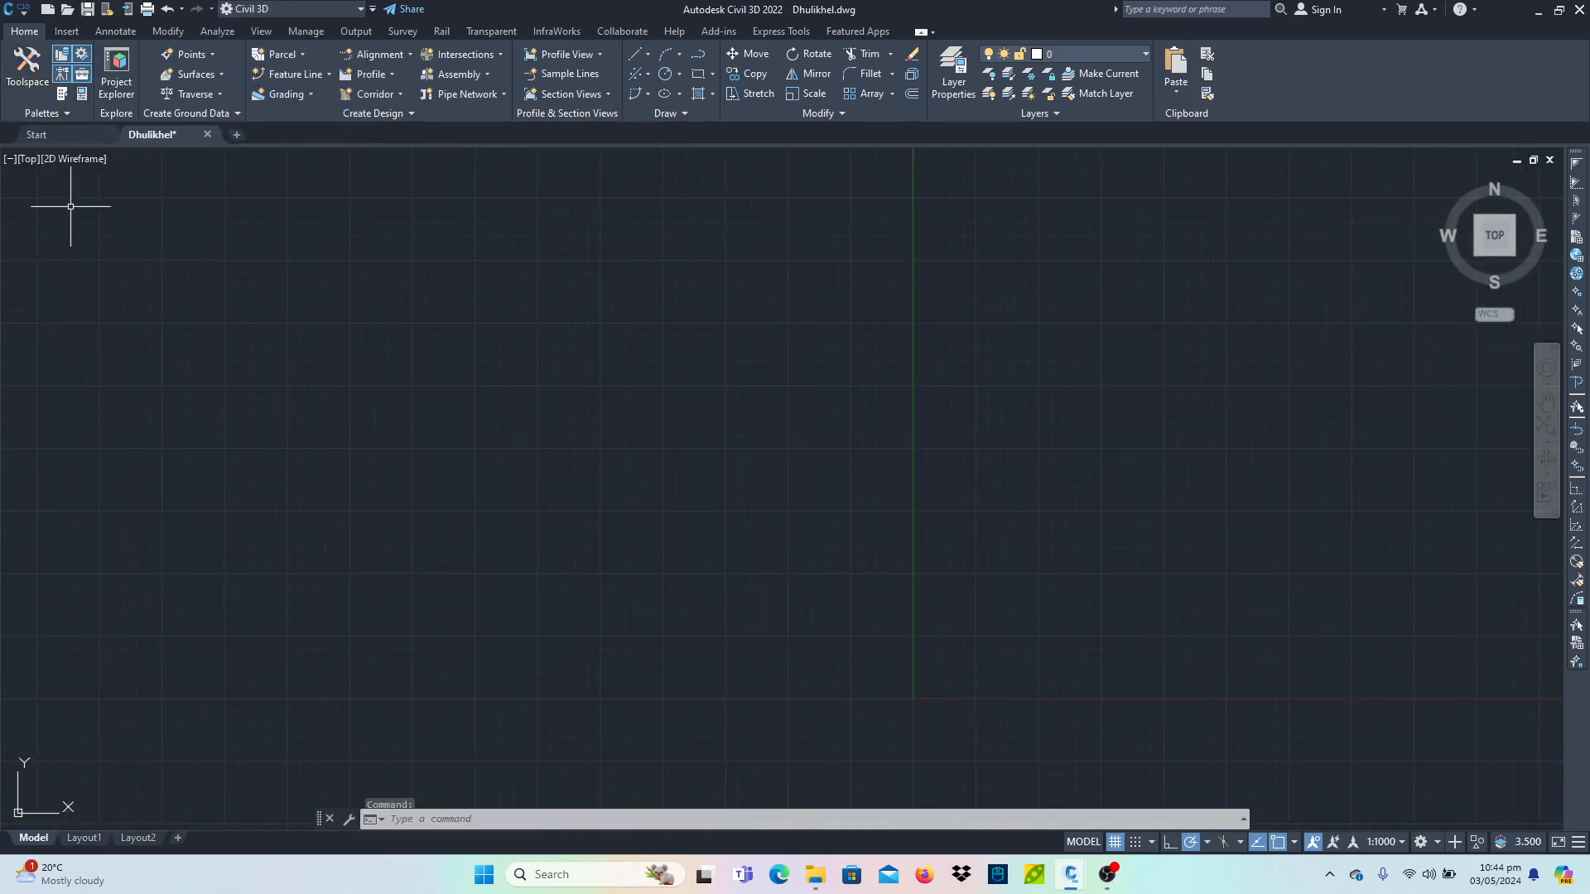
click(29, 70)
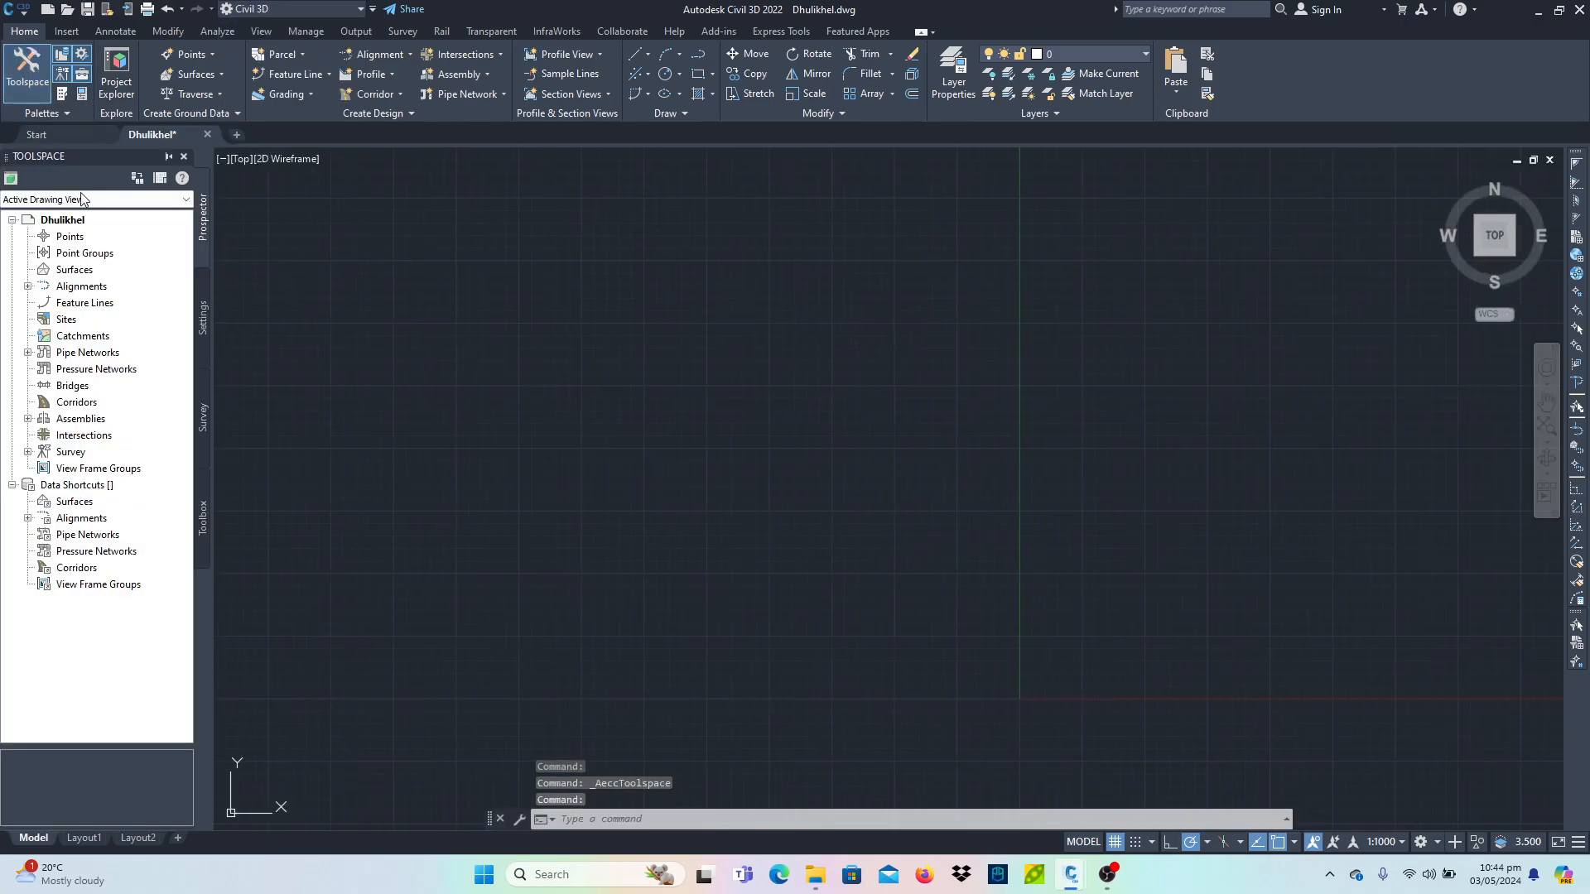
- Create a TIN surface named Dhulikhel under Surfaces in the Prospector and expand the Surfaces collection
click(75, 270)
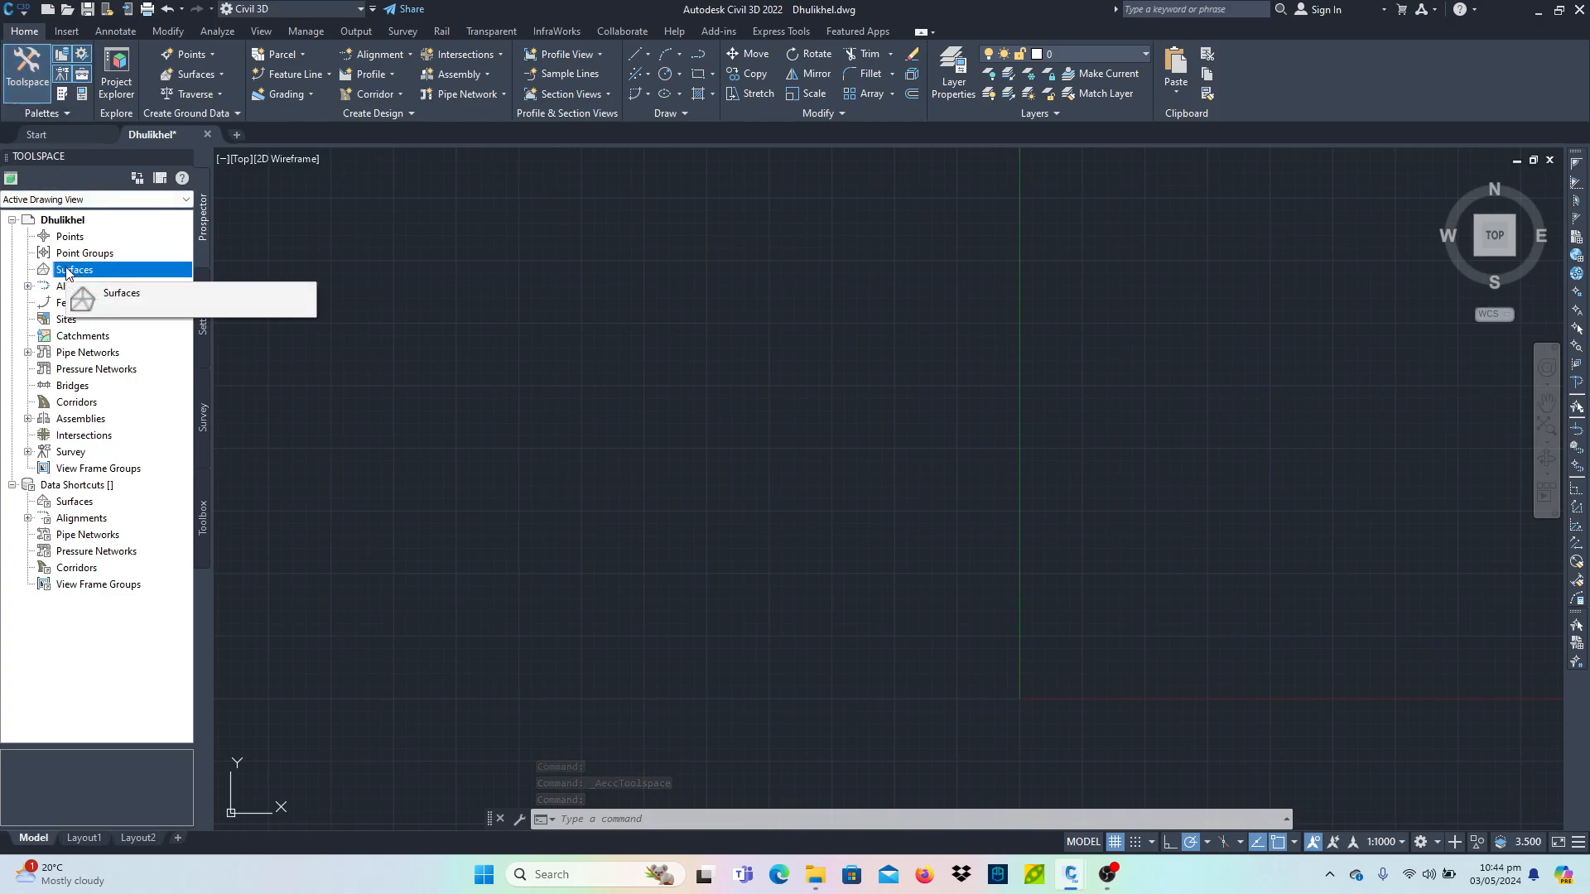
right_click(69, 273)
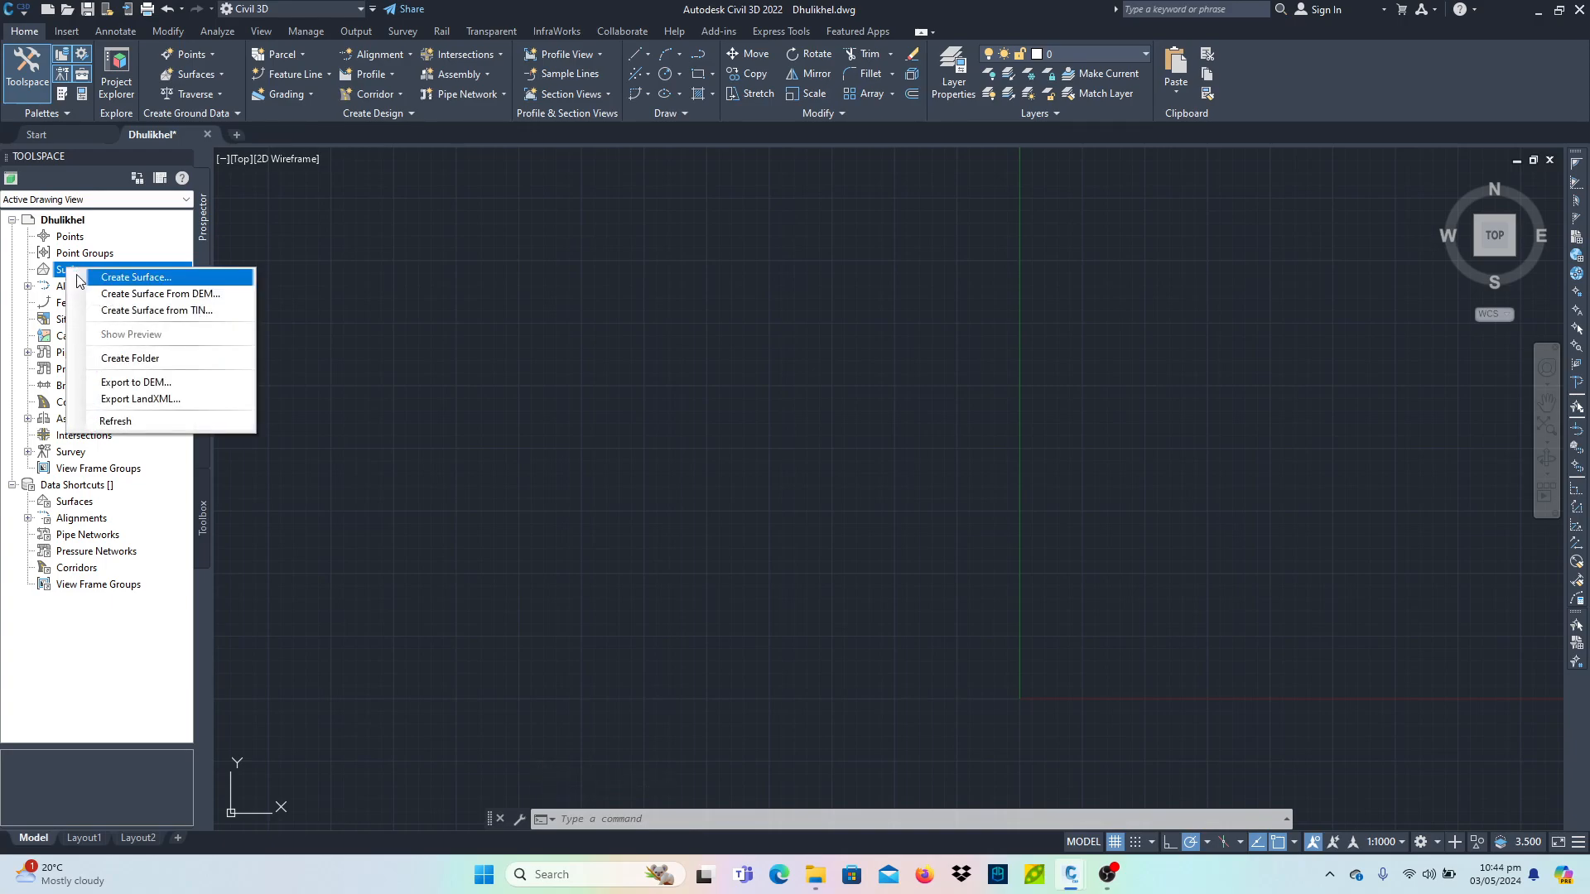
click(97, 278)
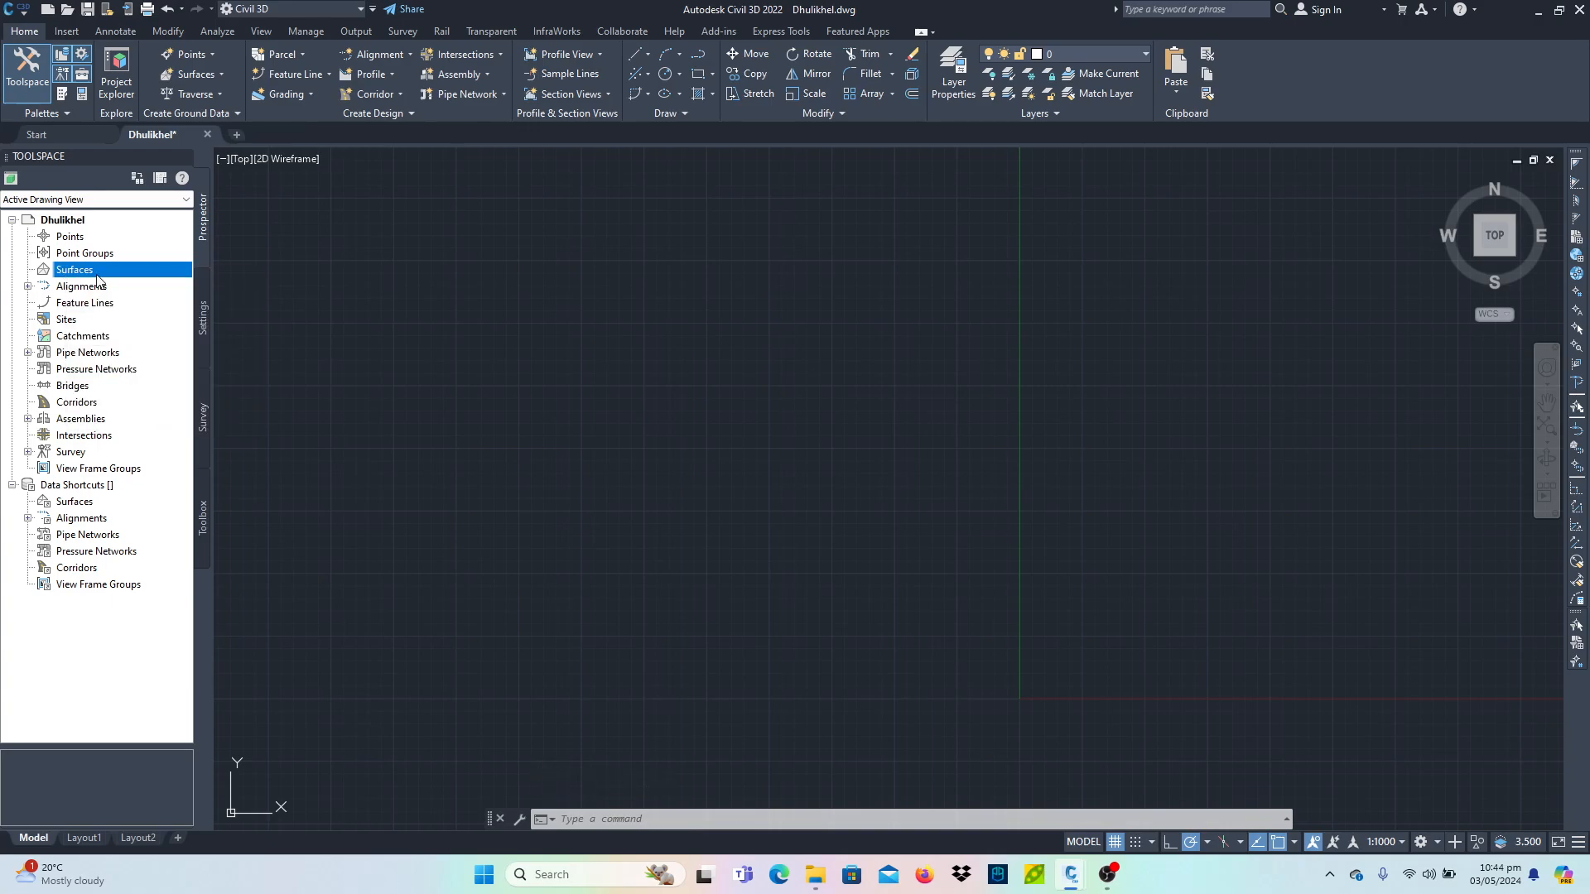
click(907, 377)
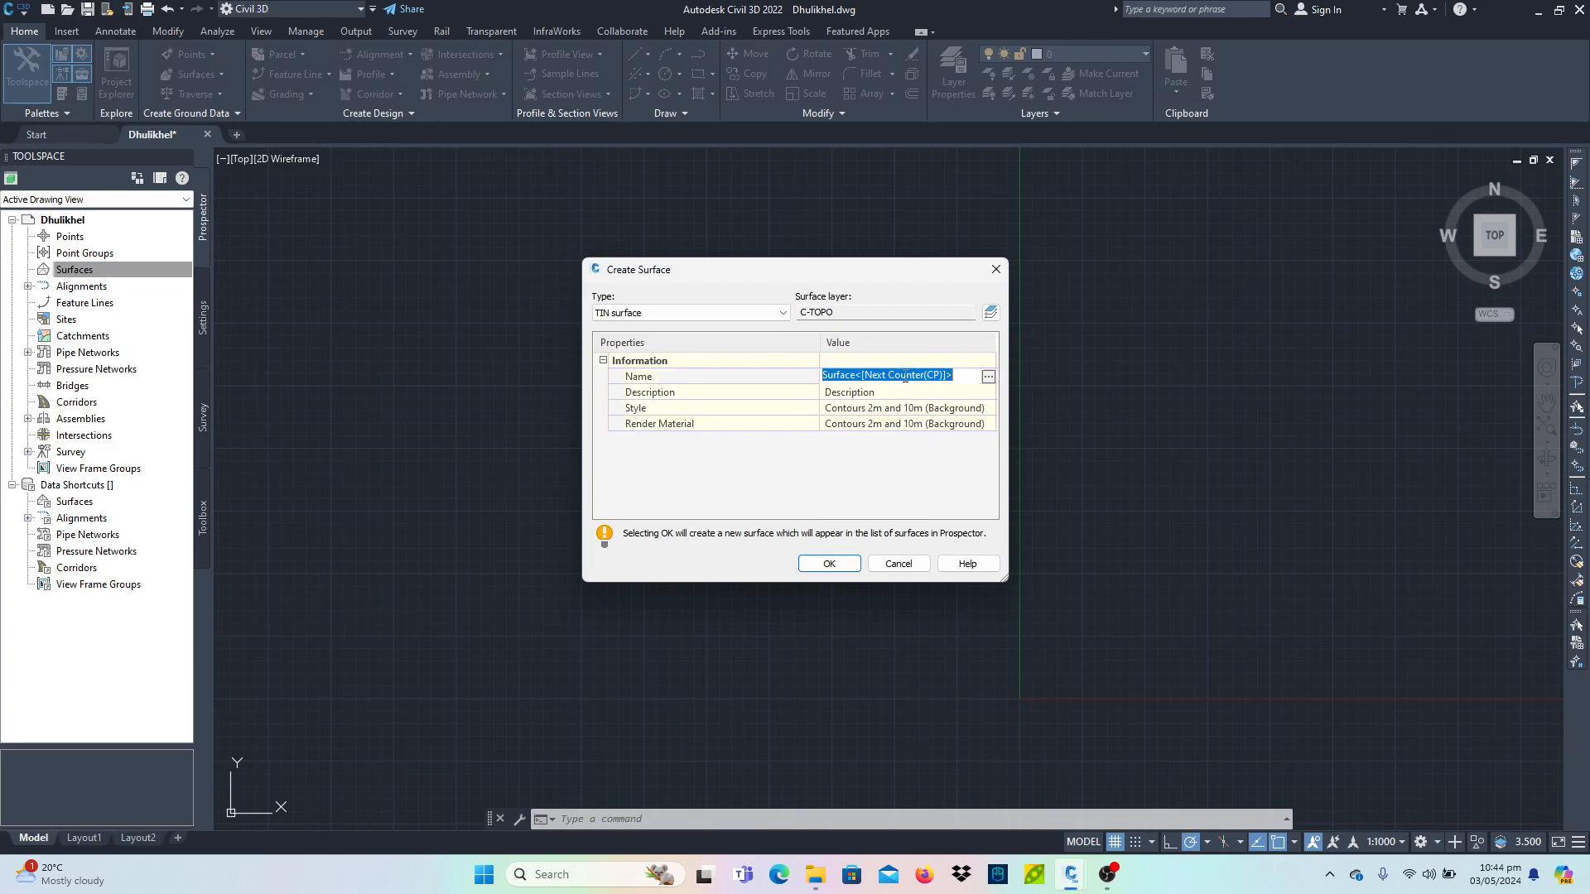
text(Dhulikhel)
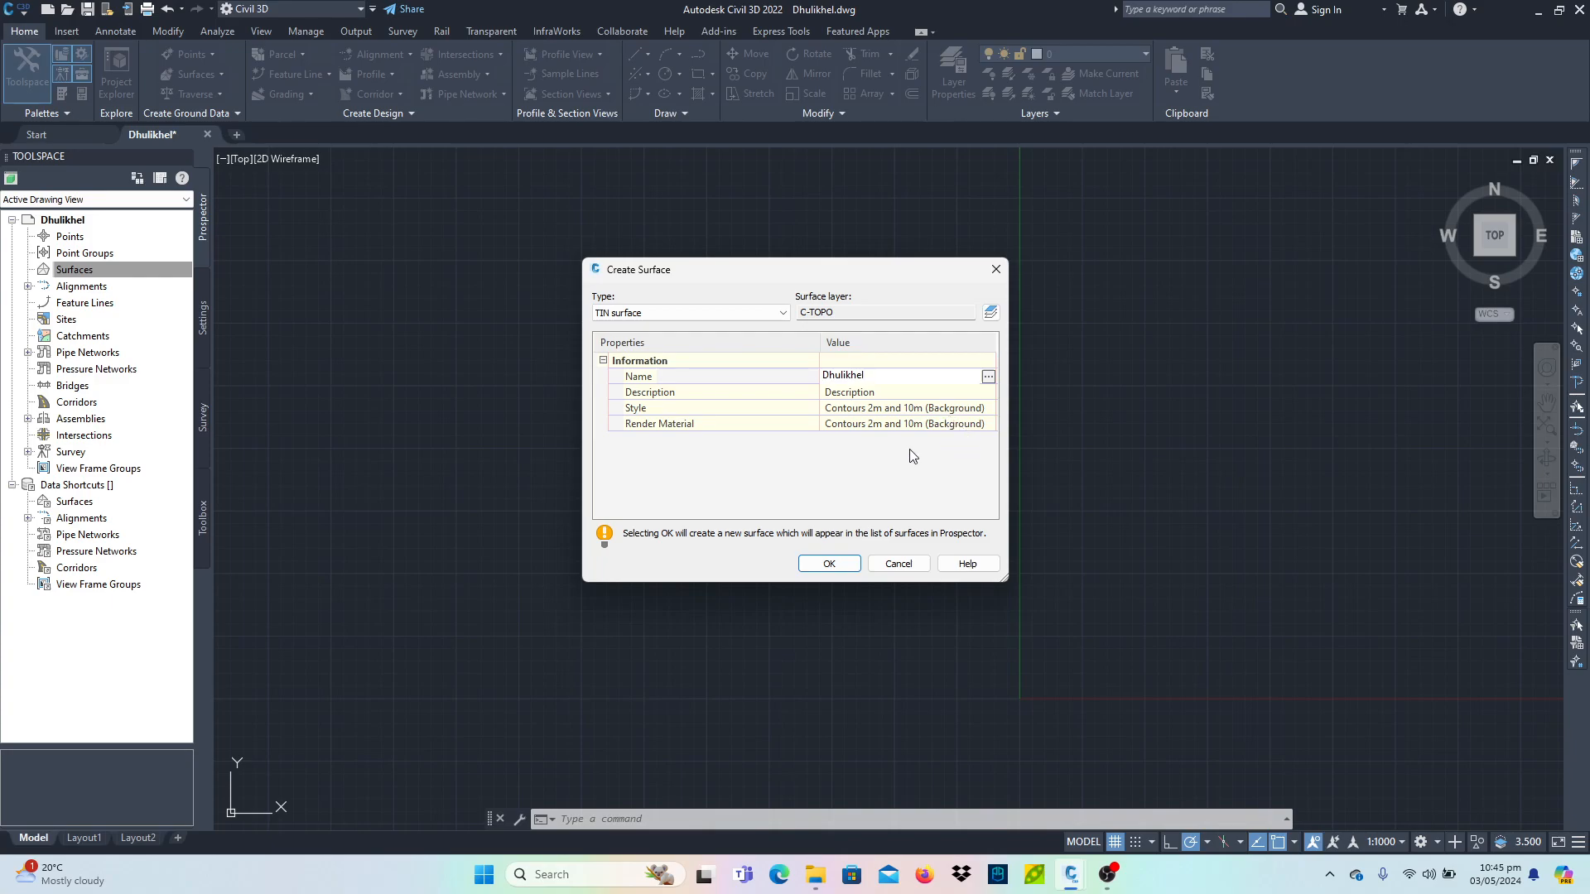
click(829, 564)
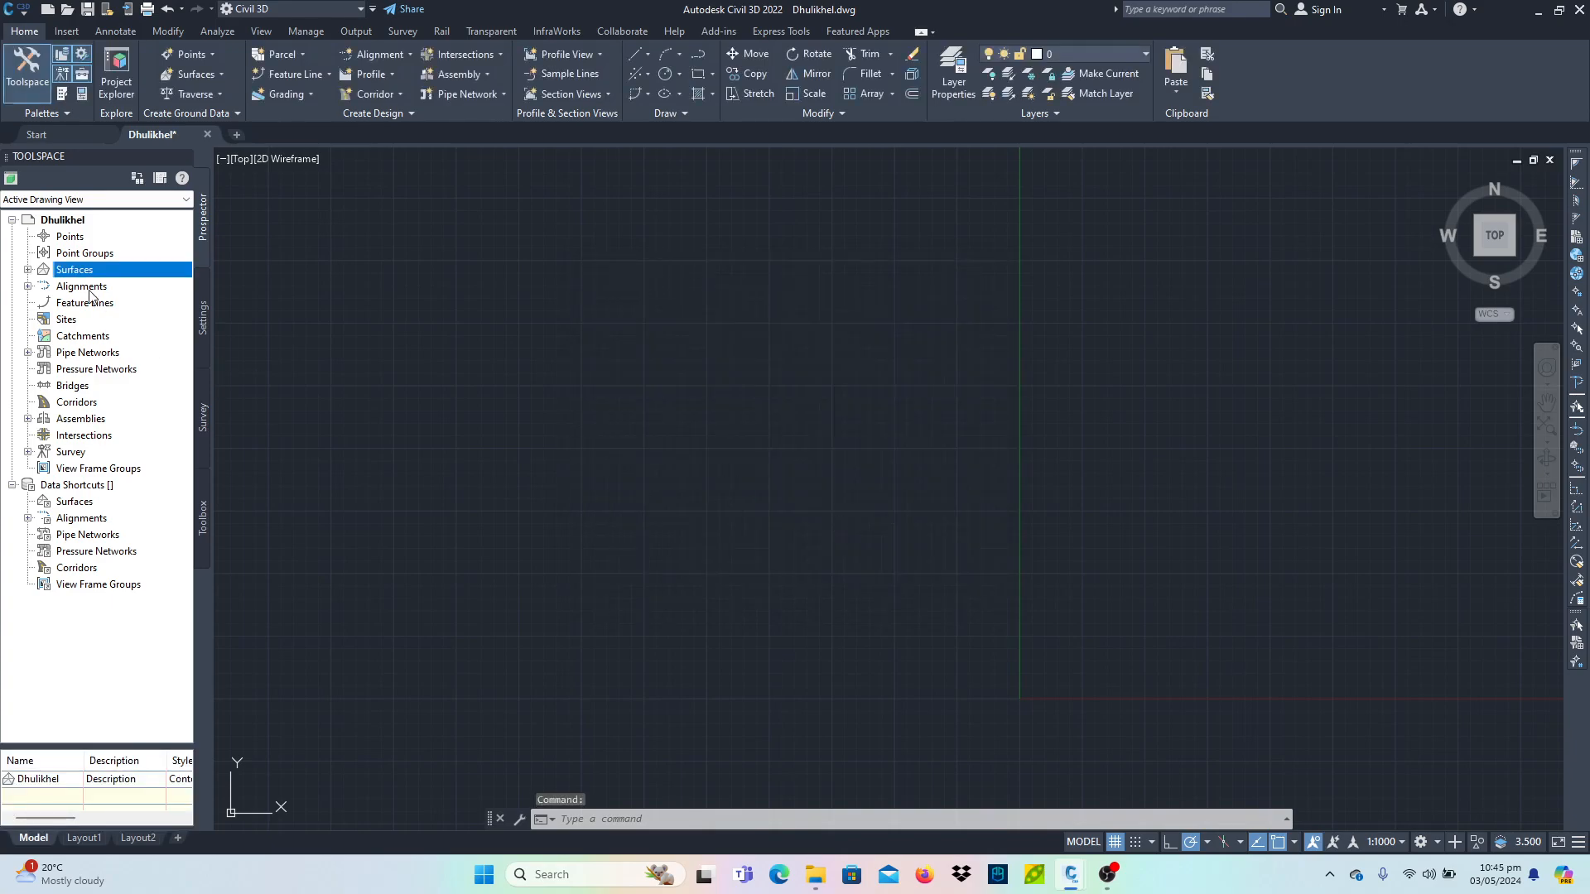
click(27, 270)
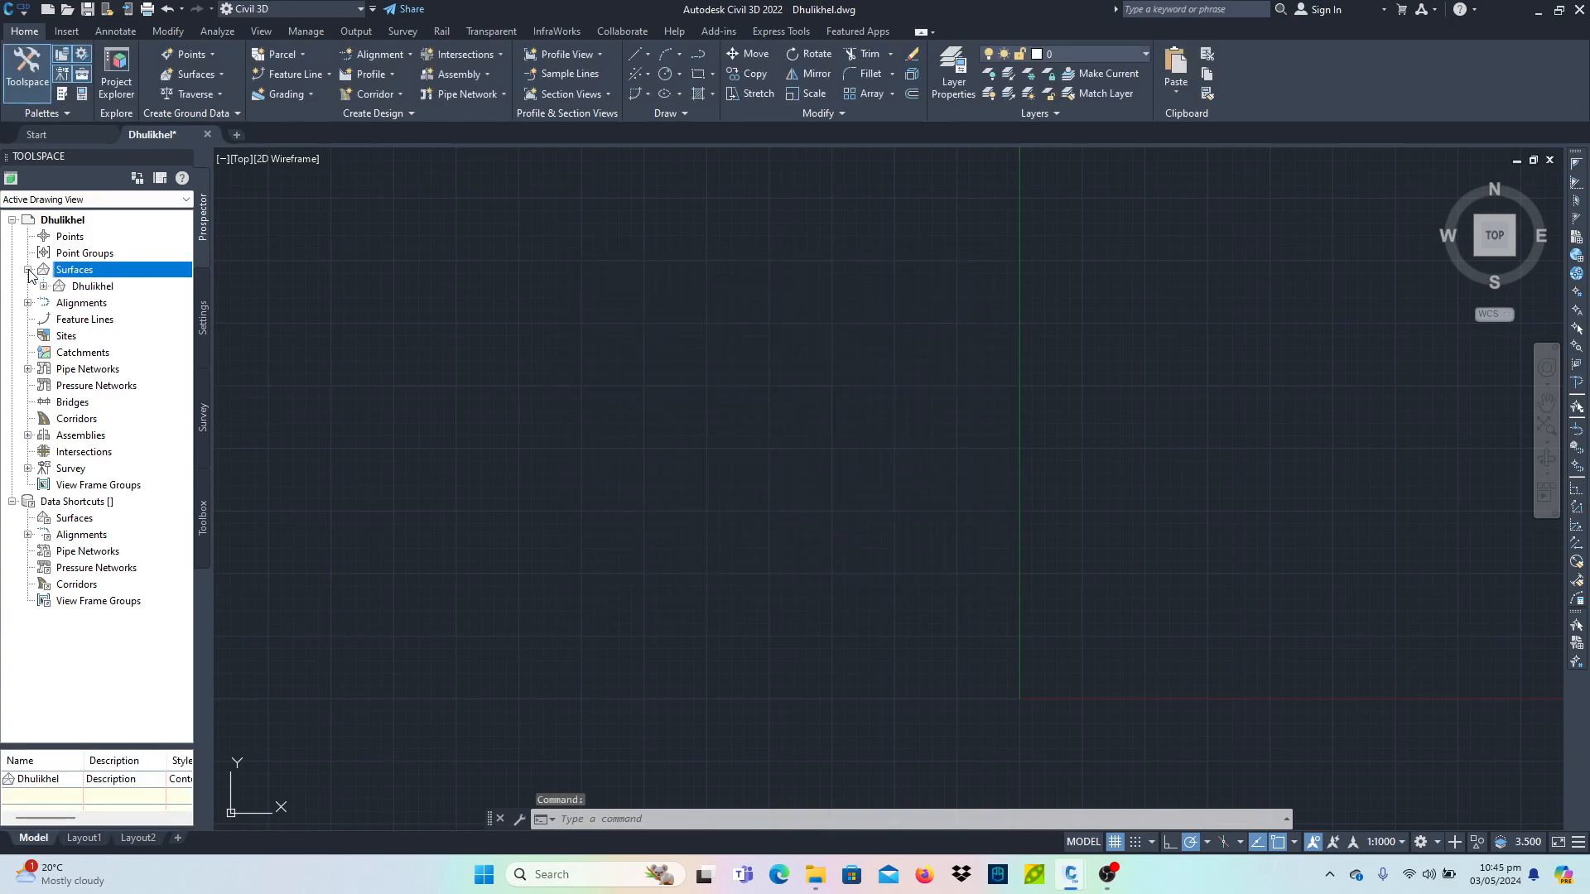
- Select the Dhulikhel surface and zoom to the drawing extents
right_click(98, 287)
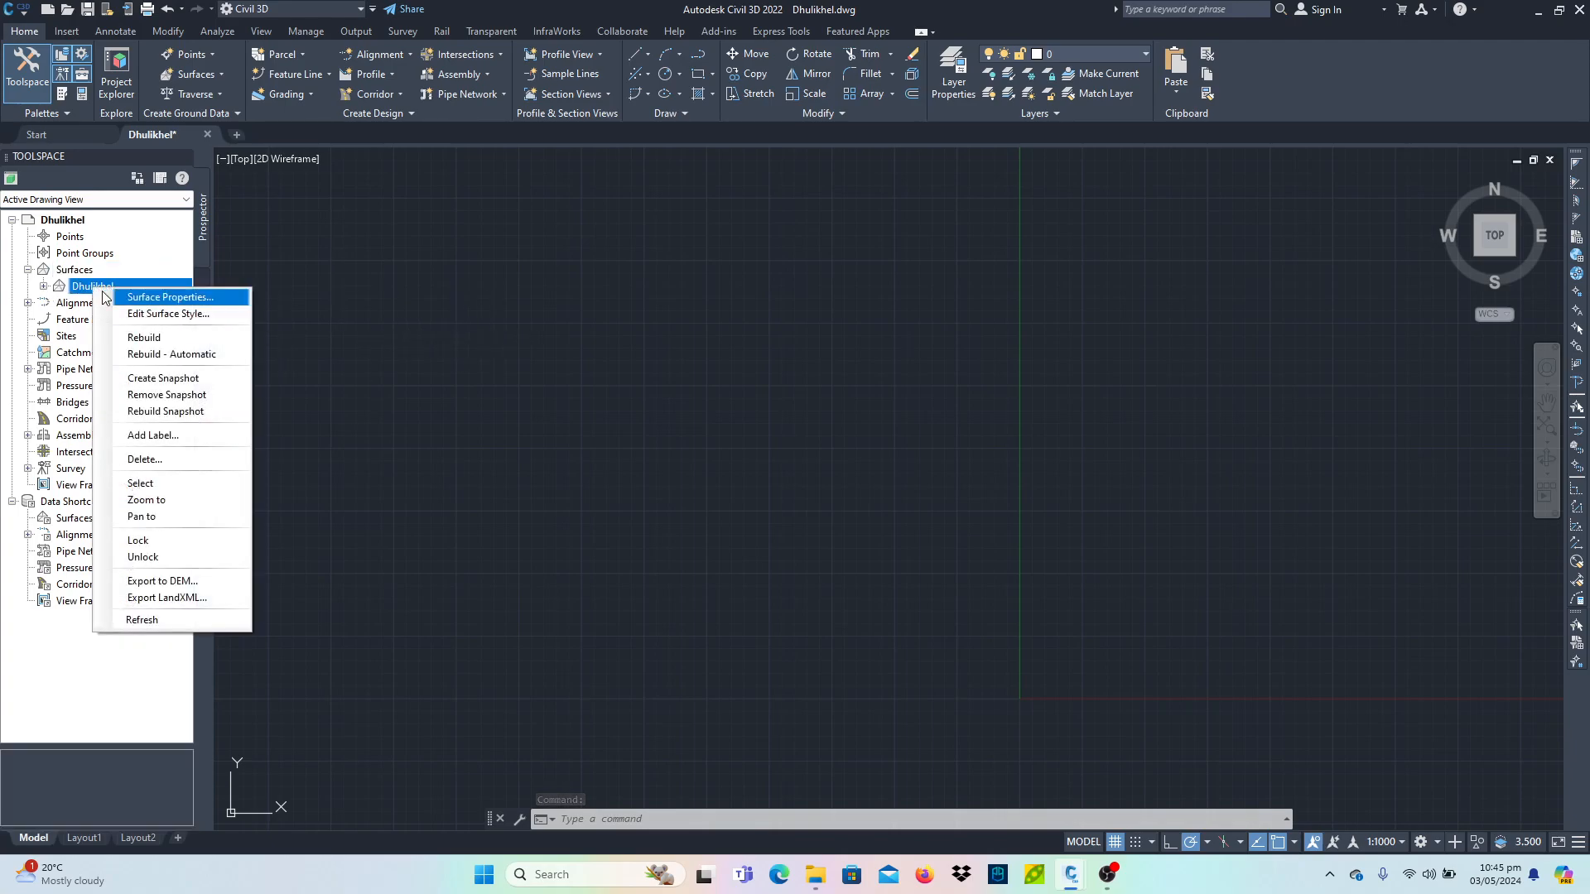
click(140, 483)
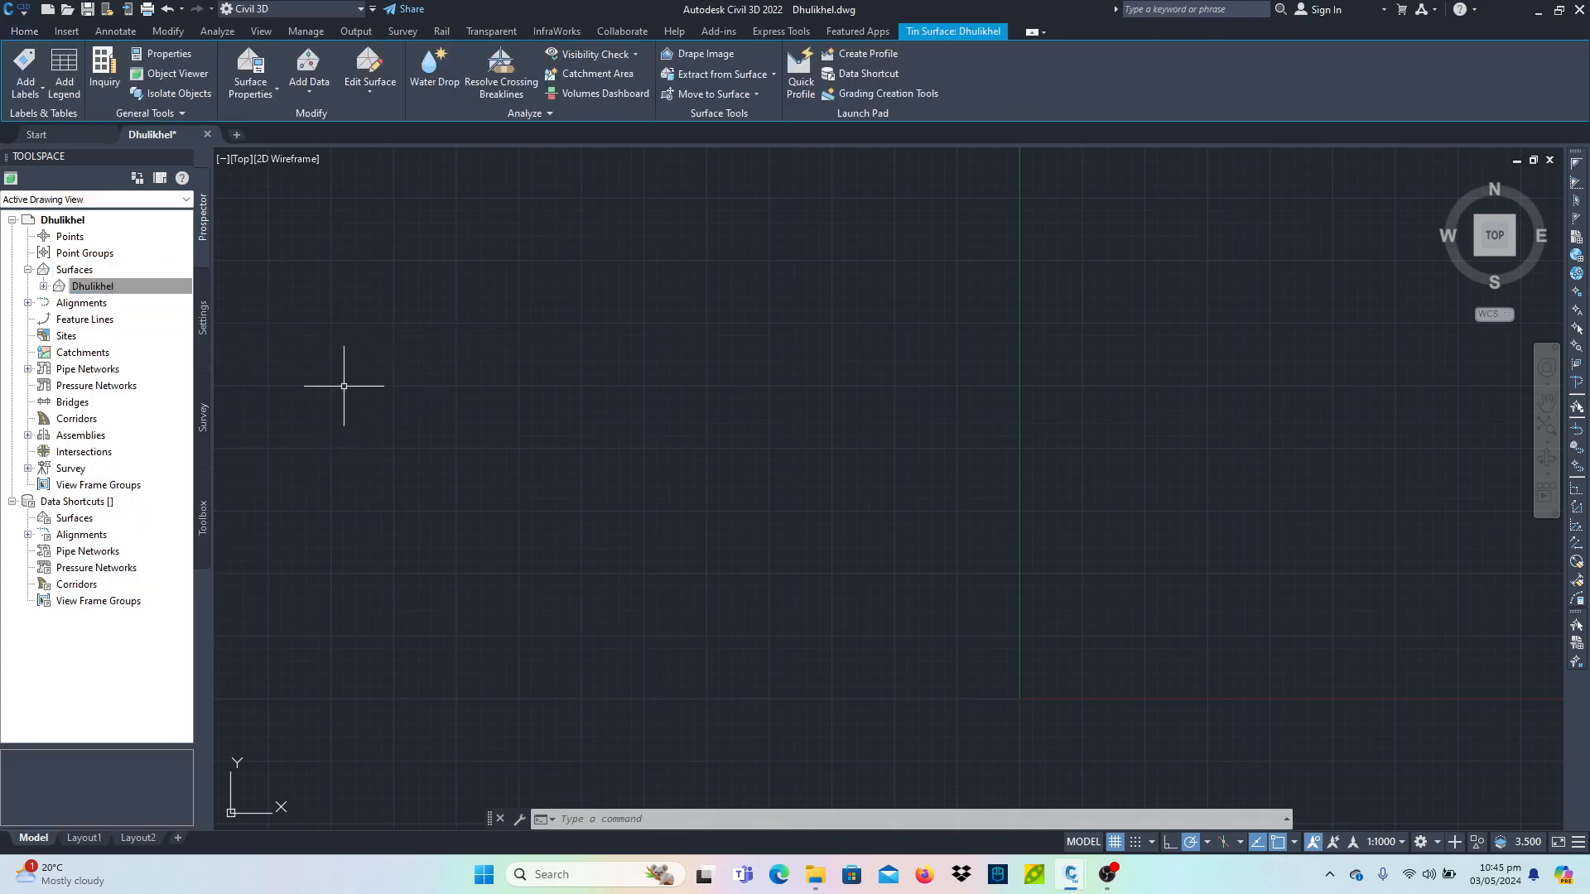
middle_click(535, 499)
middle_click(535, 500)
key(Escape)
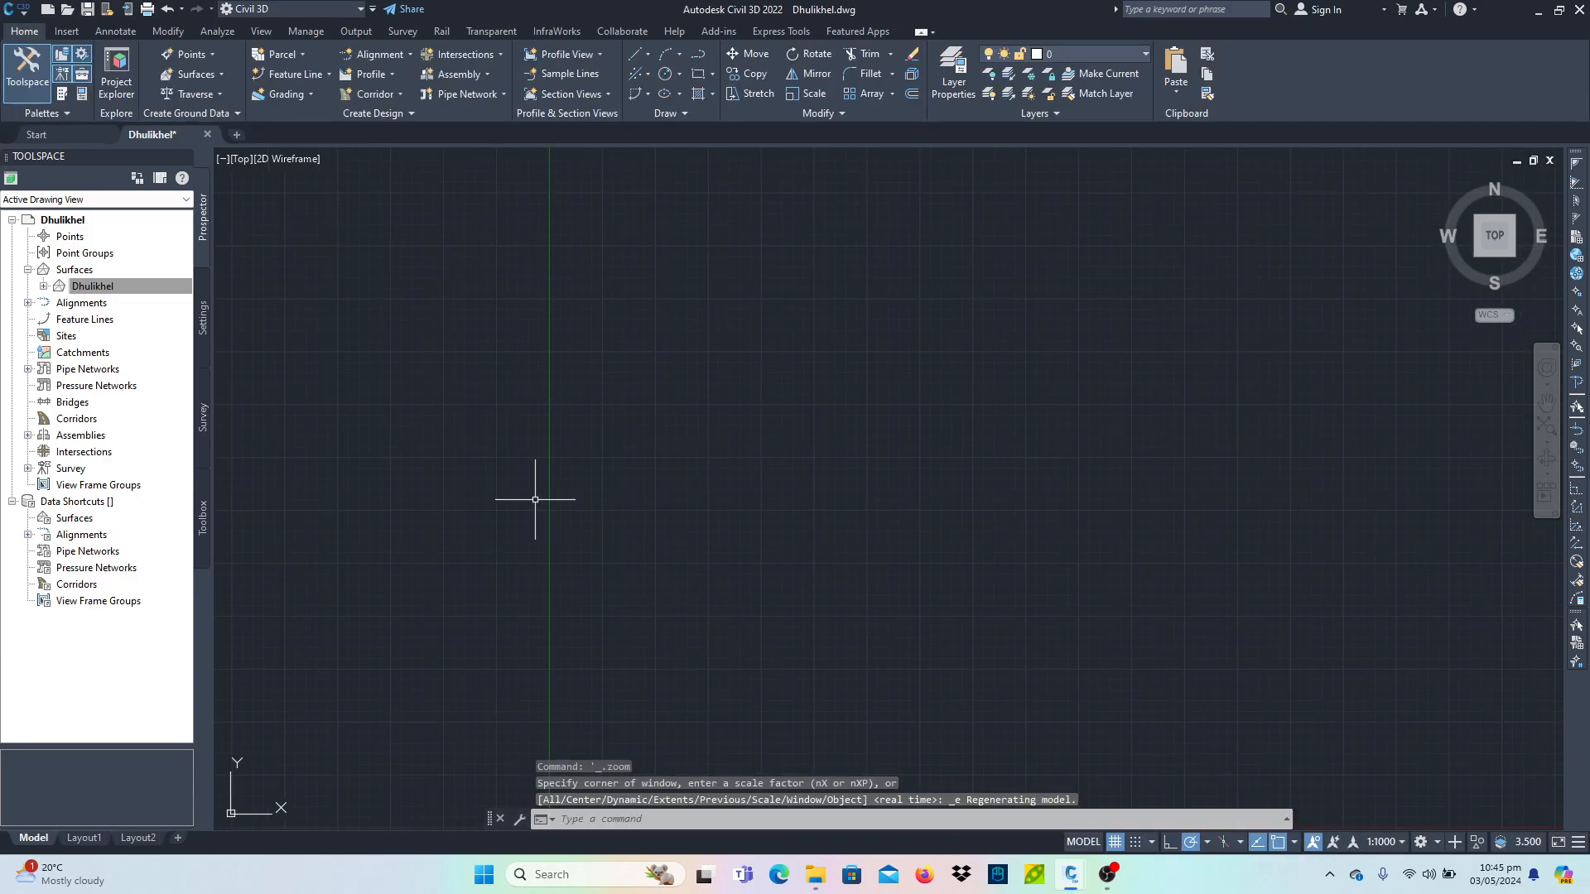
text(z)
key(Return)
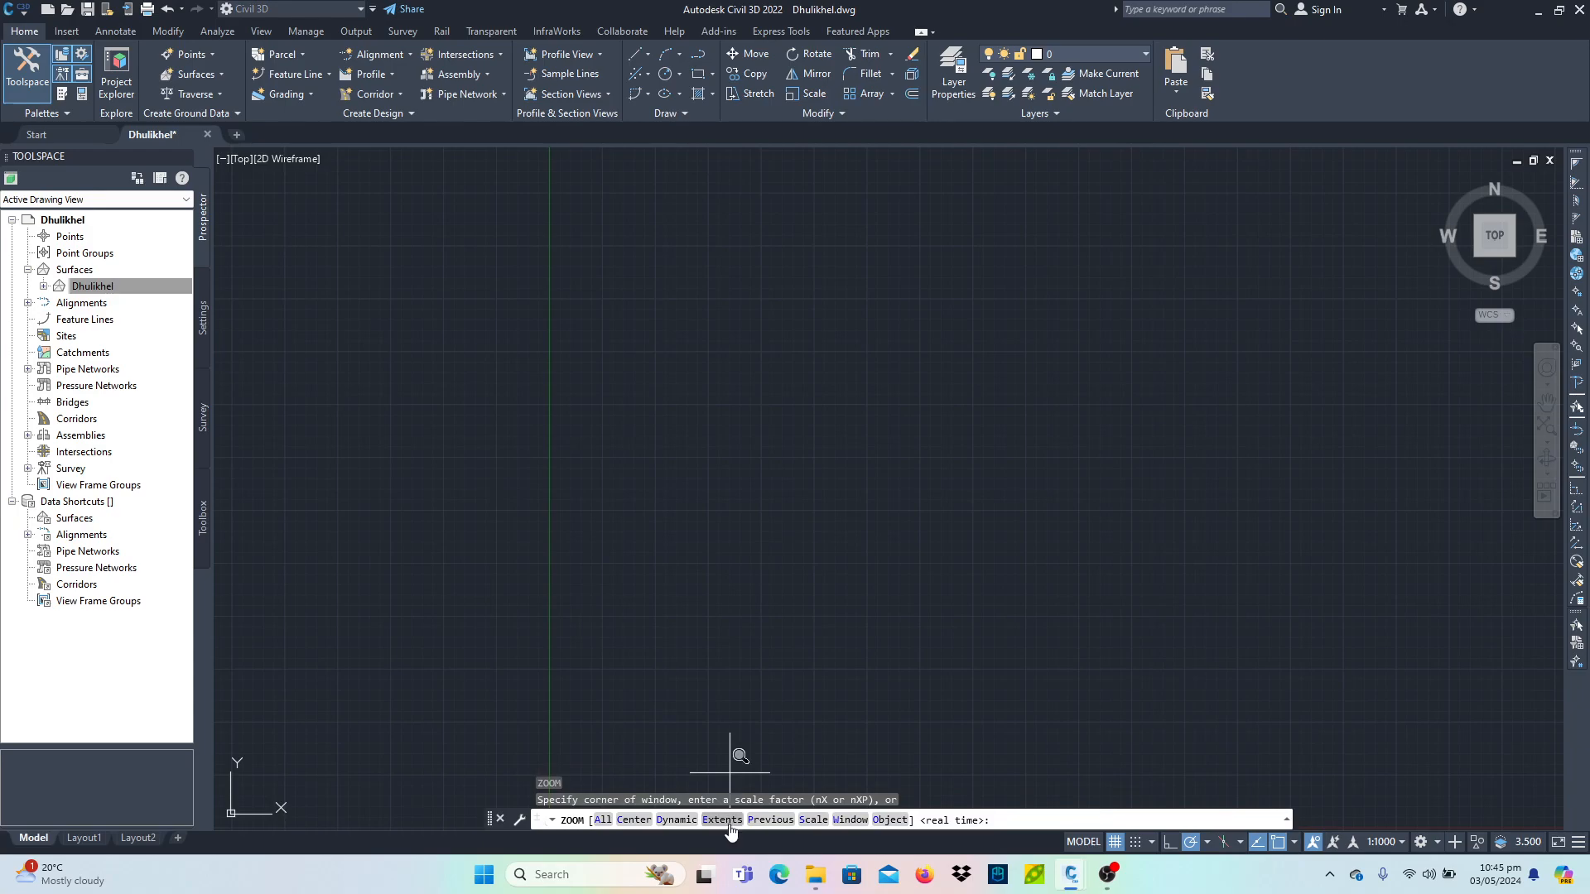
text(e)
key(Return)
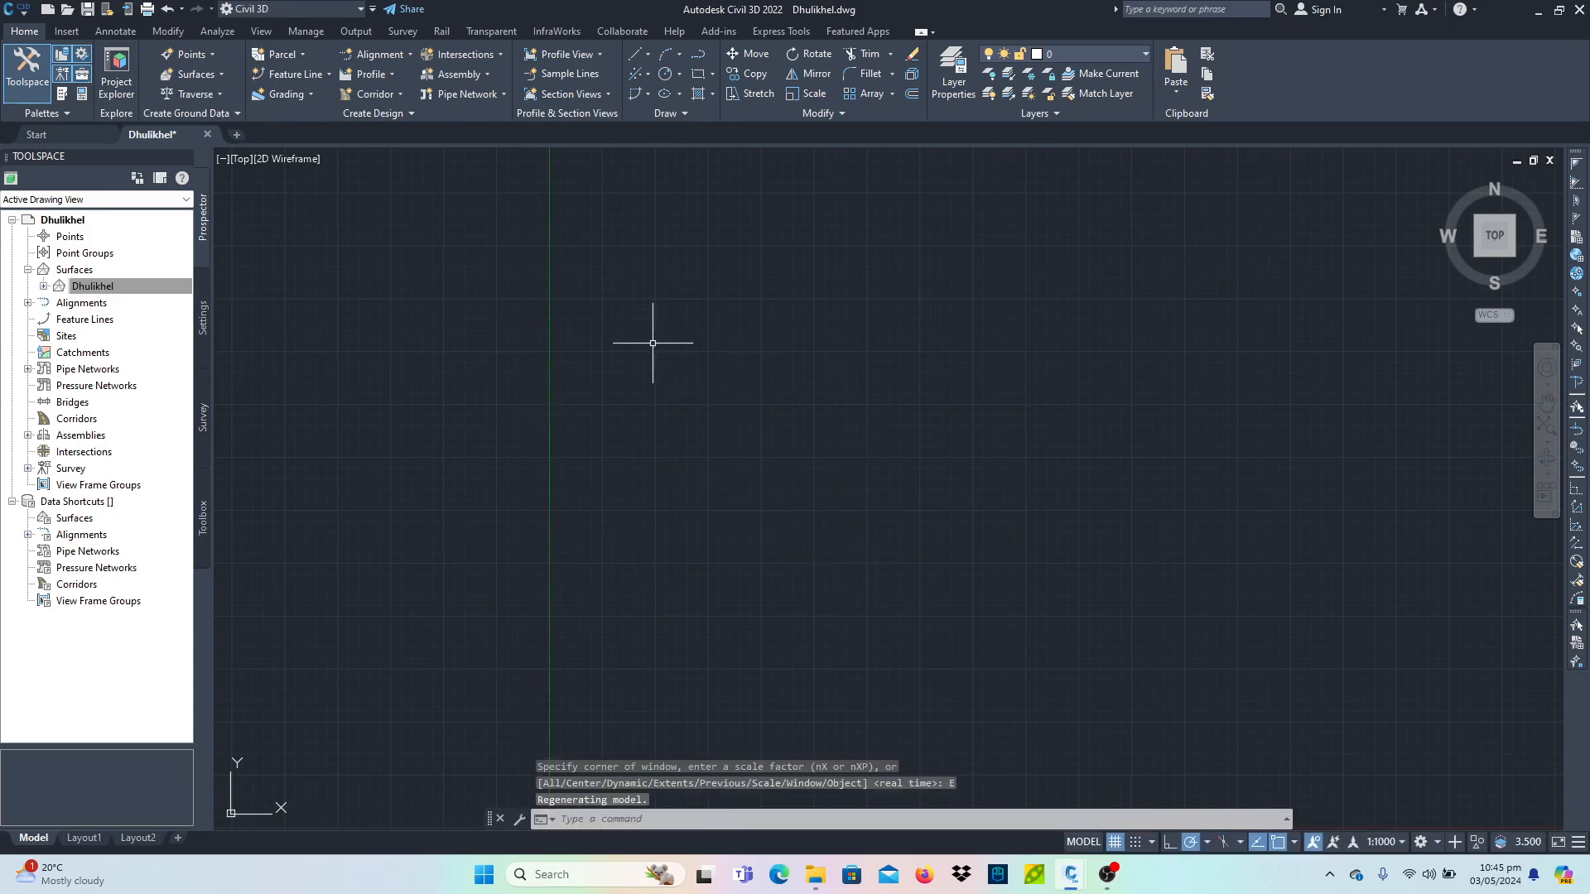
- Start adding a point file to the Dhulikhel surface's definition and pick point.csv from Documents, showing all file types
click(44, 286)
click(60, 336)
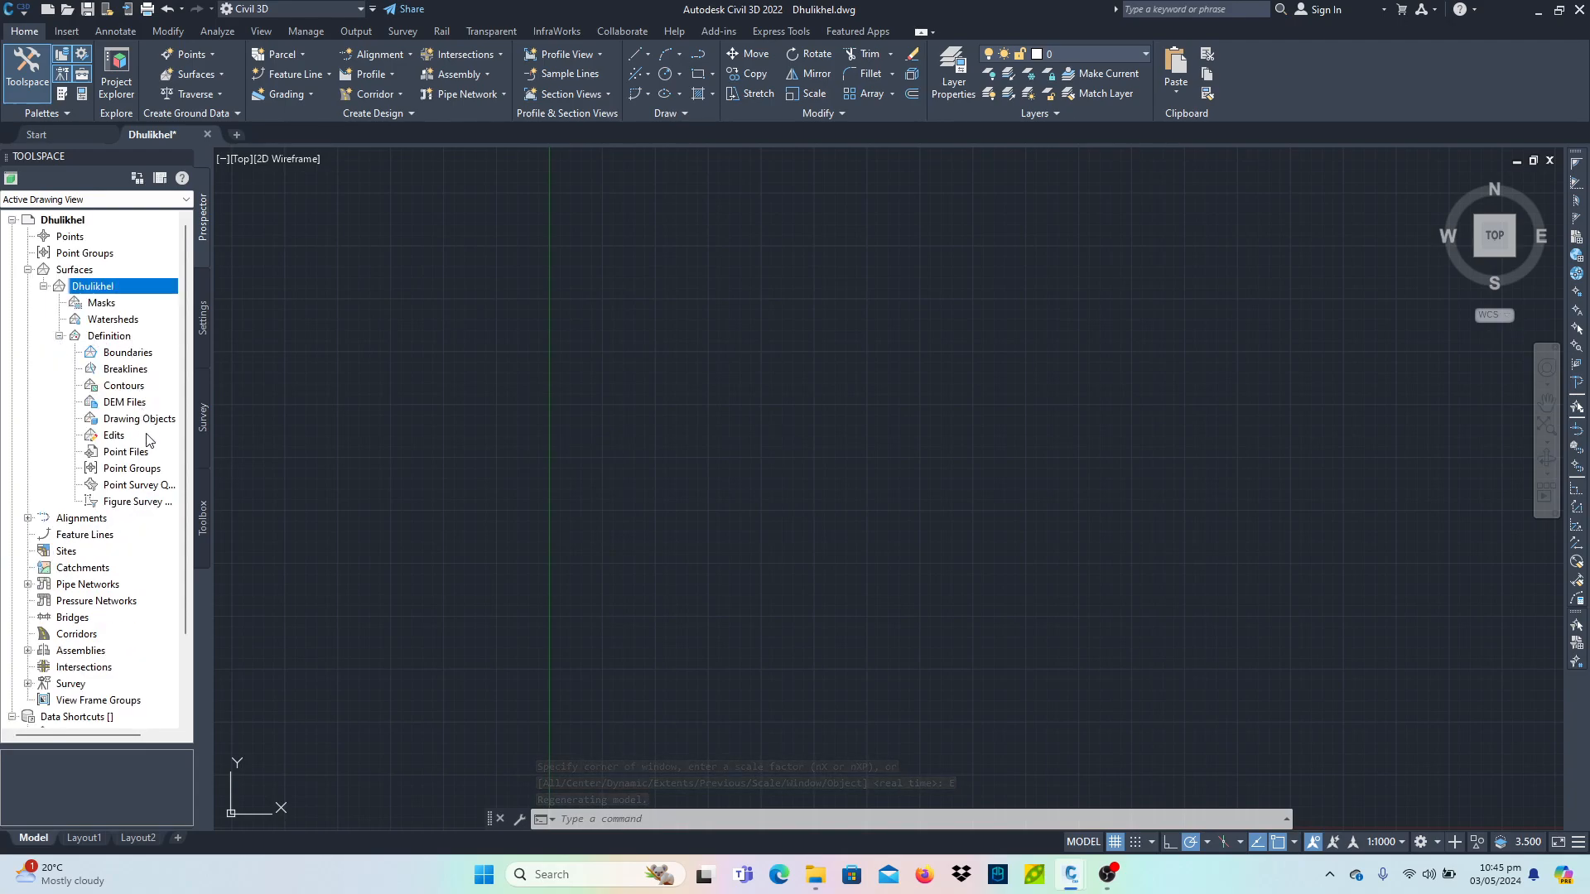
right_click(132, 455)
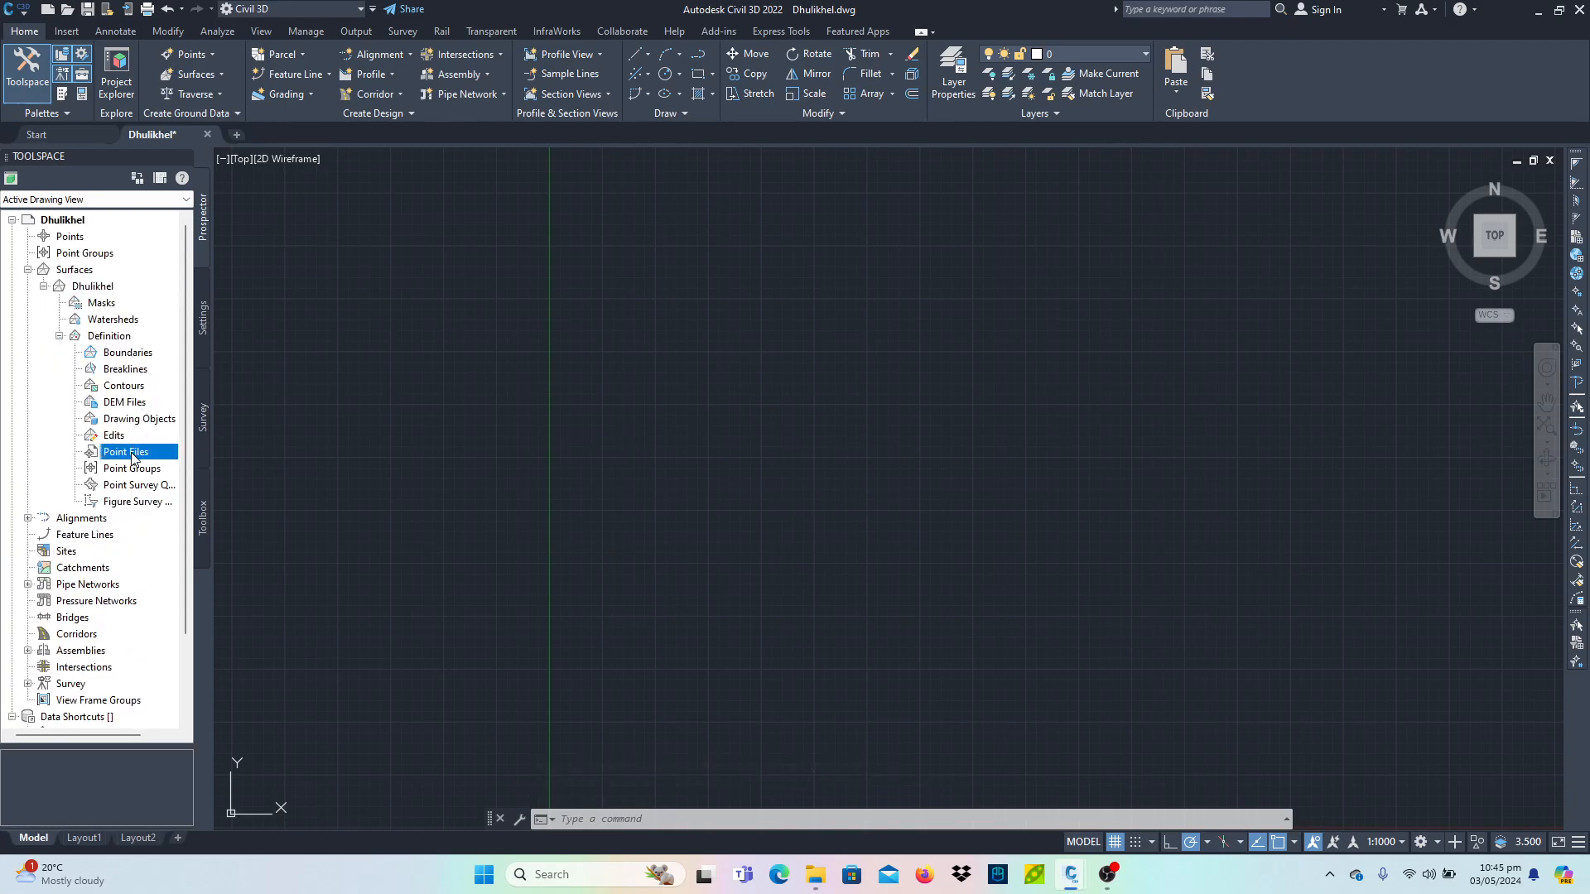
click(150, 464)
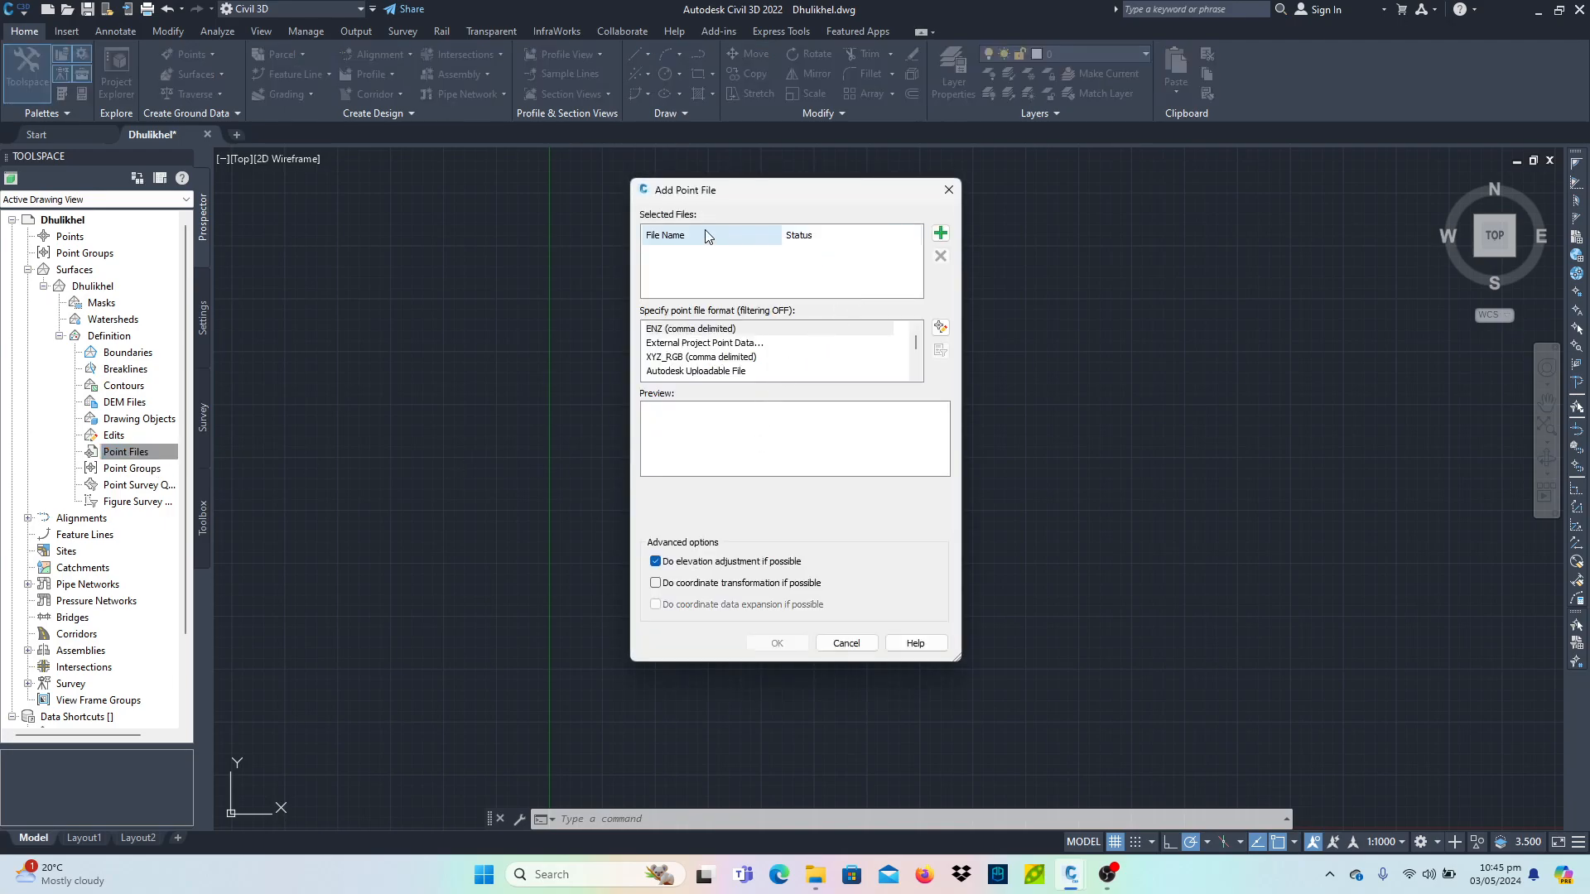
click(940, 232)
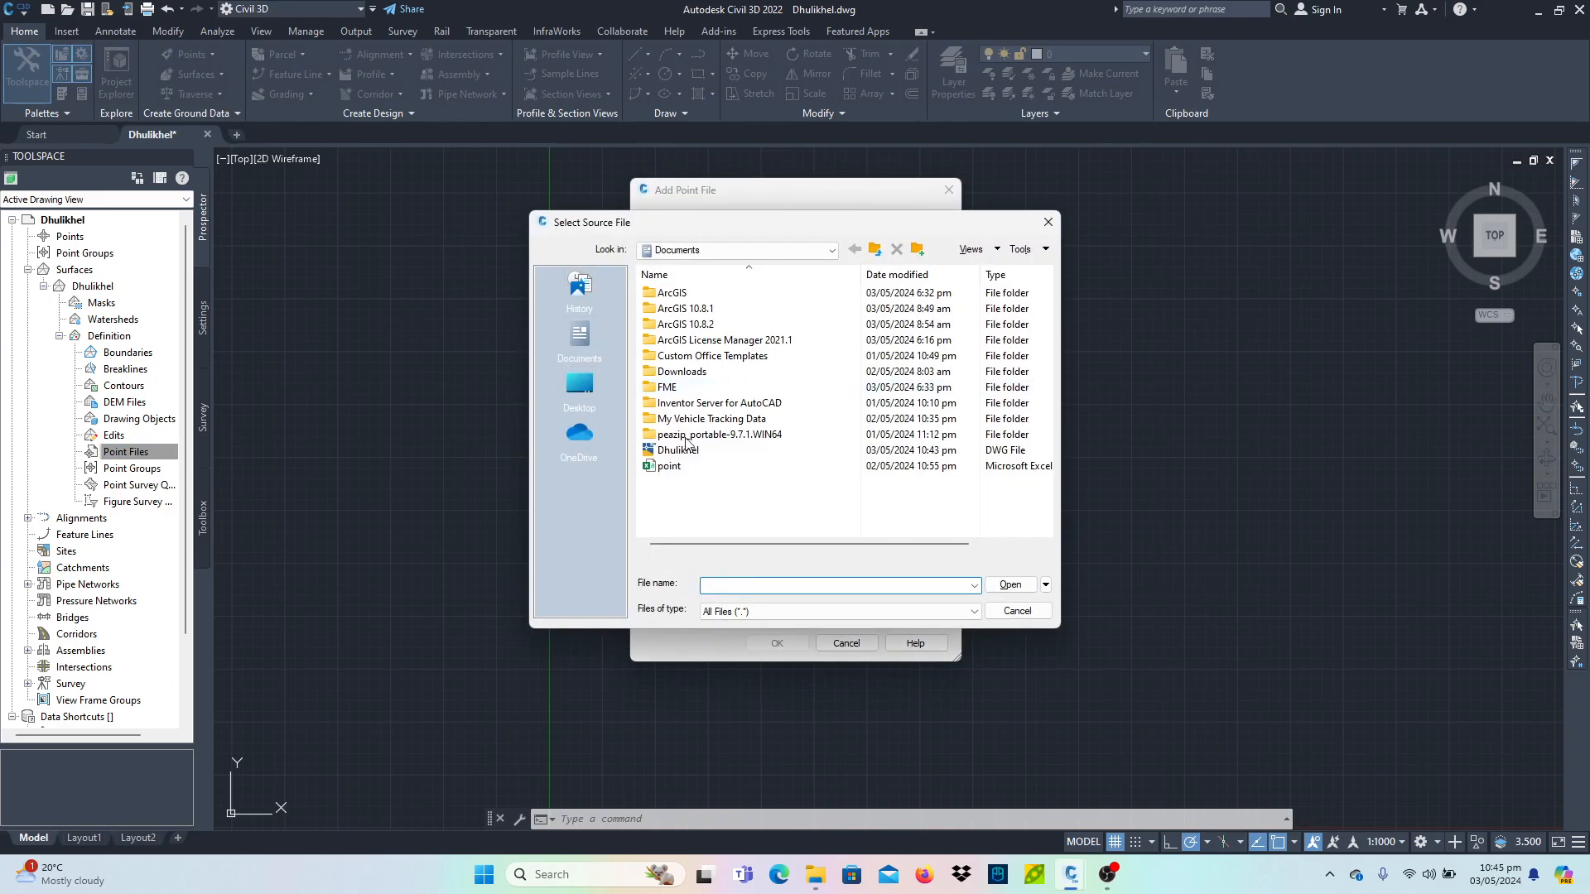
click(760, 611)
click(723, 713)
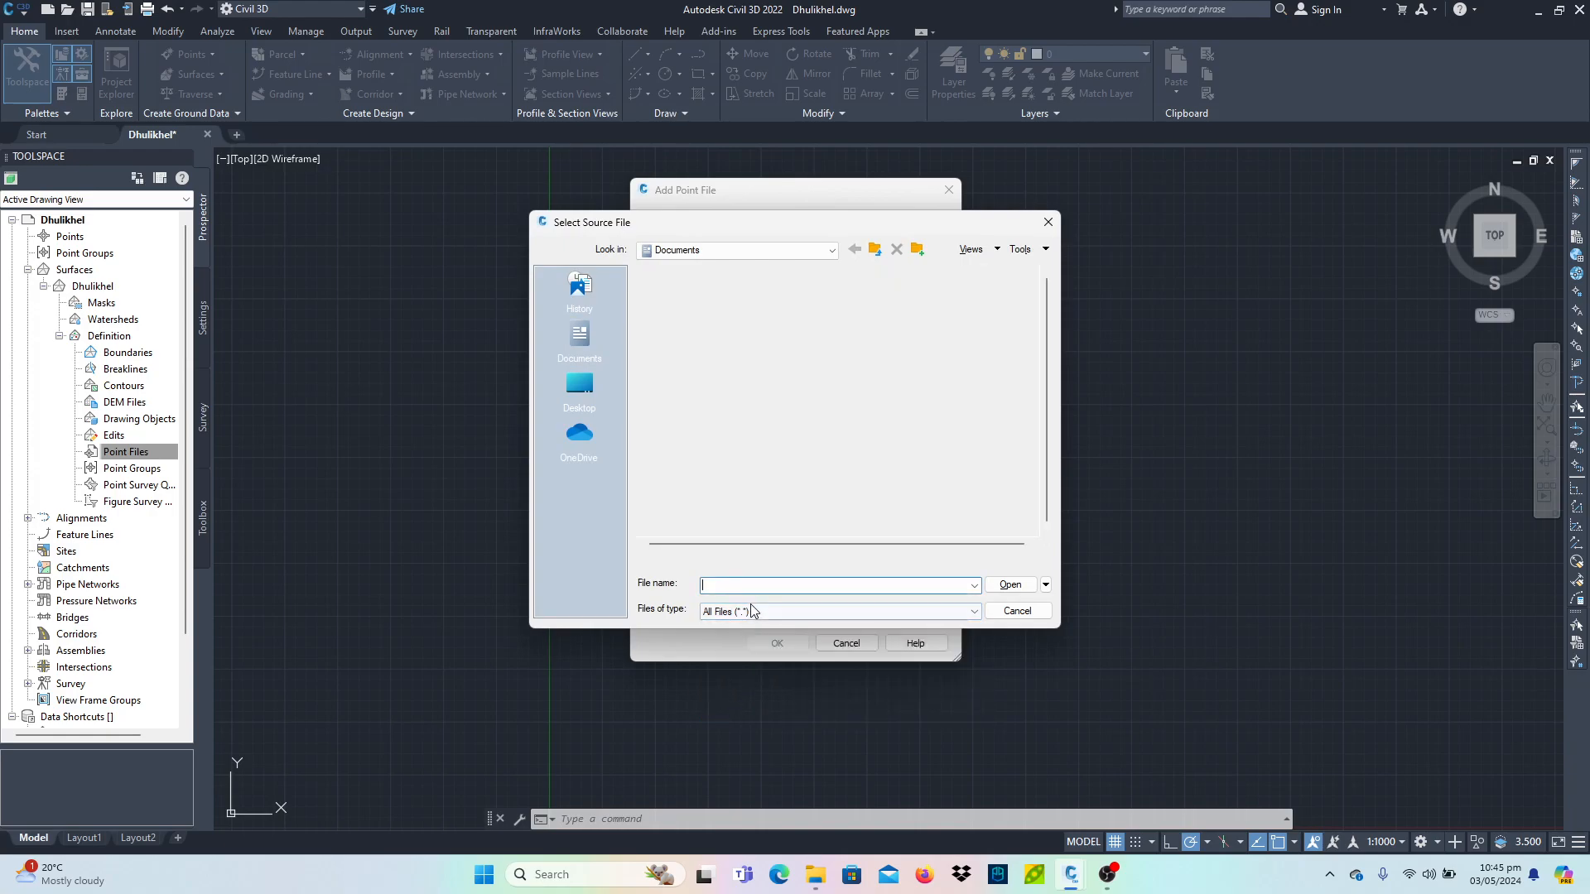
double_click(671, 467)
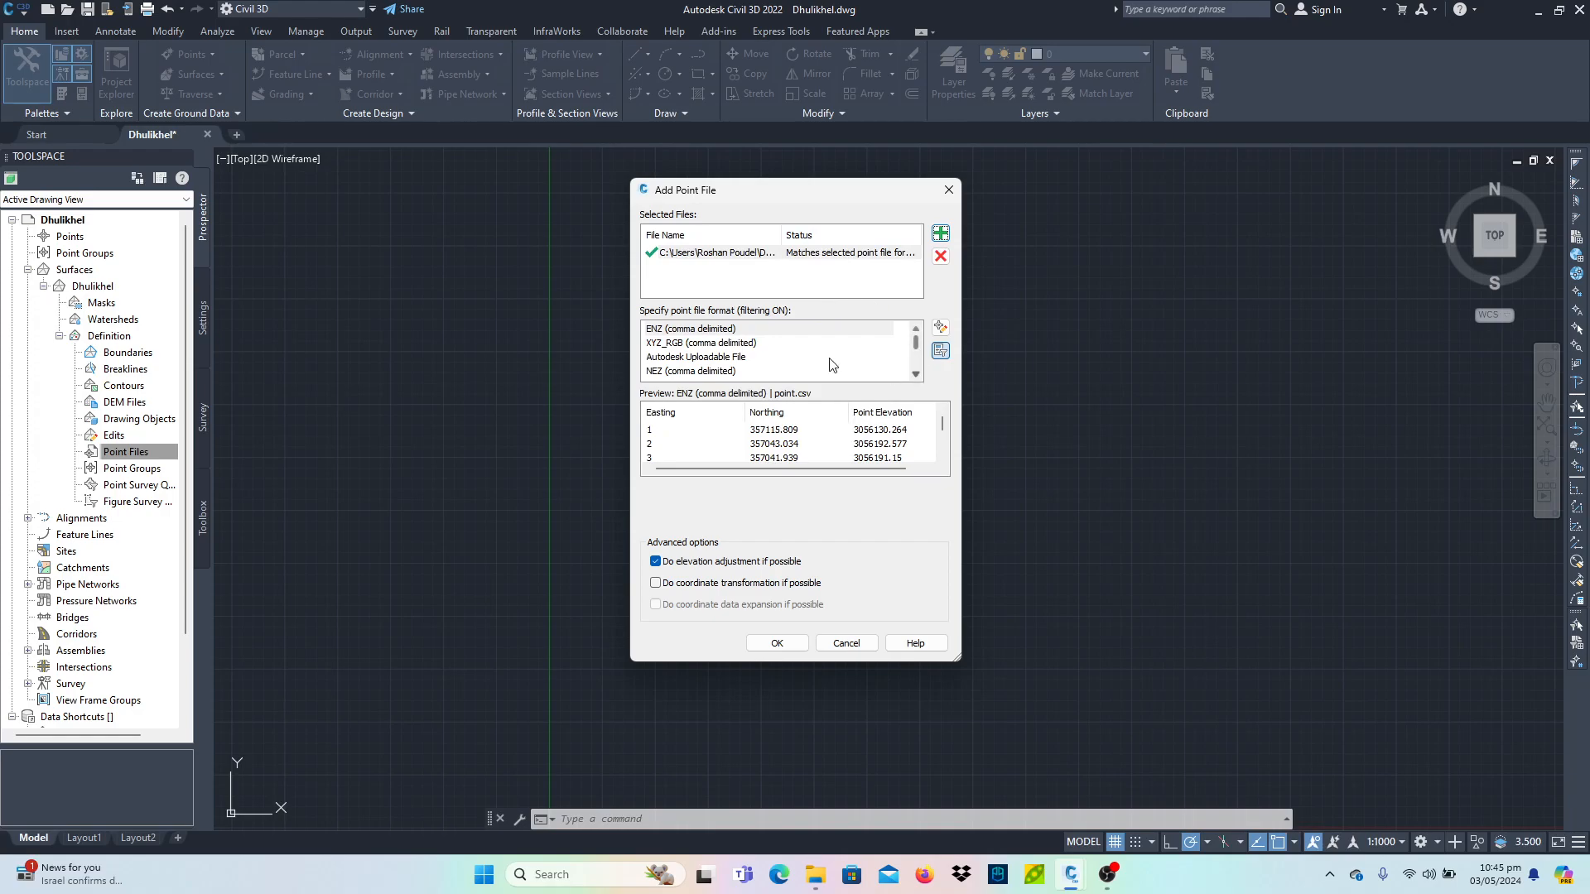
- Set the point file format to PENZD (comma delimited) and confirm adding the file
click(745, 340)
key(Down)
key(Down)
key(Down)
key(Down)
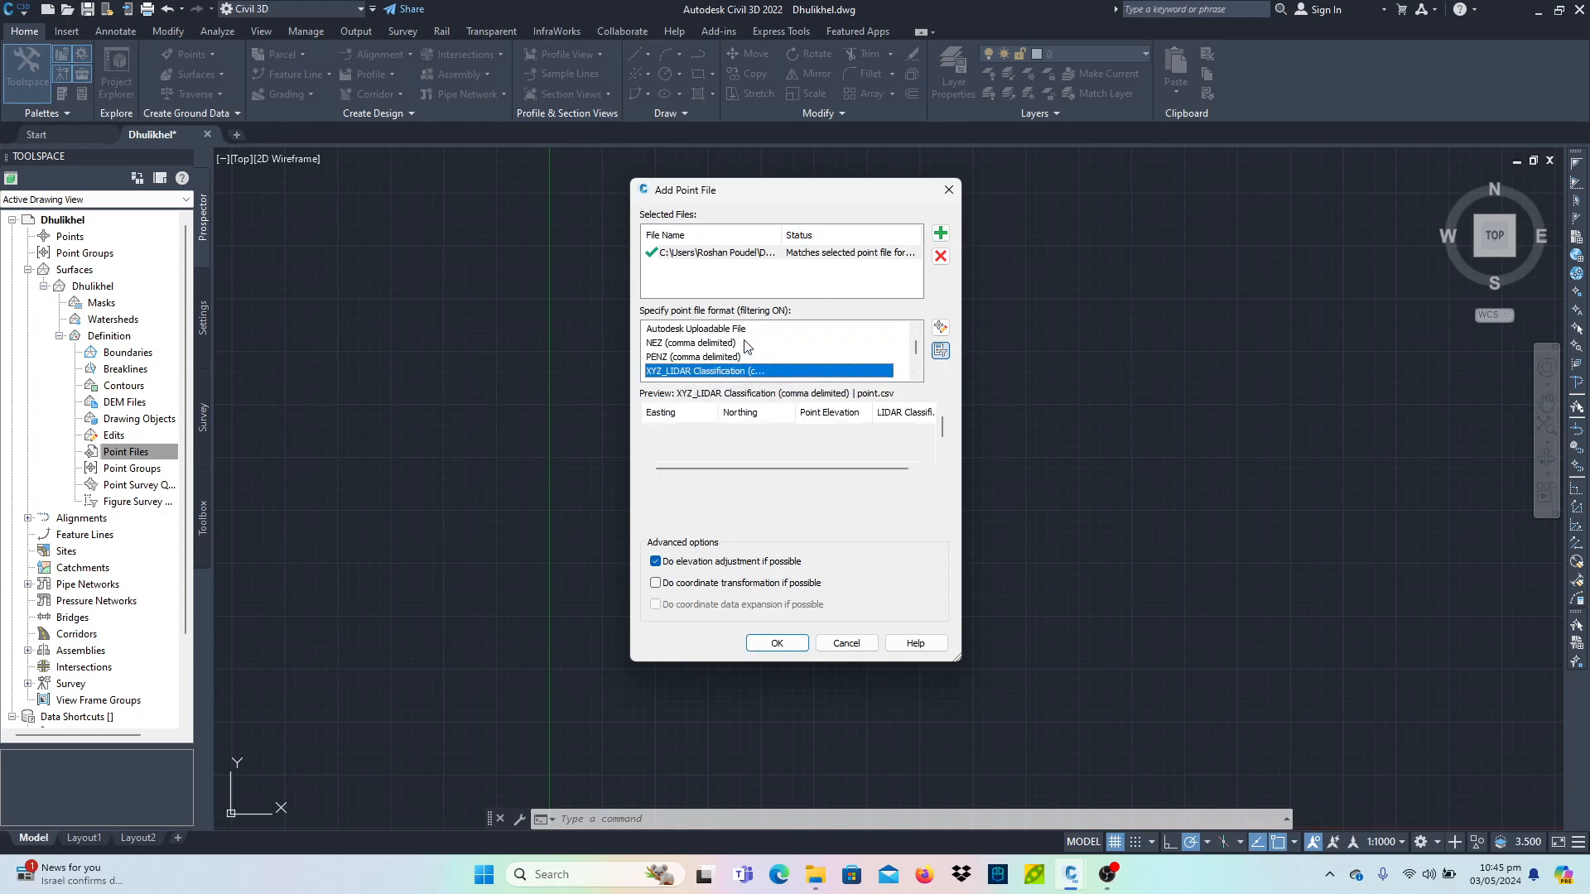
key(Up)
key(Up)
key(Up)
key(Up)
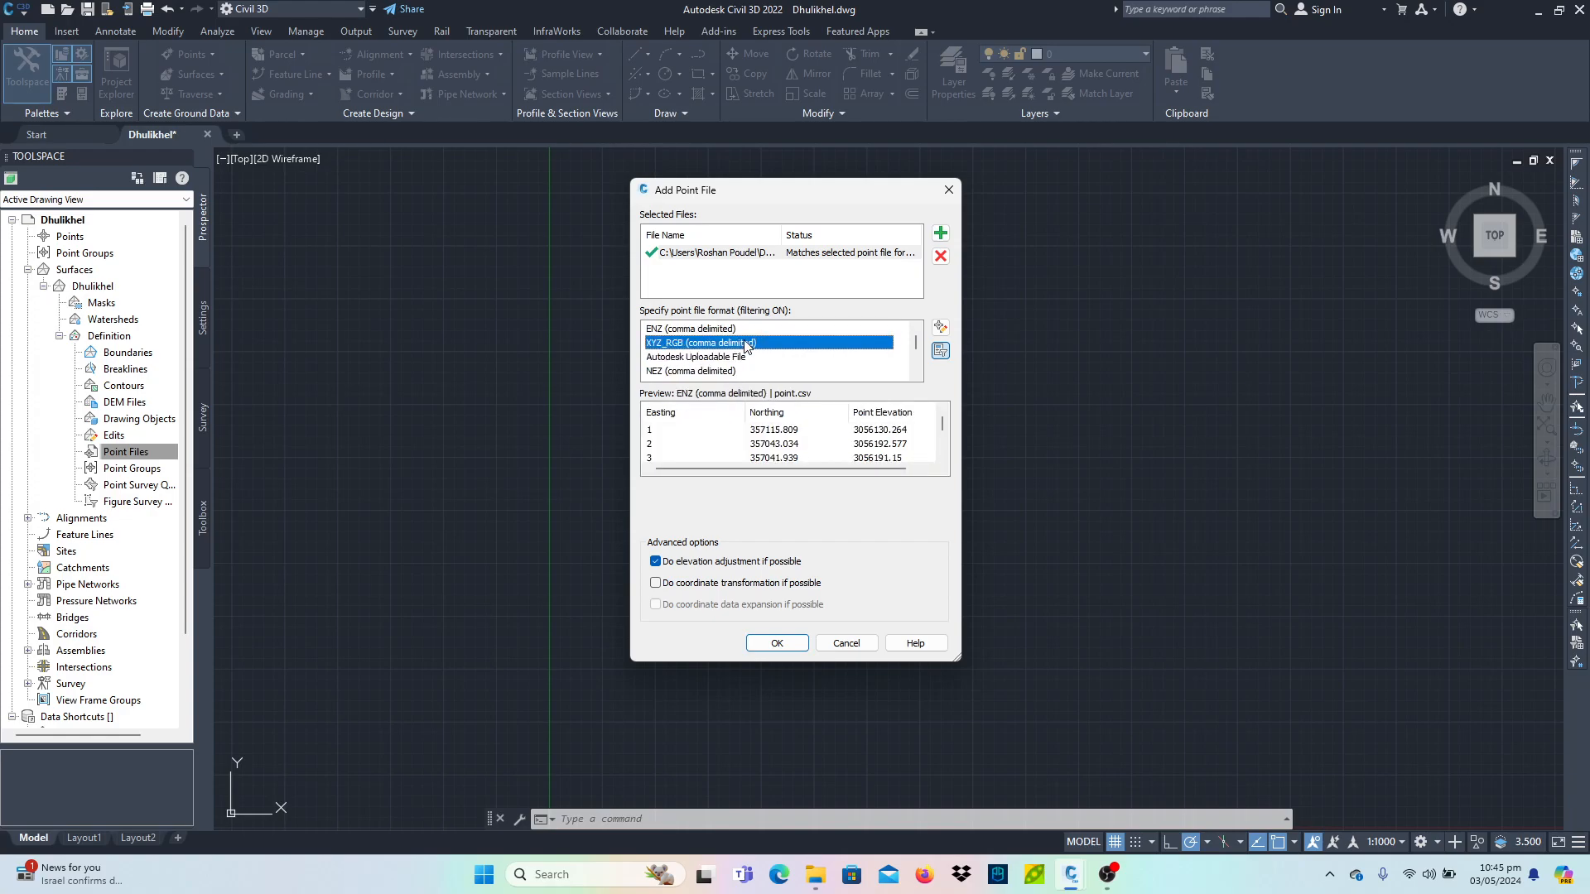
key(Down)
key(Down)
key(Down)
key(Down)
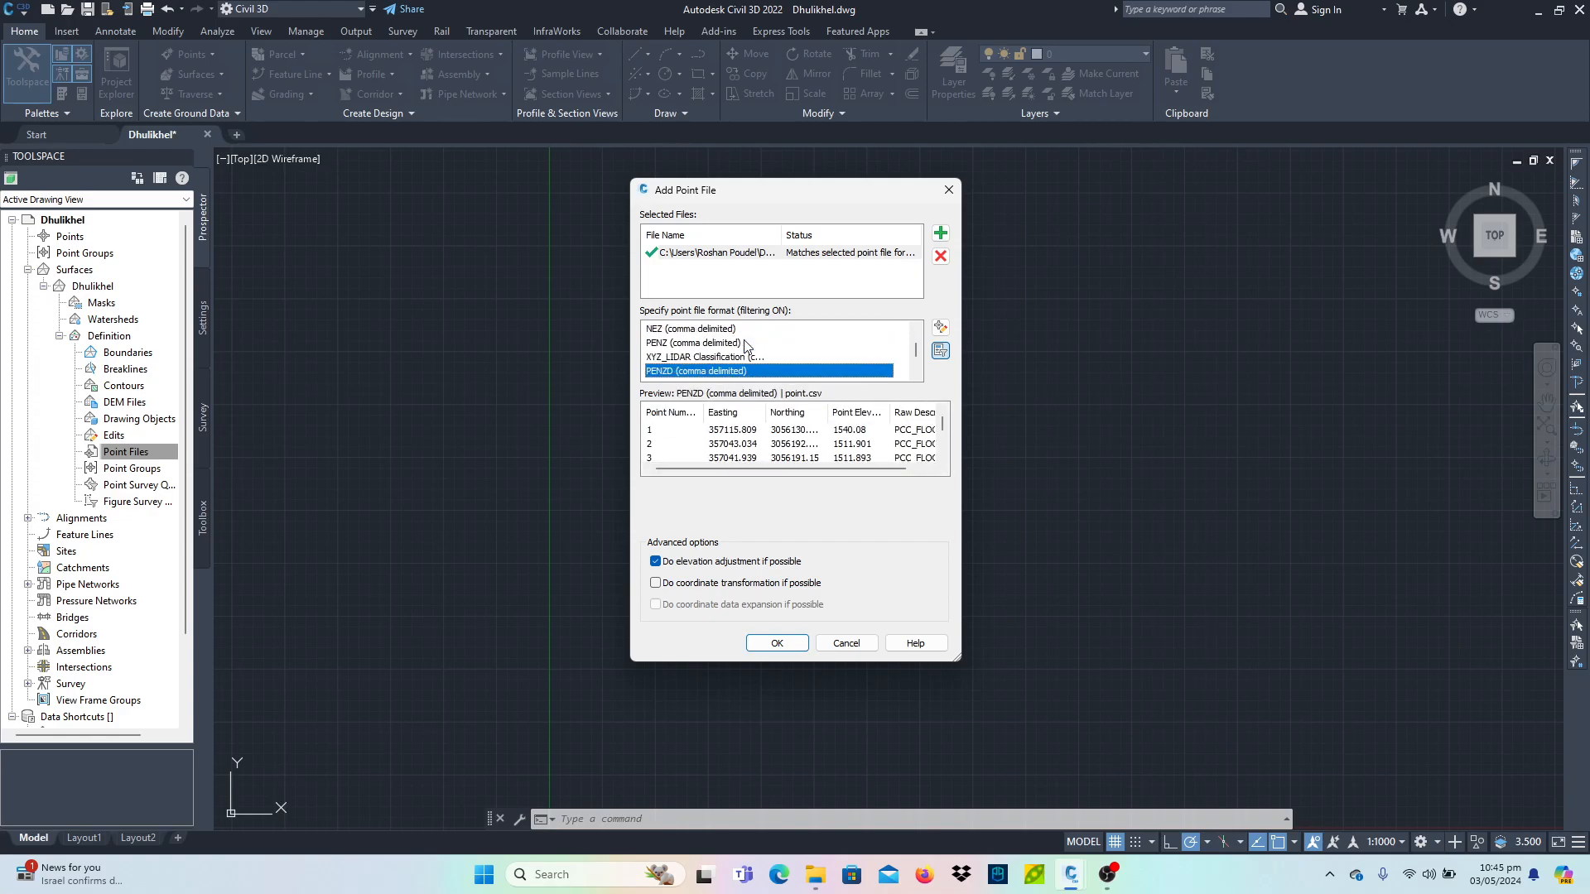
click(682, 418)
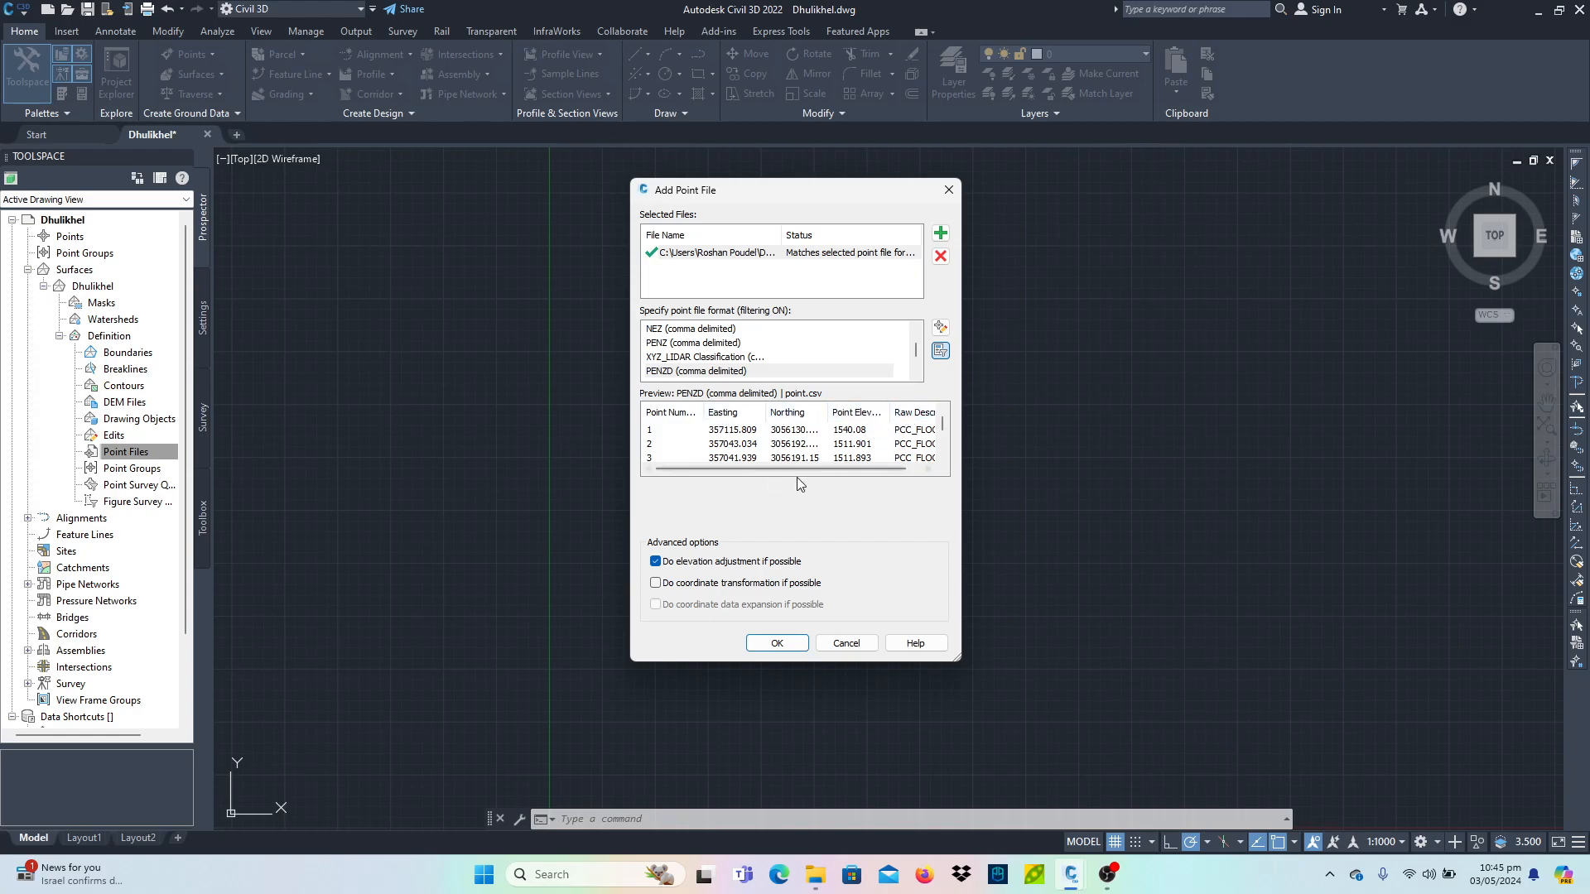
click(734, 373)
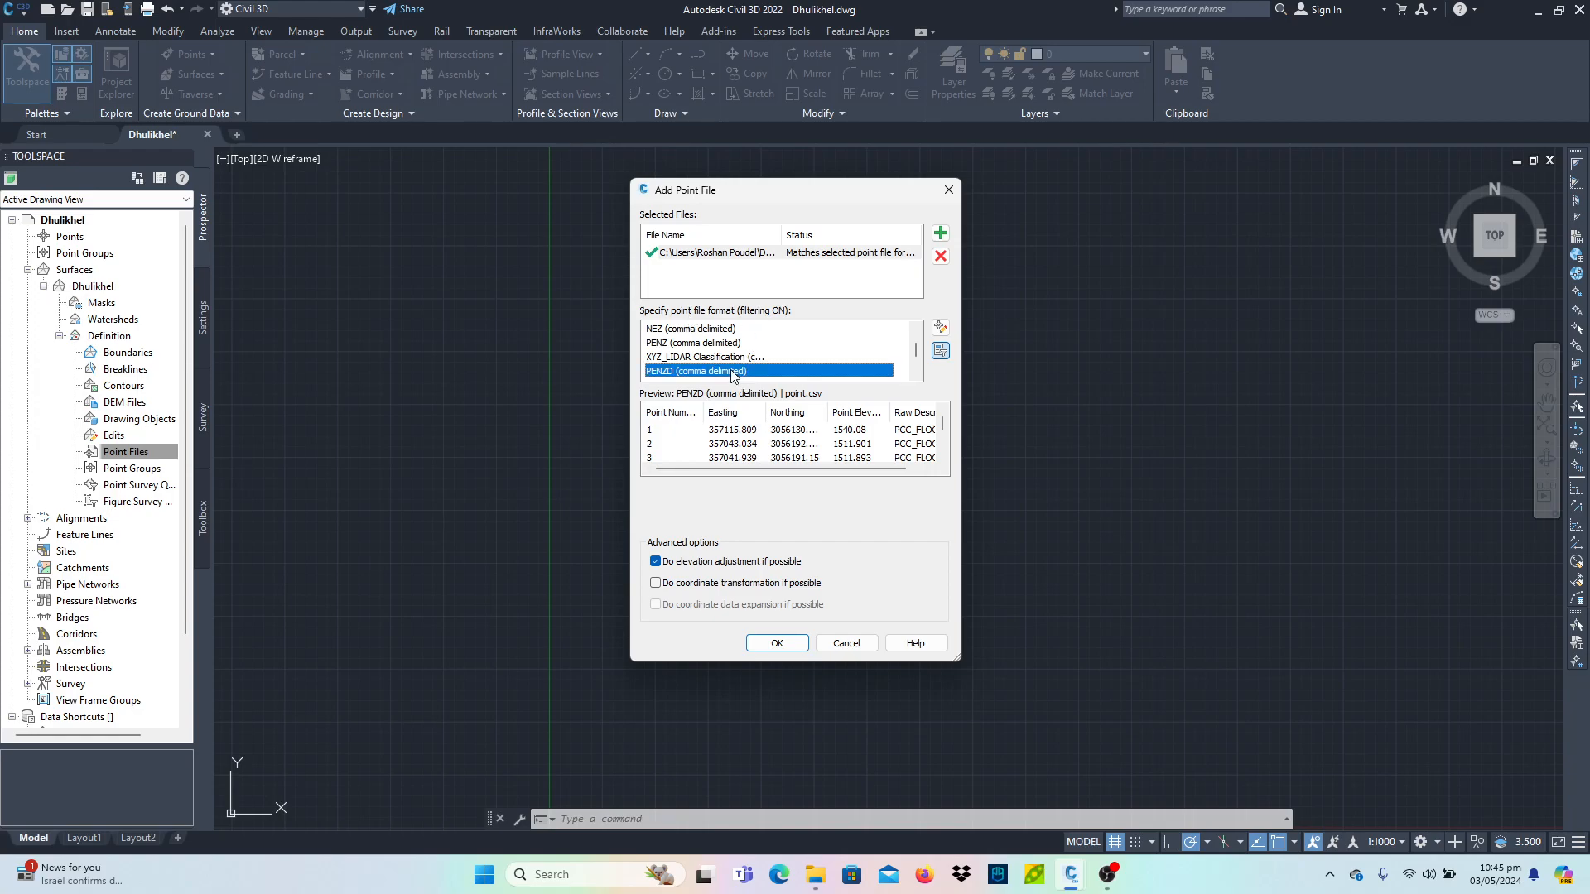
double_click(919, 375)
double_click(919, 375)
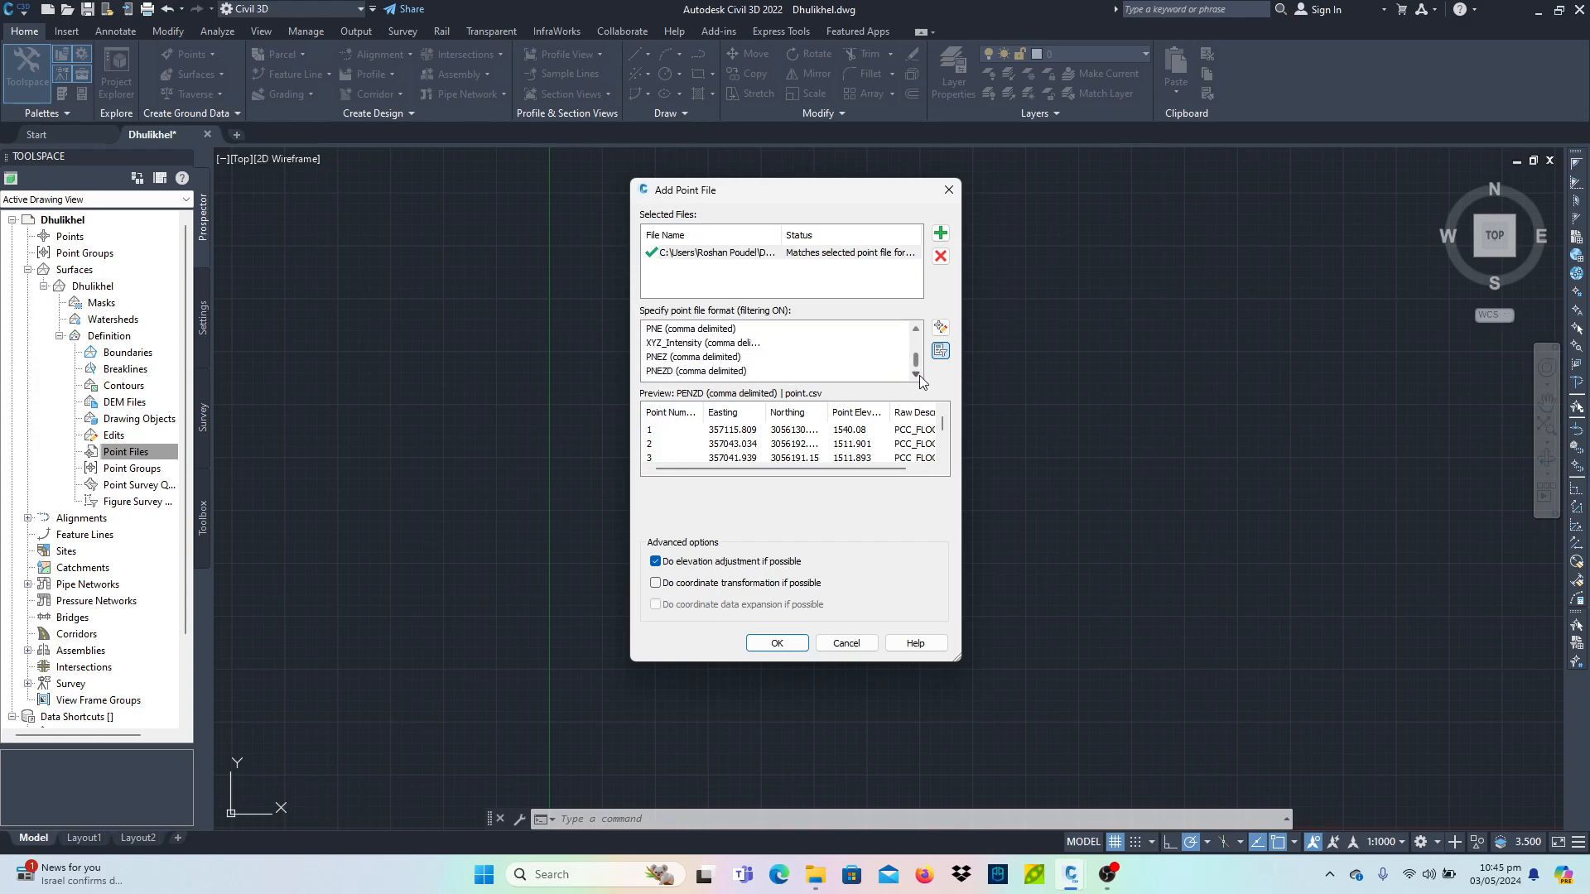
click(695, 371)
click(917, 328)
click(918, 328)
click(918, 328)
click(776, 354)
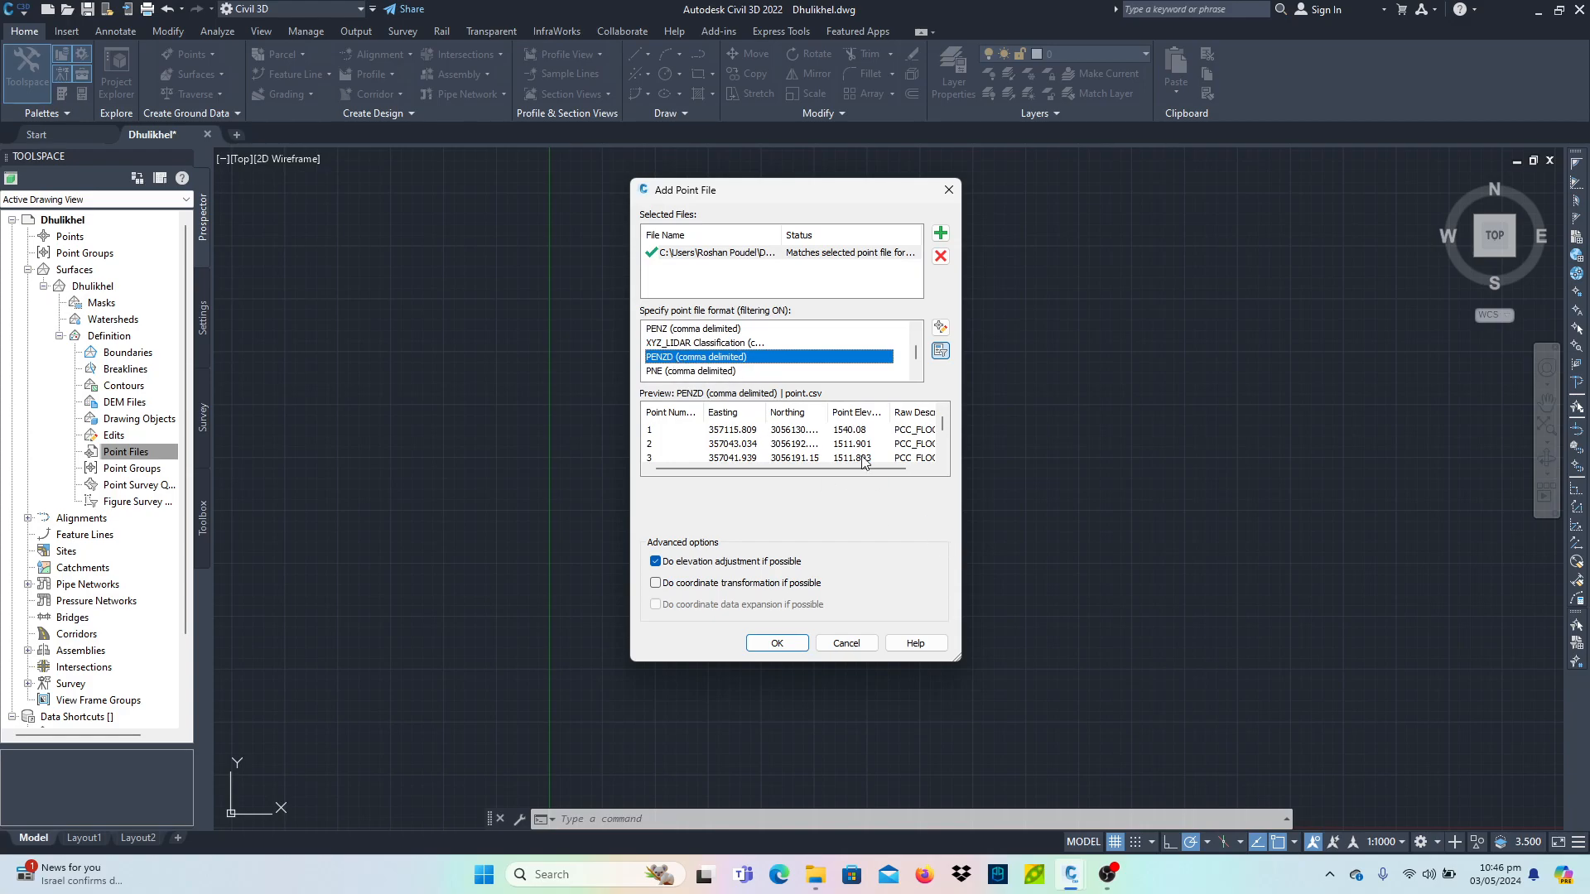
click(777, 643)
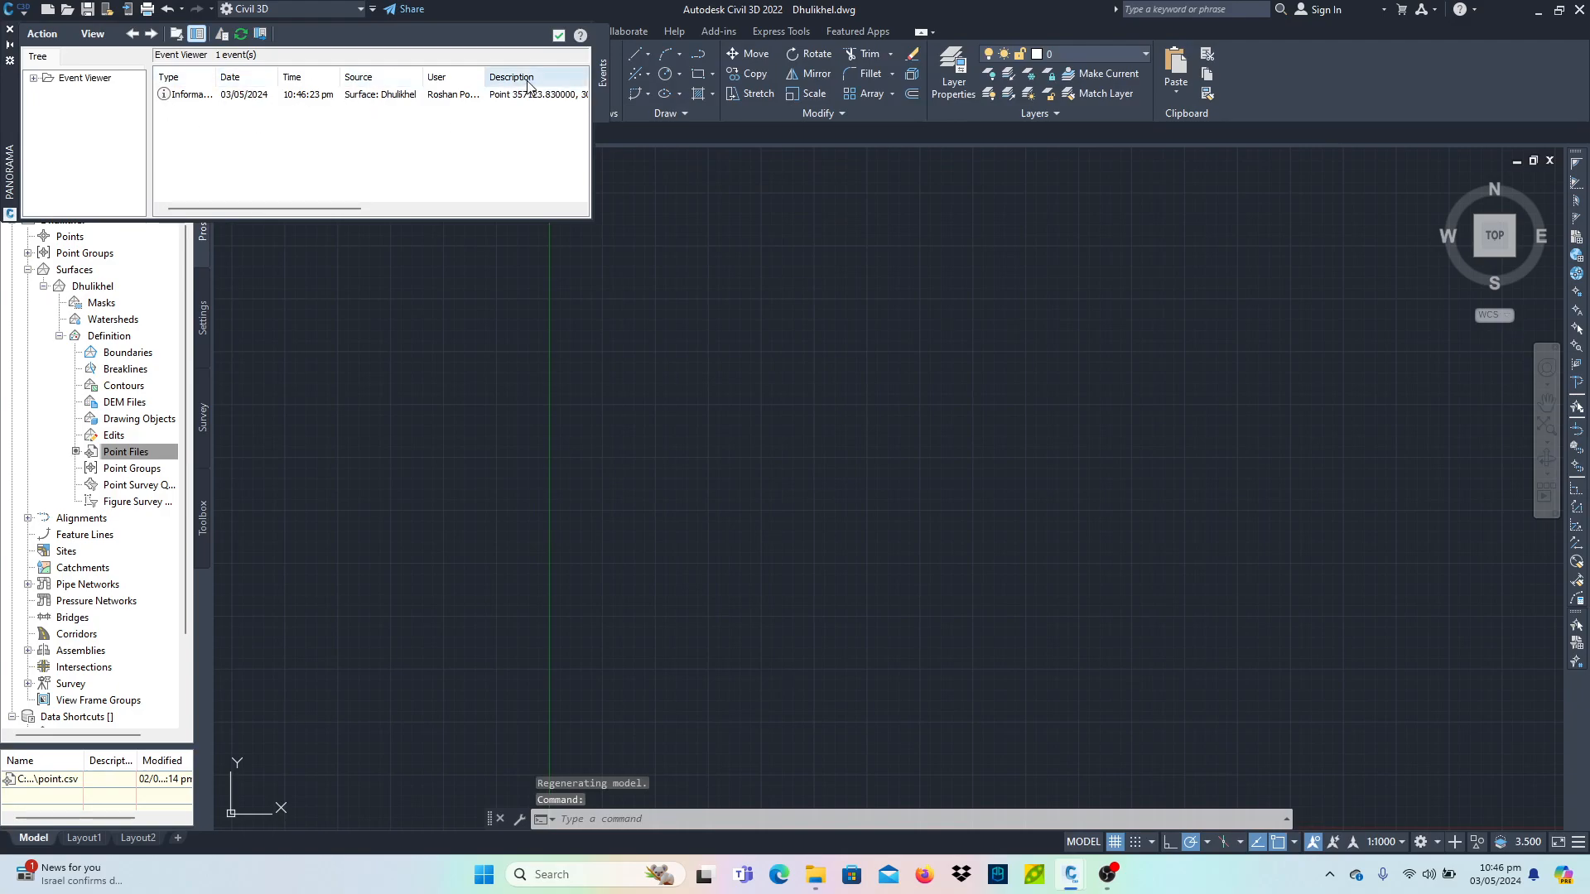
- Close the Event Viewer and zoom to the drawing extents to show the surface
click(394, 96)
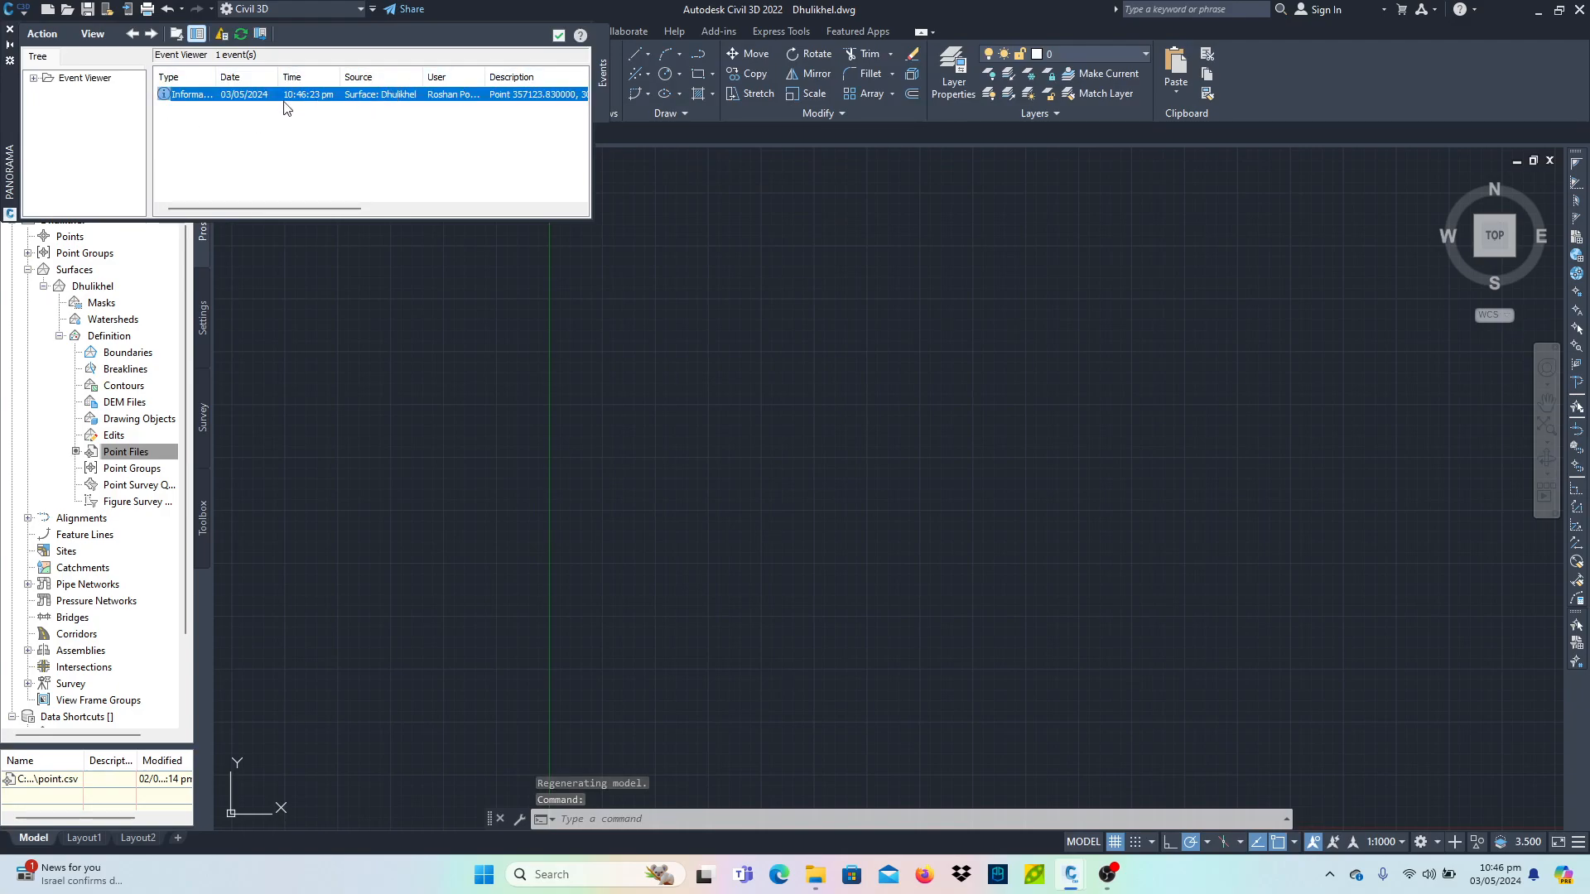
click(559, 35)
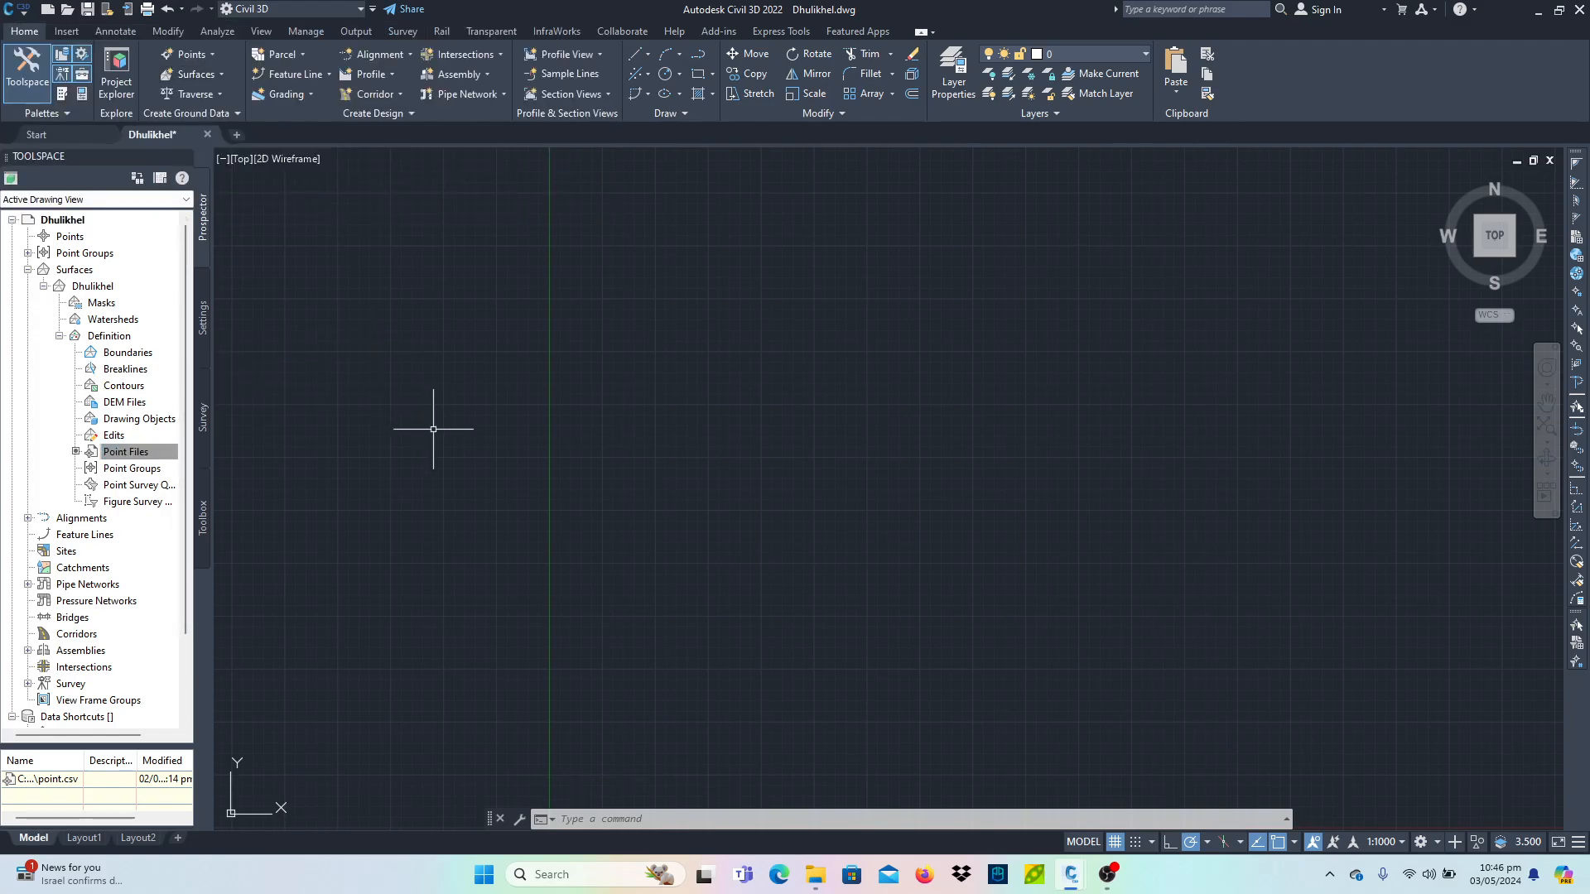
text(z)
key(Return)
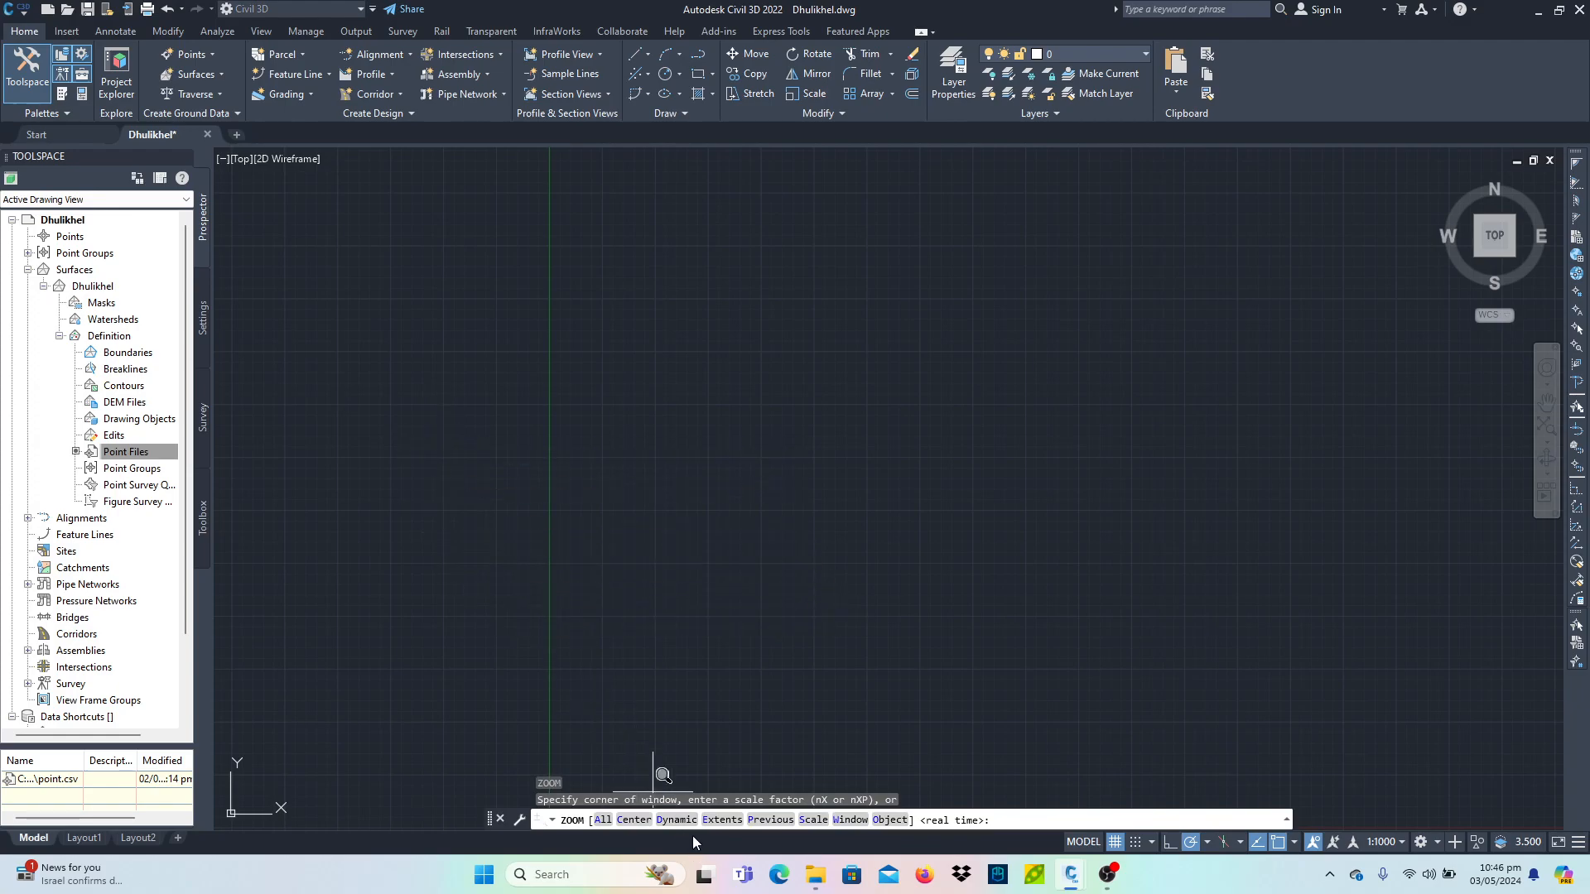
text(e)
key(Return)
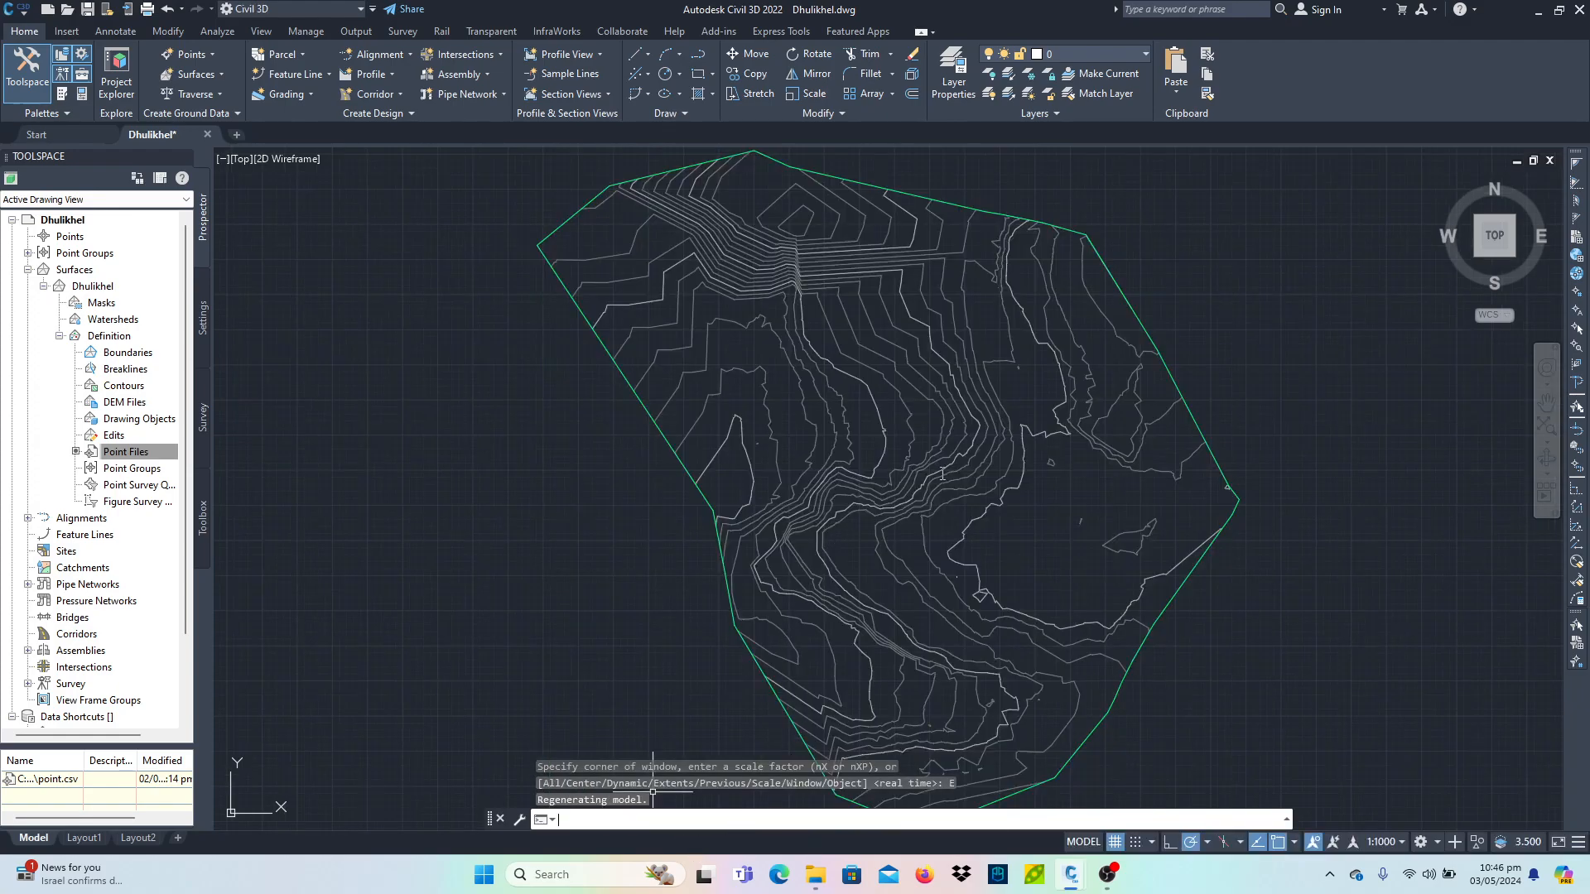
key(Escape)
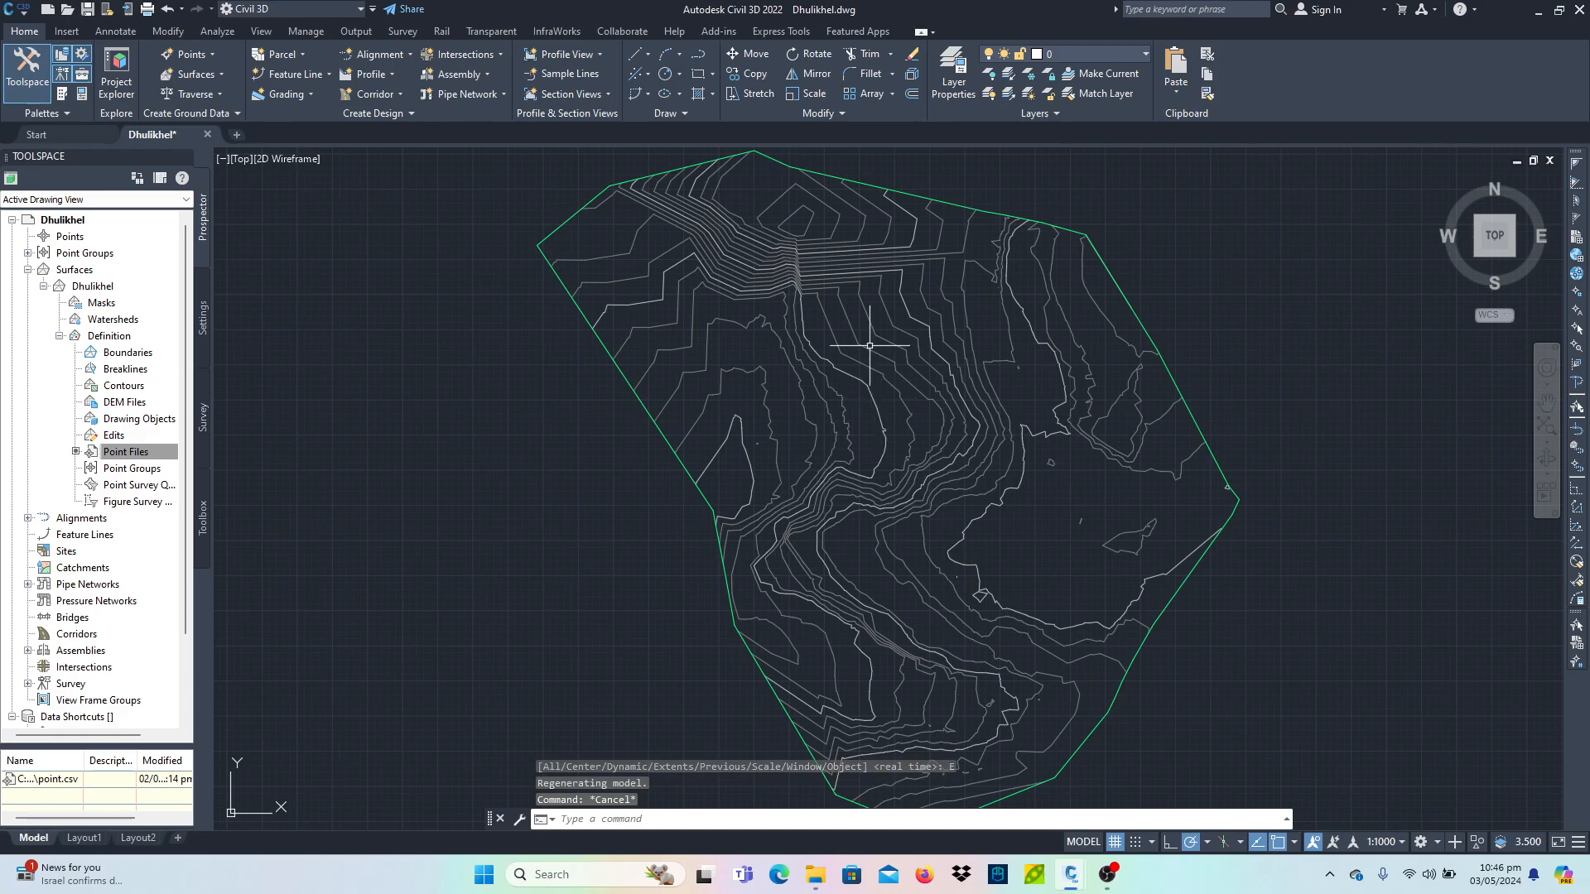
- Inspect the surface's triangulation in a 3D orbit view and return to the top view
click(842, 276)
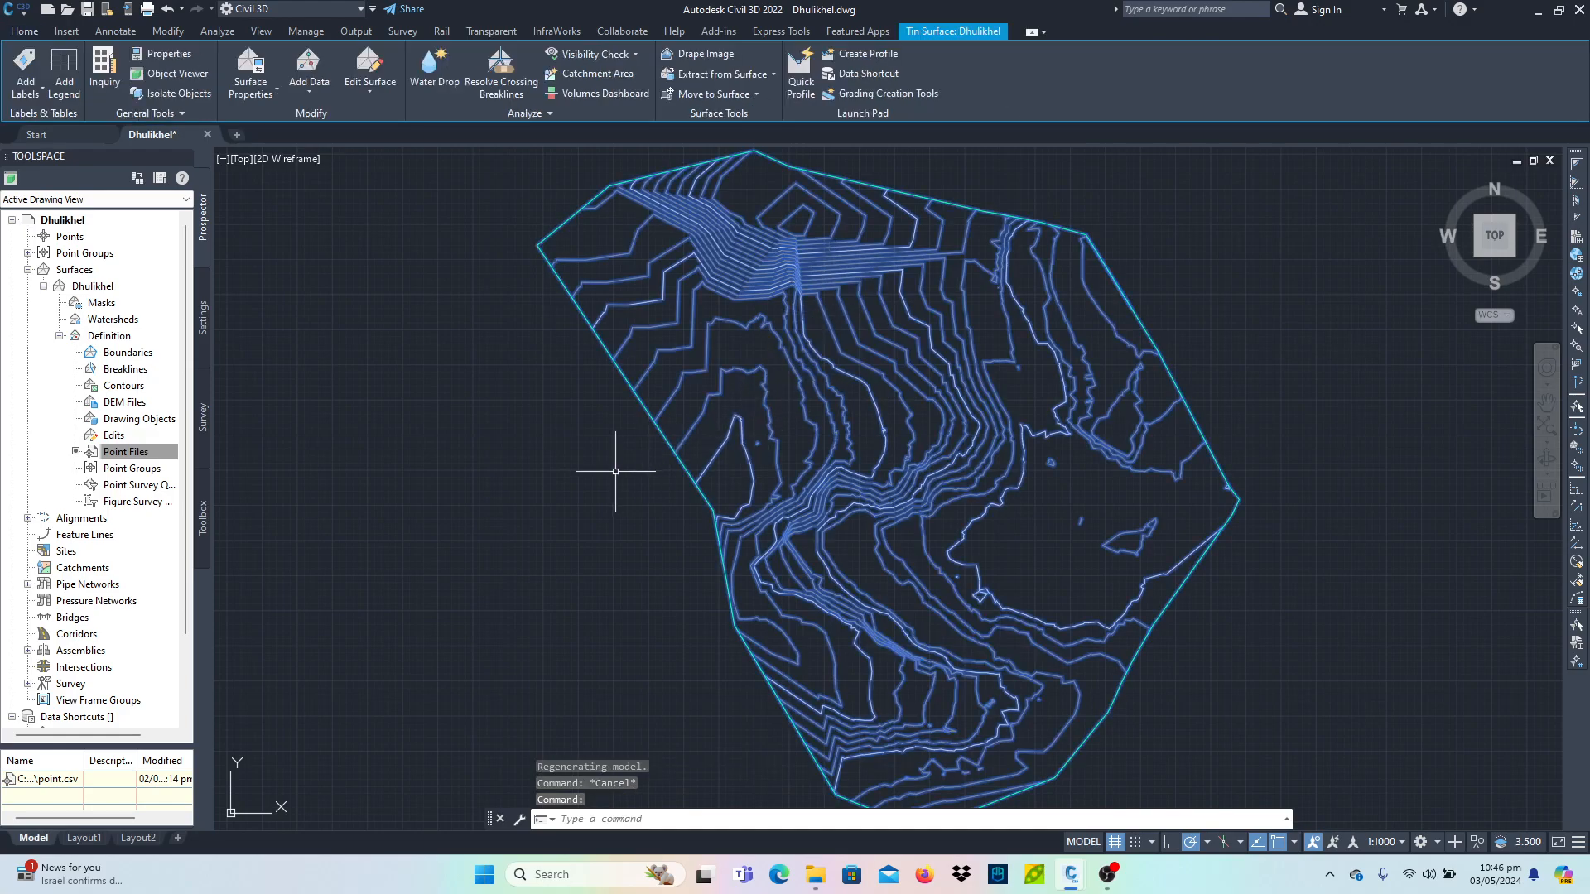
shift+middle_drag(674, 550, 838, 431)
scroll(743, 470, up, 2)
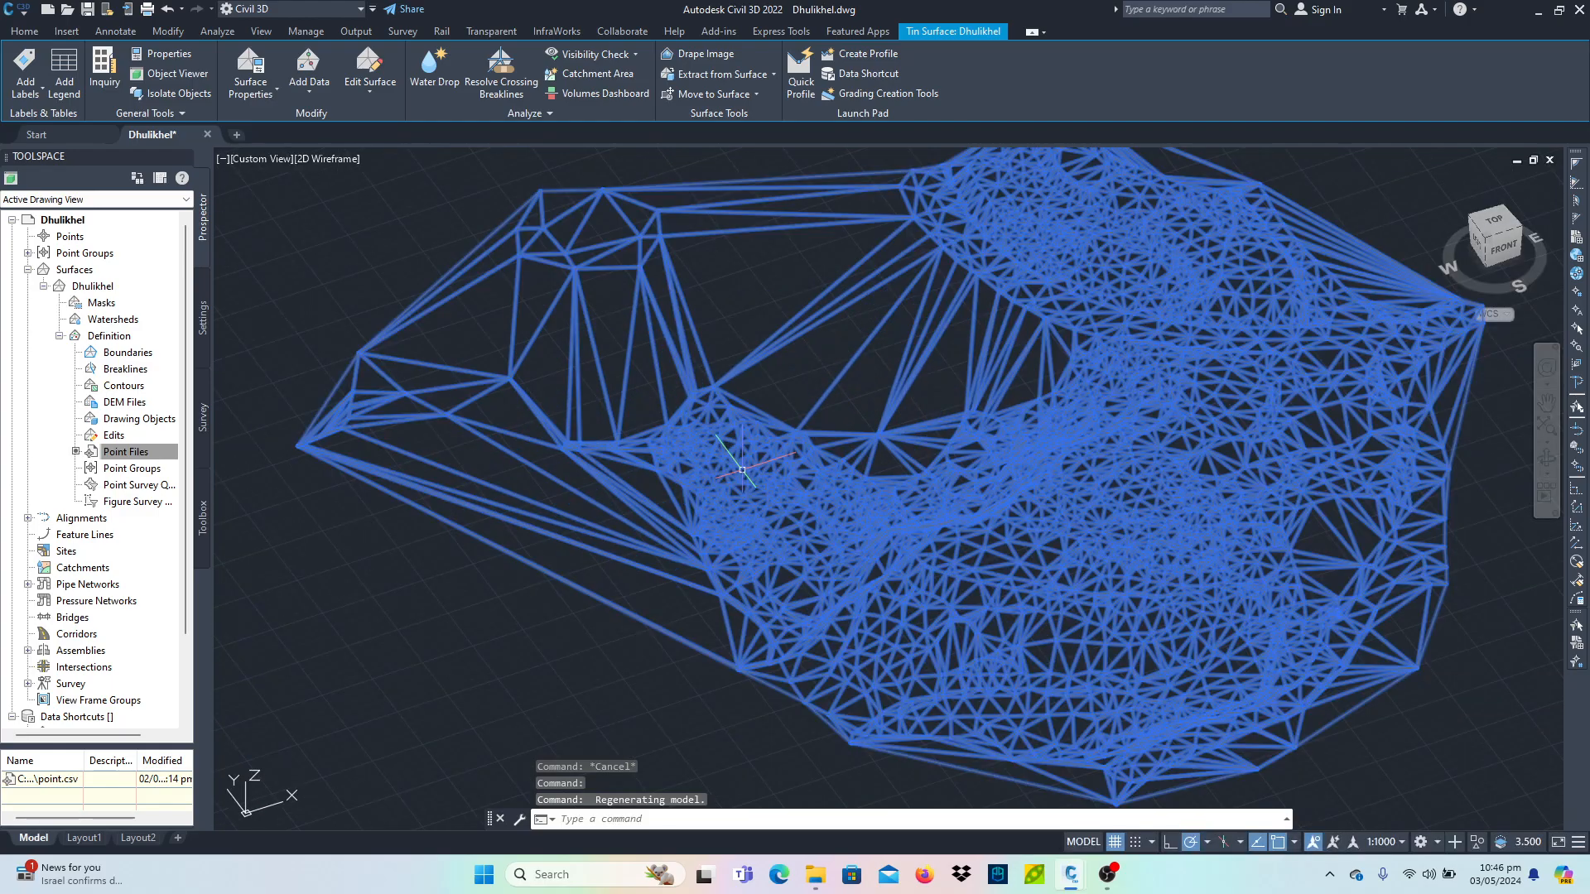
key(Escape)
key(Escape)
shift+middle_drag(738, 544, 876, 539)
middle_drag(883, 389, 699, 538)
click(849, 596)
scroll(804, 510, down, 2)
key(Escape)
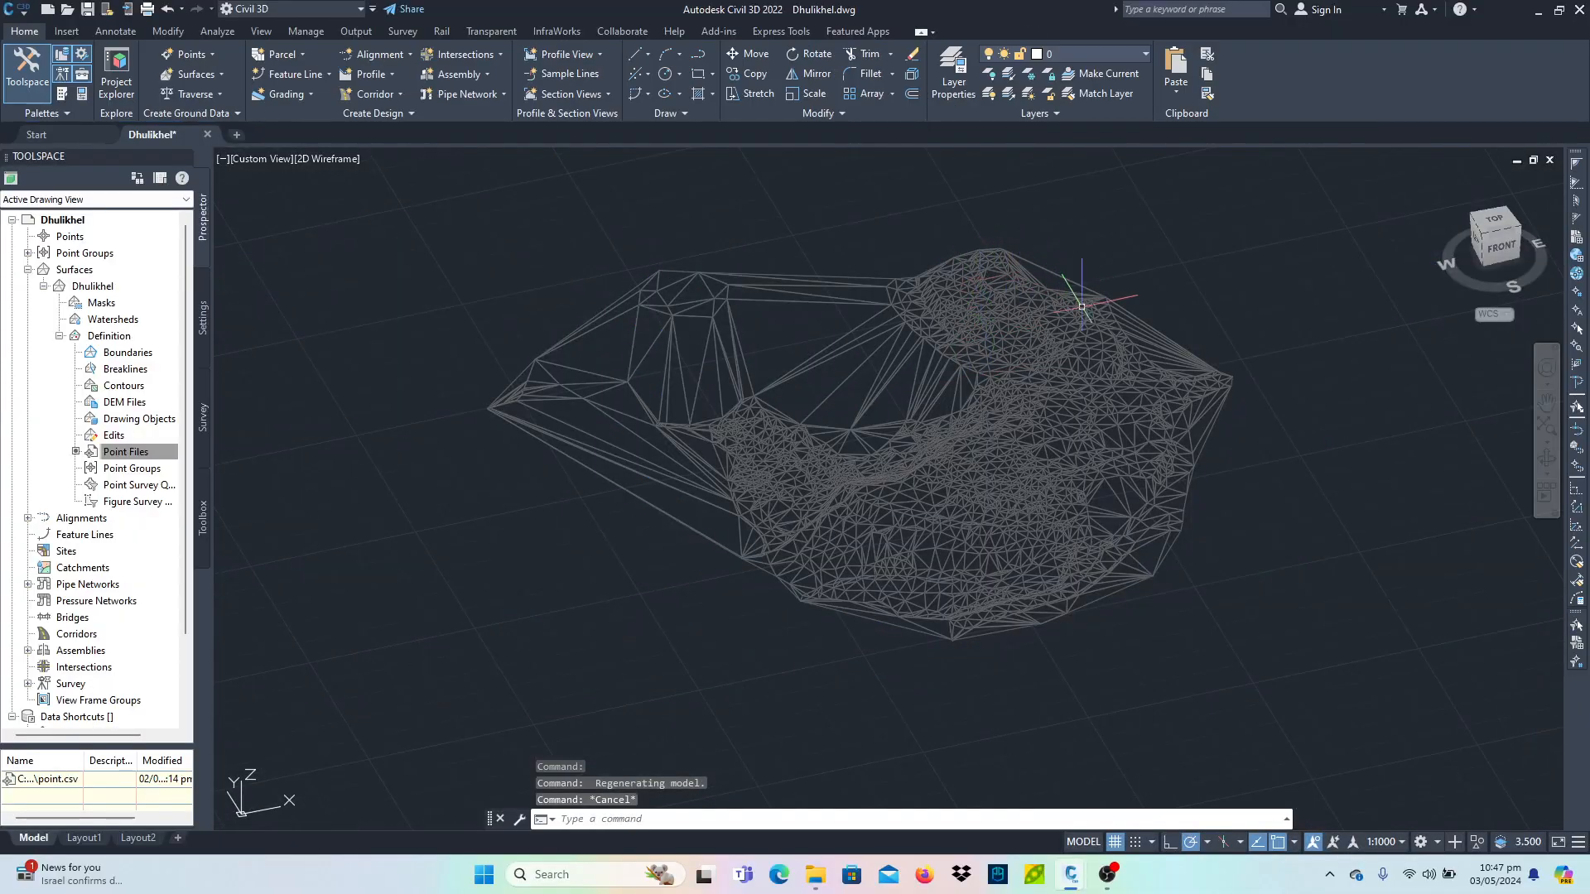
shift+middle_drag(1025, 445, 964, 667)
click(1489, 237)
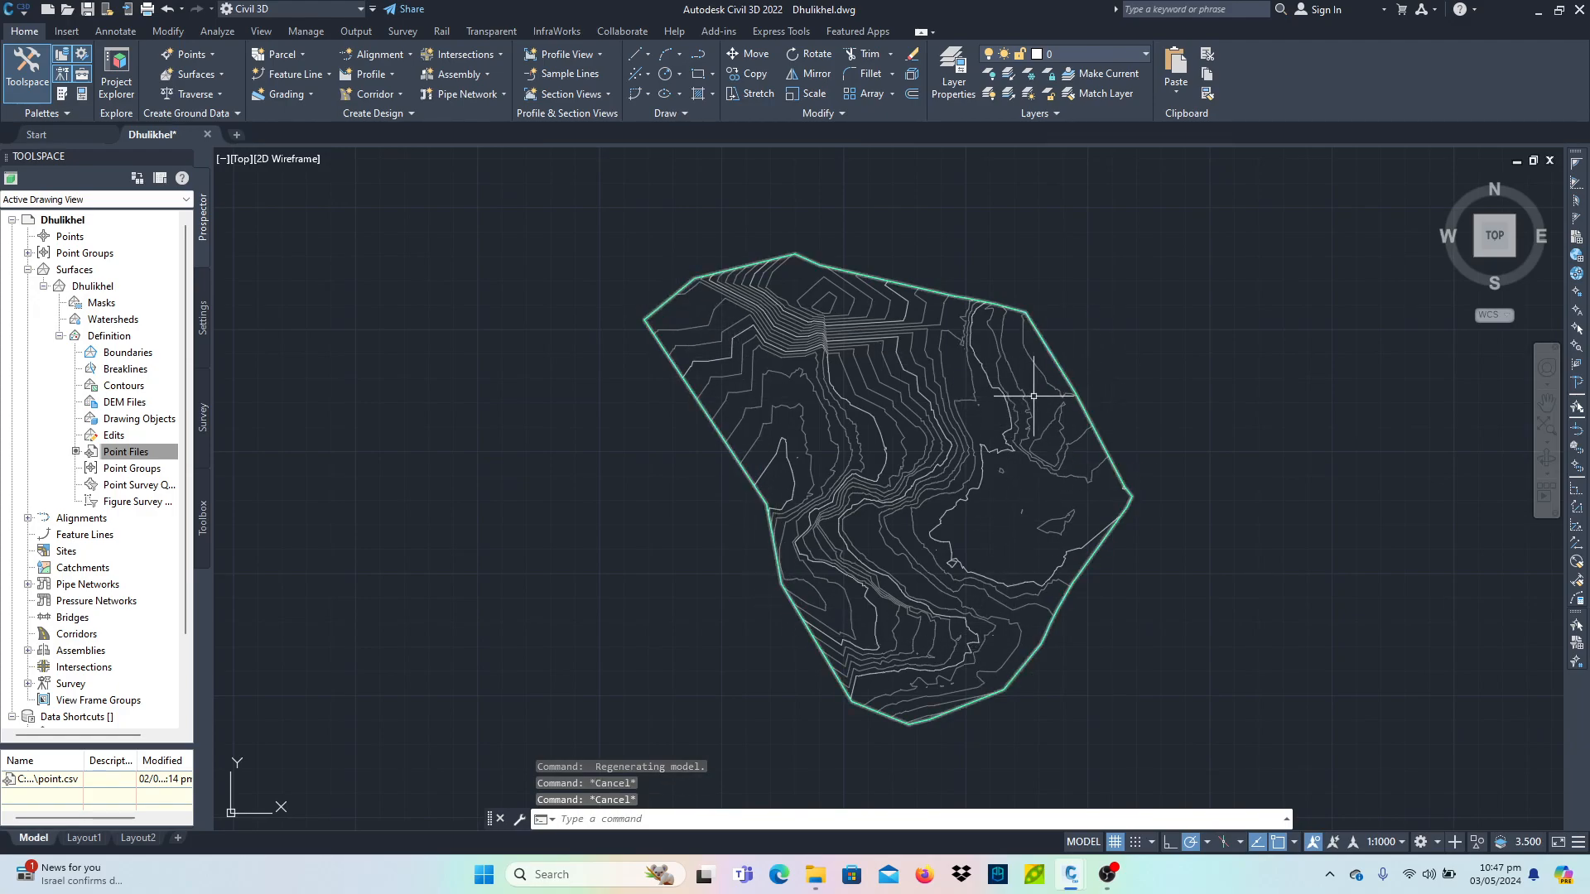
key(Escape)
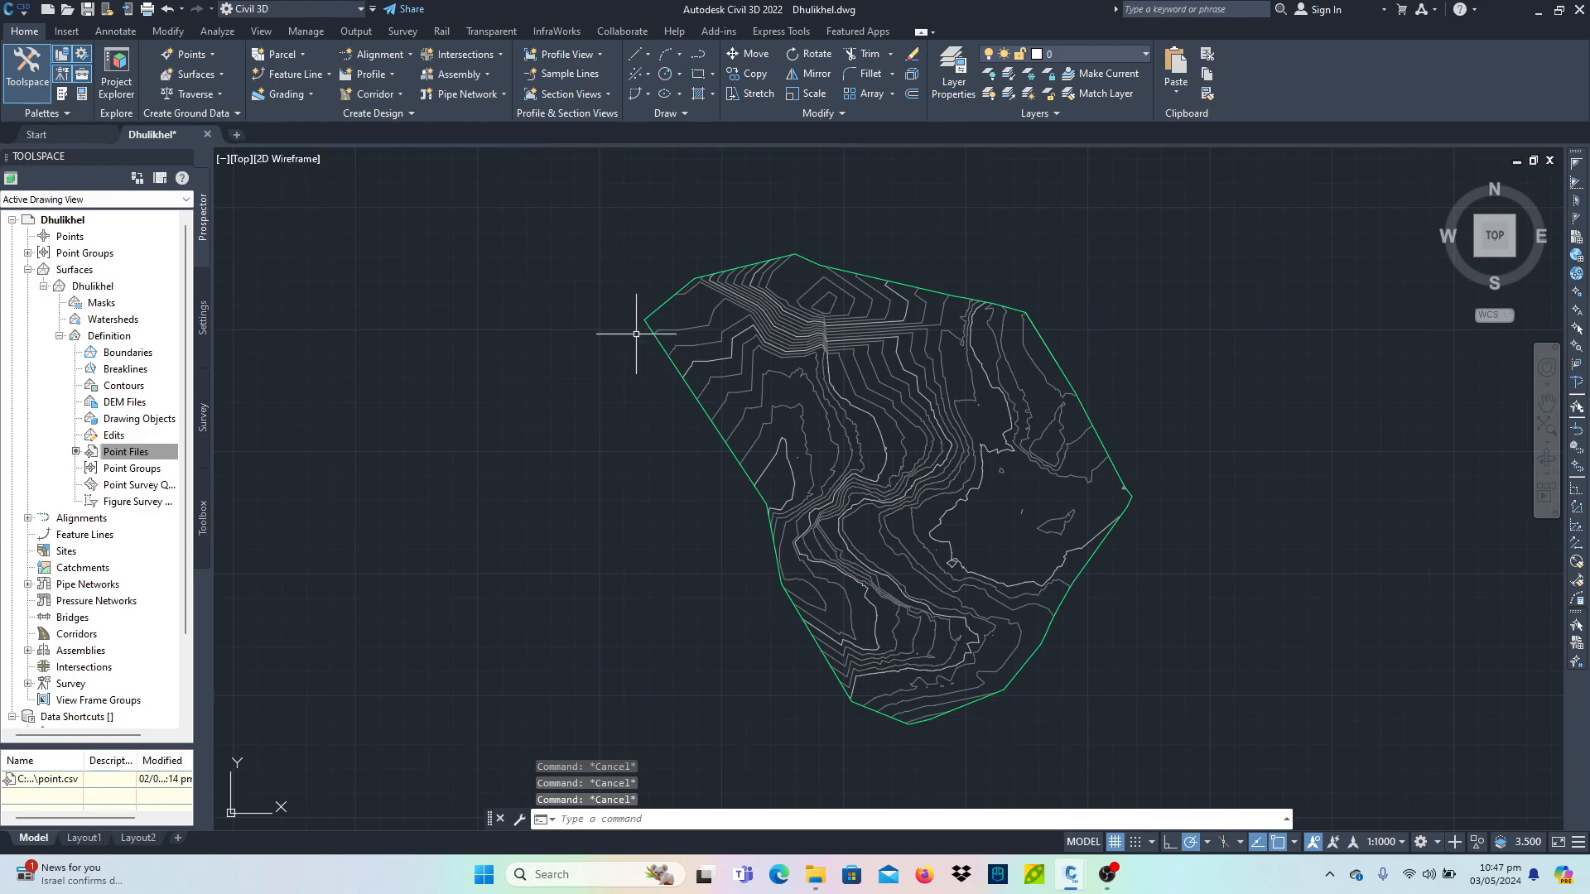
- Draw a three-segment polyline zigzagging across the surface from its northern part to its southern edge
text(pl)
key(Return)
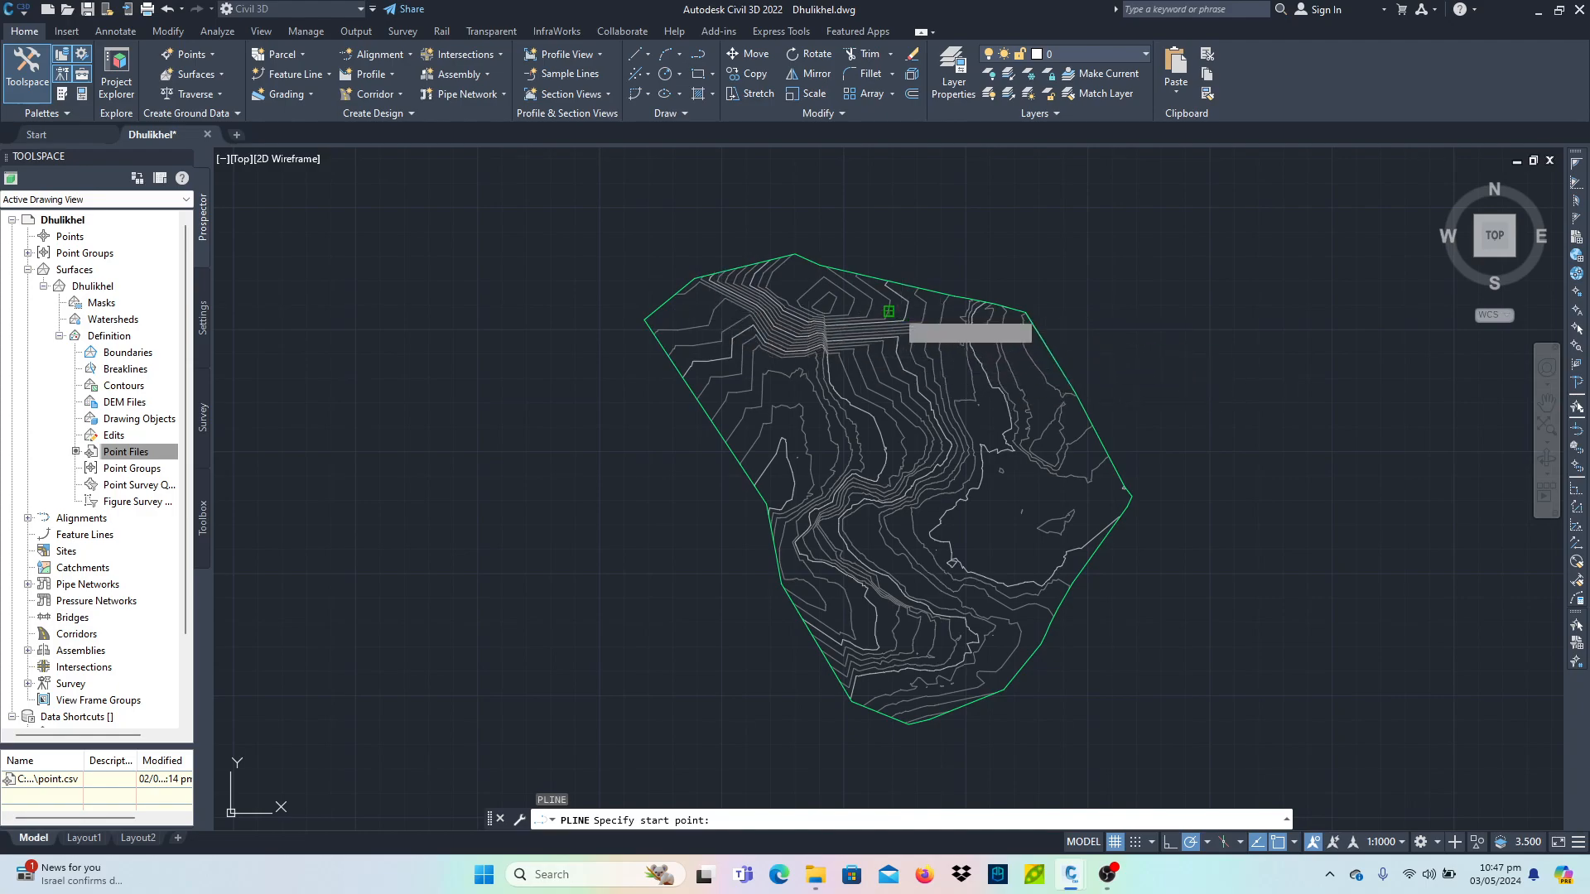
click(889, 311)
scroll(770, 447, up, 3)
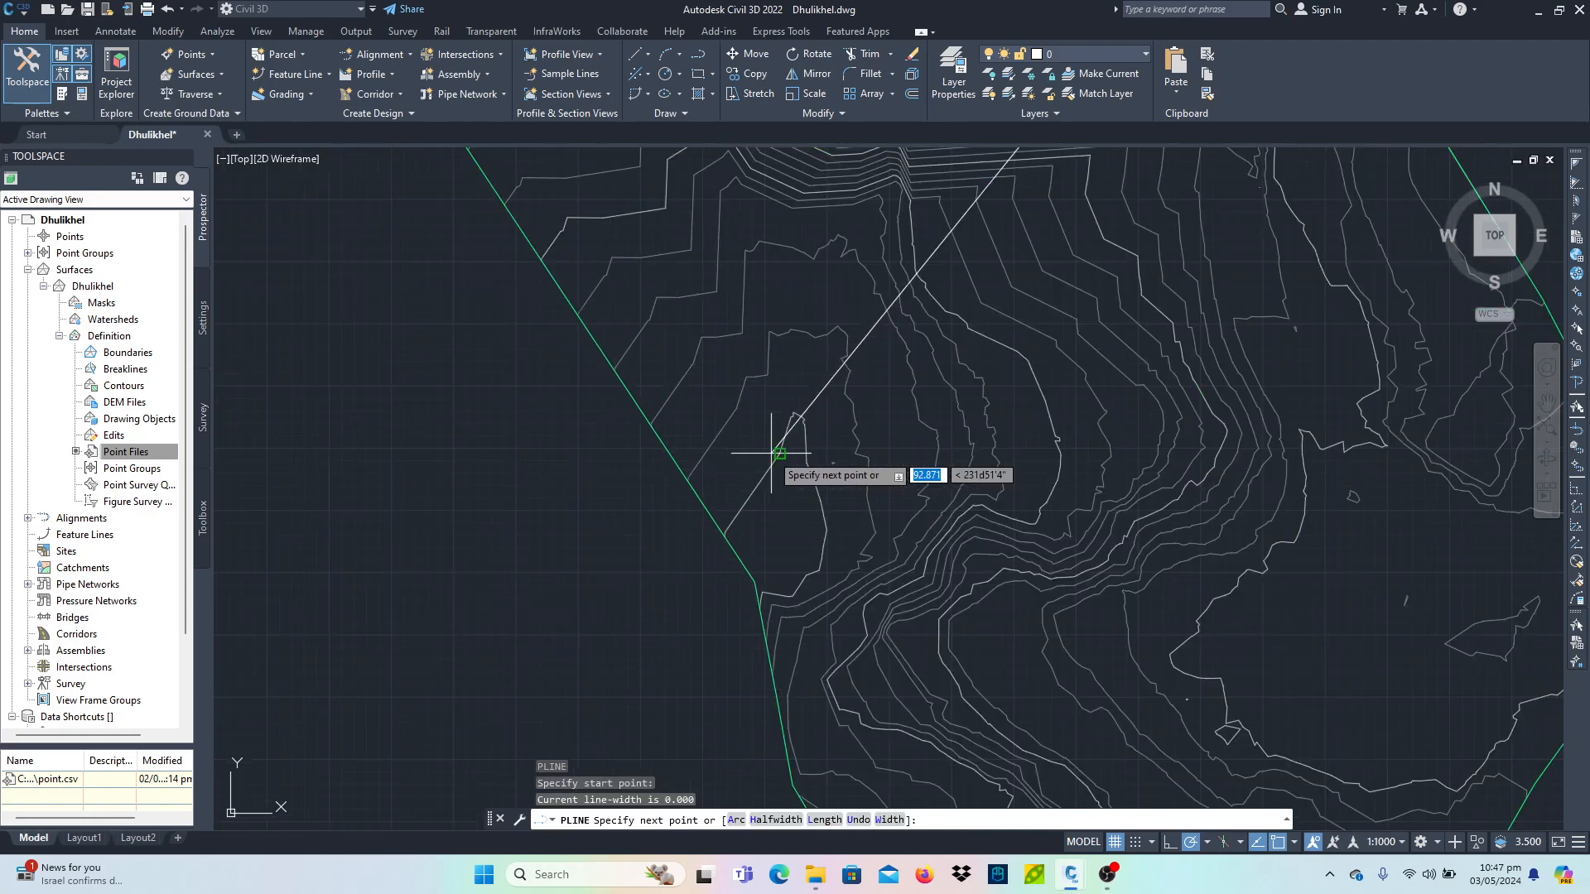
click(736, 444)
scroll(741, 445, down, 5)
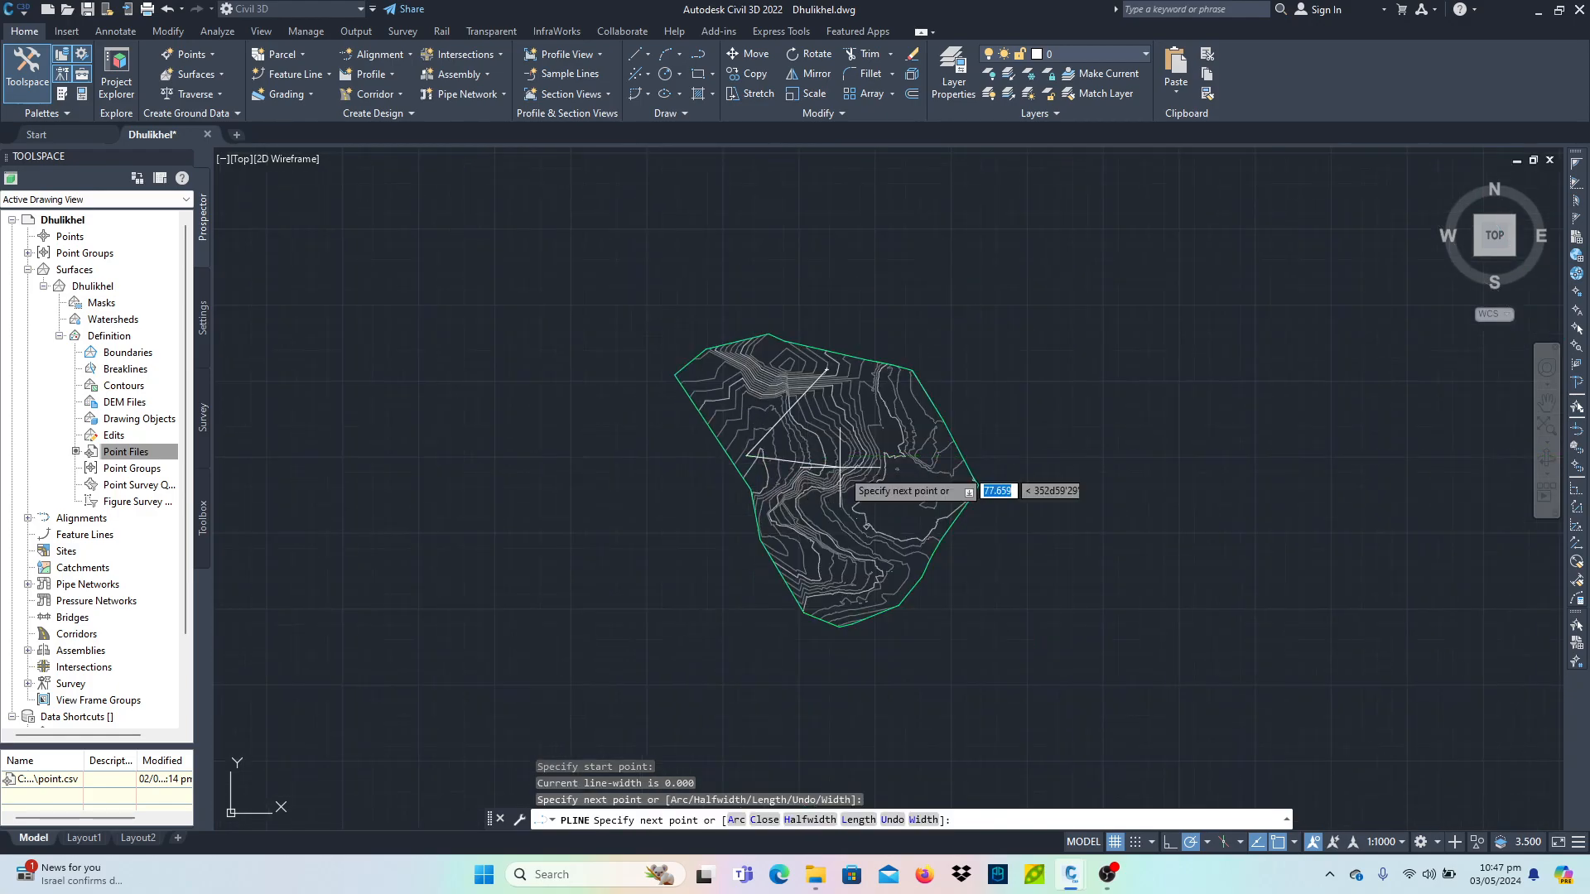
click(925, 499)
scroll(867, 524, up, 6)
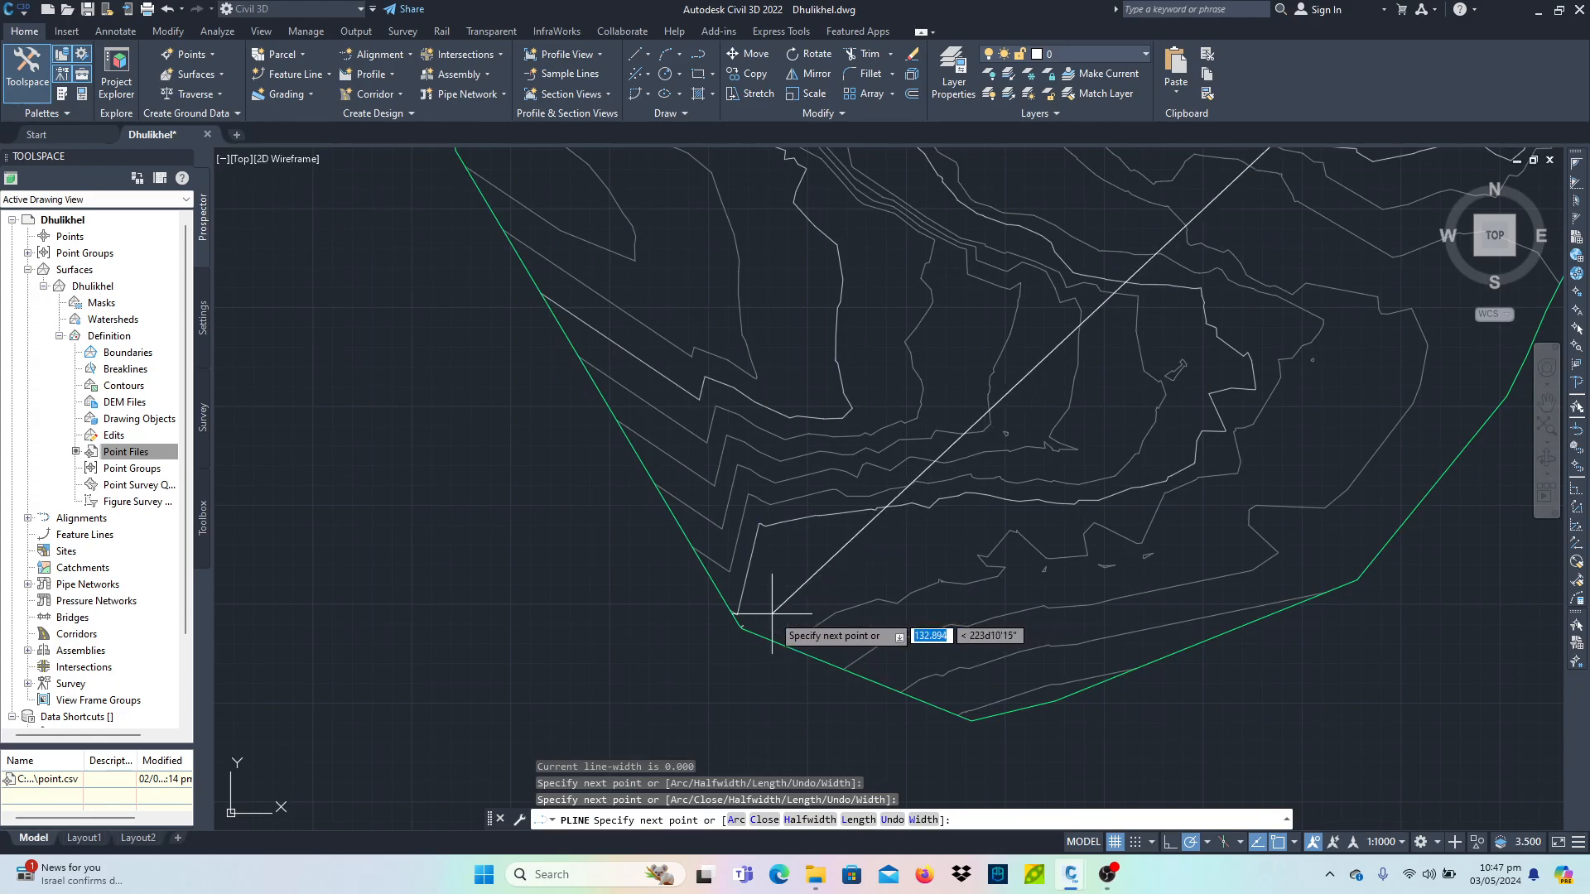
click(816, 614)
scroll(901, 514, down, 9)
key(Return)
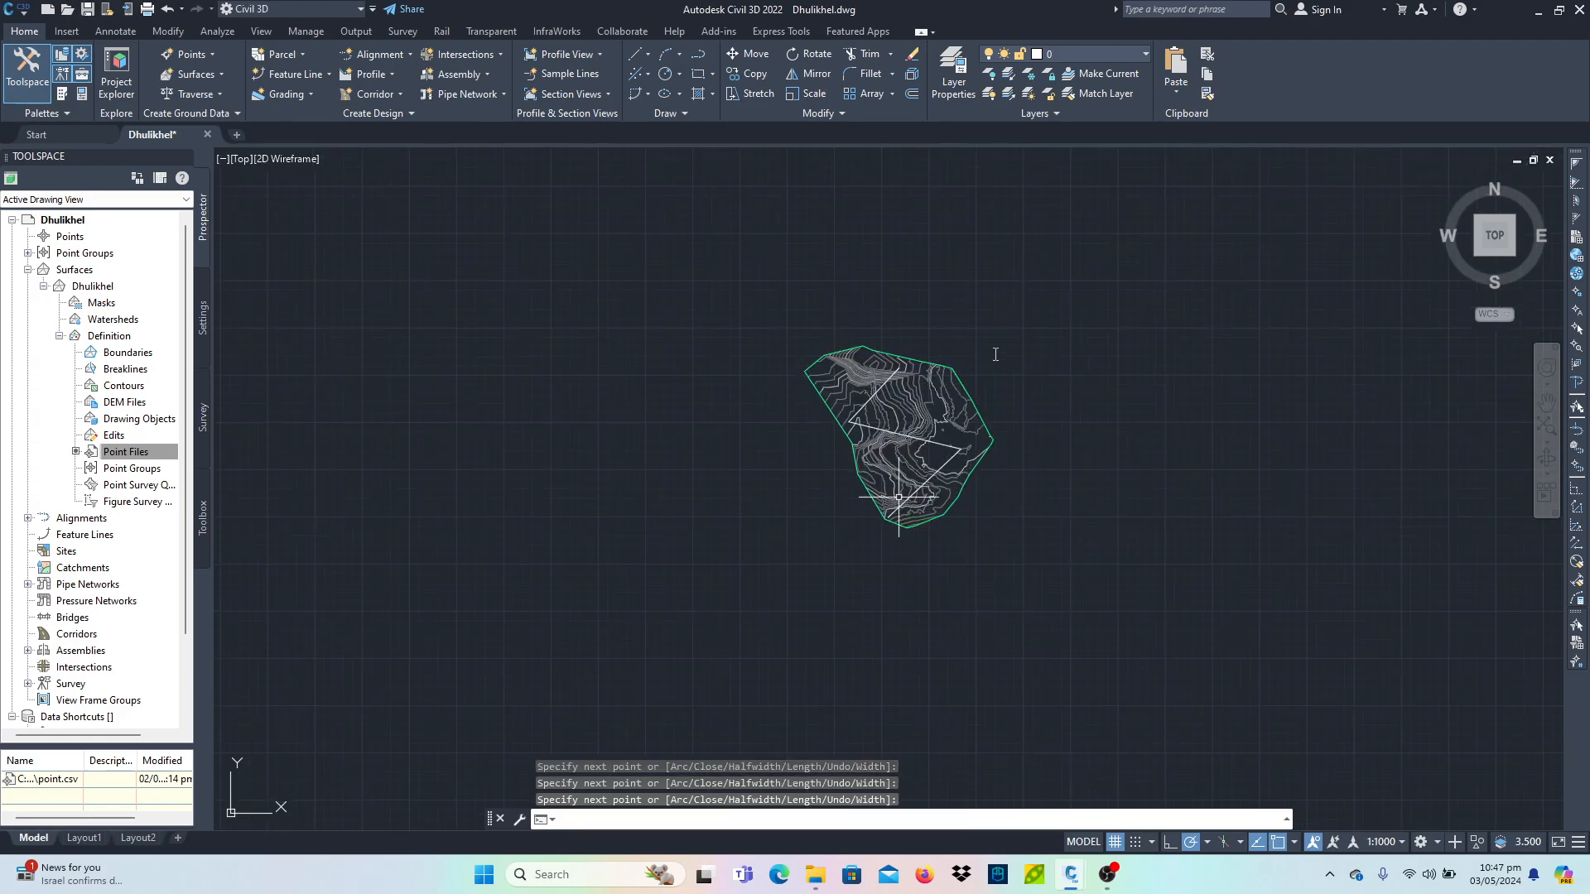
key(Escape)
key(Escape)
key(Escape)
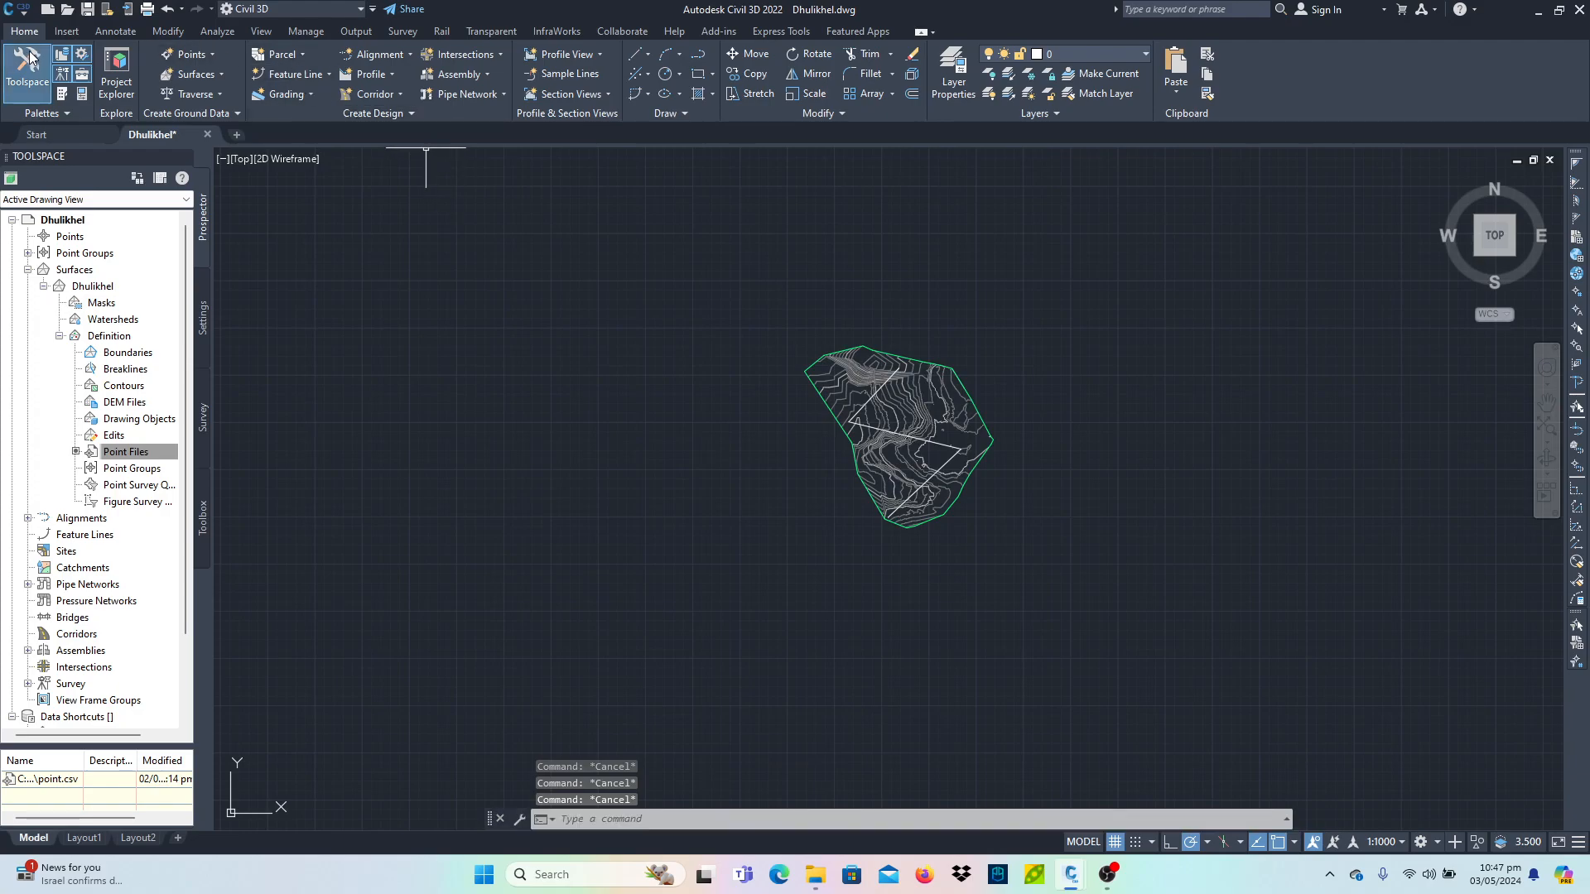
- Create an alignment from the zigzag polyline, selecting it and accepting its direction
click(377, 54)
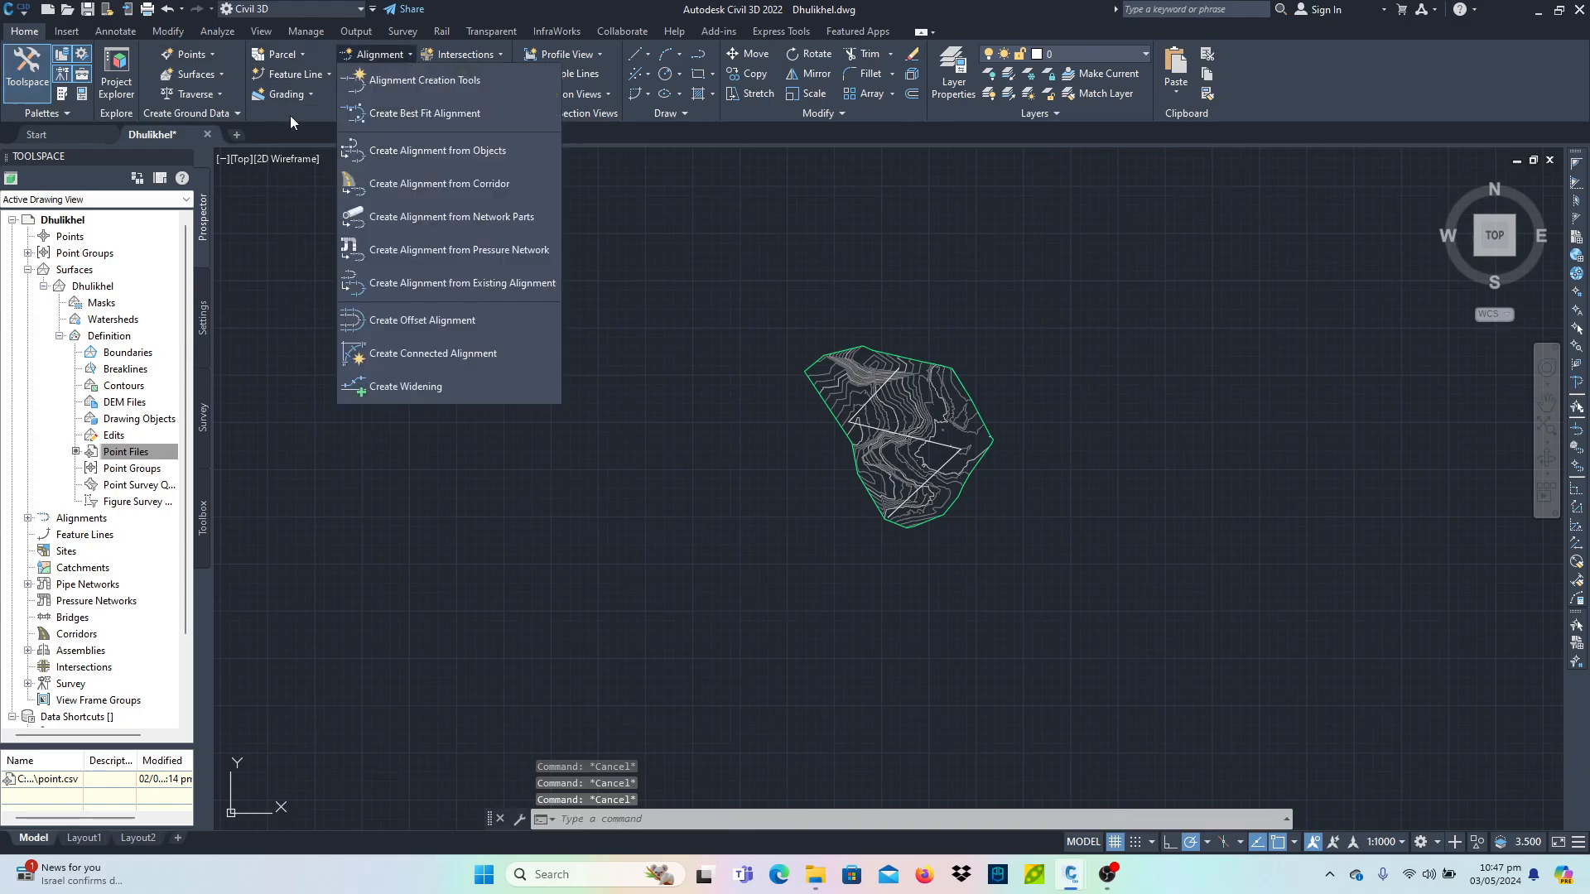
click(478, 157)
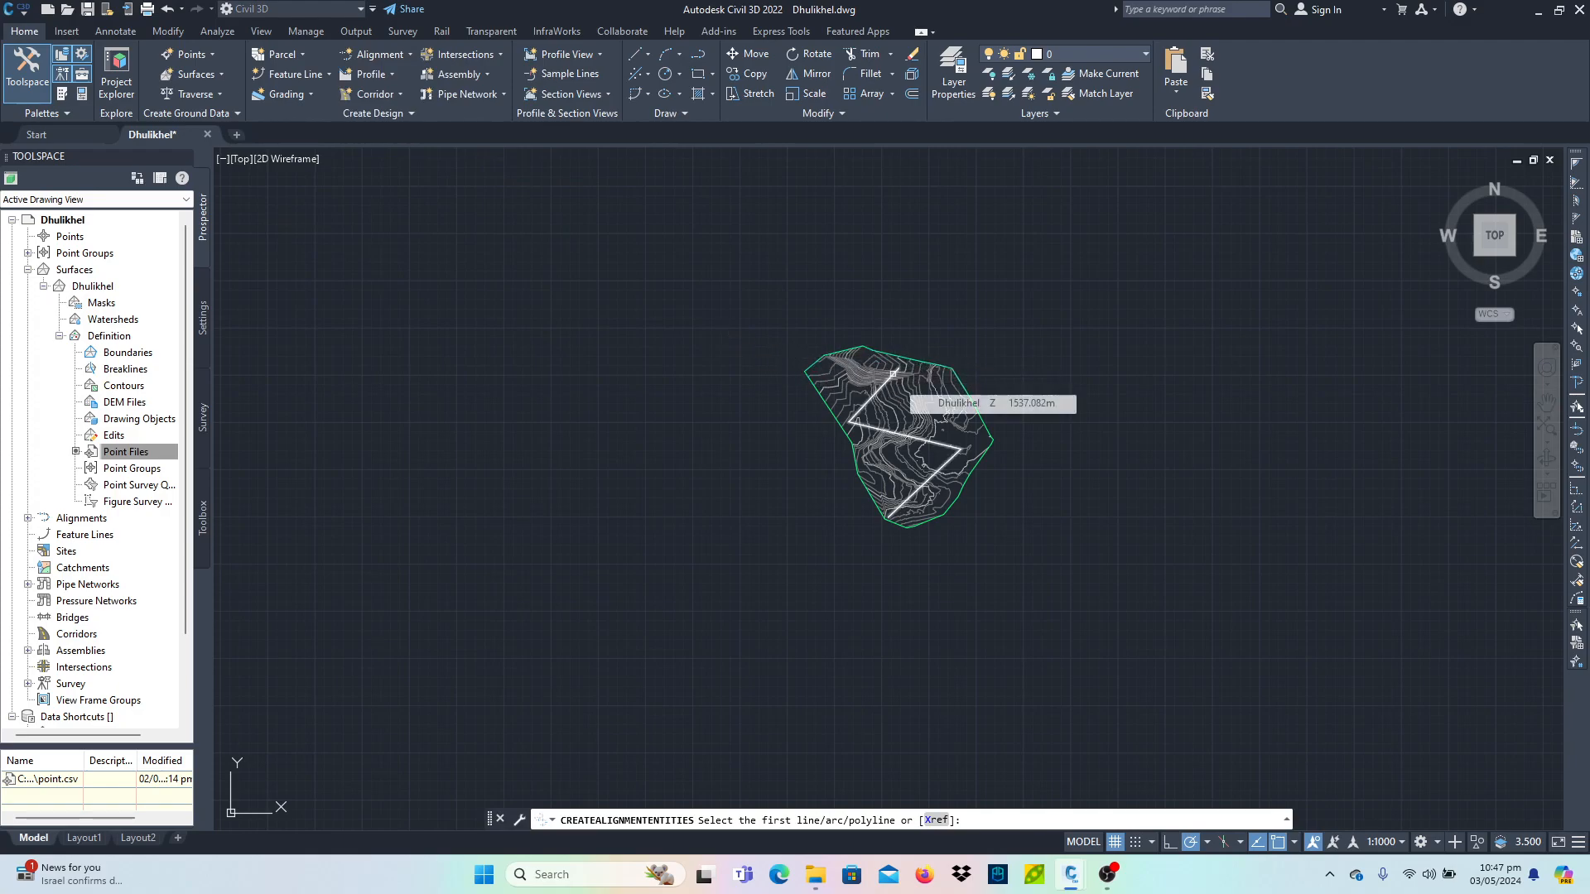
click(893, 373)
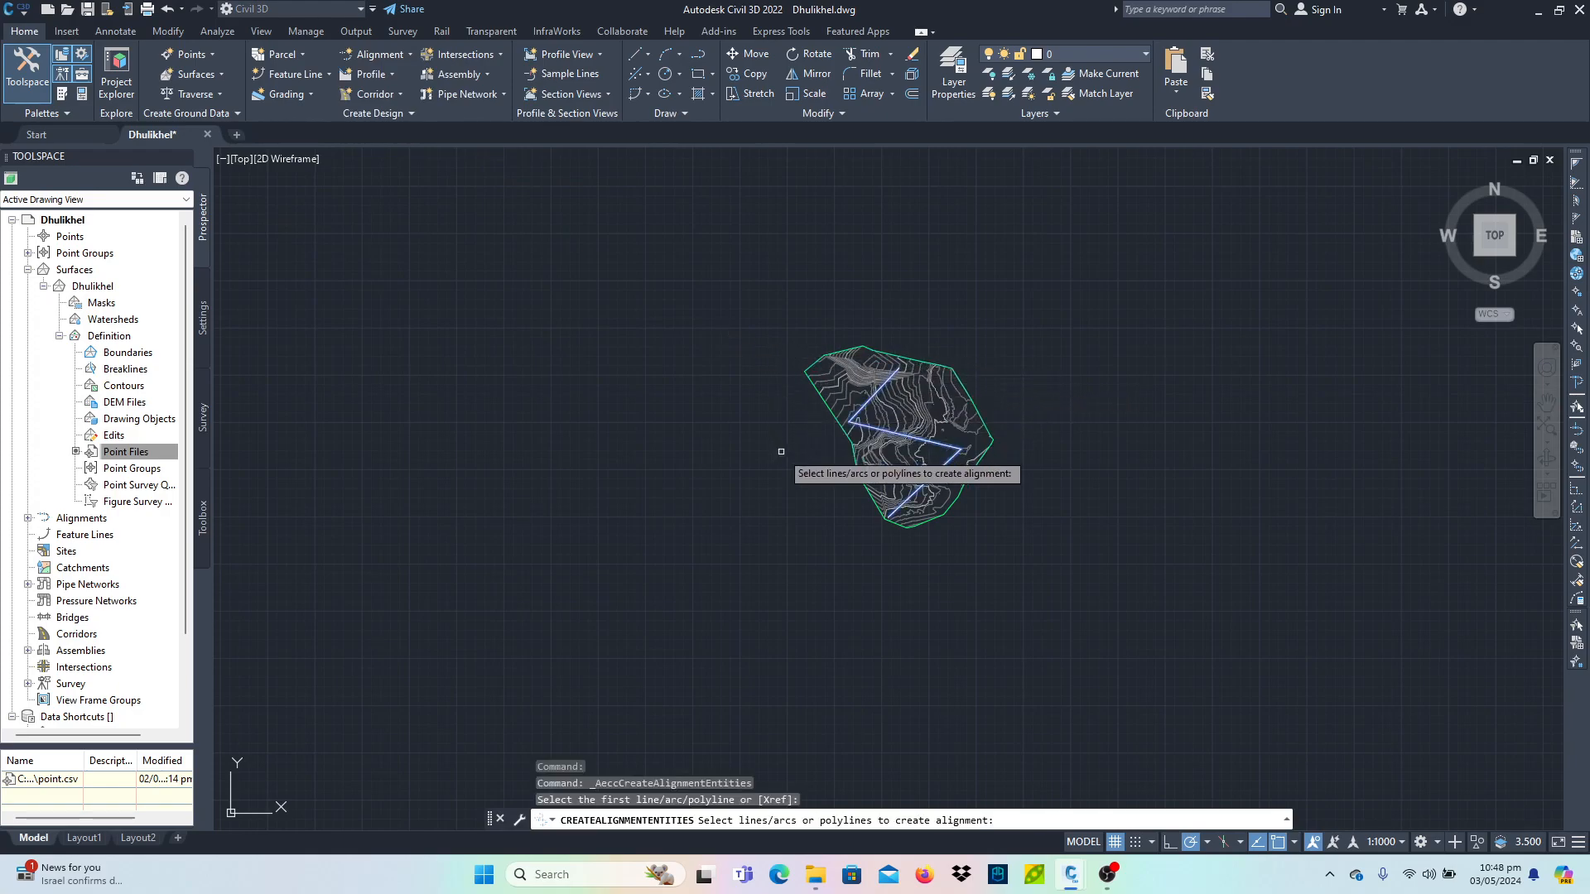
key(Return)
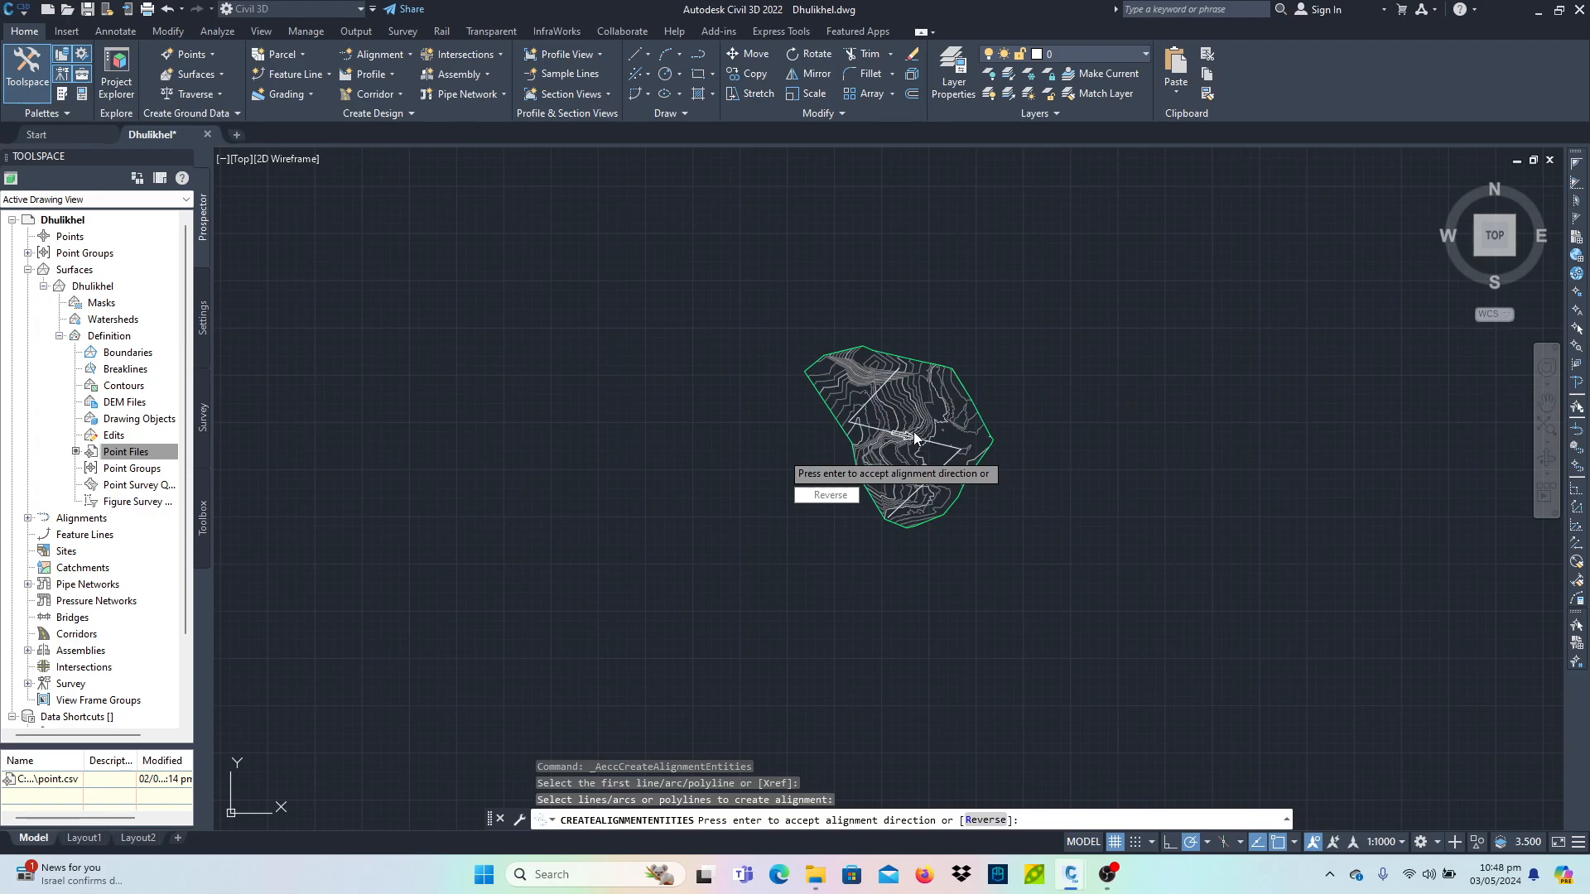
key(Down)
key(Return)
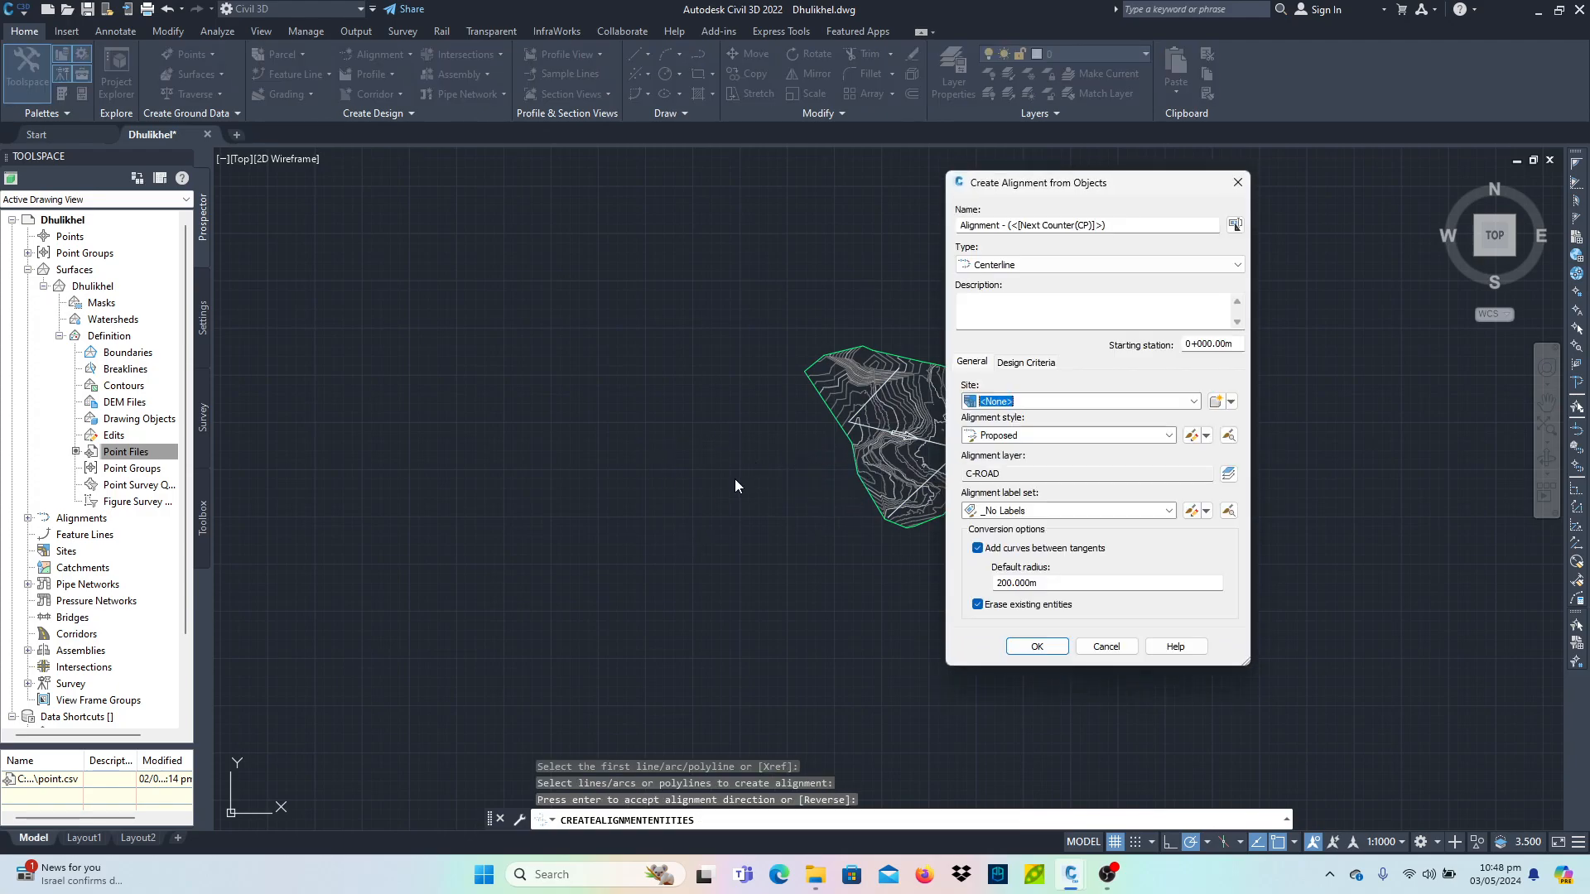
- Name the alignment Demo Alignment, without adding curves between tangents or erasing the existing polyline
click(1019, 549)
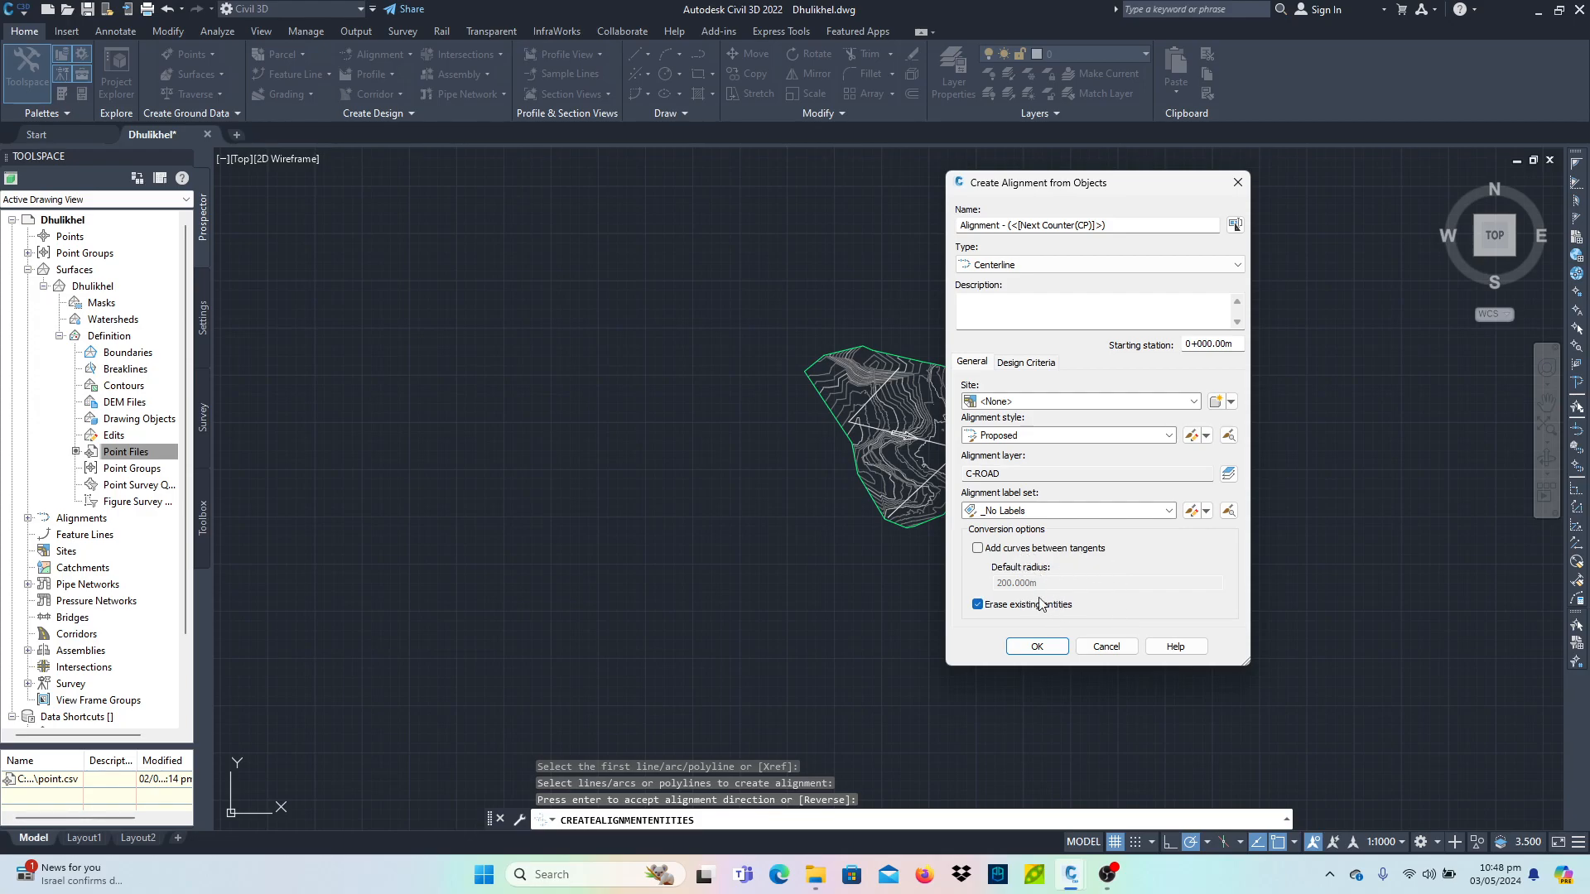
click(1008, 611)
drag(1126, 226, 929, 260)
key(BackSpace)
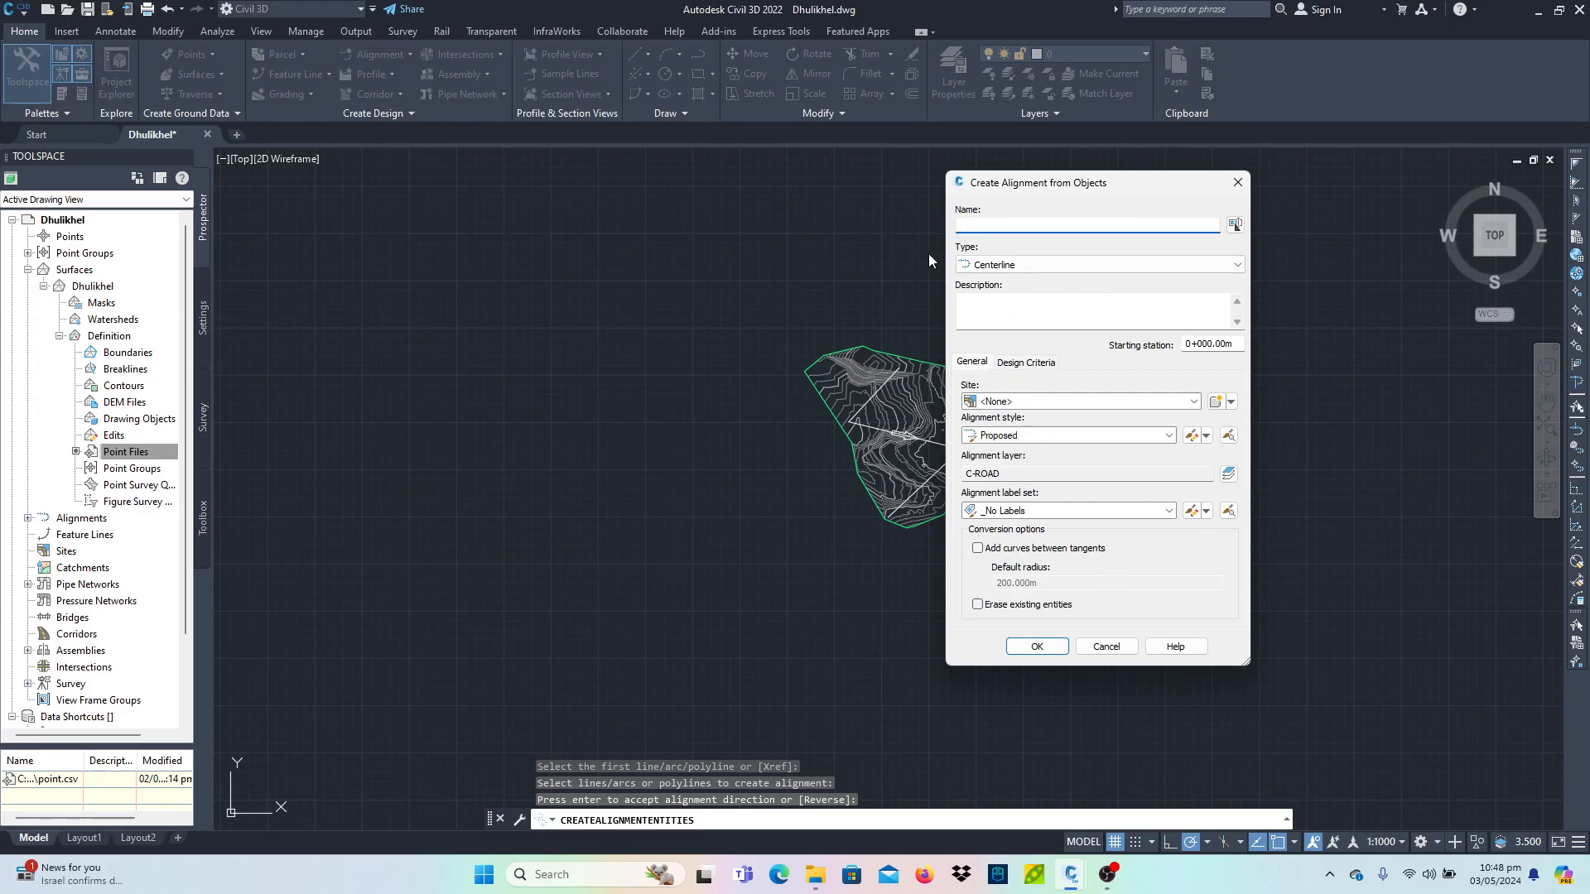
text(Demo Alignment)
- Add major station labels at 50 m increments to the alignment label set and create the alignment
click(1197, 511)
click(858, 262)
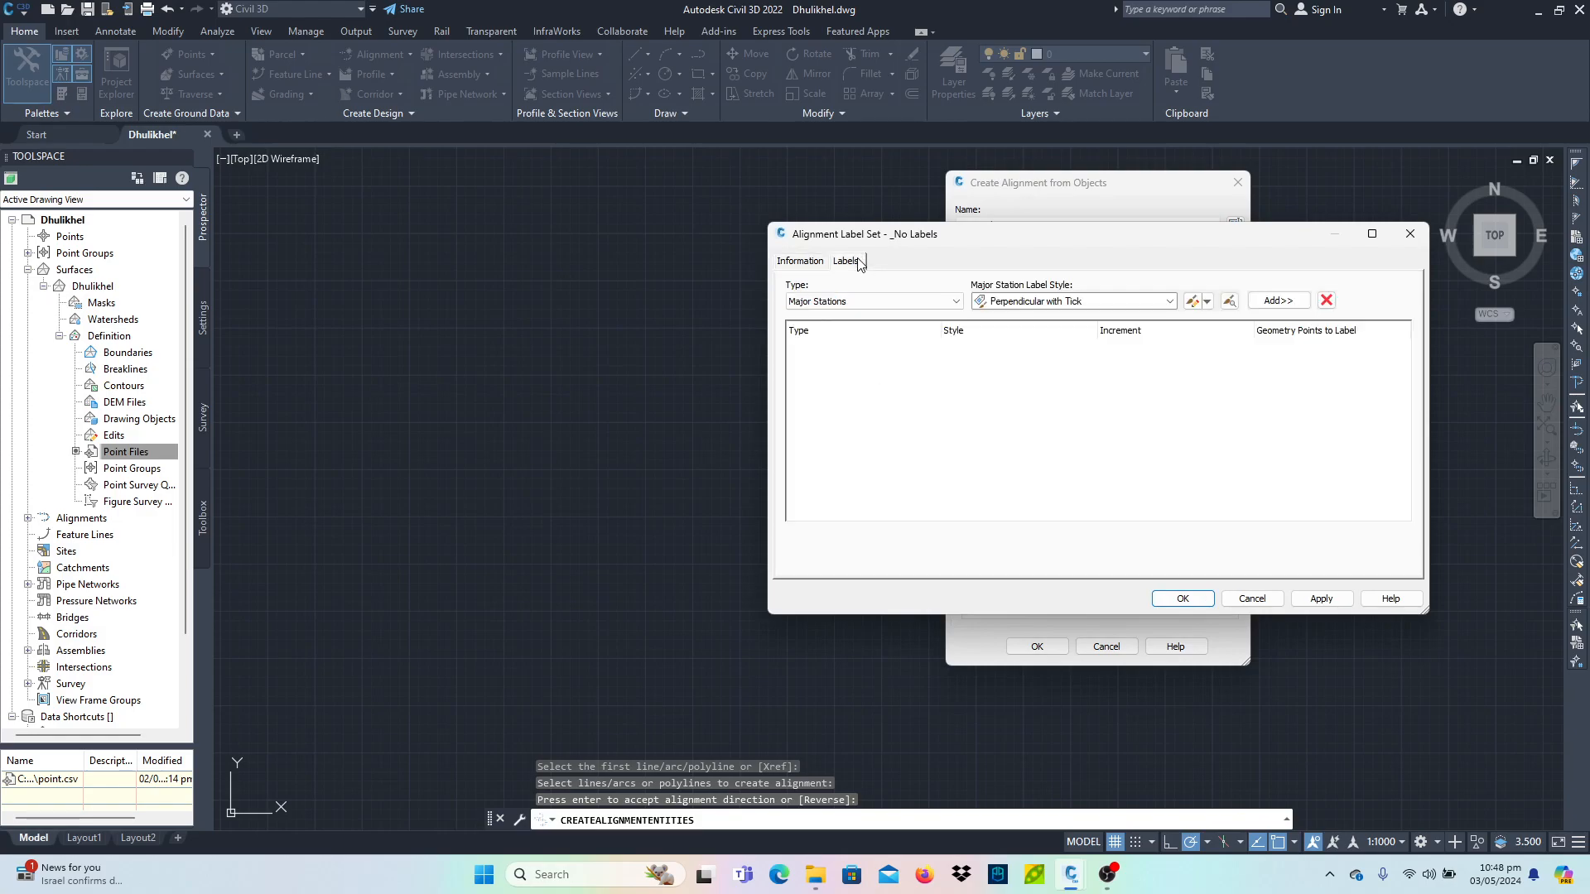
click(1278, 301)
click(1140, 347)
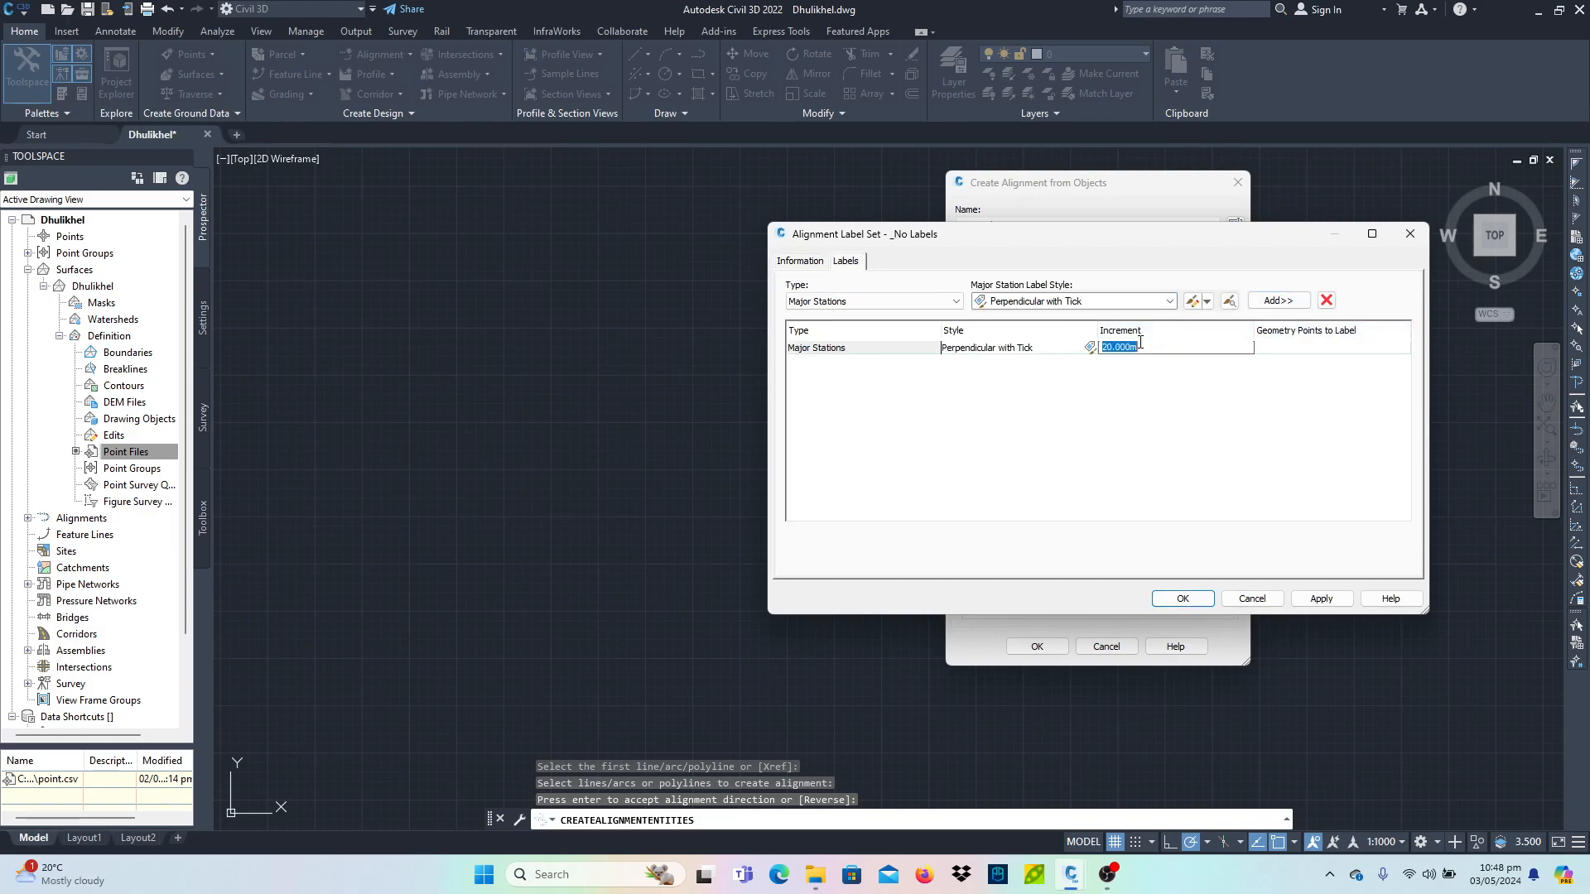
text(50)
click(1322, 598)
click(1190, 603)
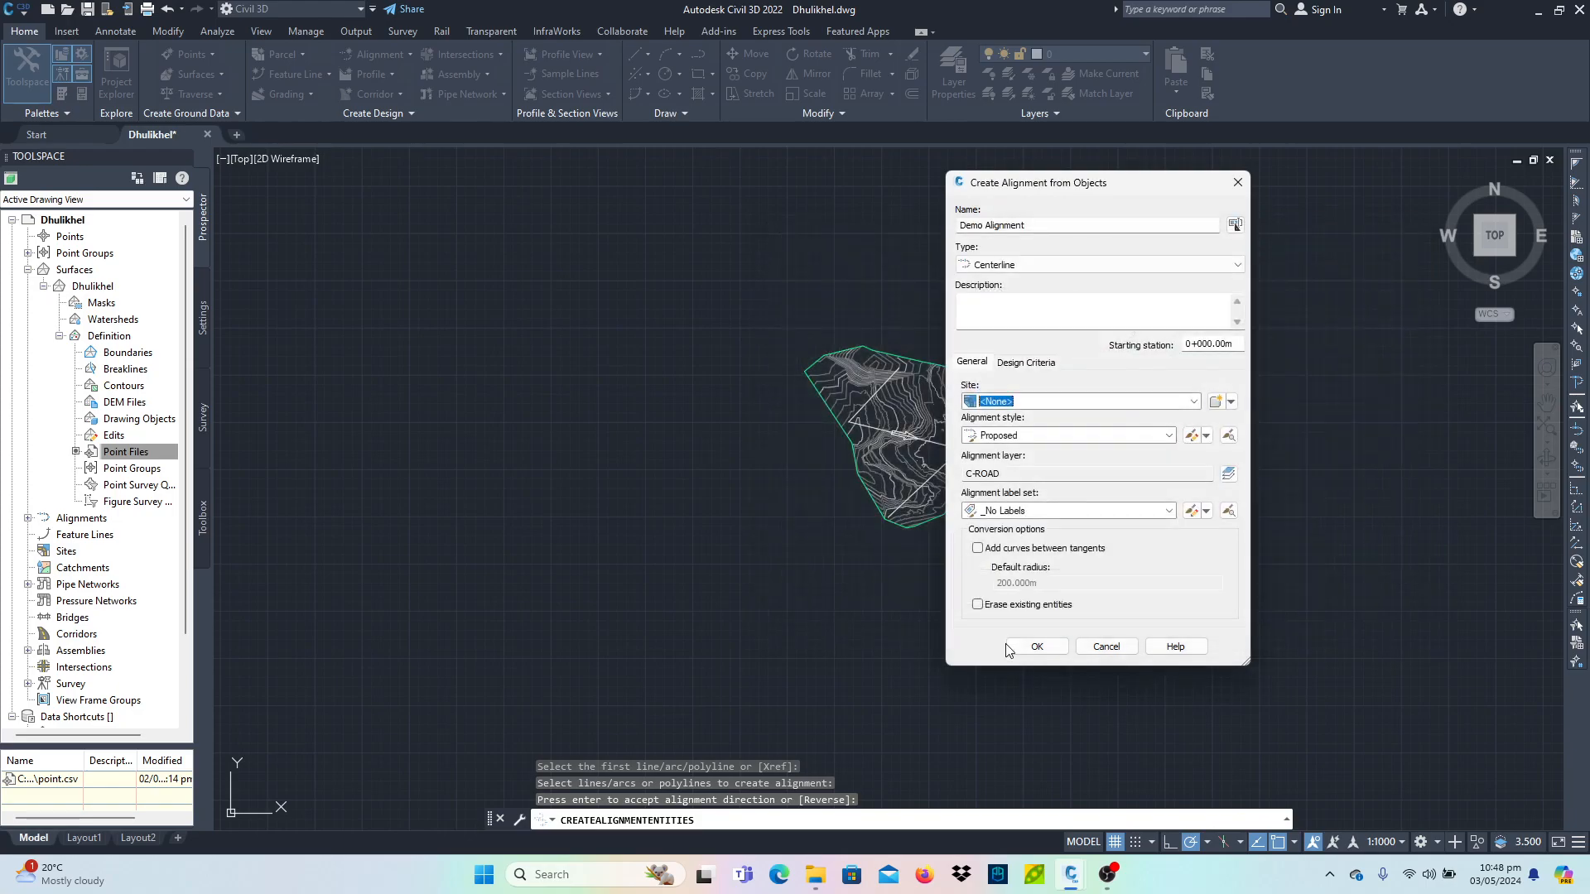
click(1035, 646)
- Examine the alignment and its station labels across the surface
scroll(881, 384, up, 6)
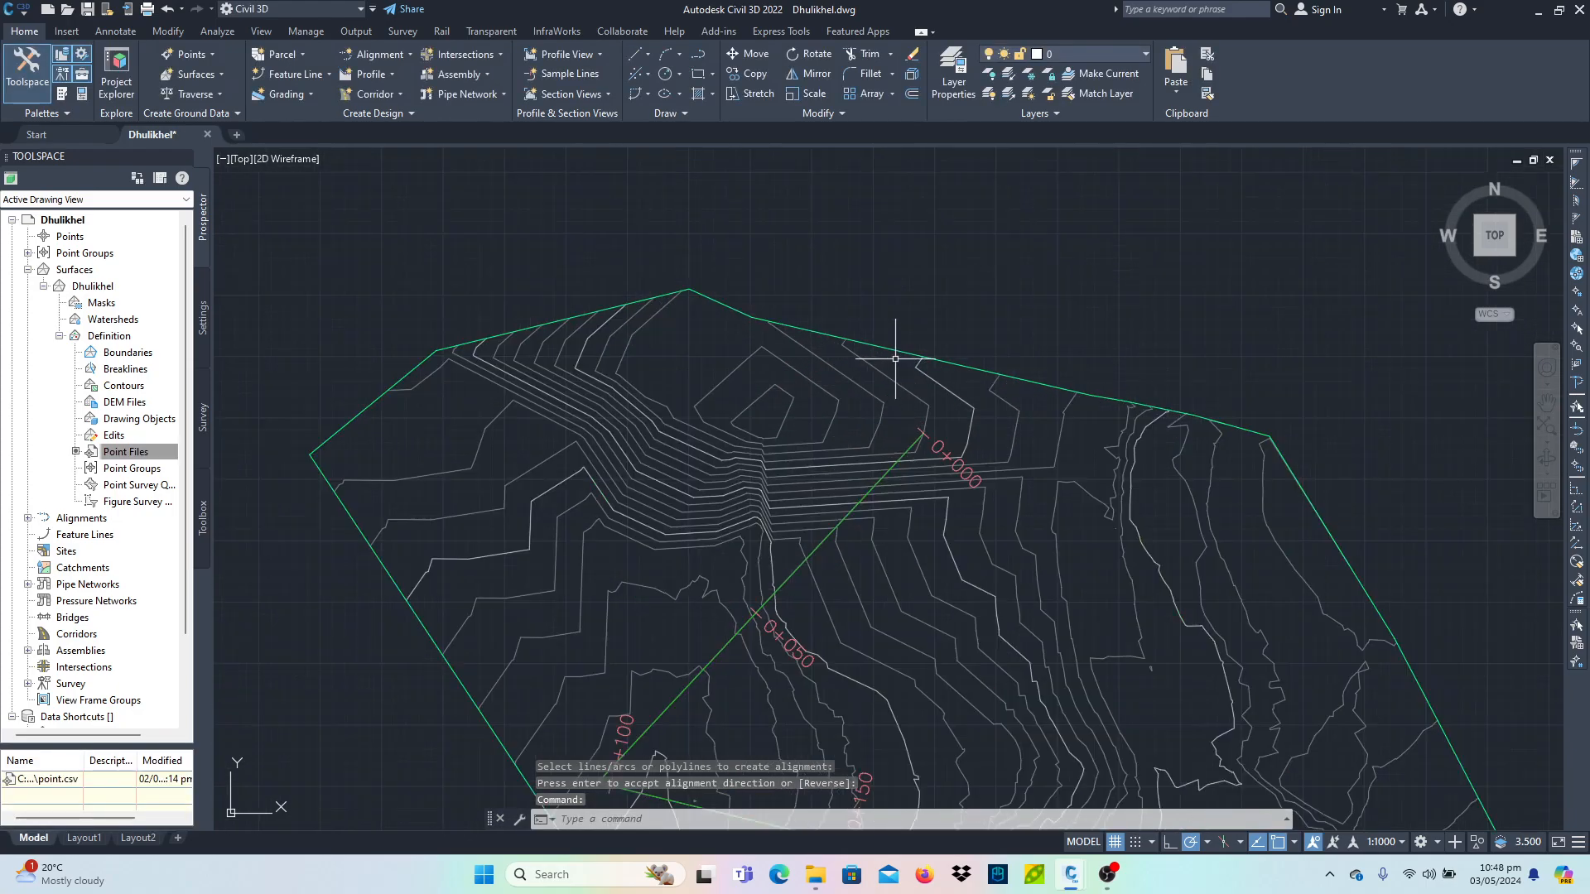
scroll(944, 552, down, 3)
scroll(944, 552, up, 7)
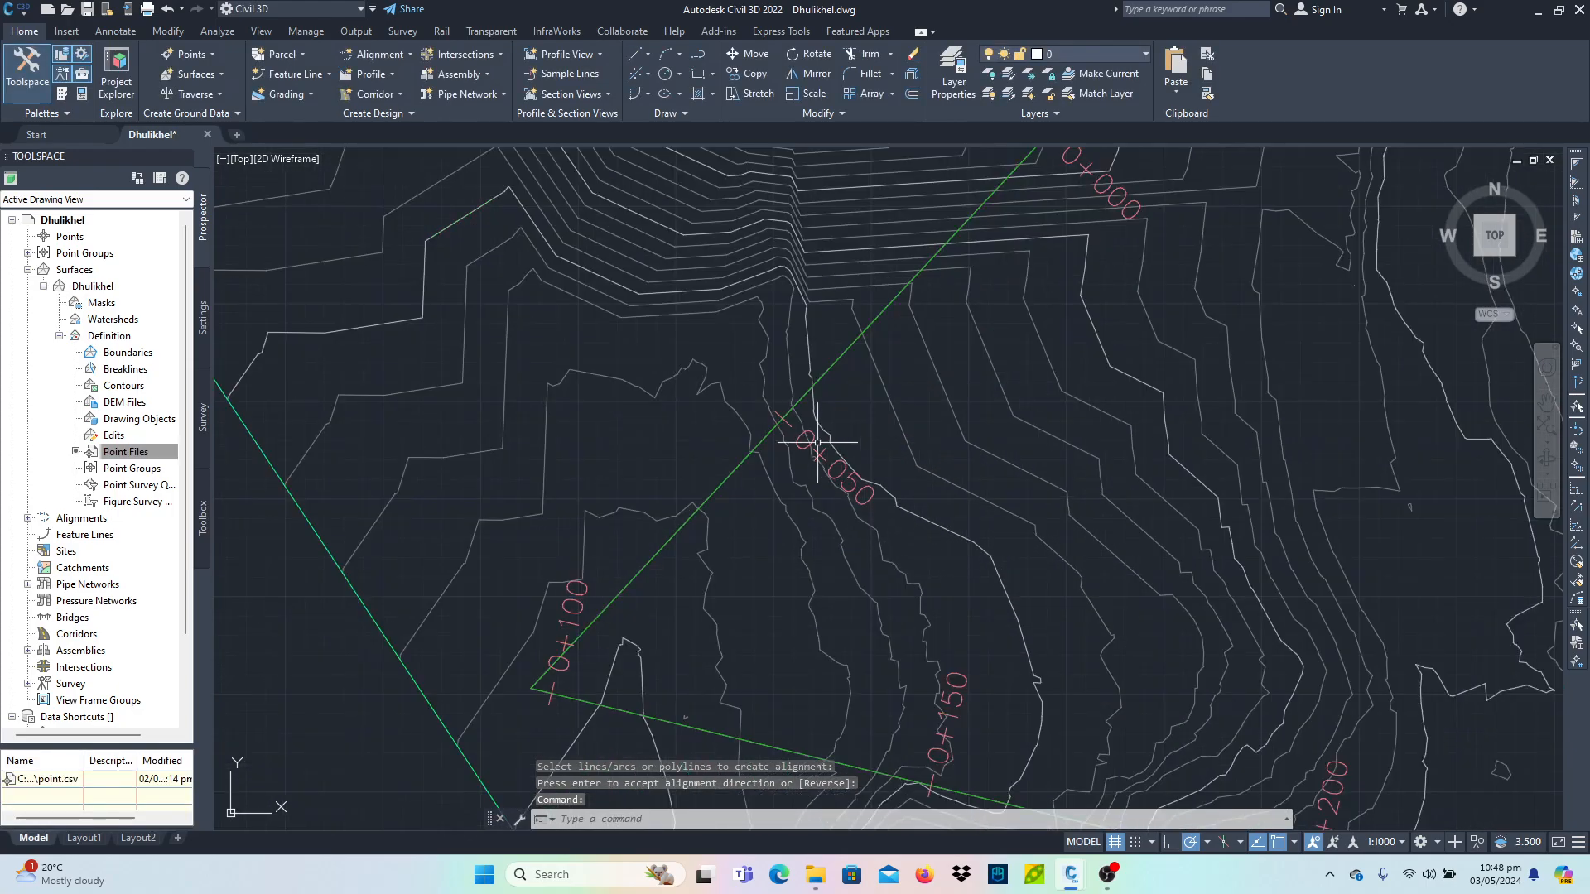
scroll(664, 589, down, 3)
middle_drag(945, 688, 752, 262)
mouse_move(914, 607)
middle_down()
mouse_move(919, 490)
mouse_move(967, 411)
middle_up()
scroll(779, 642, up, 6)
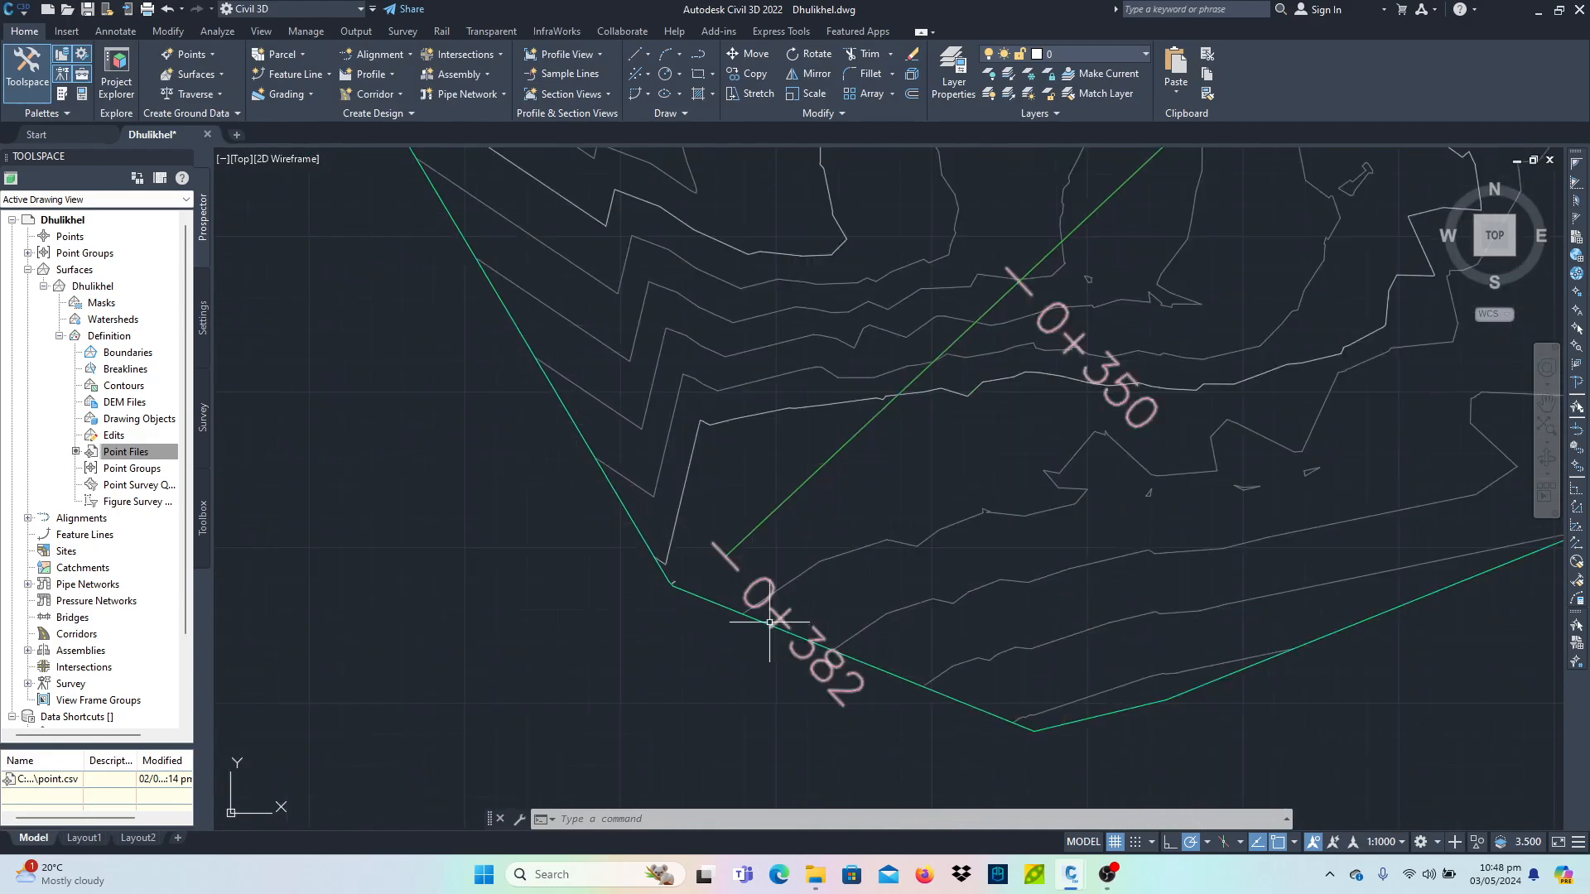
scroll(784, 600, down, 10)
middle_drag(873, 365, 853, 464)
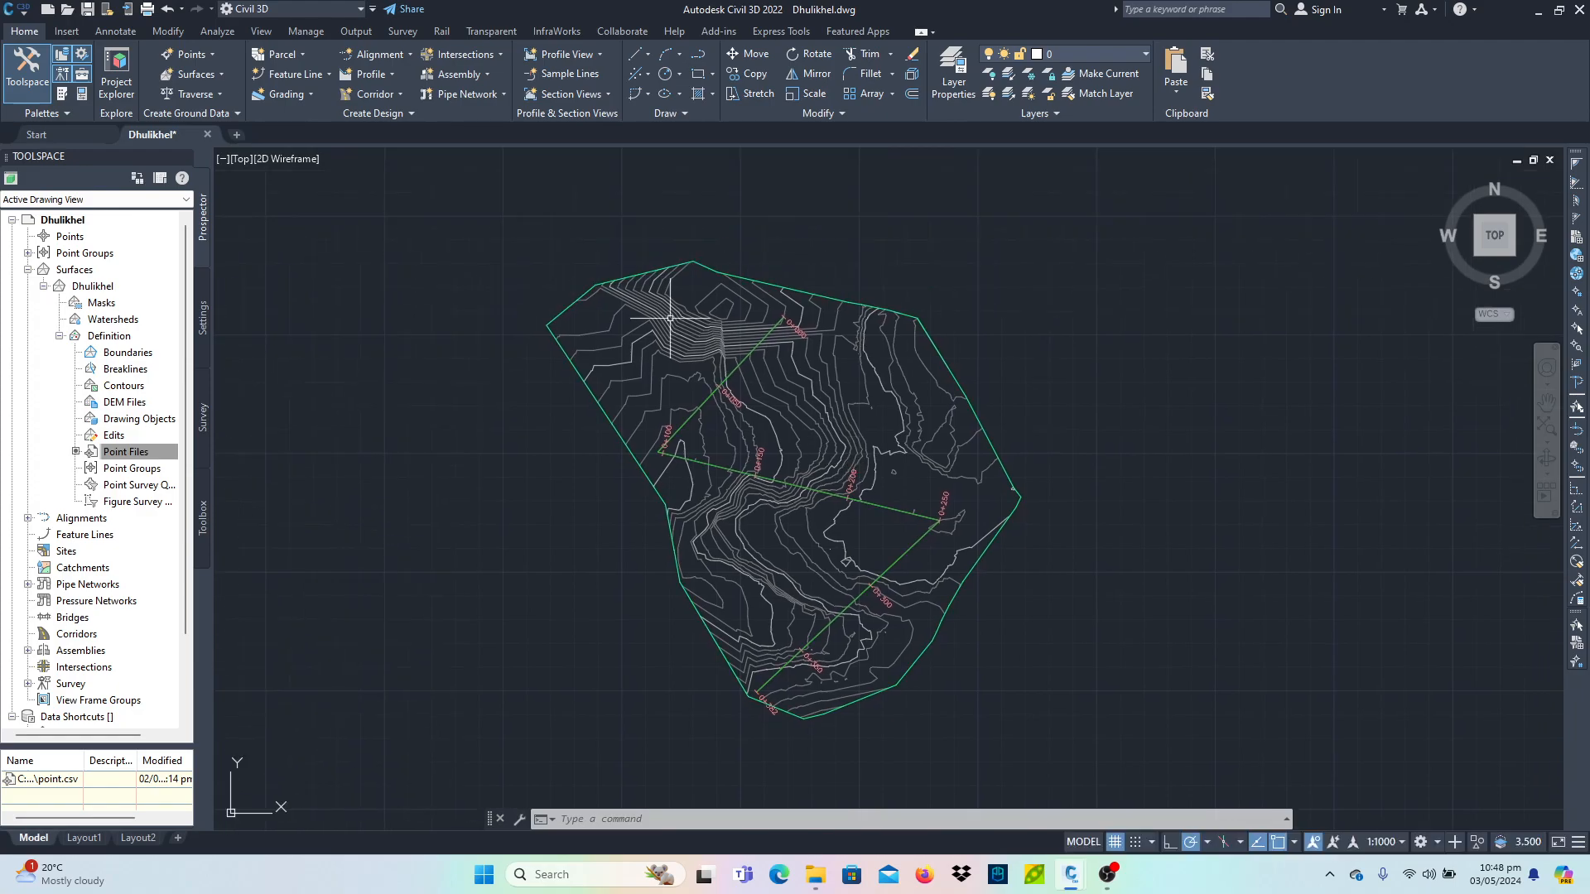
- Create a surface profile from Dhulikhel along Demo Alignment and go on to draw it in a profile view
click(385, 76)
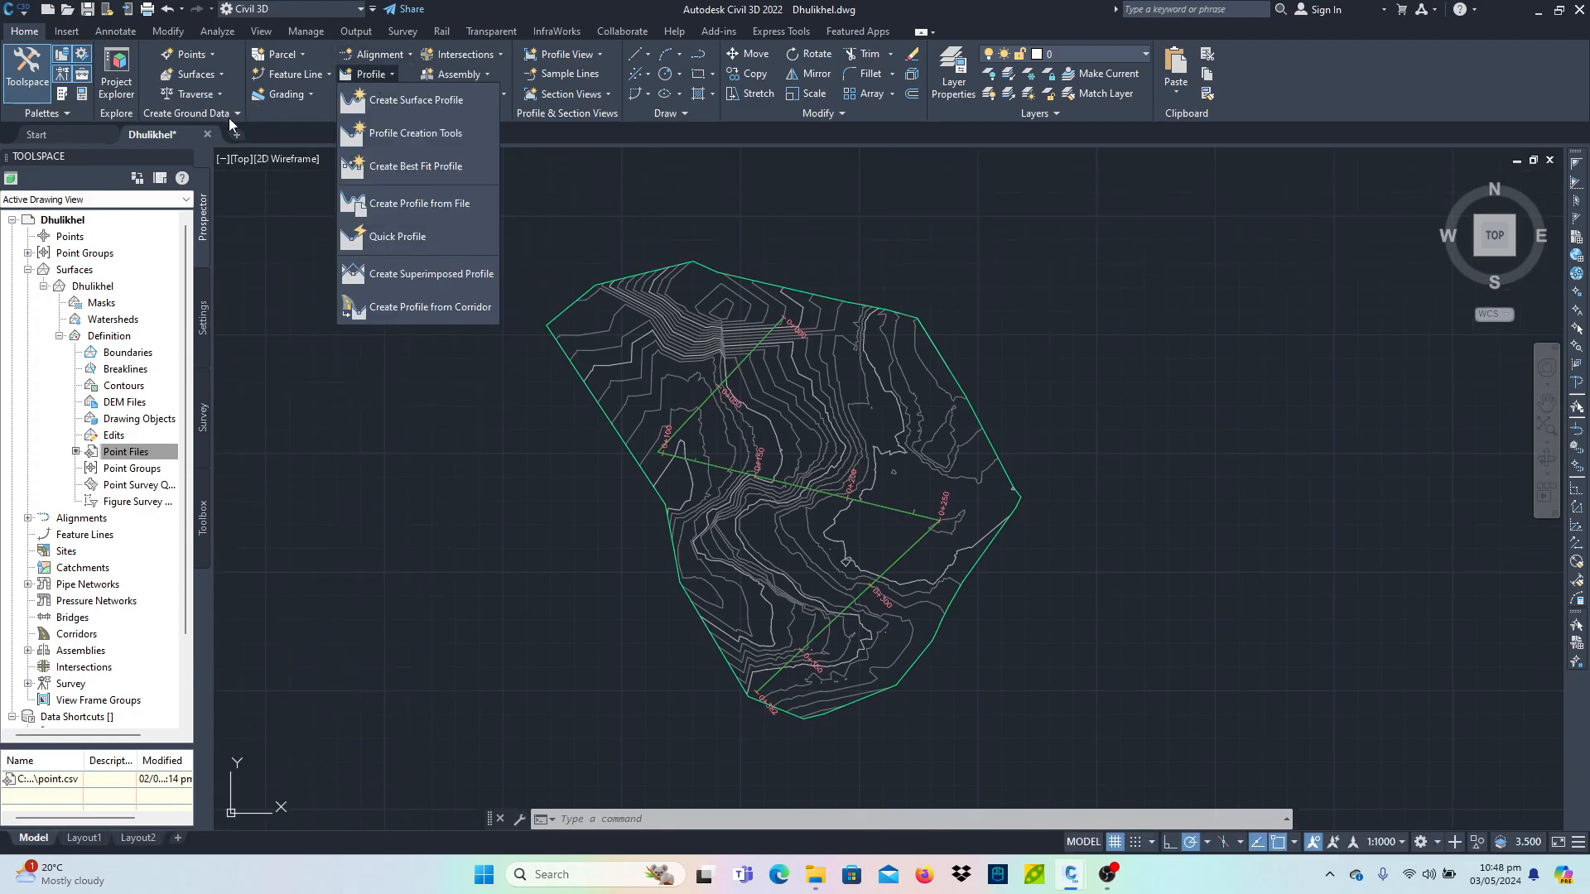
click(395, 311)
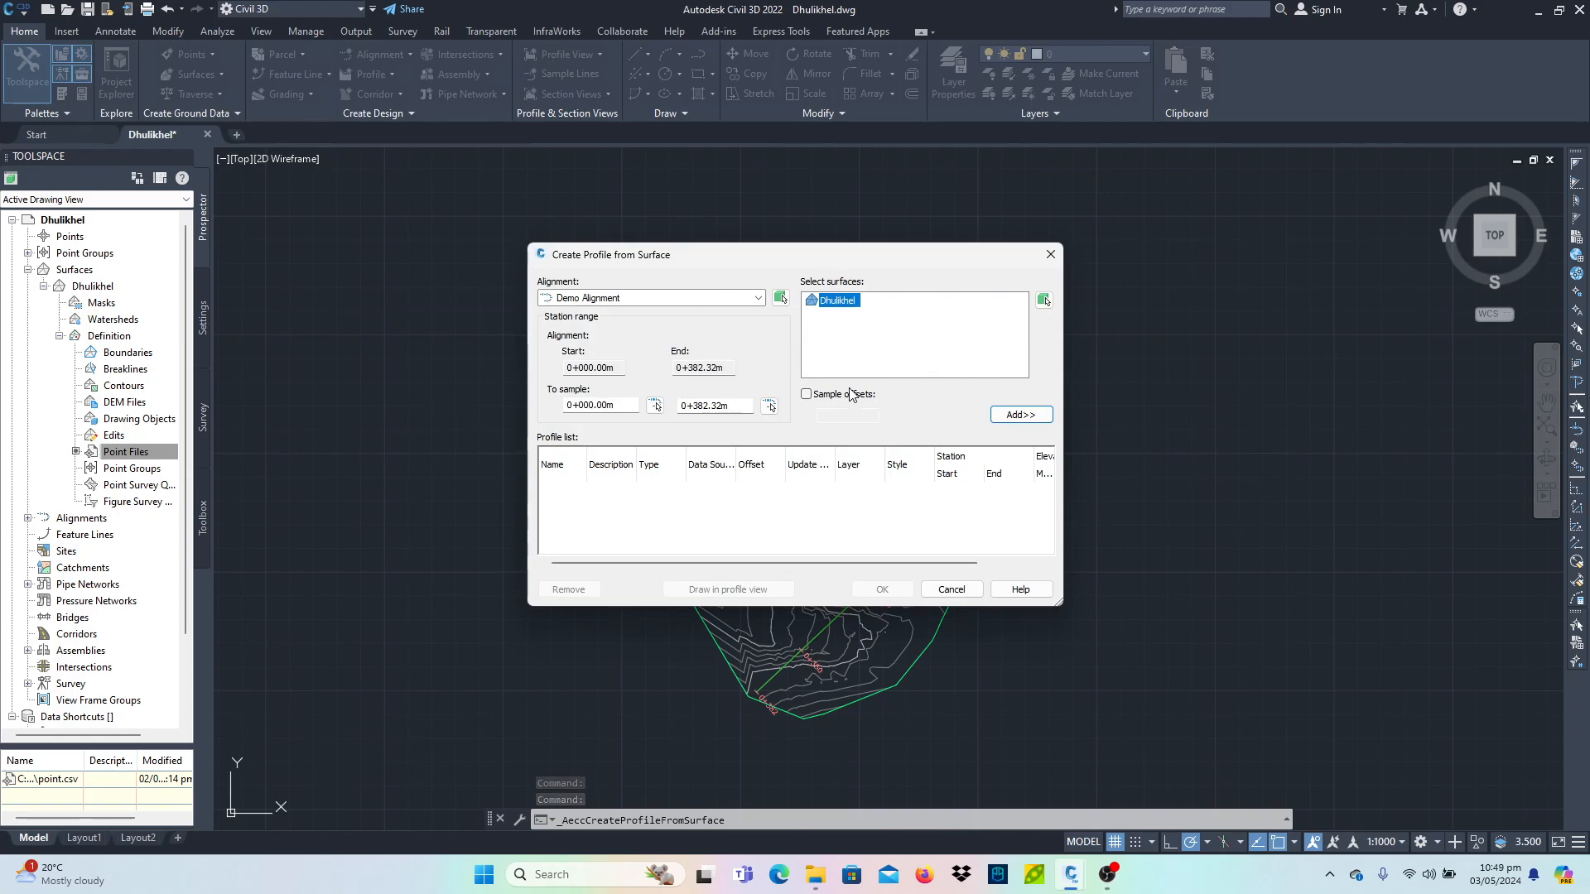
click(626, 301)
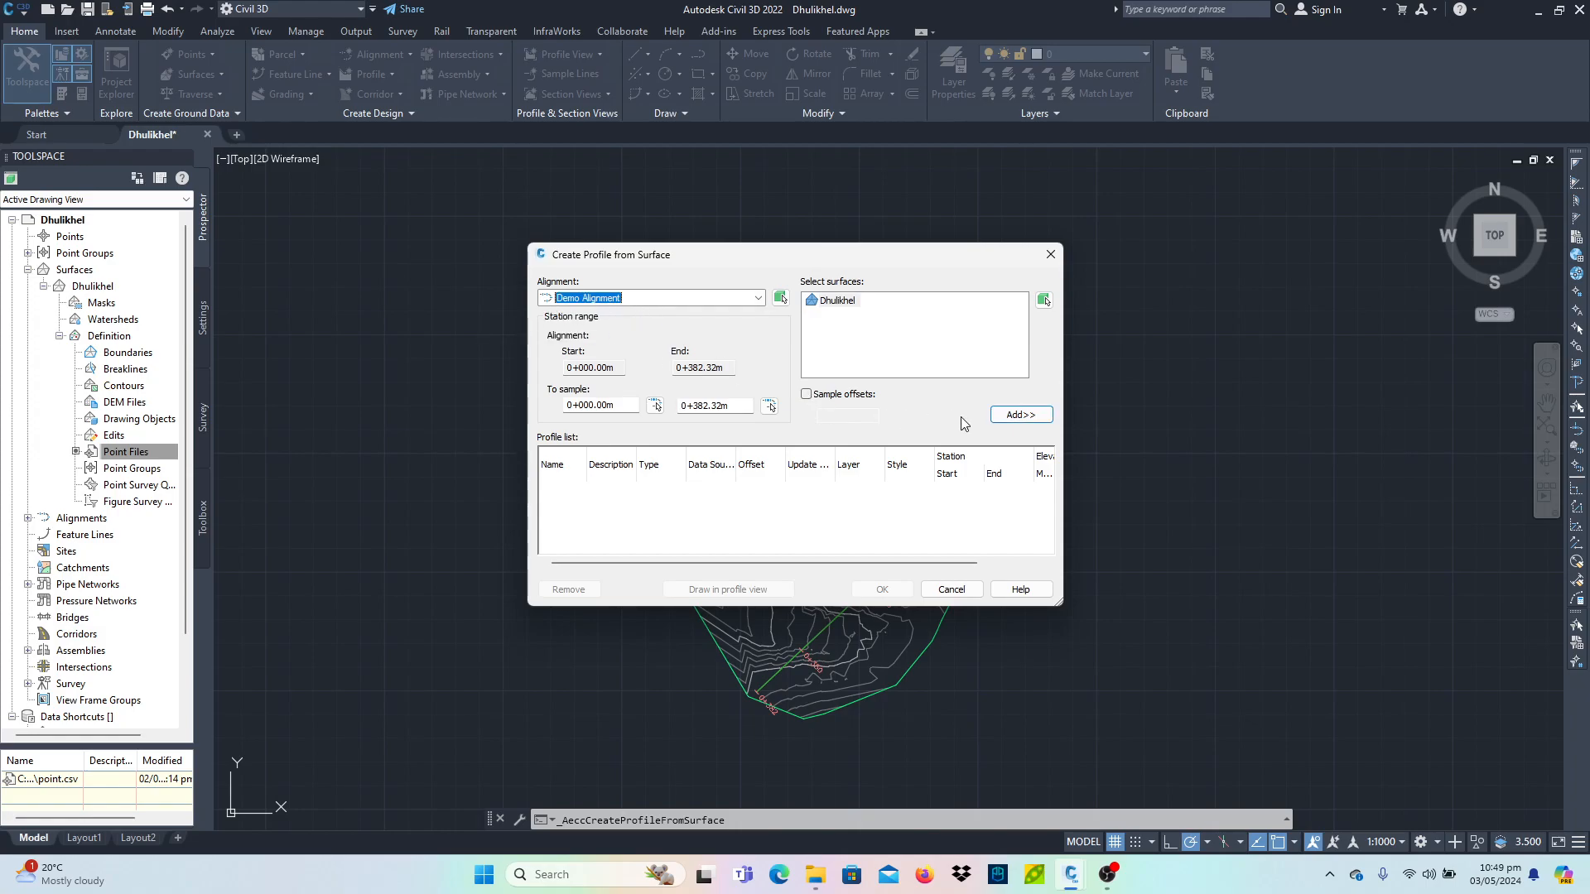
click(1019, 415)
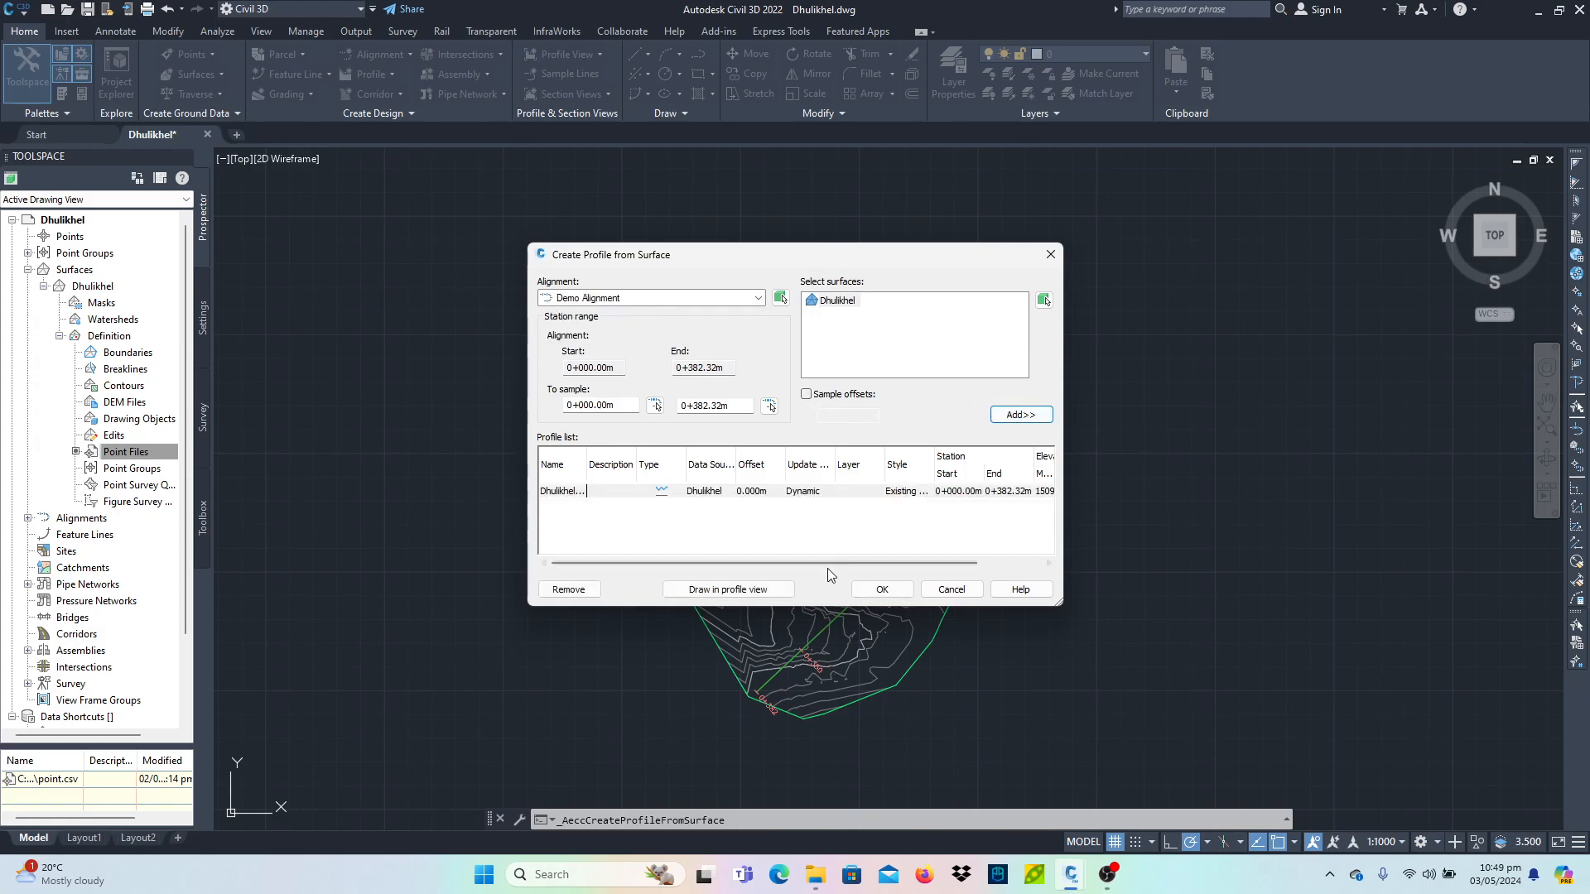
click(728, 589)
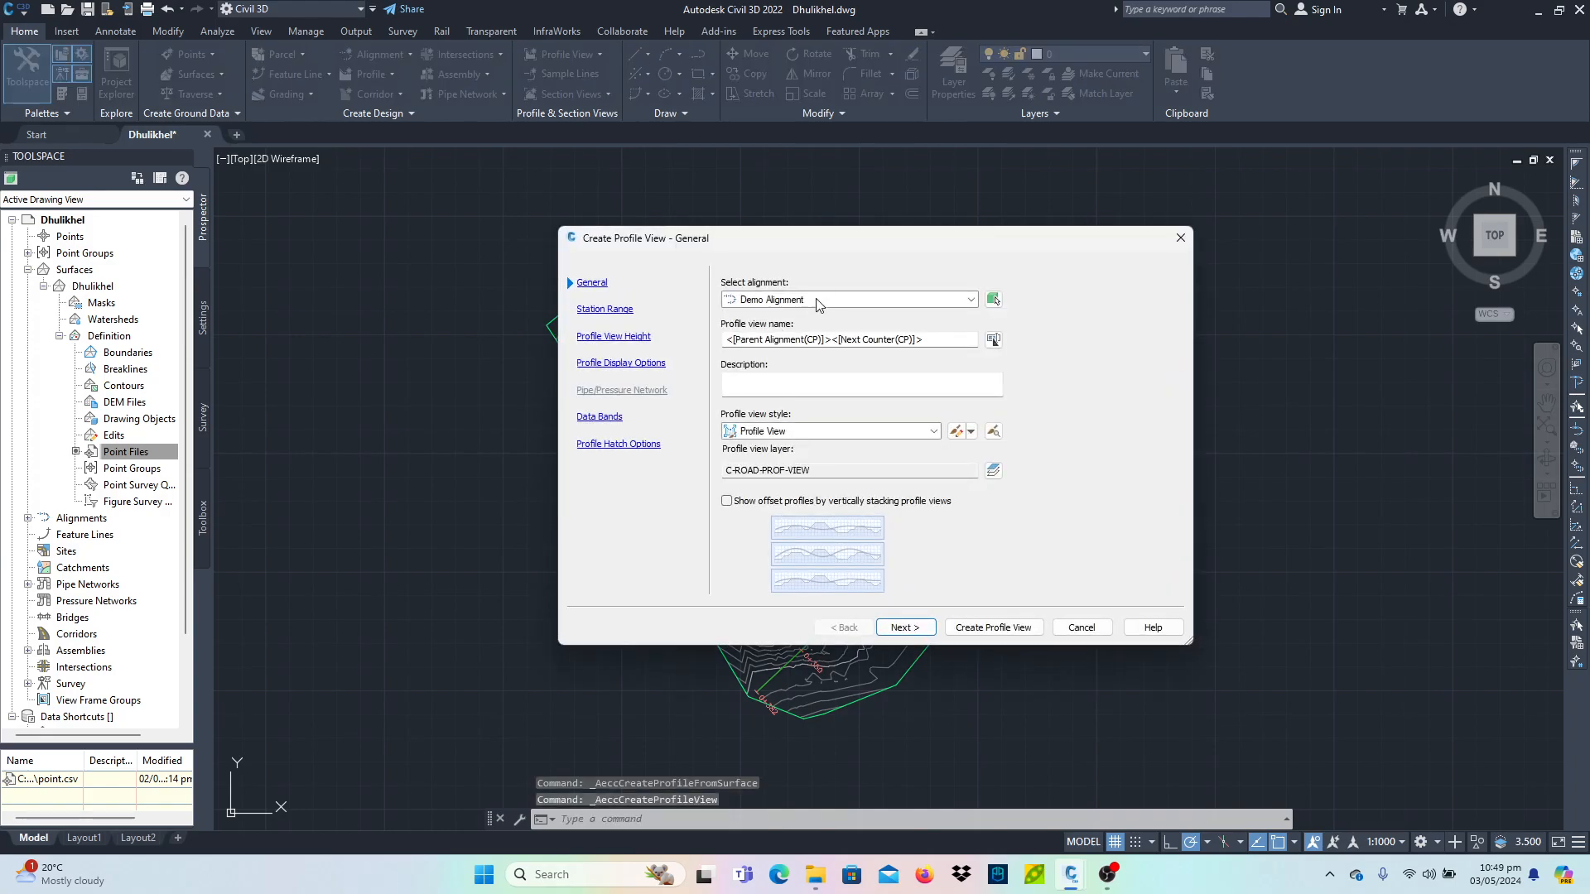
- Edit the profile view style's graph settings, setting the custom vertical scale to 1
drag(815, 246, 675, 205)
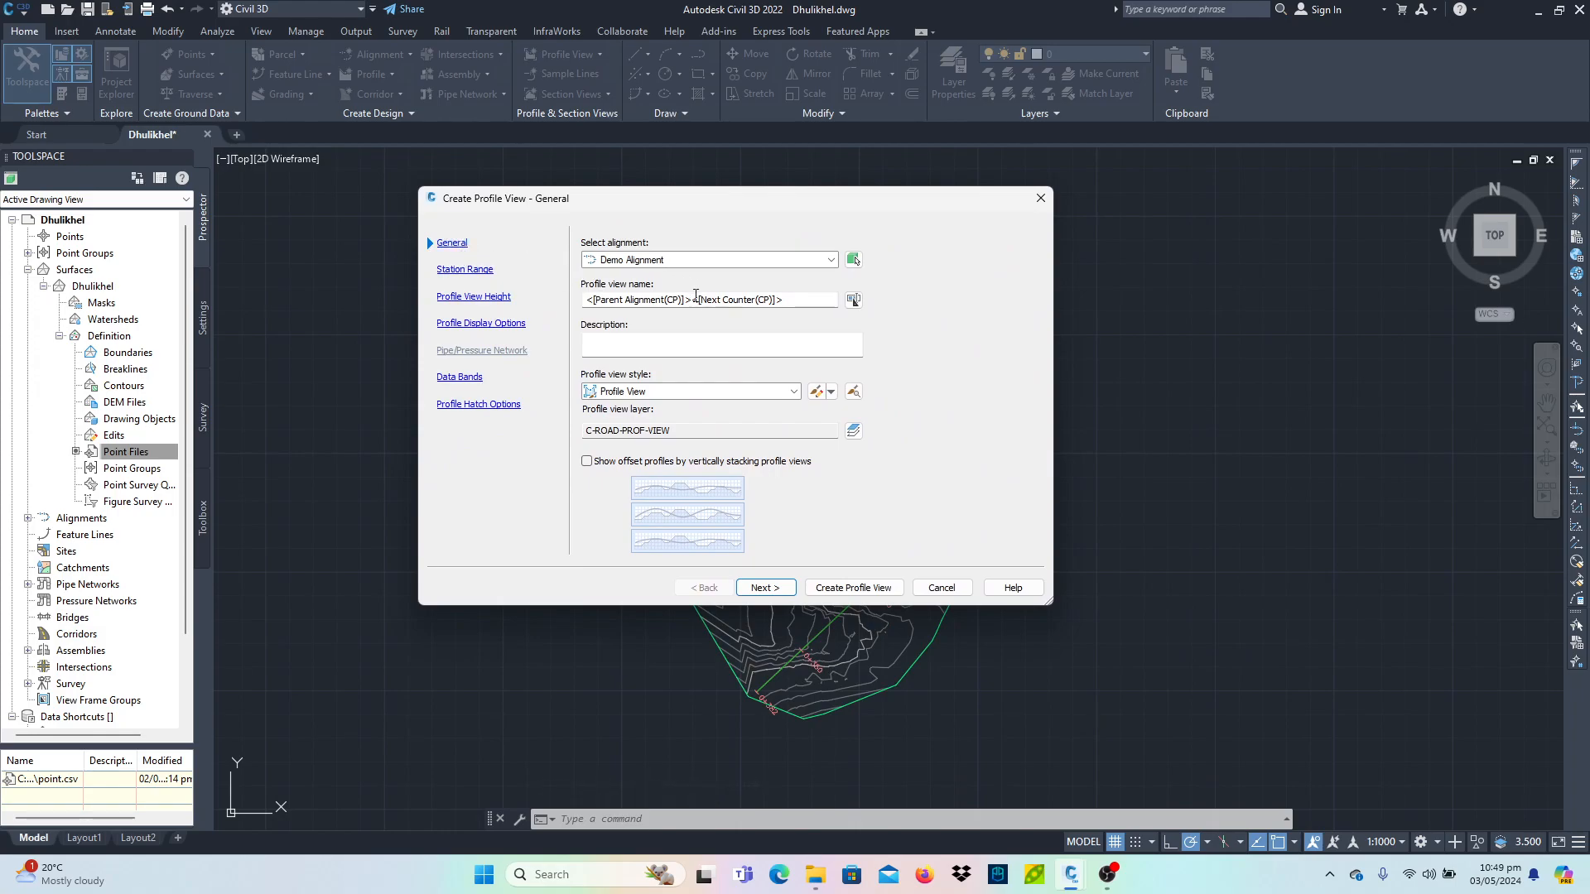
click(816, 391)
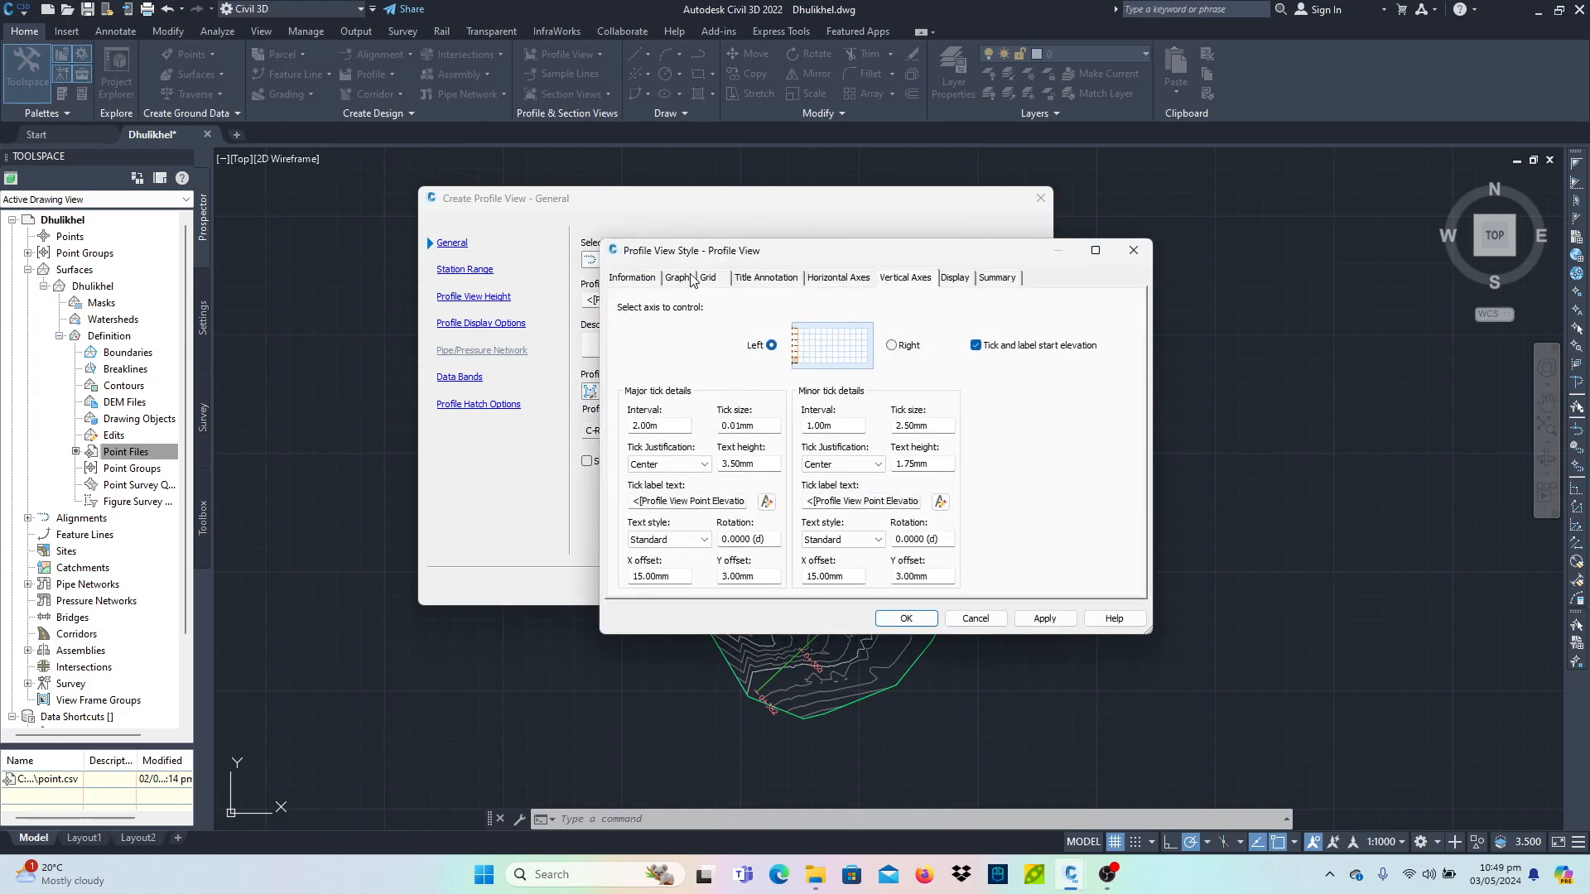
click(678, 278)
click(635, 279)
click(677, 279)
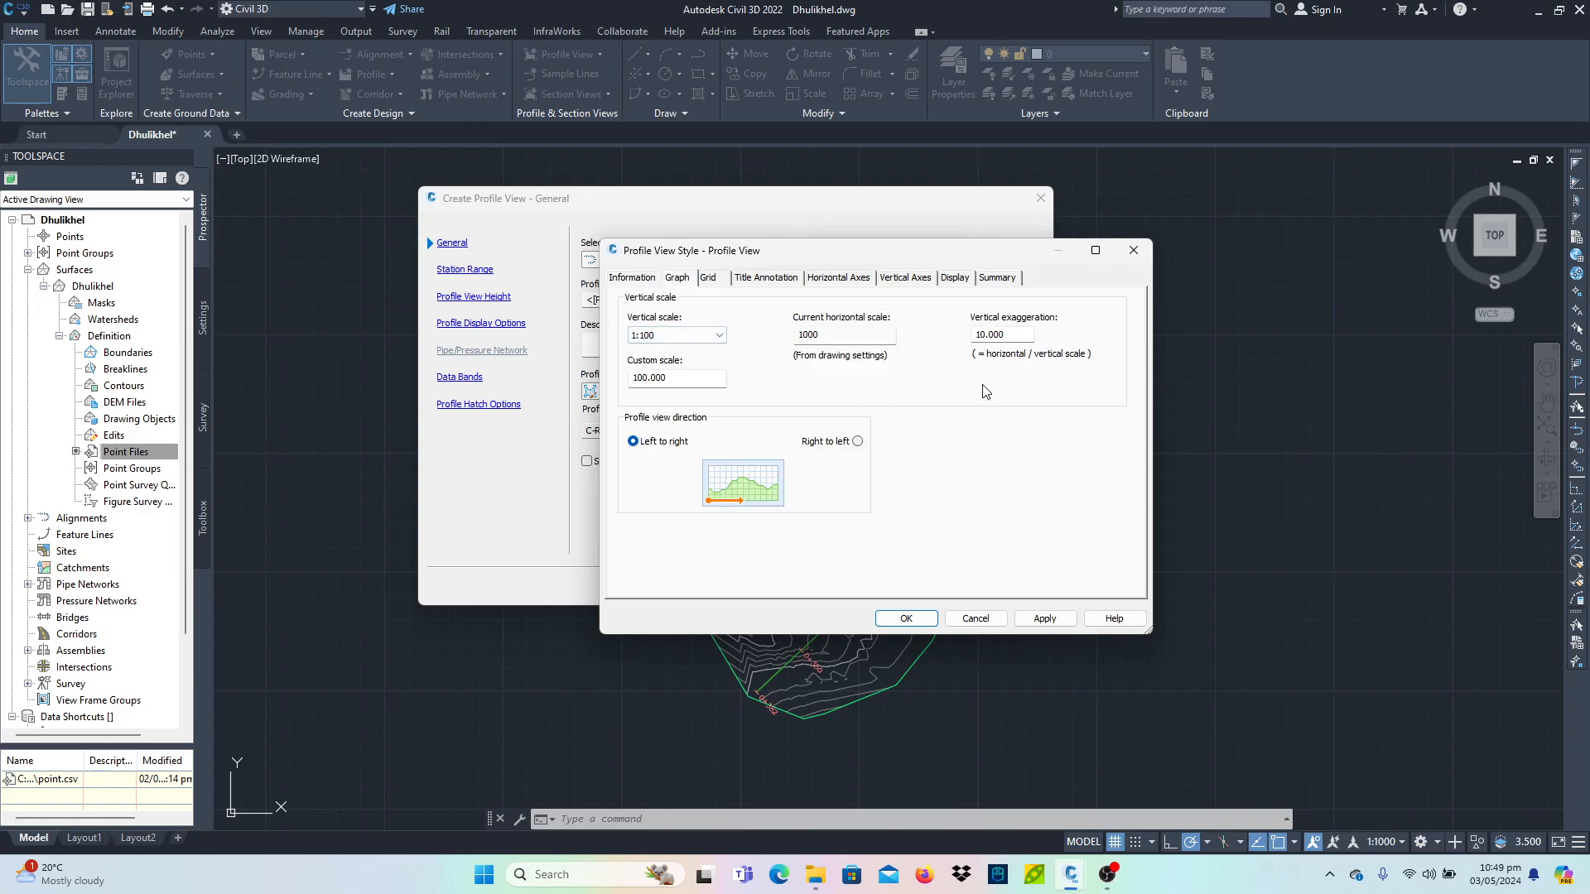
double_click(674, 378)
text(1)
- Clip the horizontal grid and omit grid in padding areas in the profile view style, then apply and close it
click(709, 279)
click(694, 330)
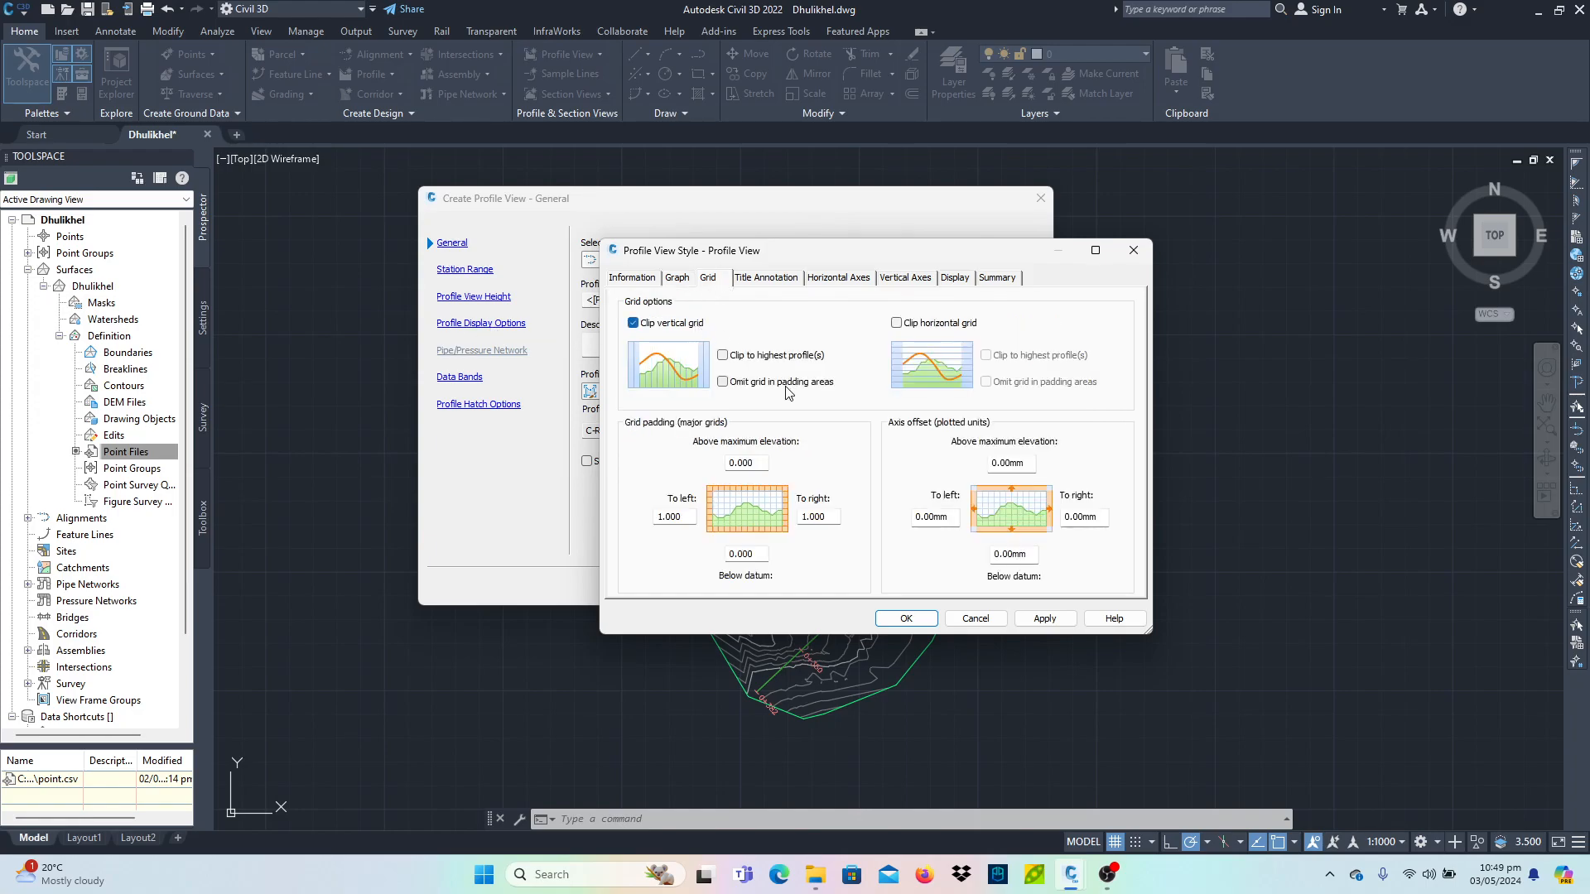
click(774, 385)
click(926, 324)
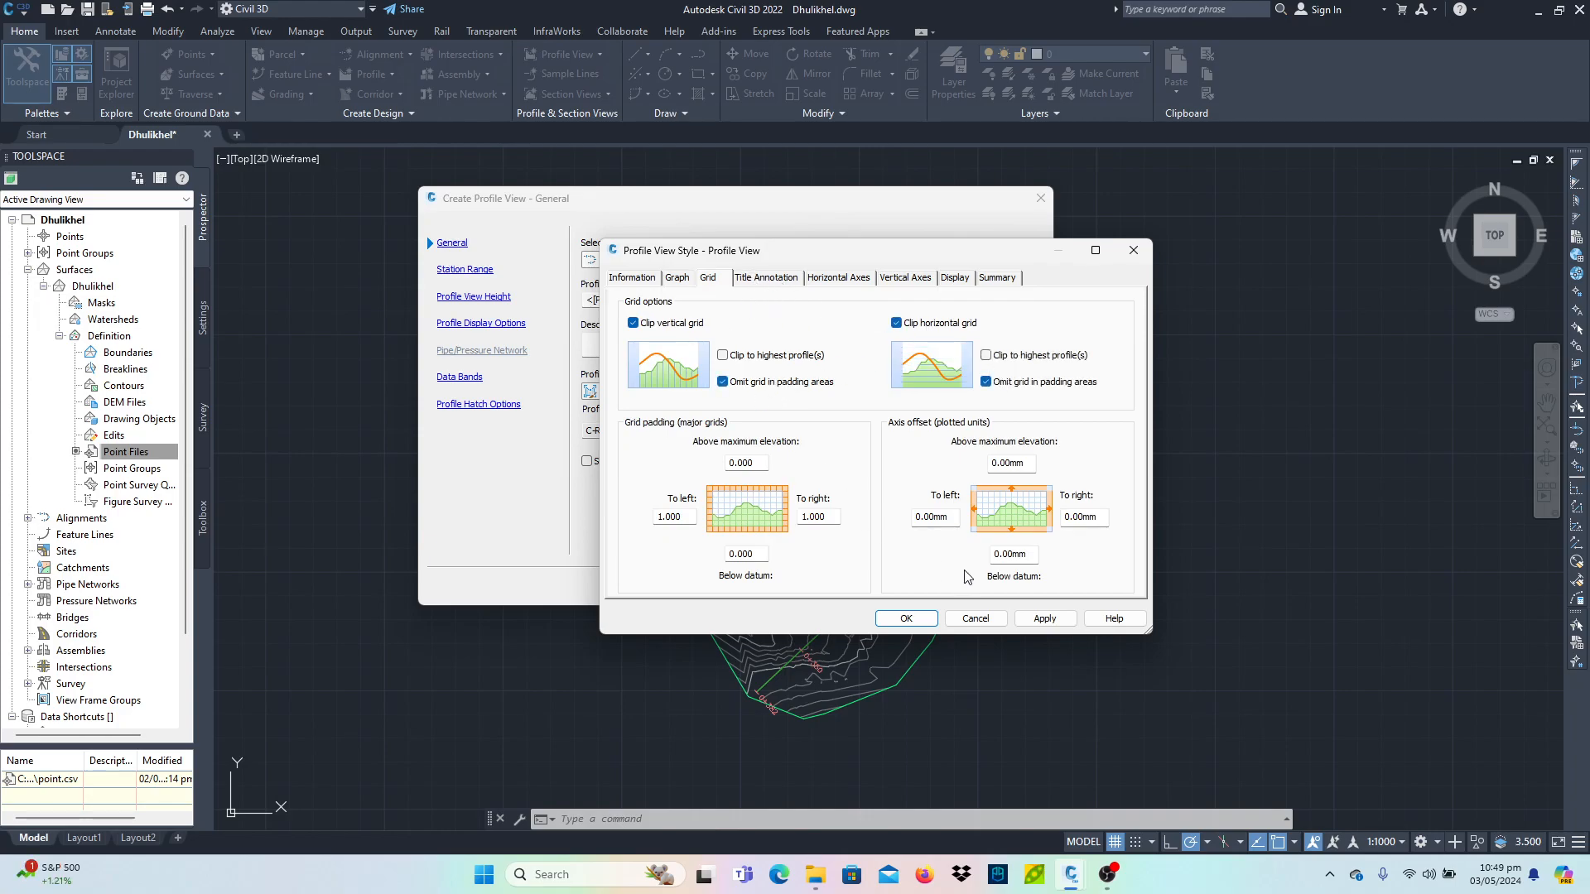
click(1044, 619)
click(907, 620)
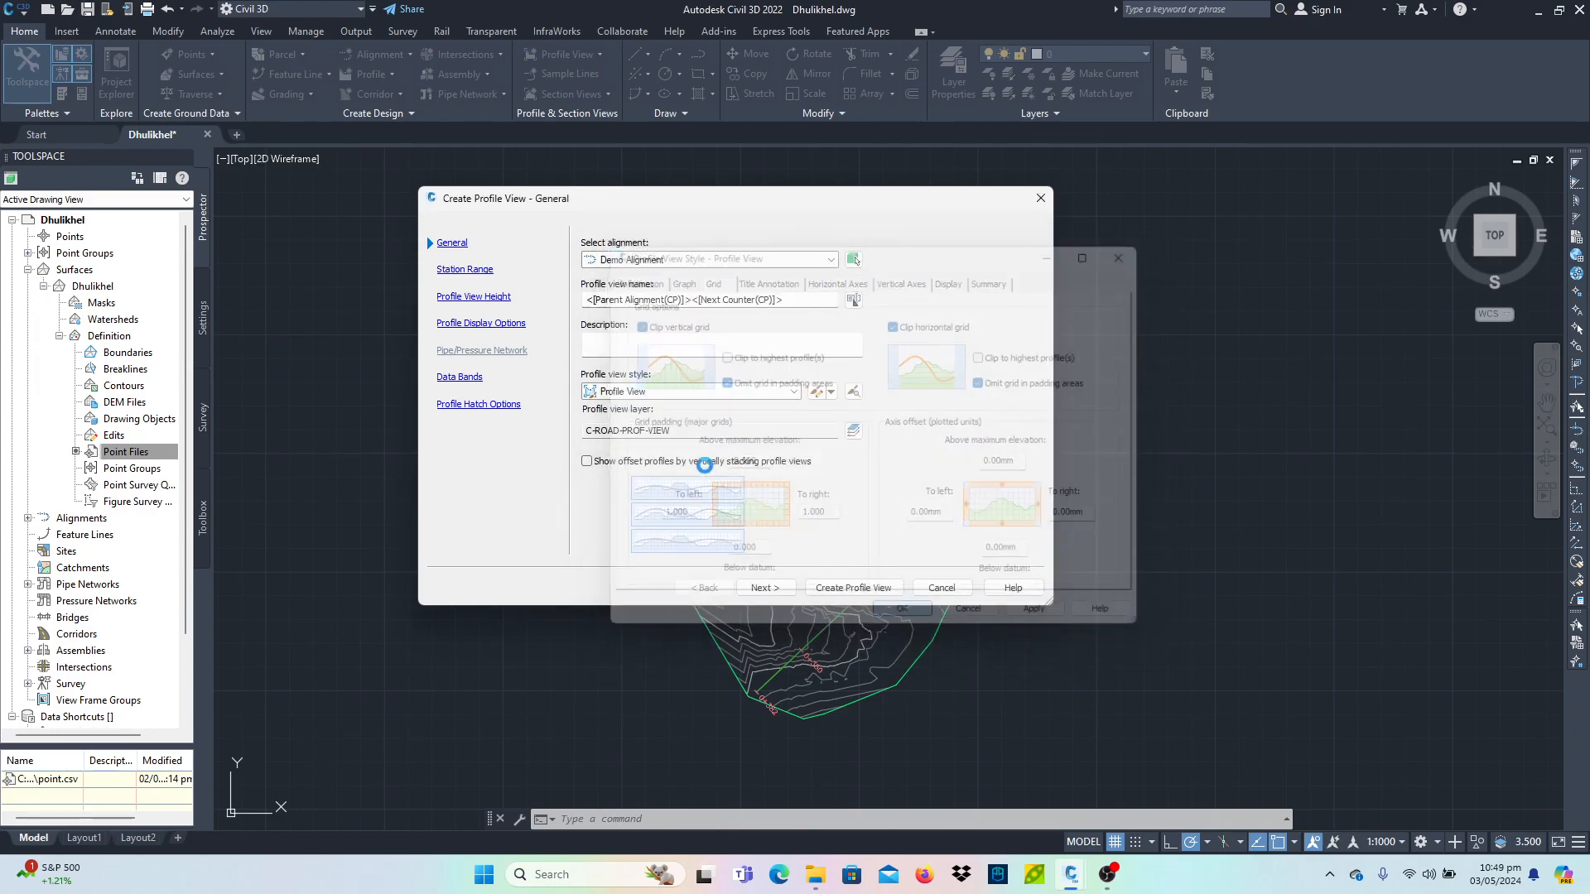
- Set a user-specified profile view height from 1500 m to 1550 m
click(488, 298)
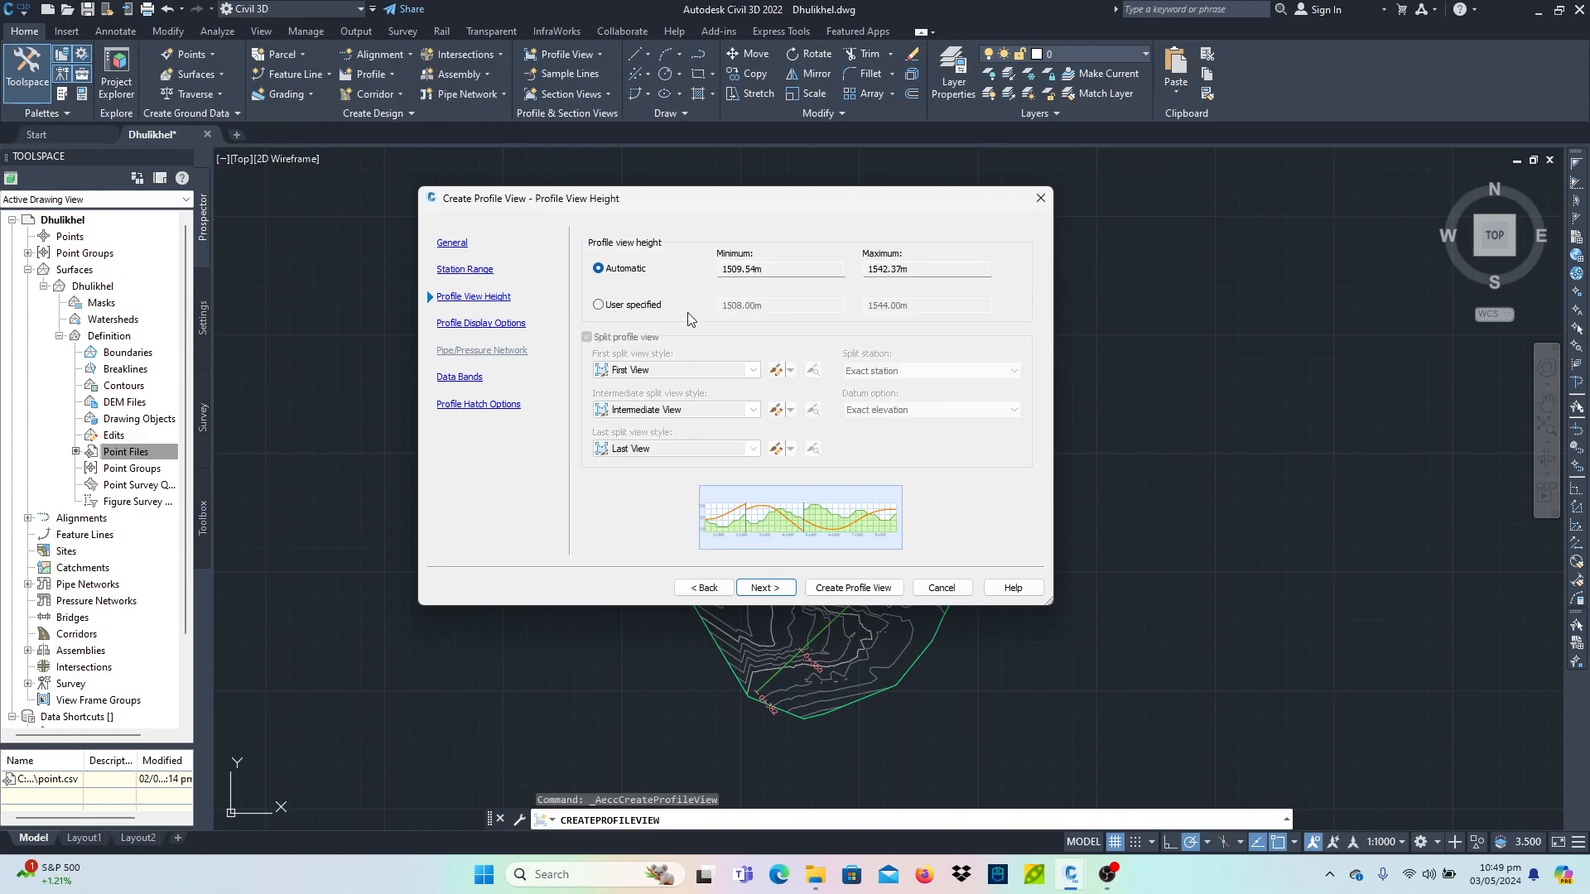
click(631, 305)
key(Tab)
text(15)
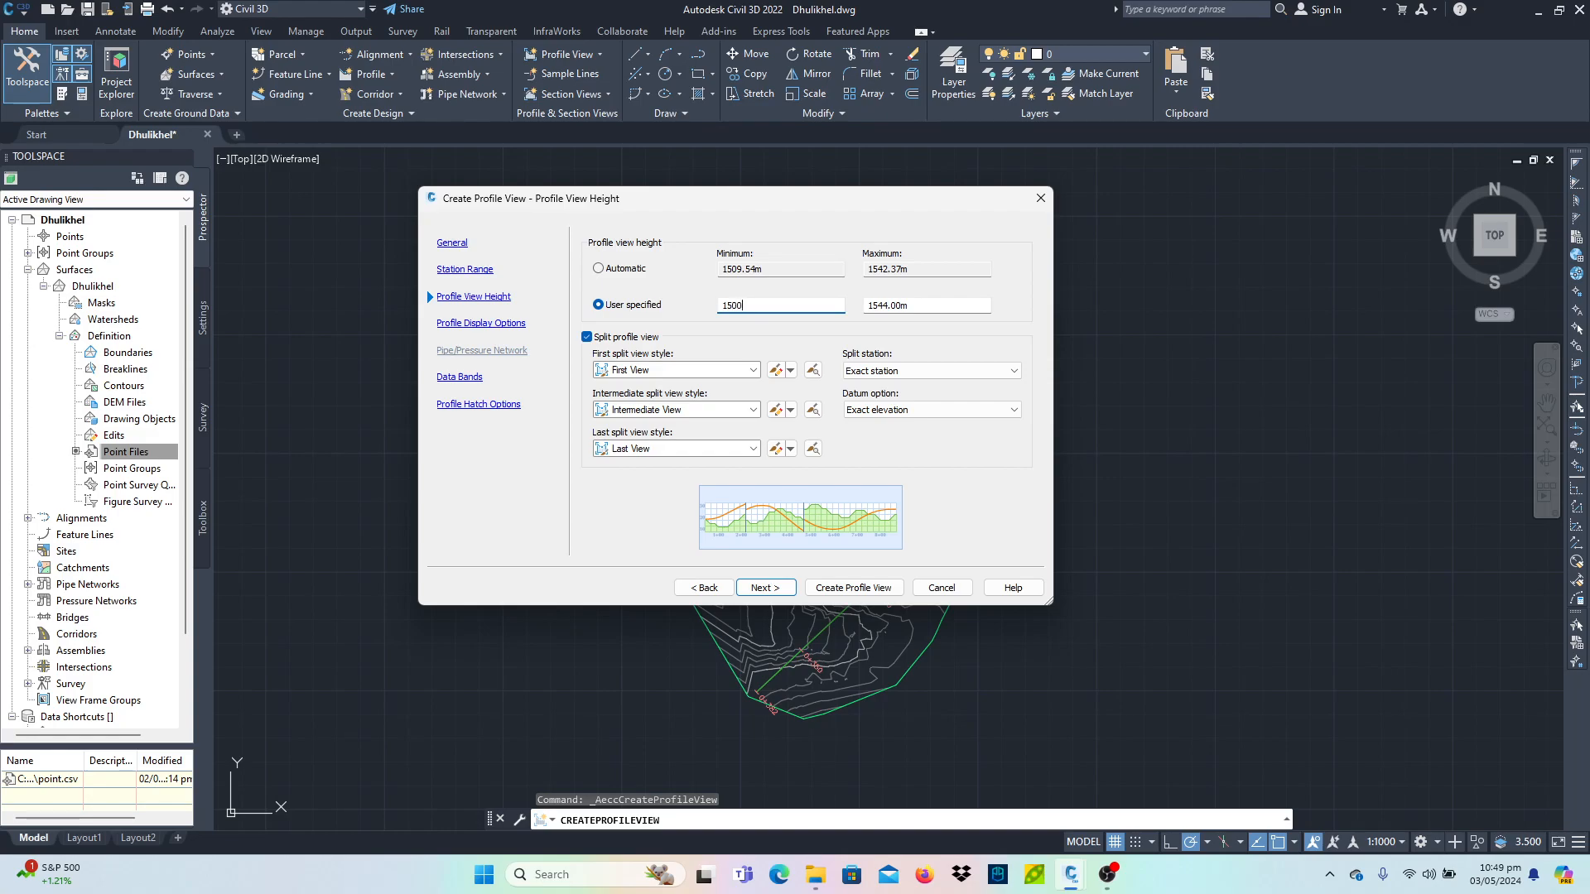
key(Tab)
text(15)
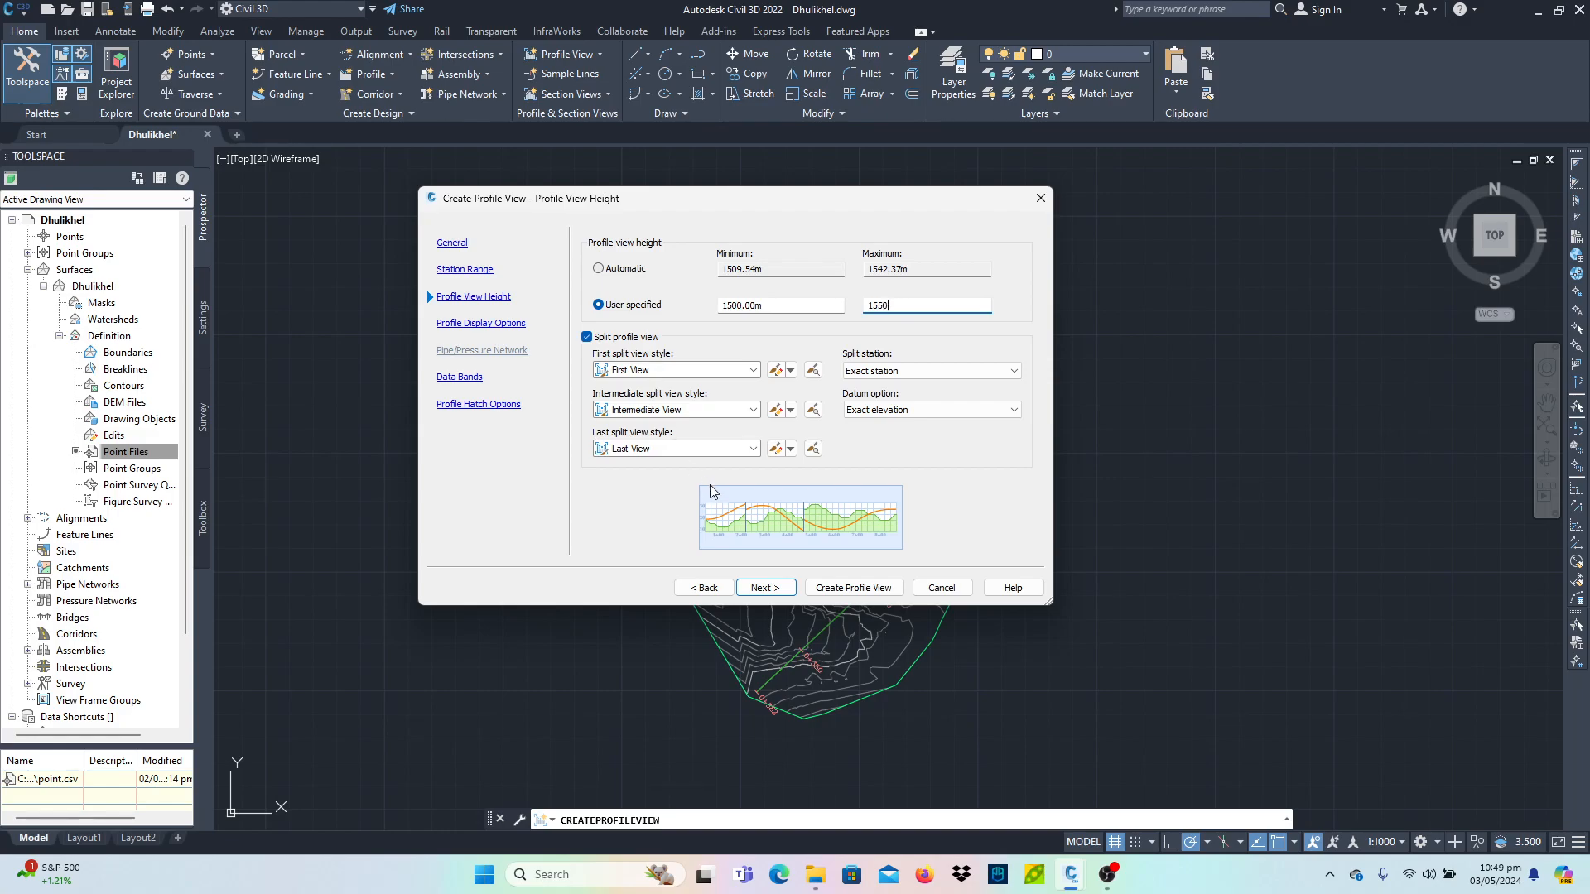
- Create the profile view and place it to the right of the surface
click(477, 378)
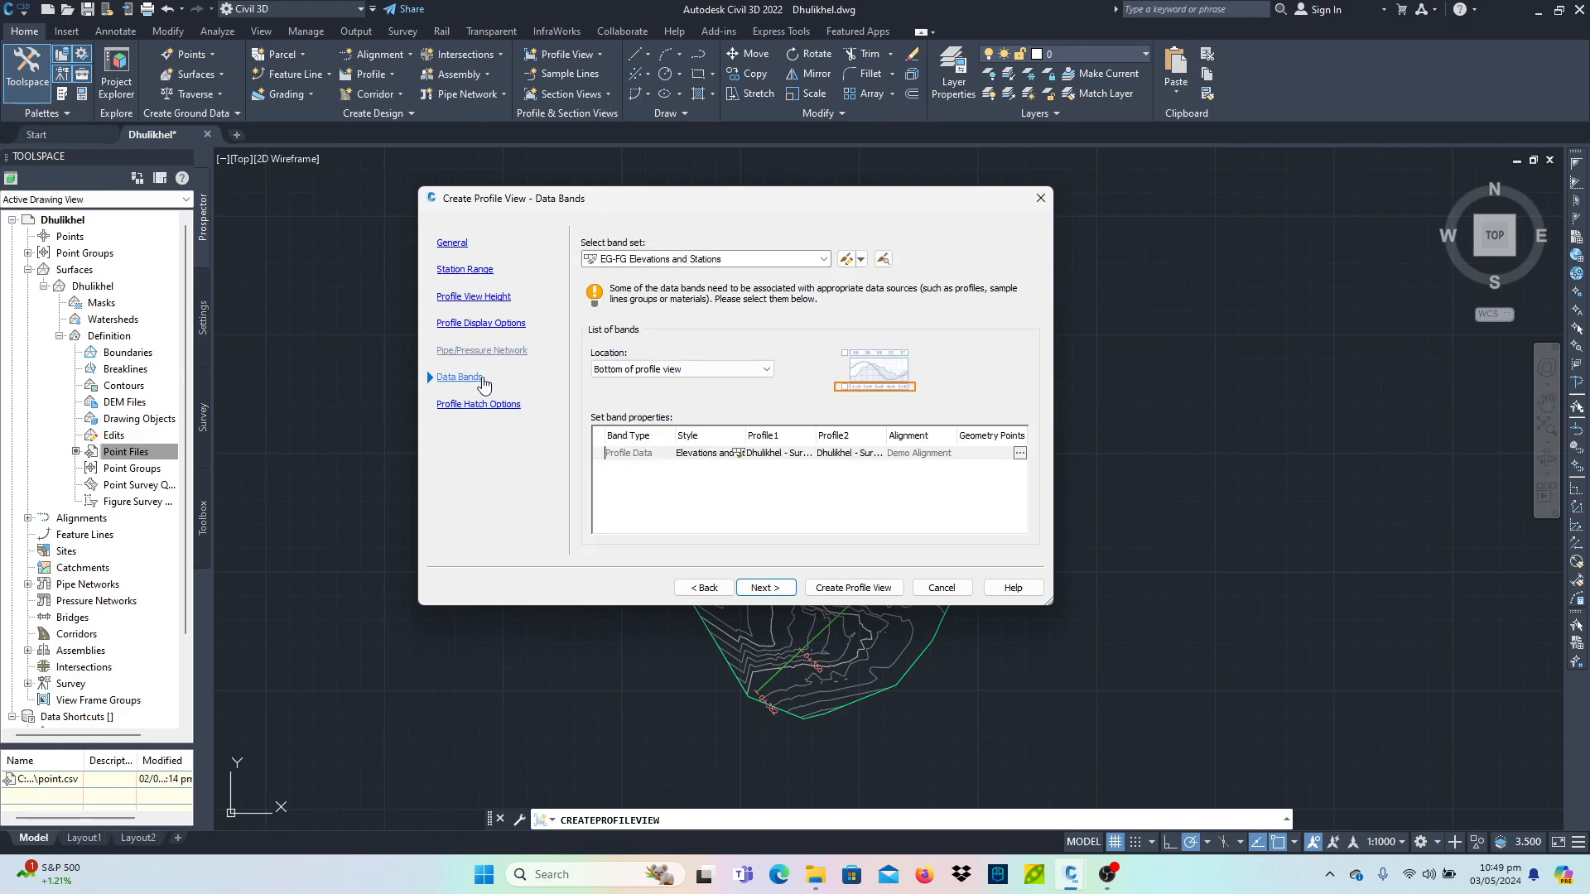
click(506, 326)
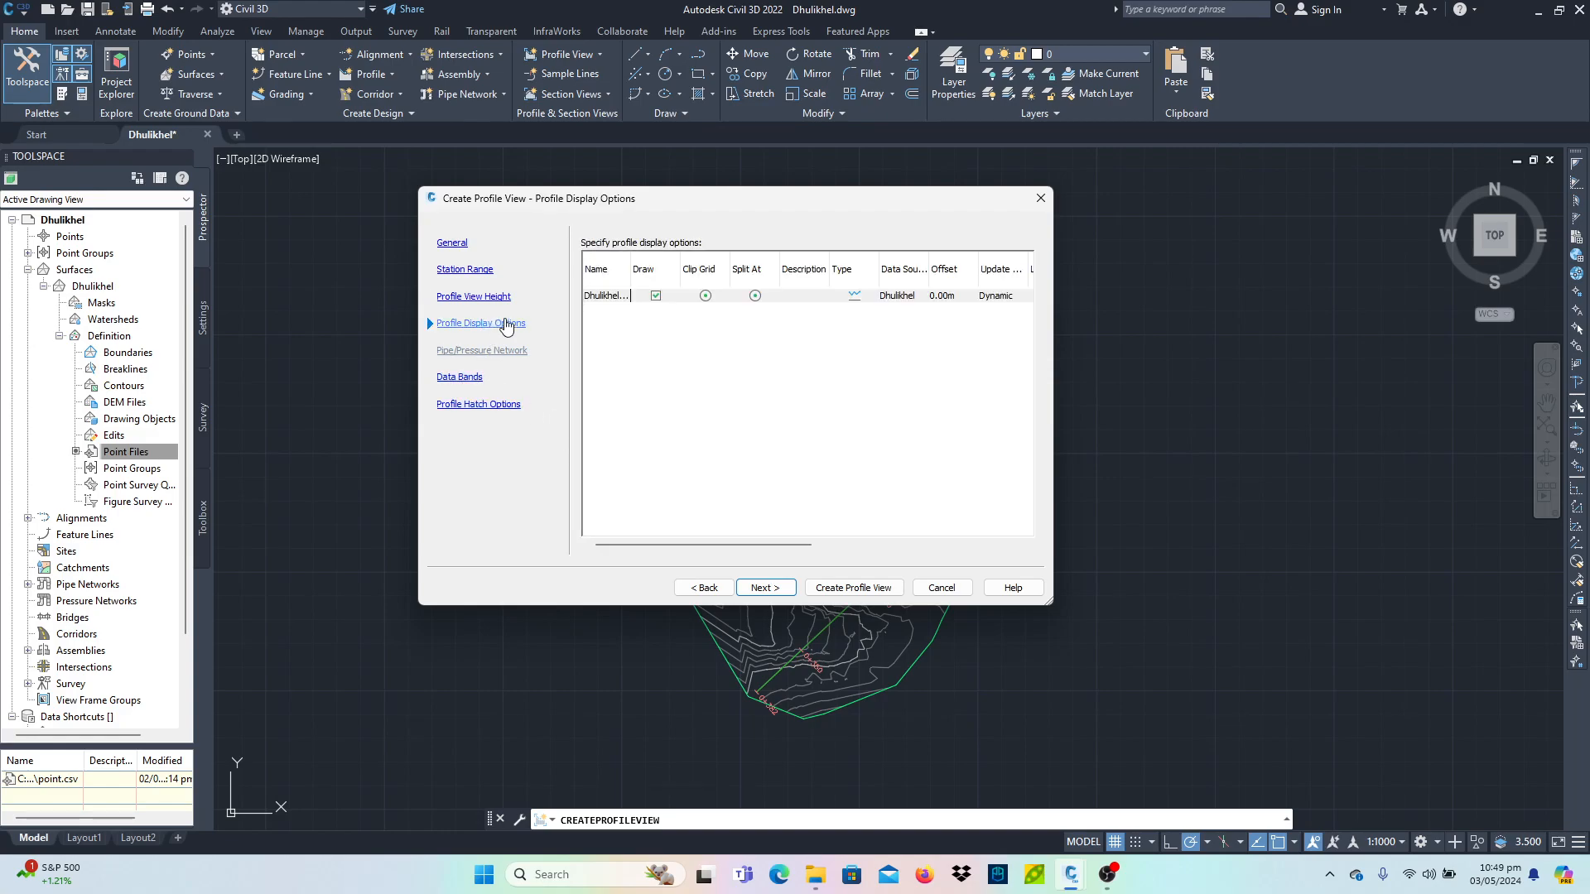
click(861, 590)
click(1153, 502)
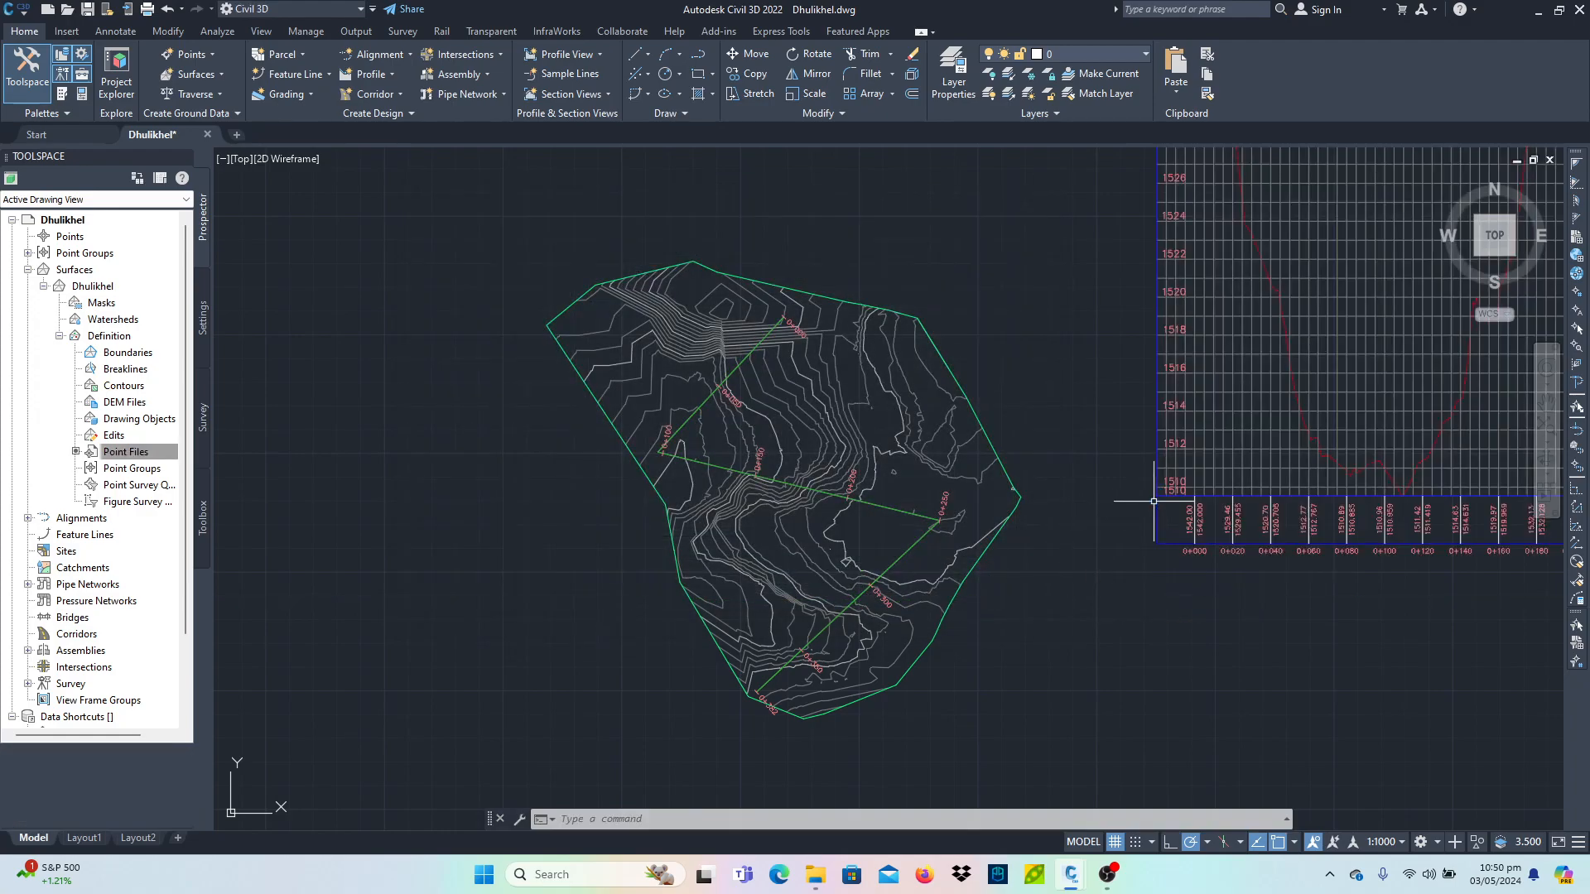
- Examine the profile graph and its elevation and station labels
scroll(1154, 501, down, 4)
mouse_move(1154, 501)
middle_down()
mouse_move(1051, 567)
mouse_move(778, 610)
mouse_move(568, 590)
middle_up()
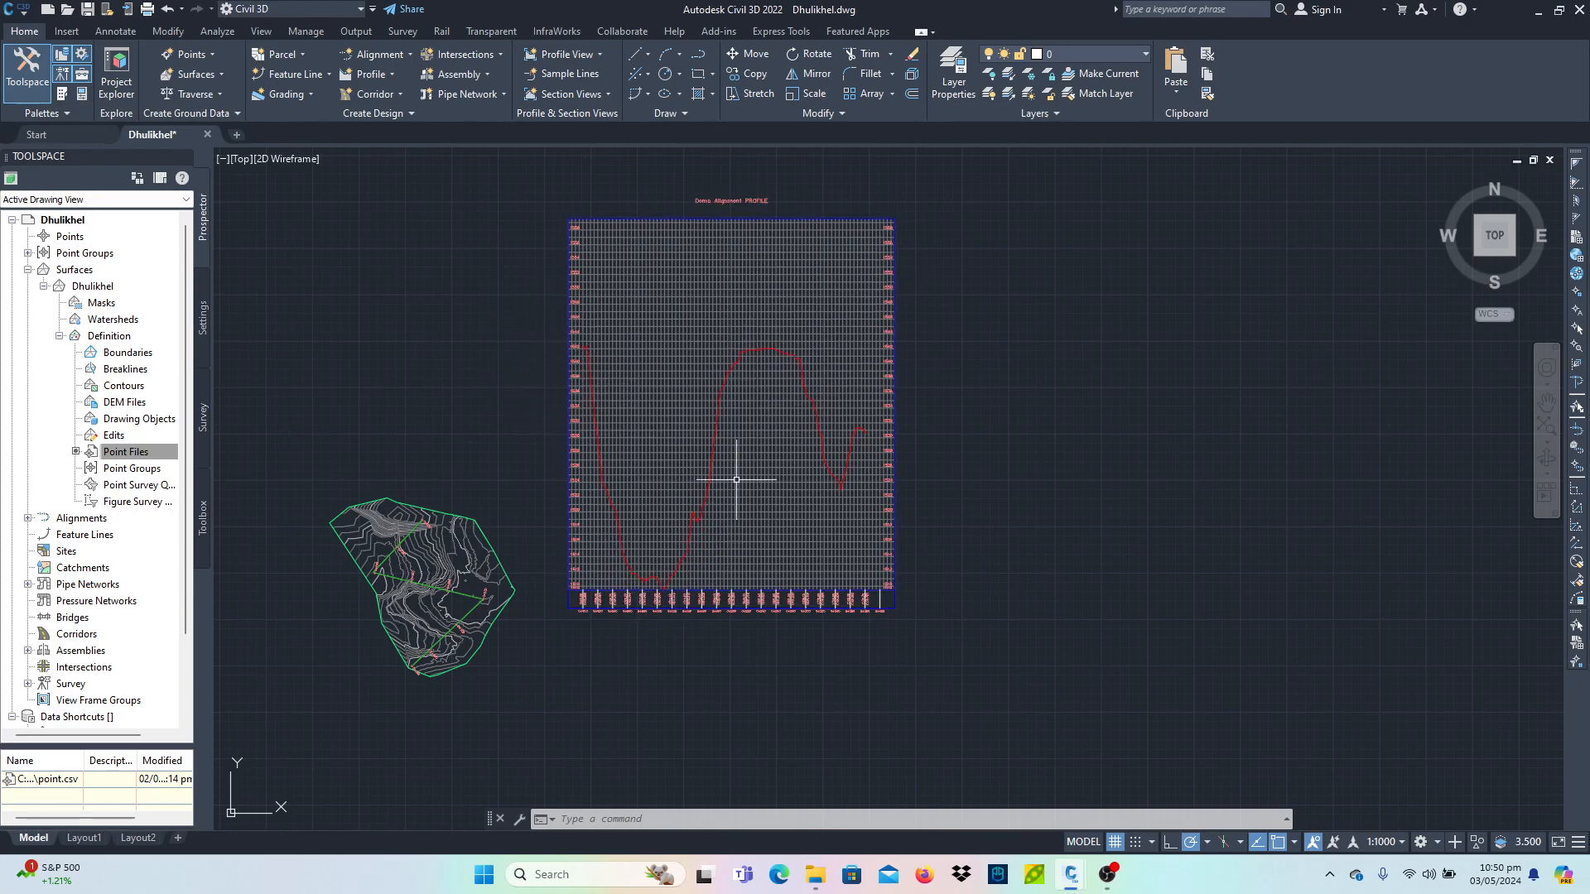
scroll(861, 433, up, 2)
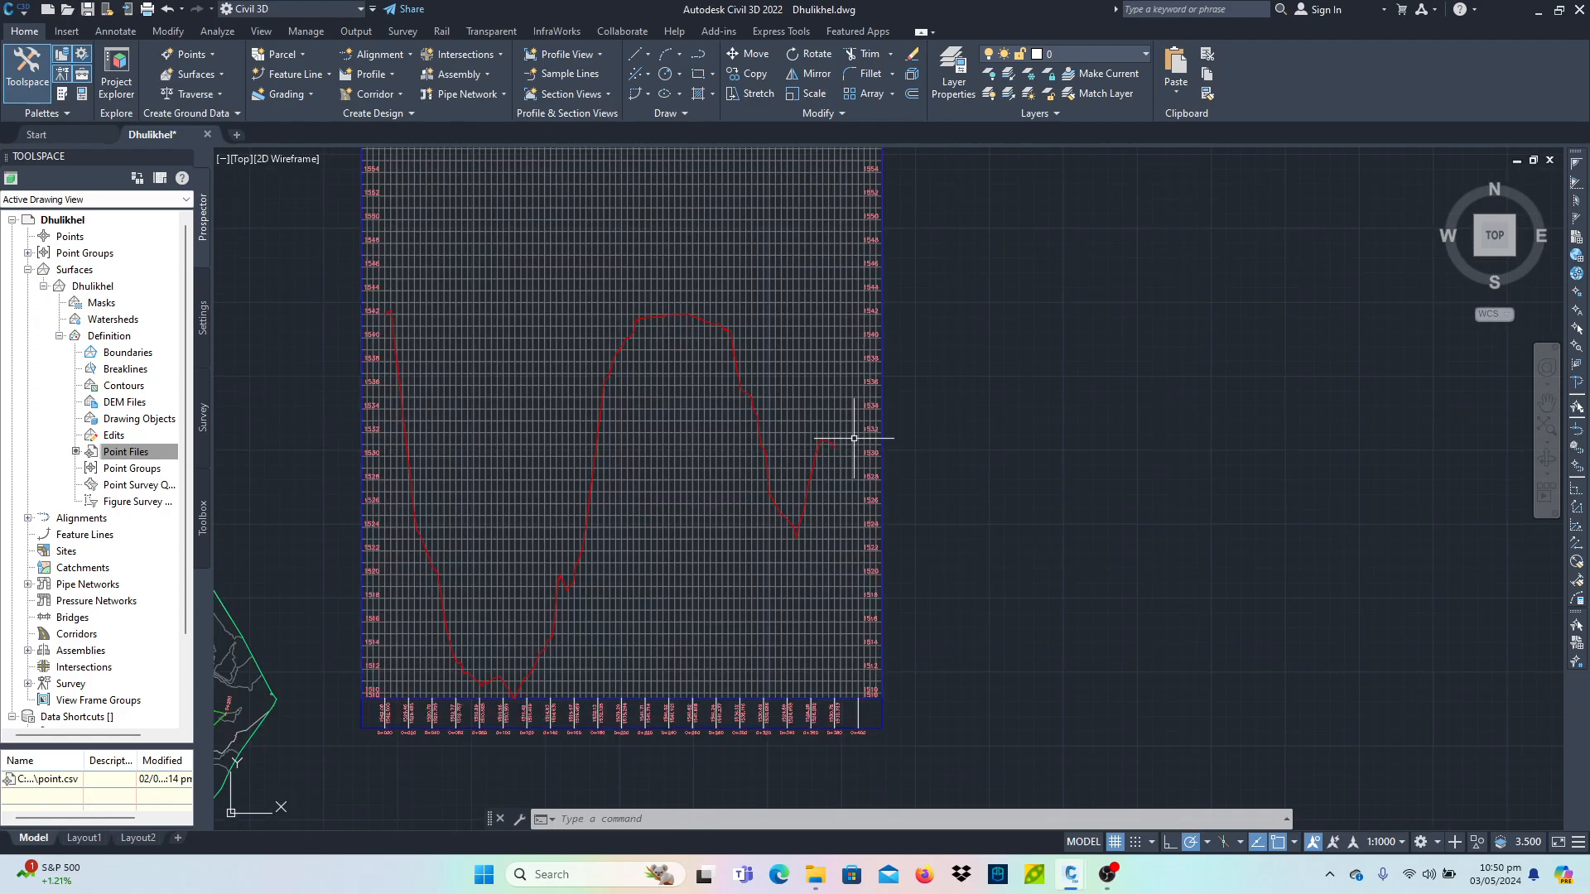
scroll(395, 715, up, 10)
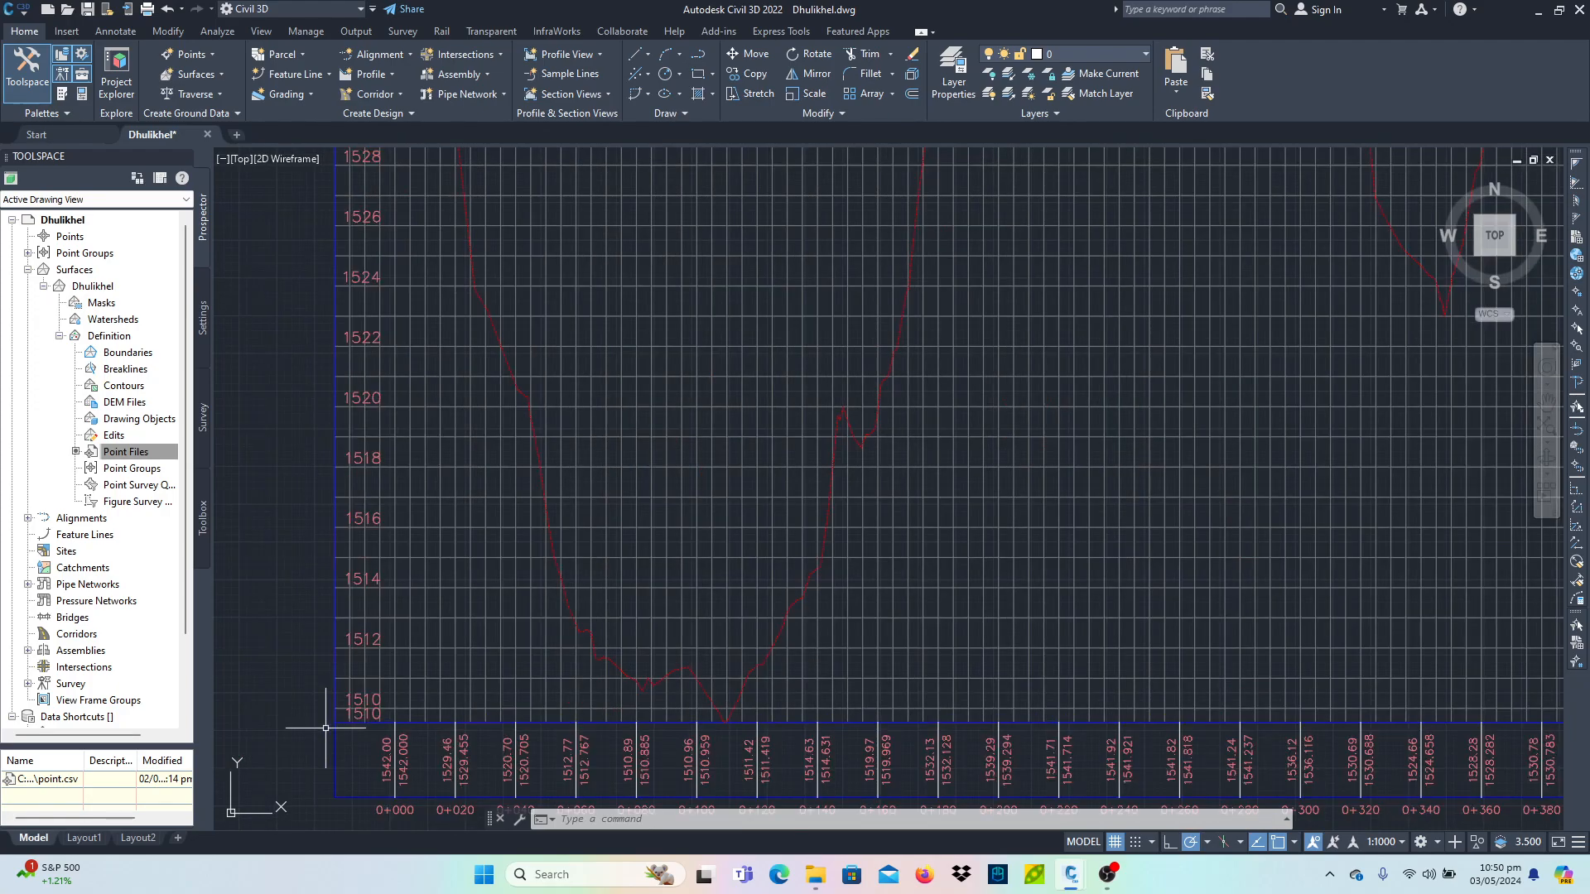
scroll(395, 714, down, 15)
scroll(579, 522, up, 10)
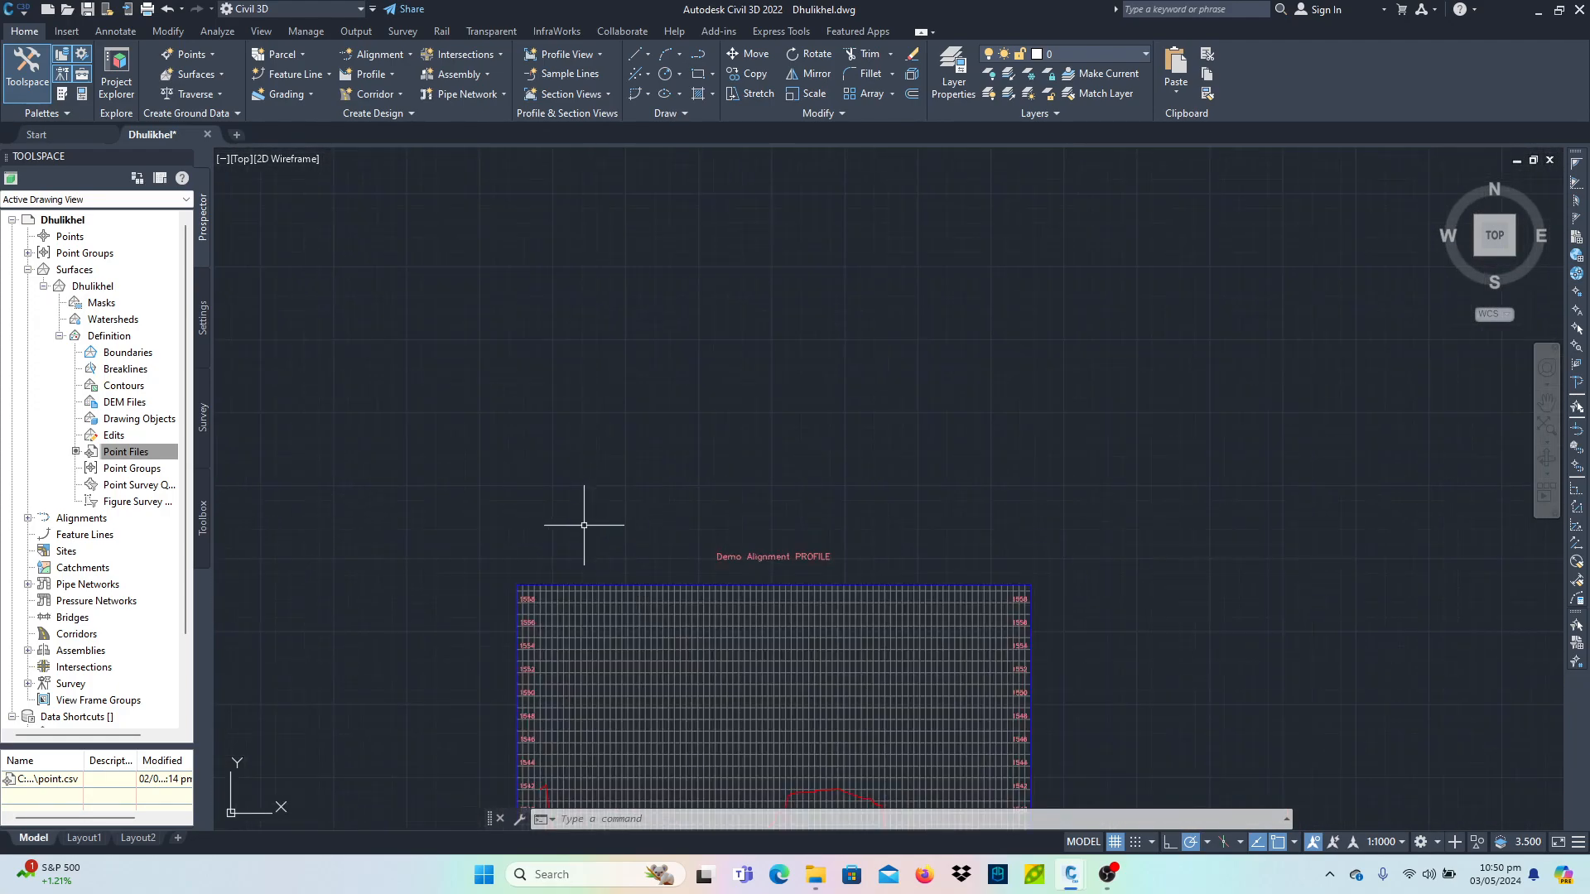
scroll(646, 588, down, 10)
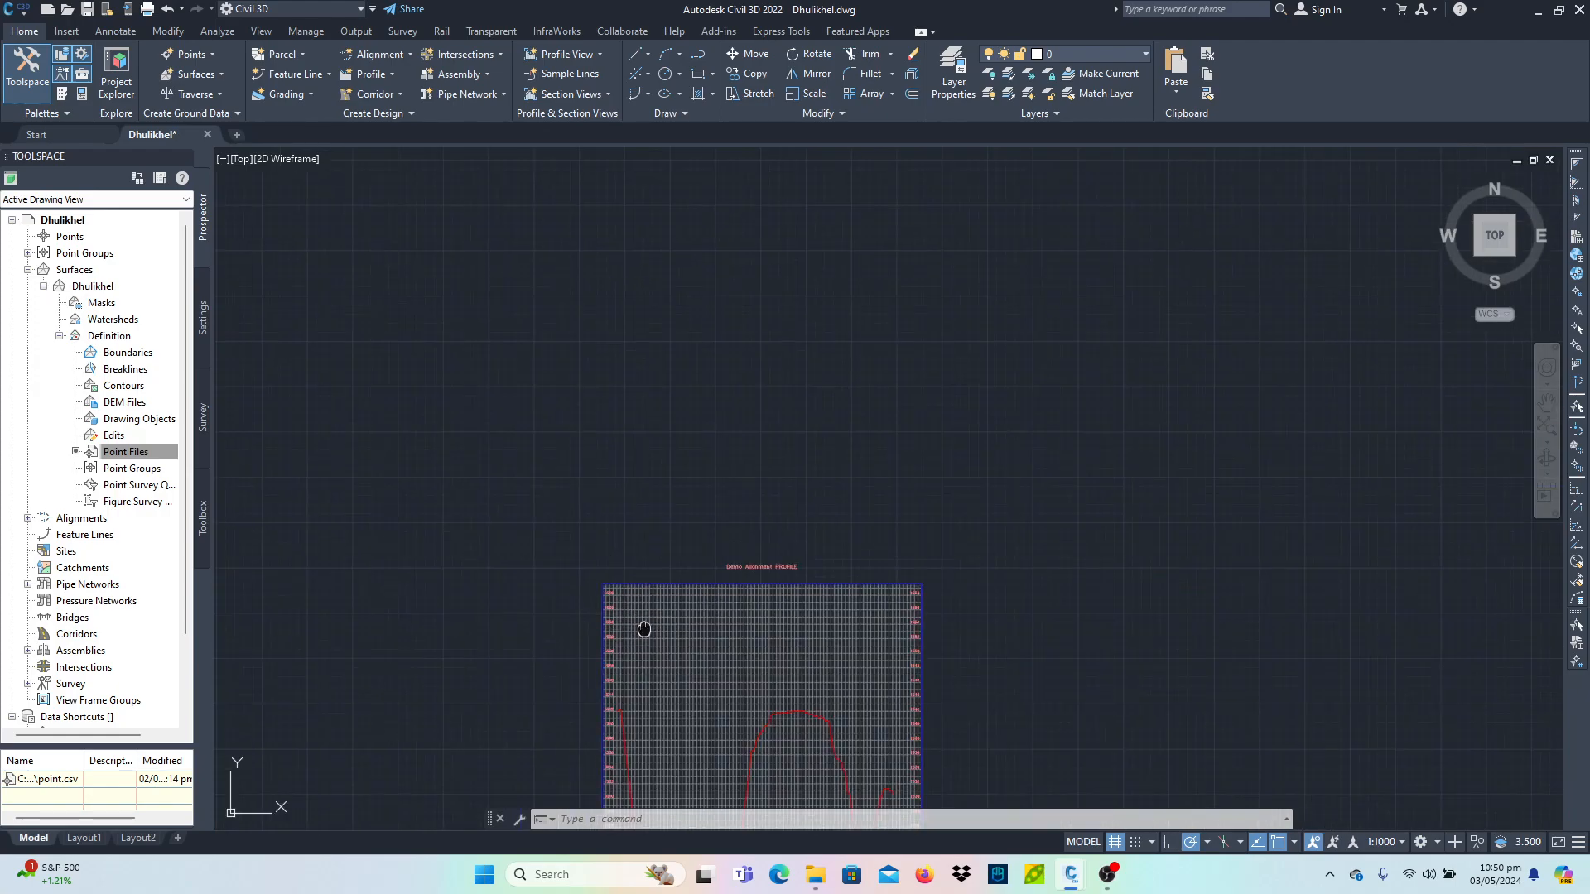
click(440, 414)
scroll(638, 572, down, 4)
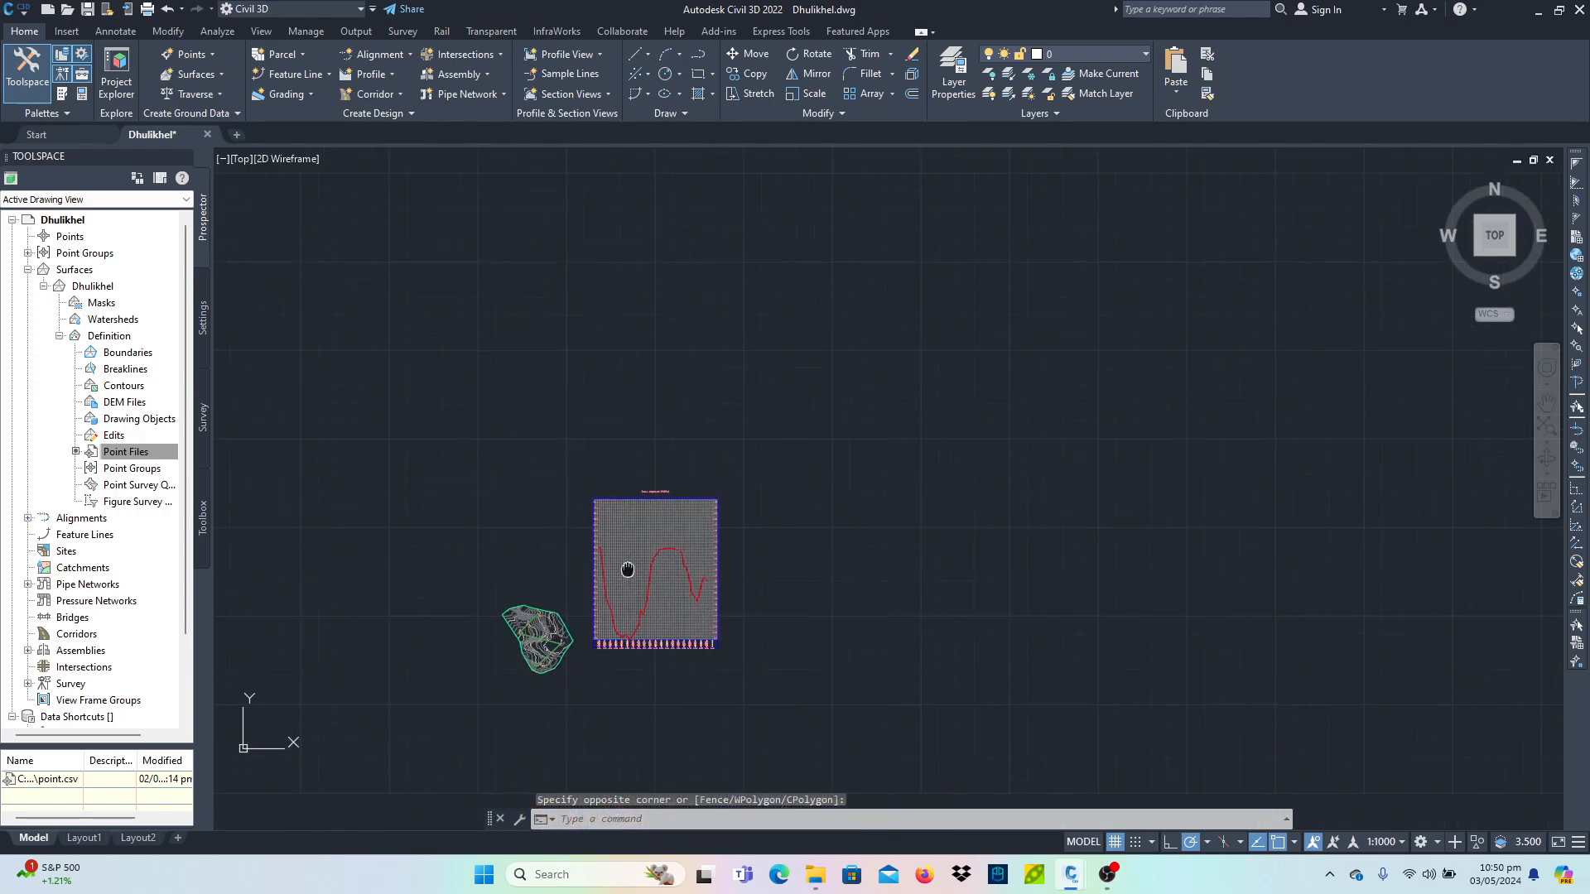
scroll(657, 568, up, 6)
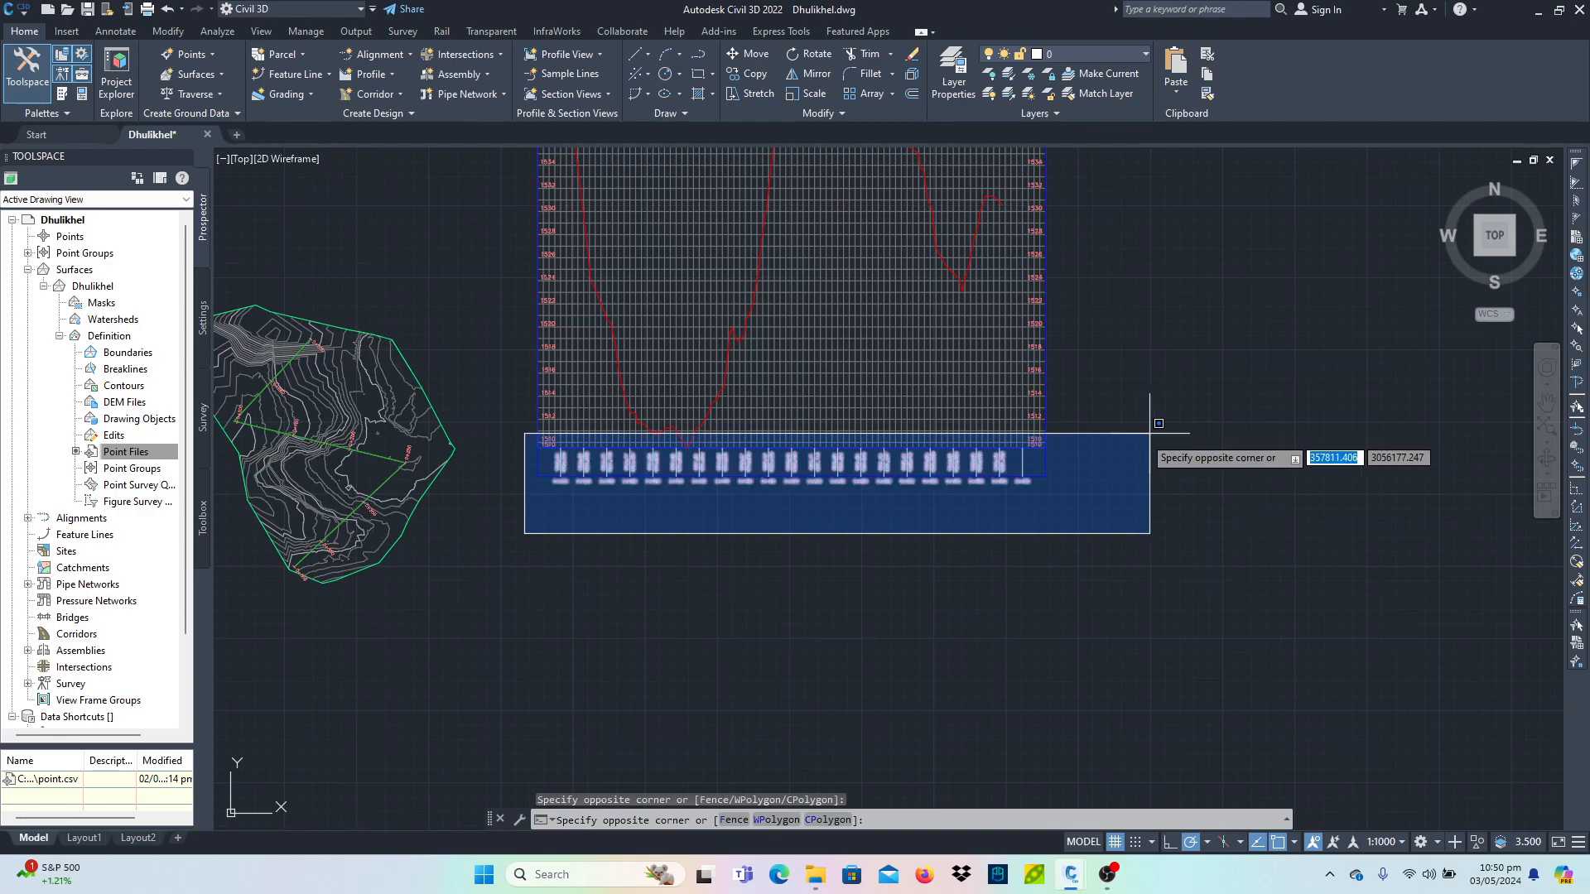
scroll(1077, 563, down, 2)
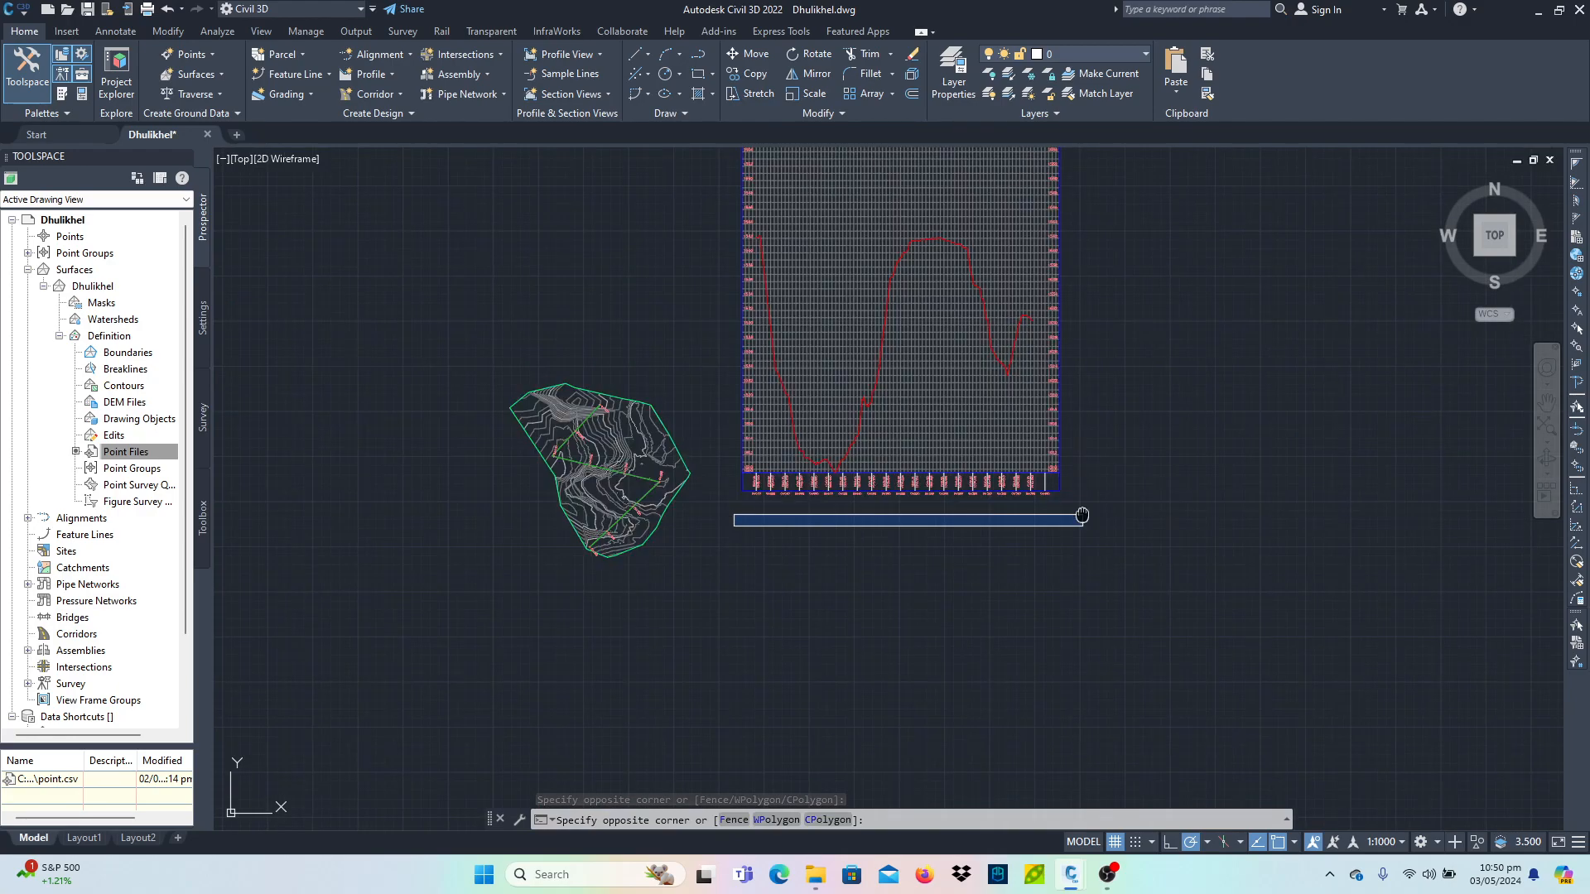
middle_drag(1082, 515, 906, 568)
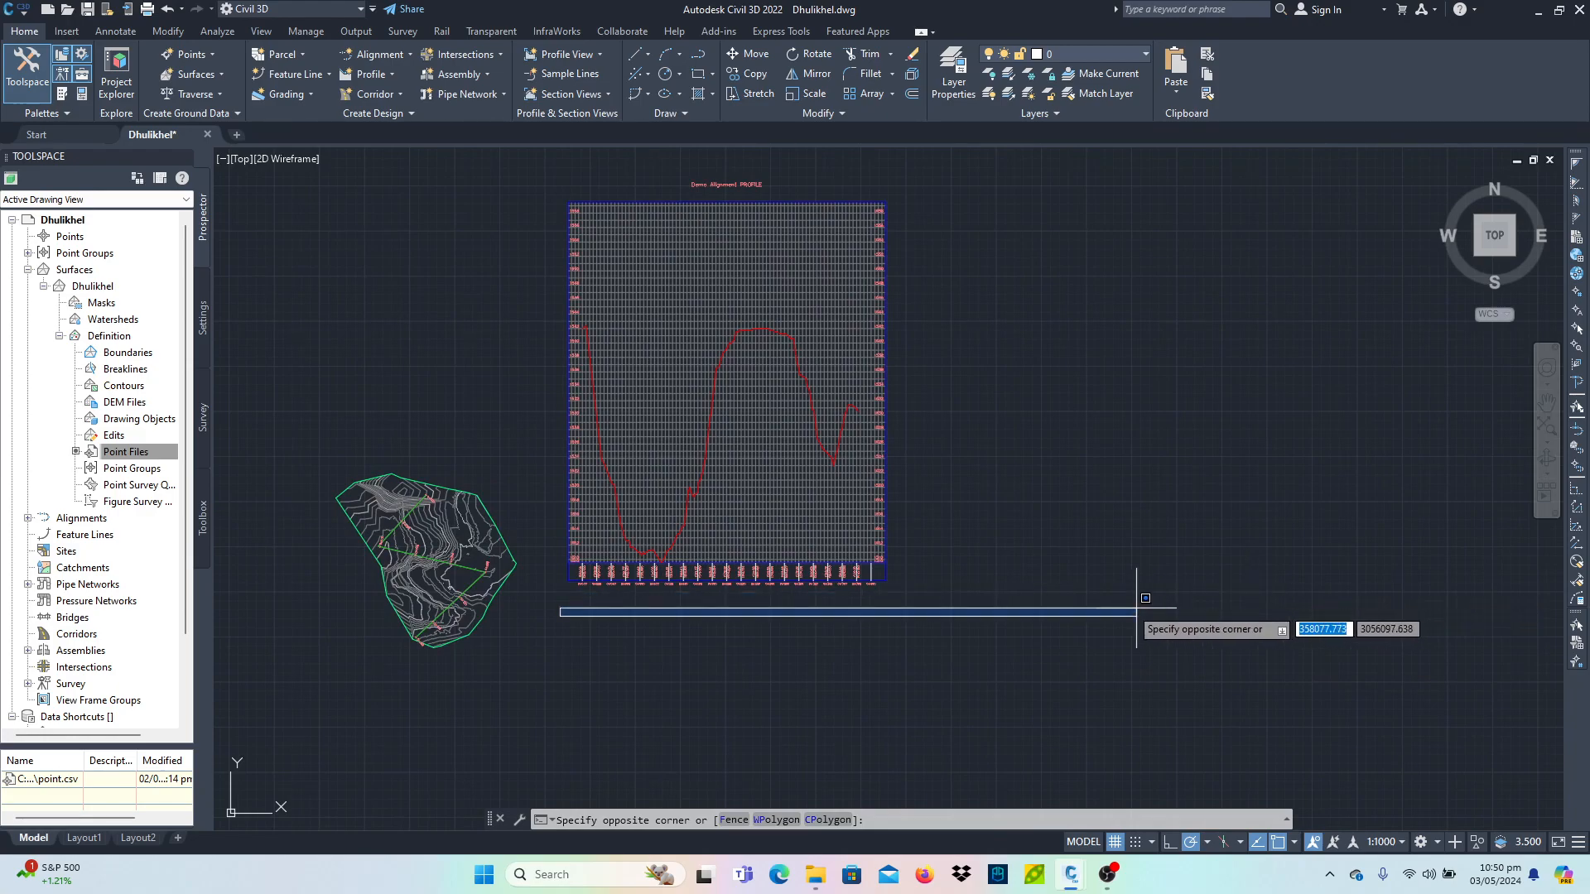
click(861, 674)
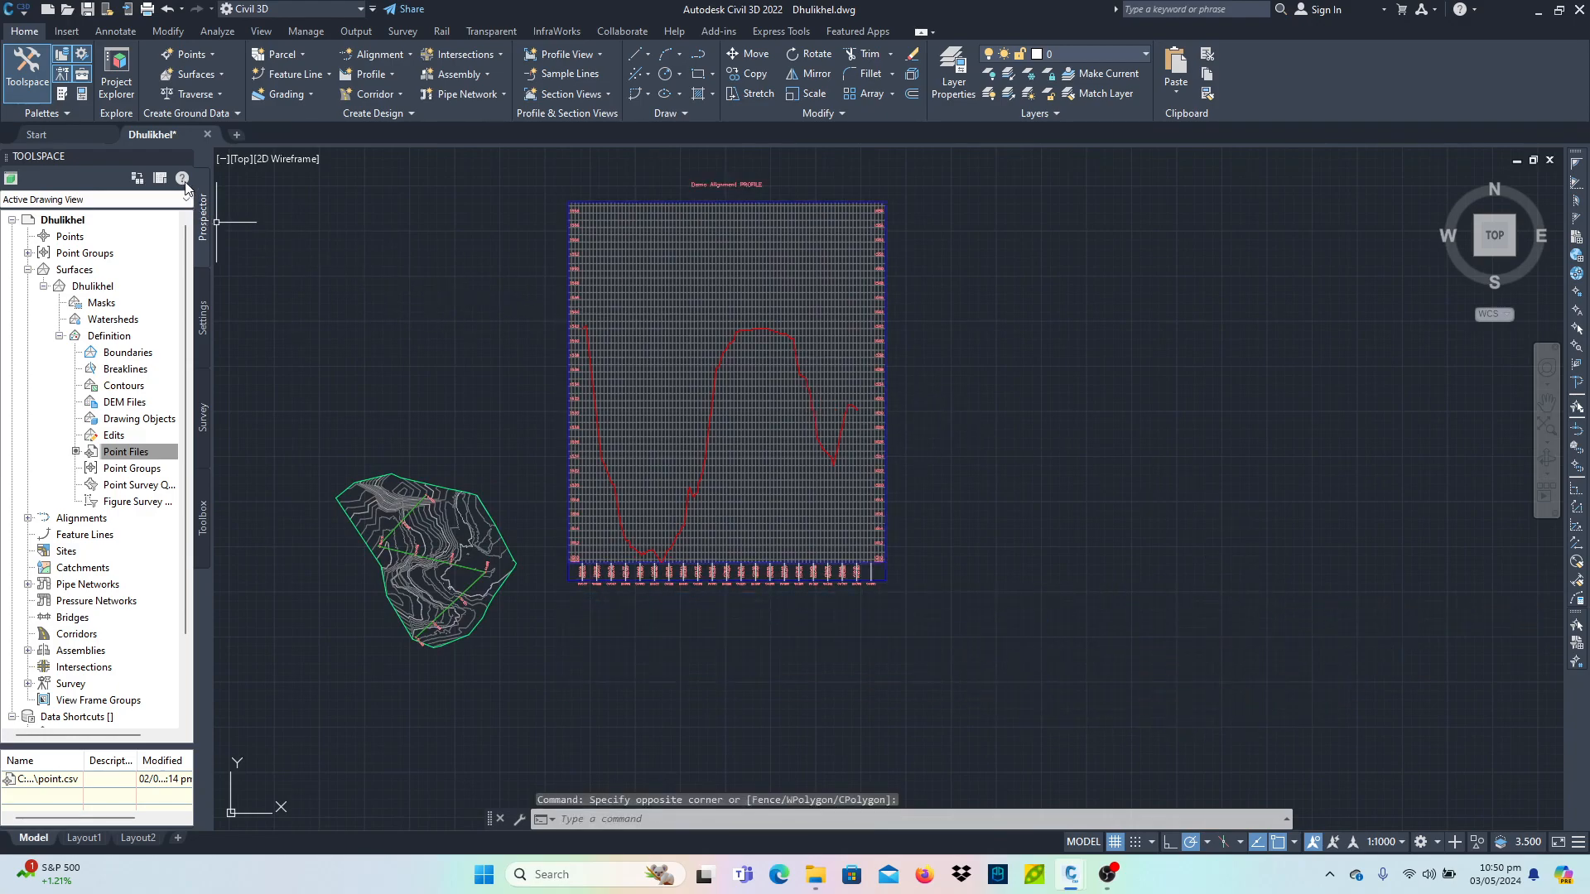
right_click(172, 135)
click(209, 184)
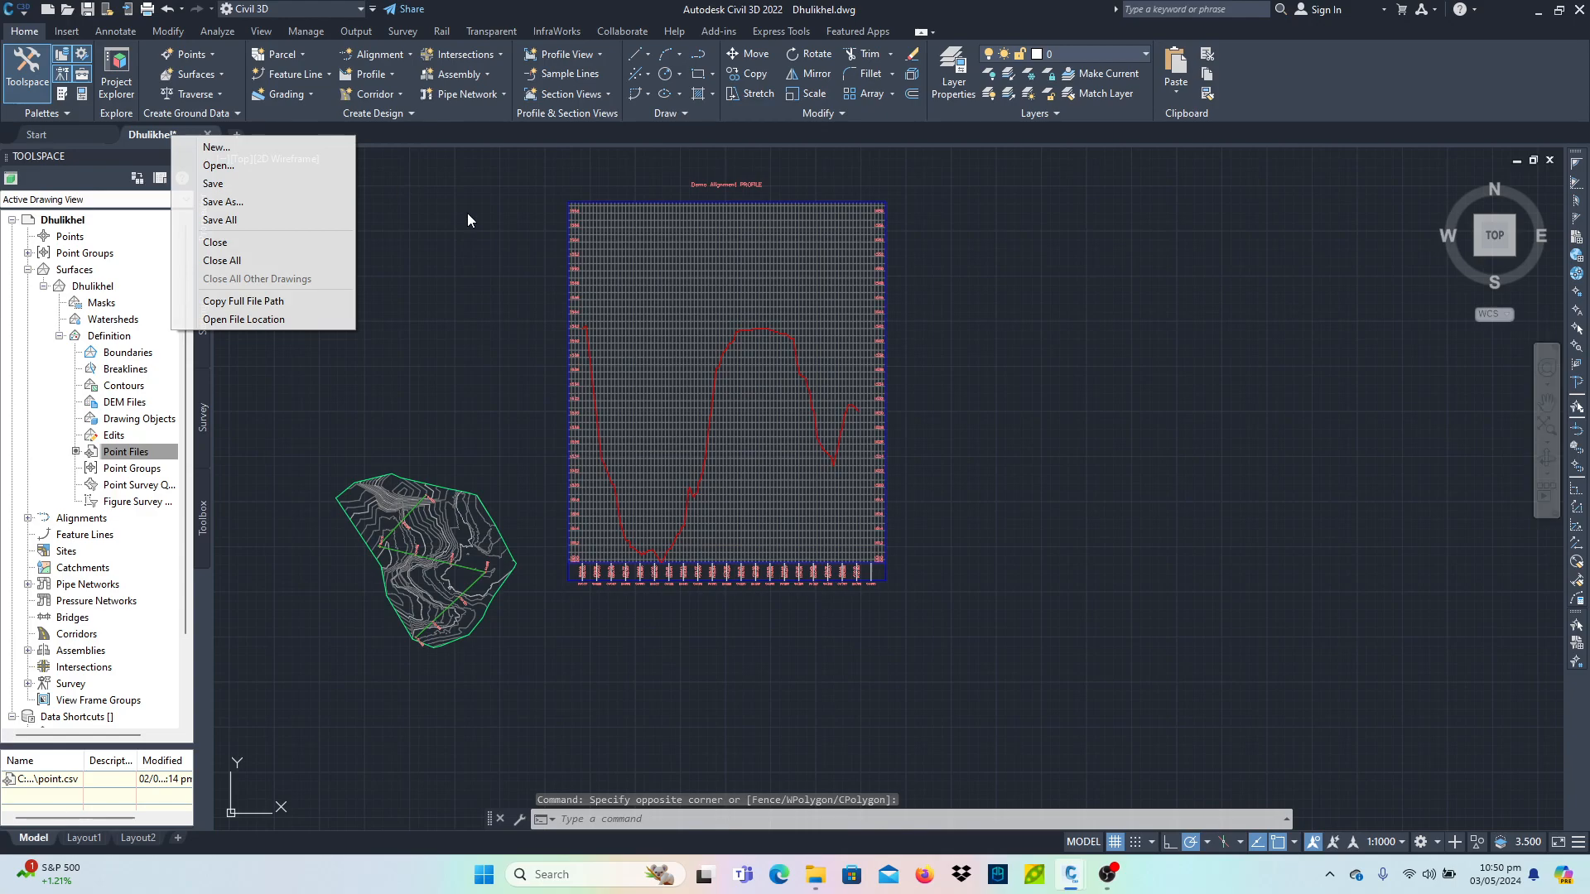
click(207, 134)
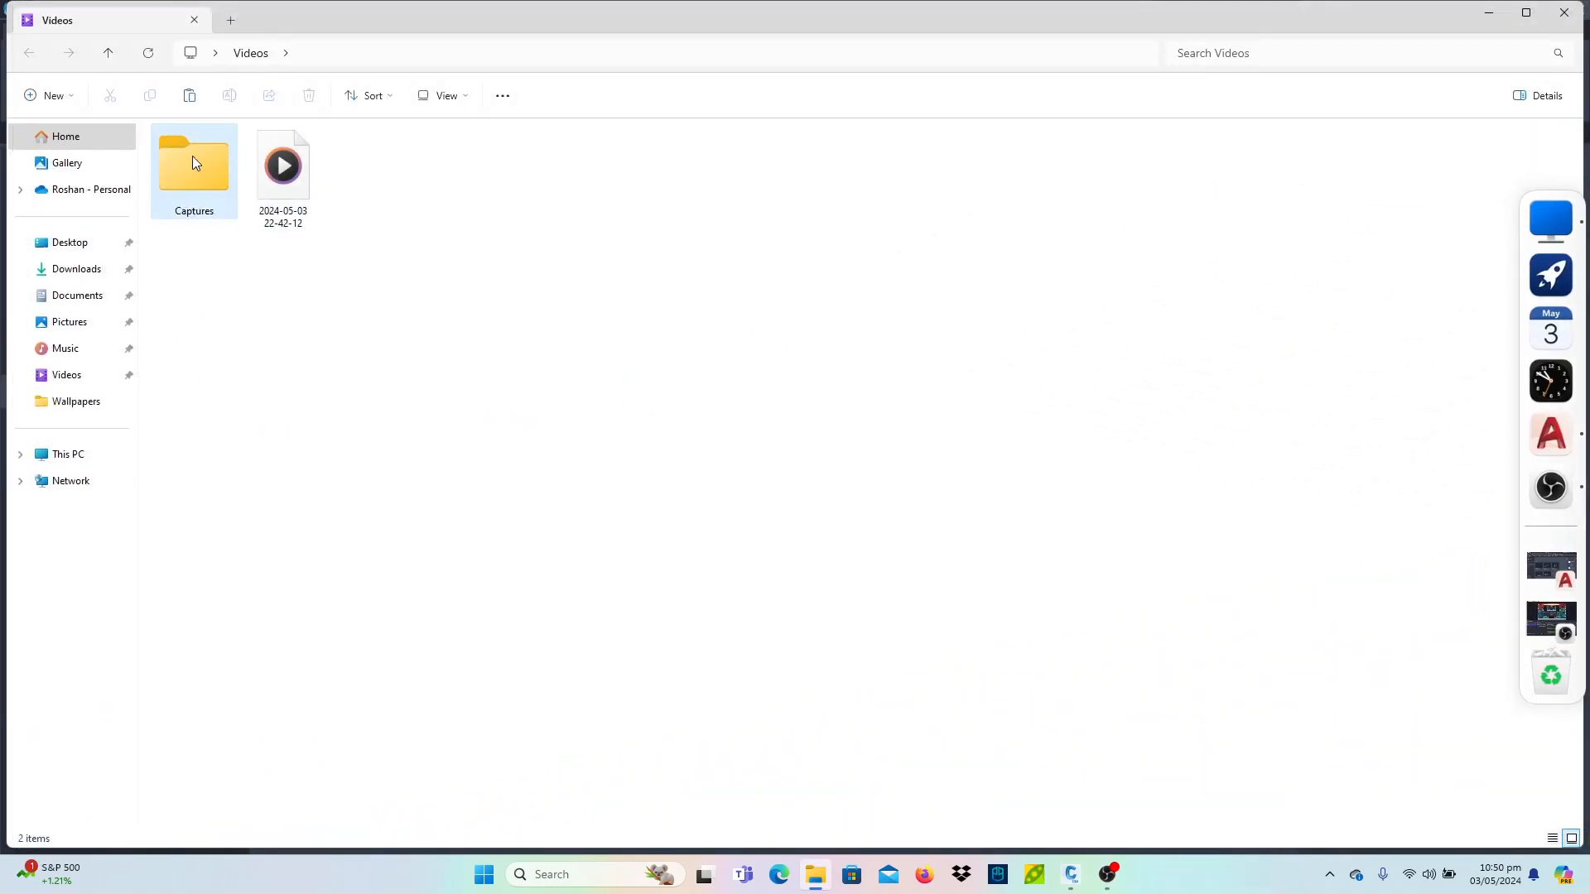
click(80, 297)
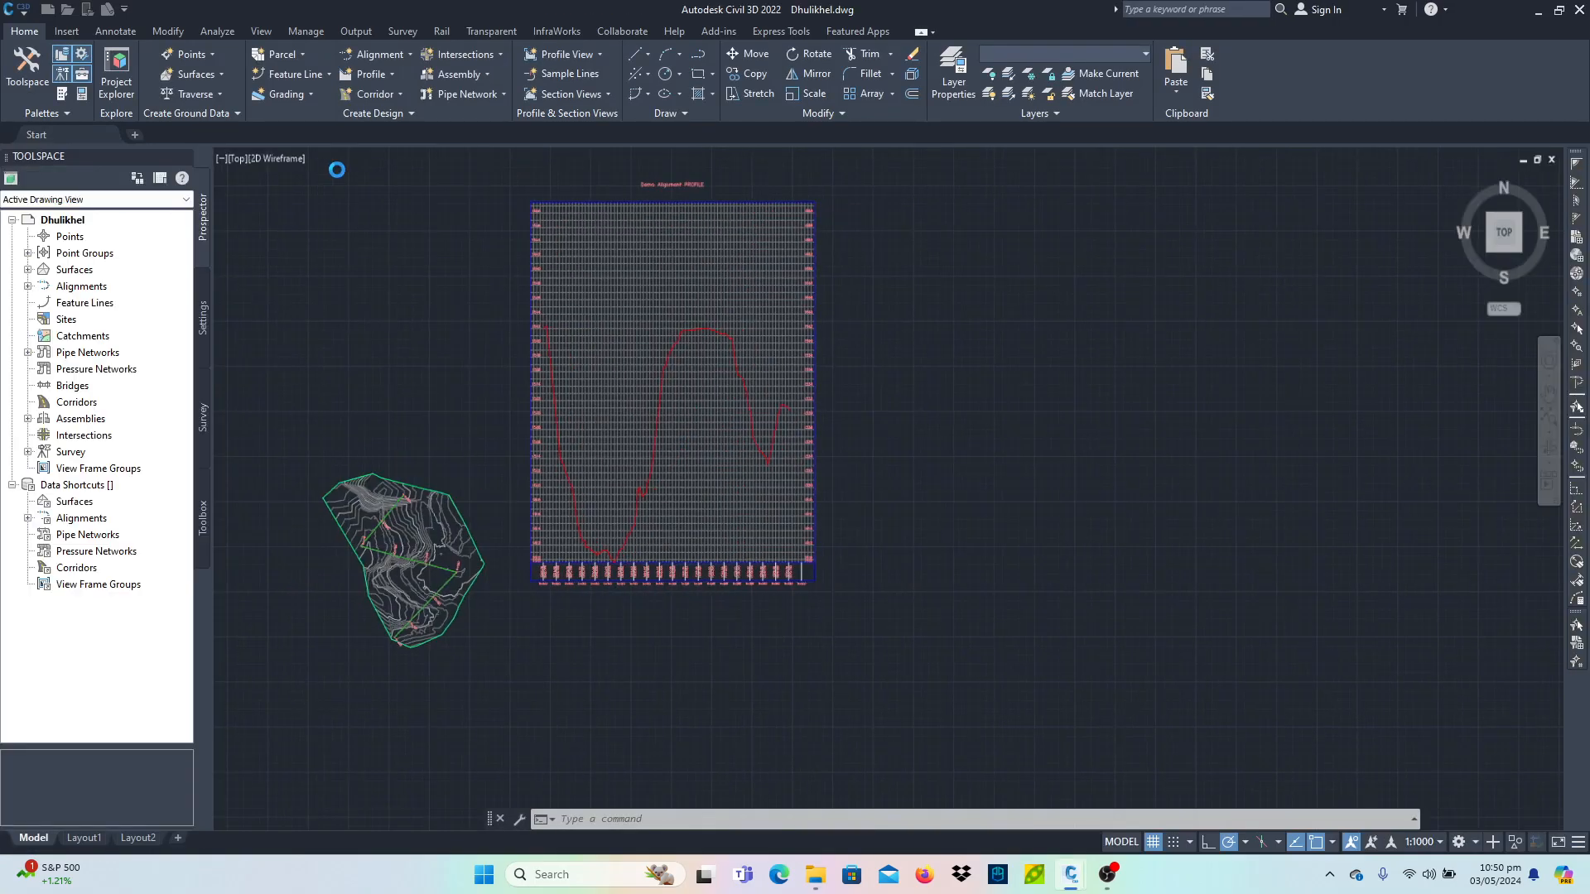
- Create a profile from the Dhulikhel surface along Demo Alignment and start drawing it in a profile view
click(386, 75)
click(430, 101)
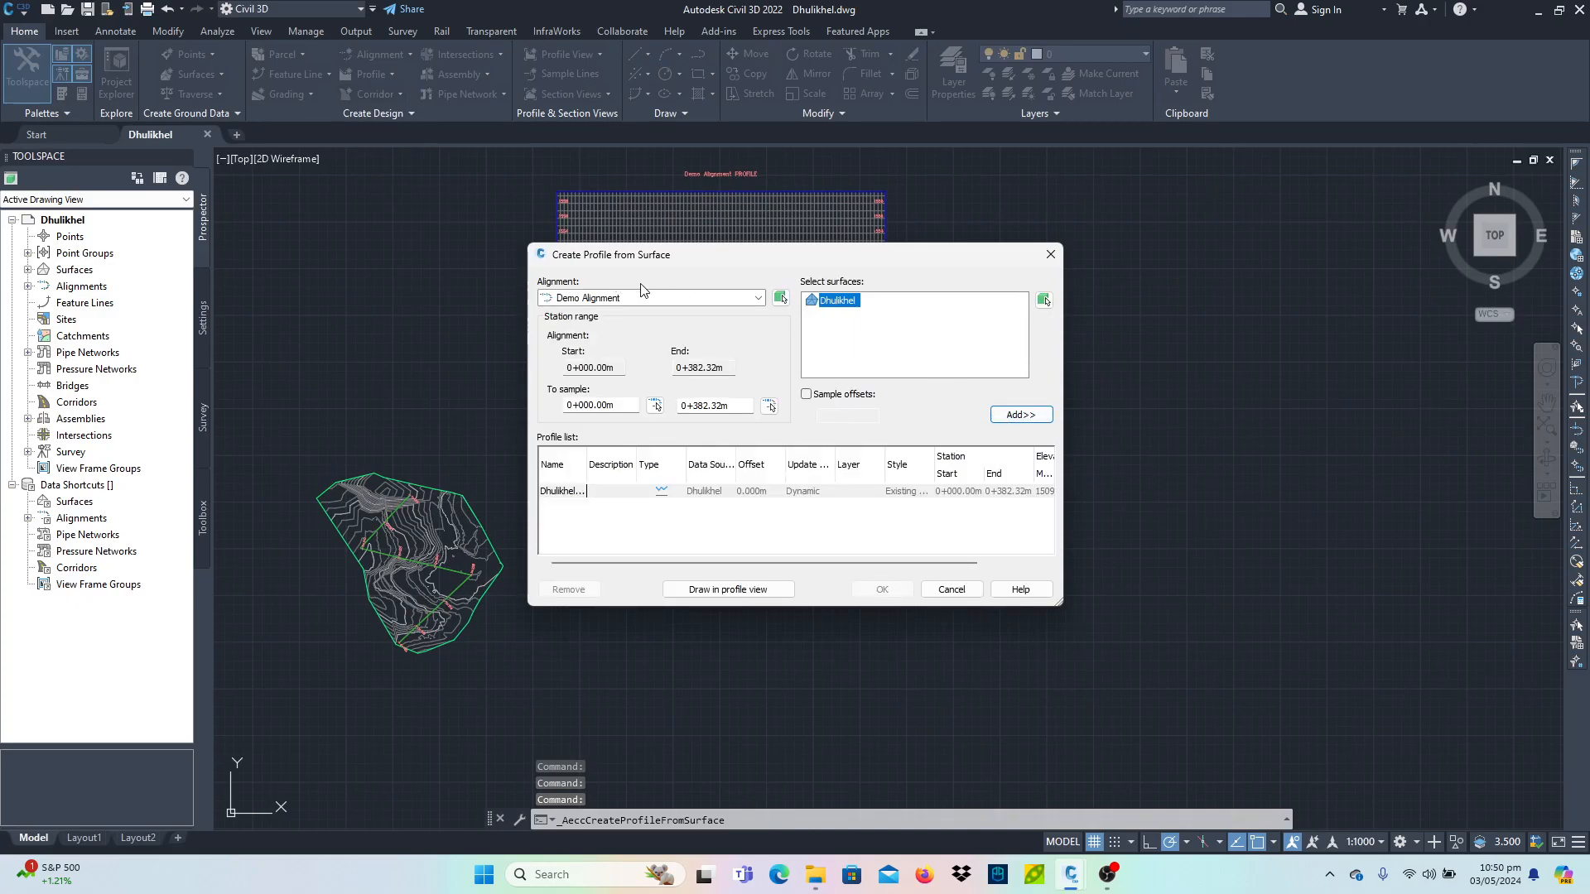
click(1021, 414)
click(722, 589)
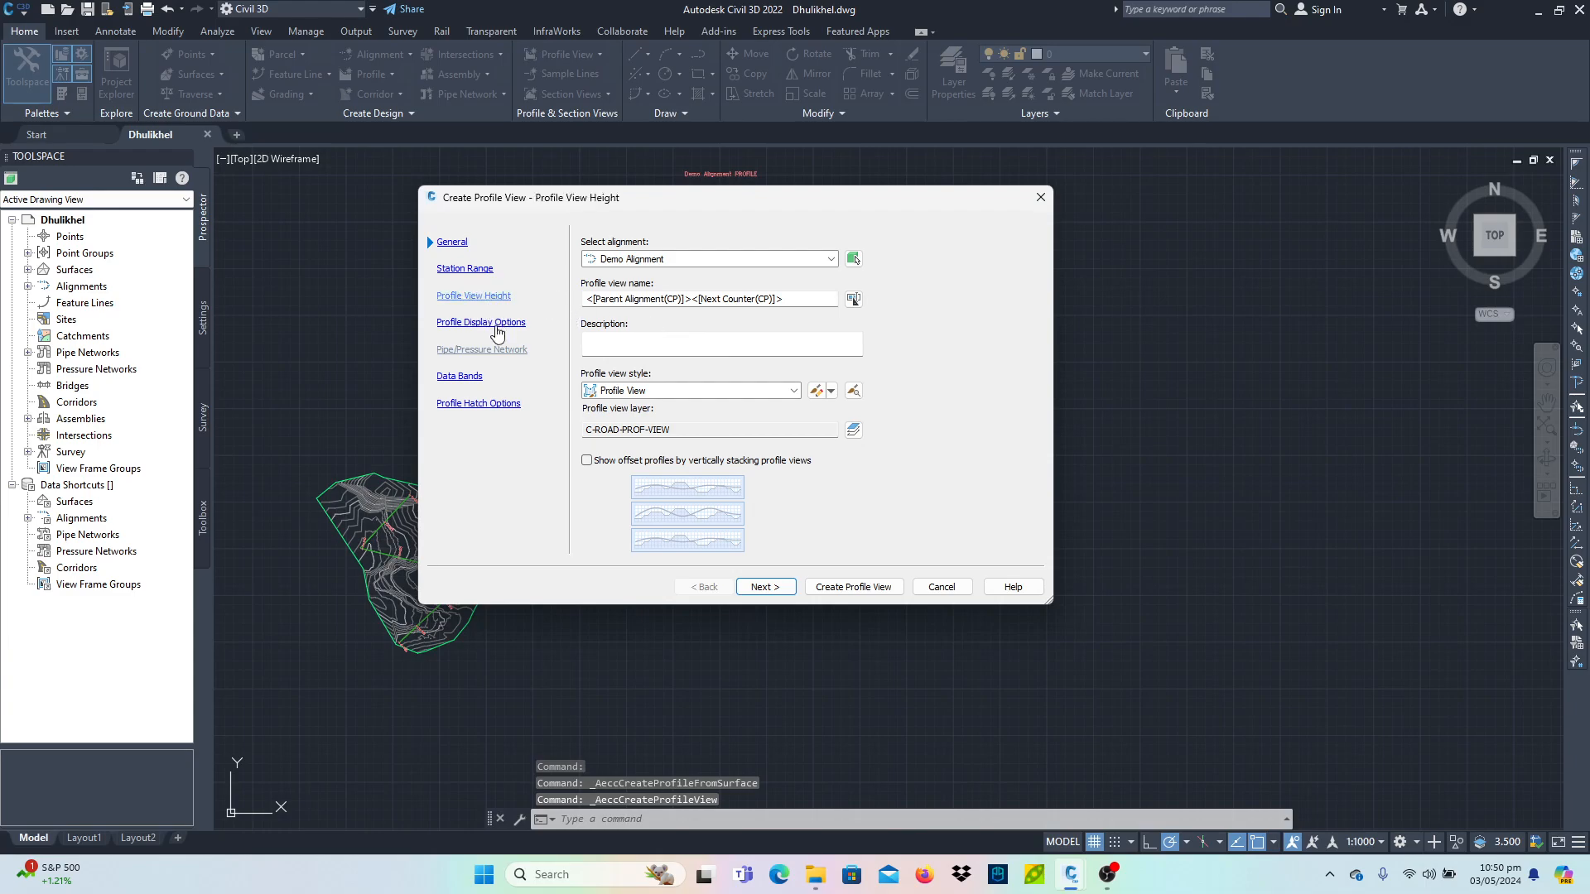
- Set a user-specified profile view height from 1500 m to 1550 m and place the new profile view right of the first one
click(487, 299)
click(598, 303)
text(1500)
key(Tab)
text(15)
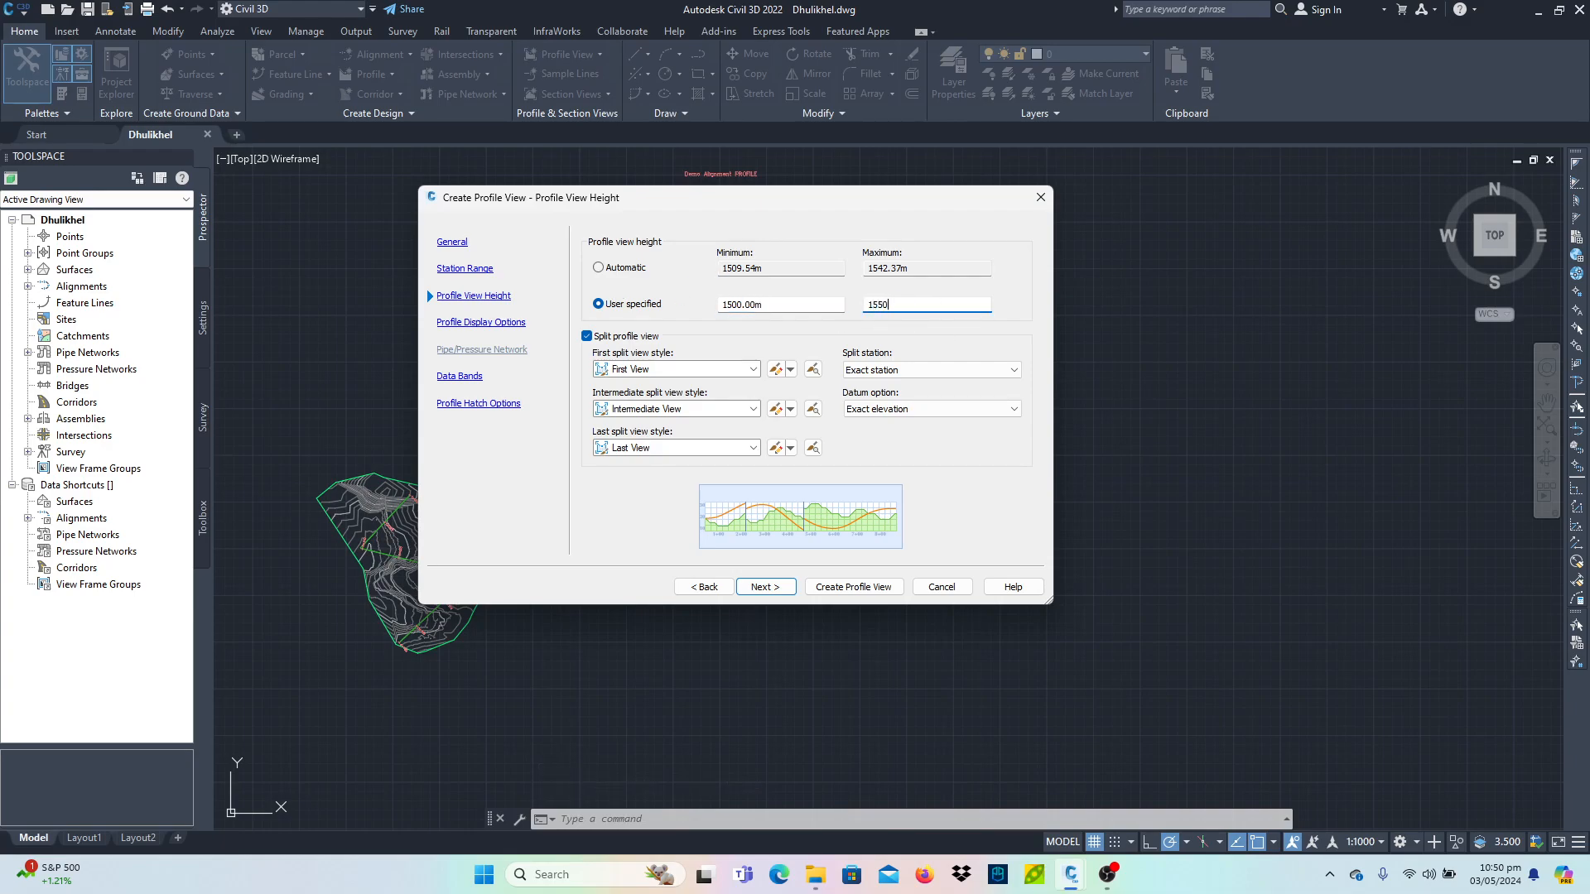
click(853, 586)
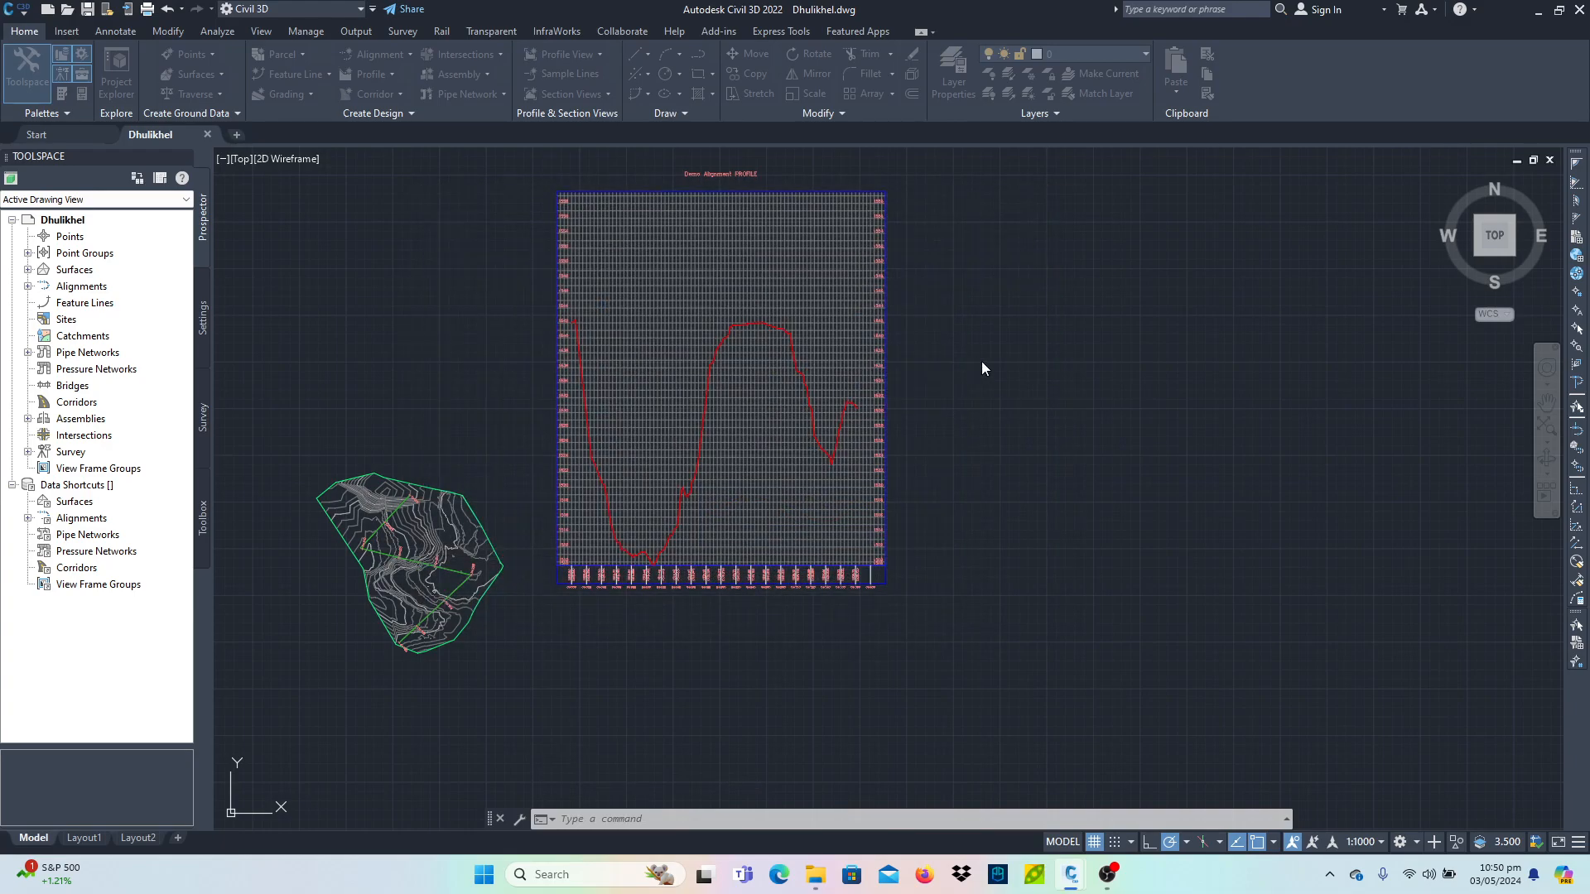
click(1066, 527)
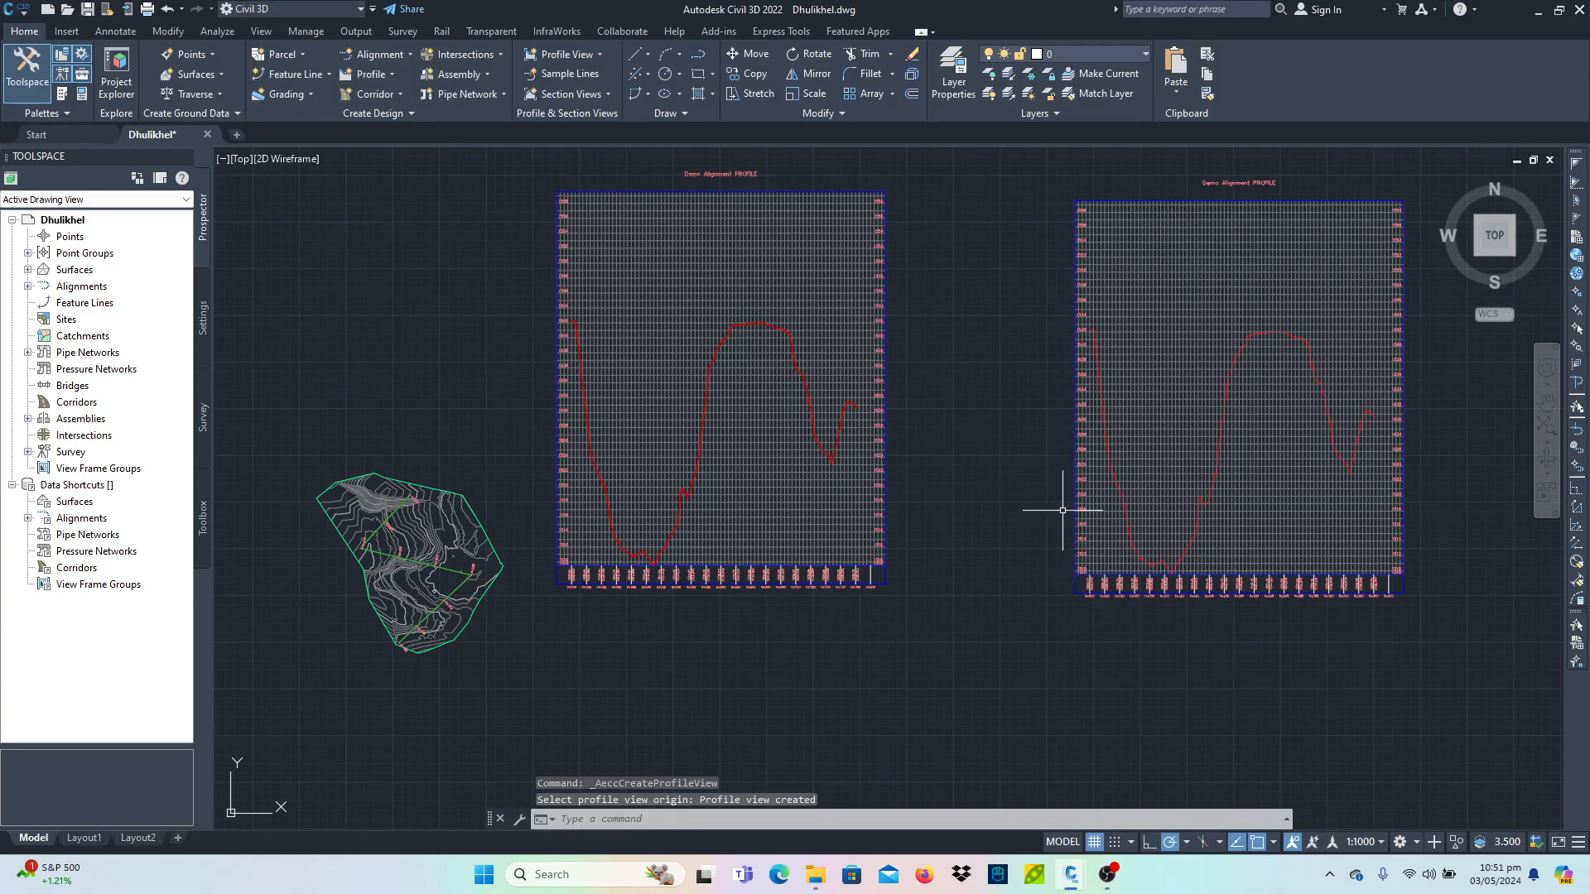
- Open the new profile view's style and turn off omitting the vertical grid in padding areas, then apply
middle_drag(1075, 504, 752, 536)
scroll(753, 535, up, 15)
scroll(704, 582, down, 15)
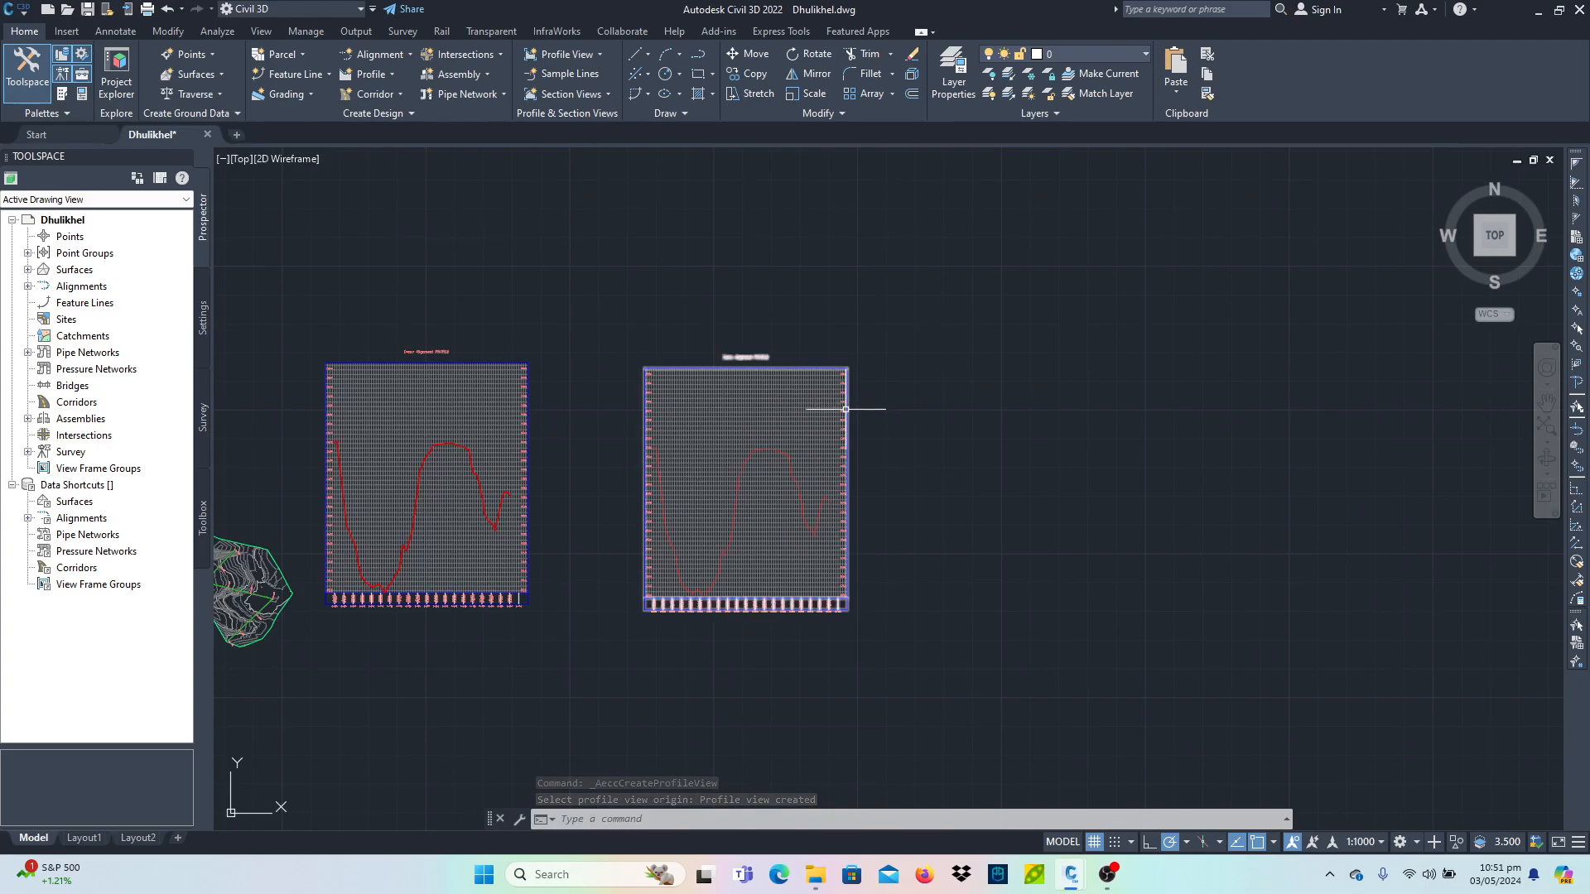
click(844, 410)
right_click(845, 410)
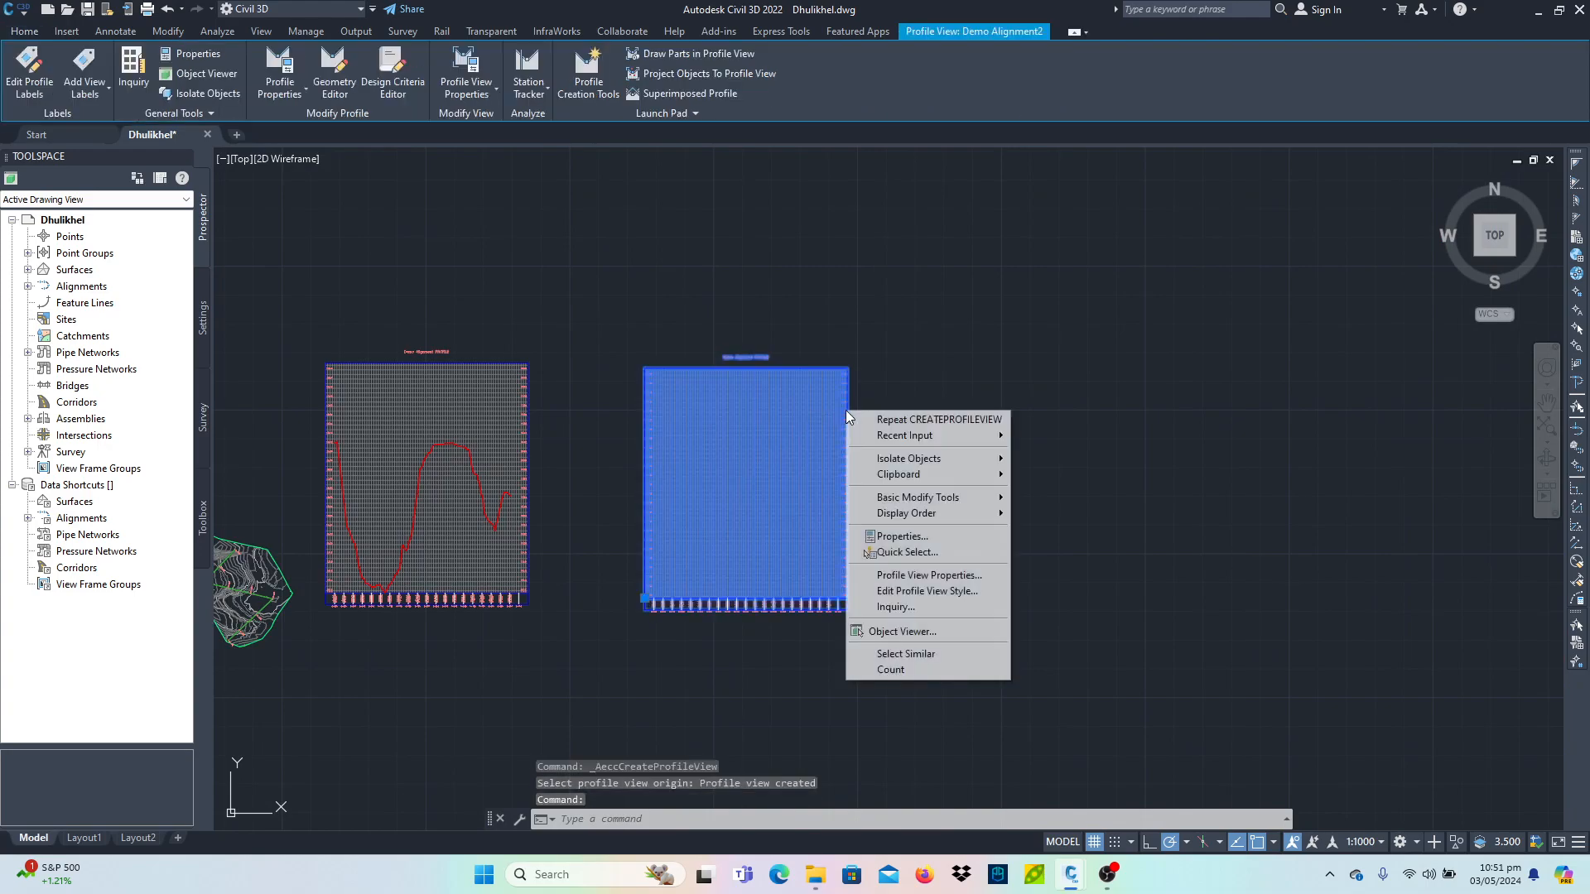
click(935, 592)
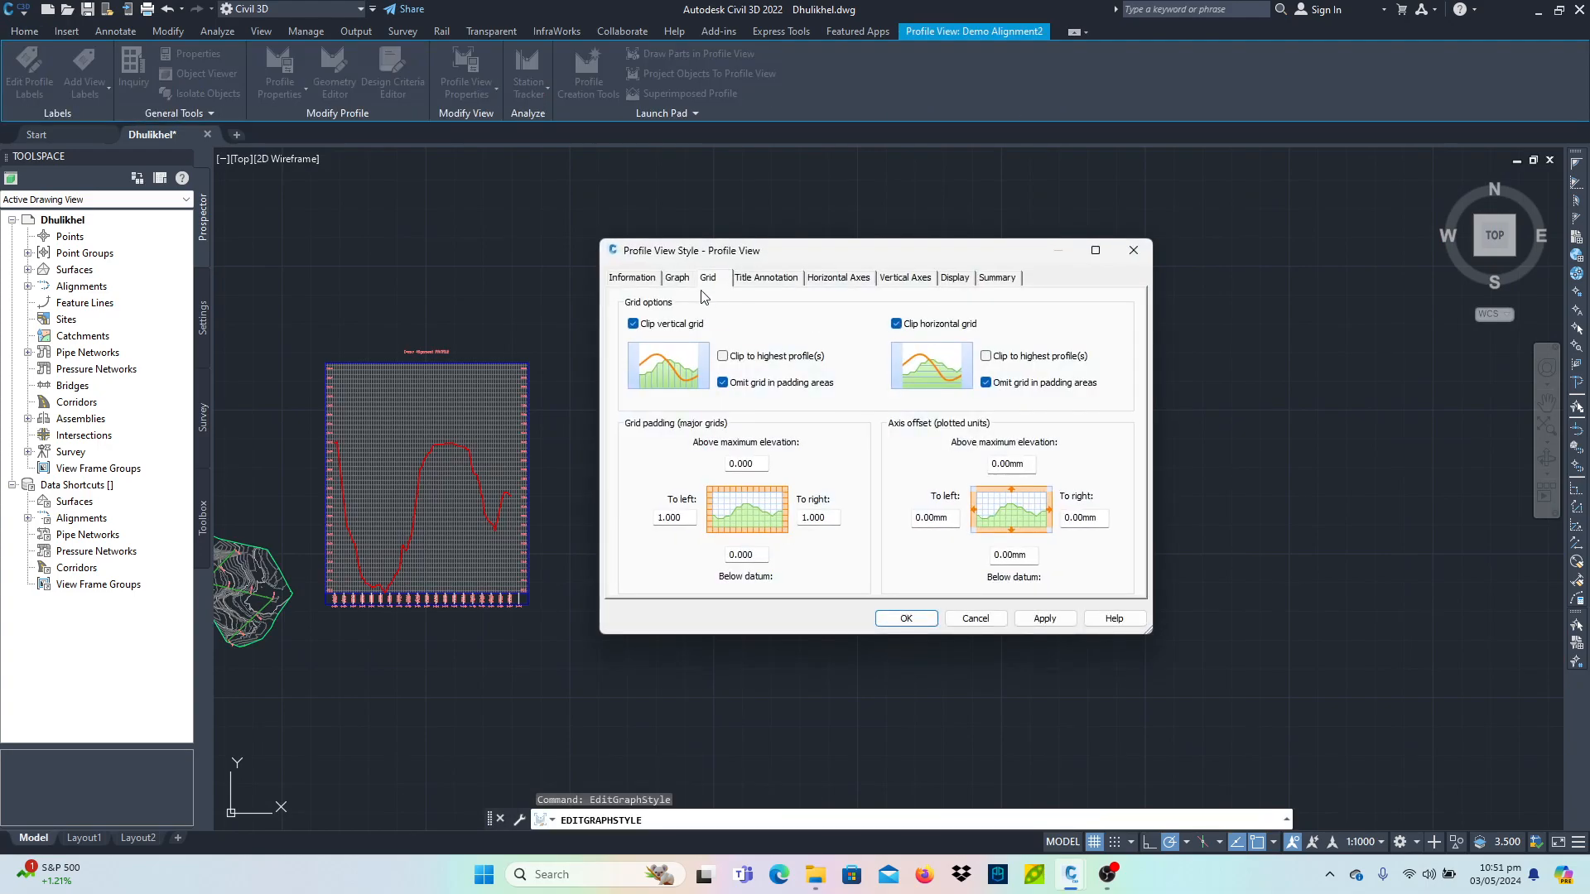
click(660, 279)
click(677, 278)
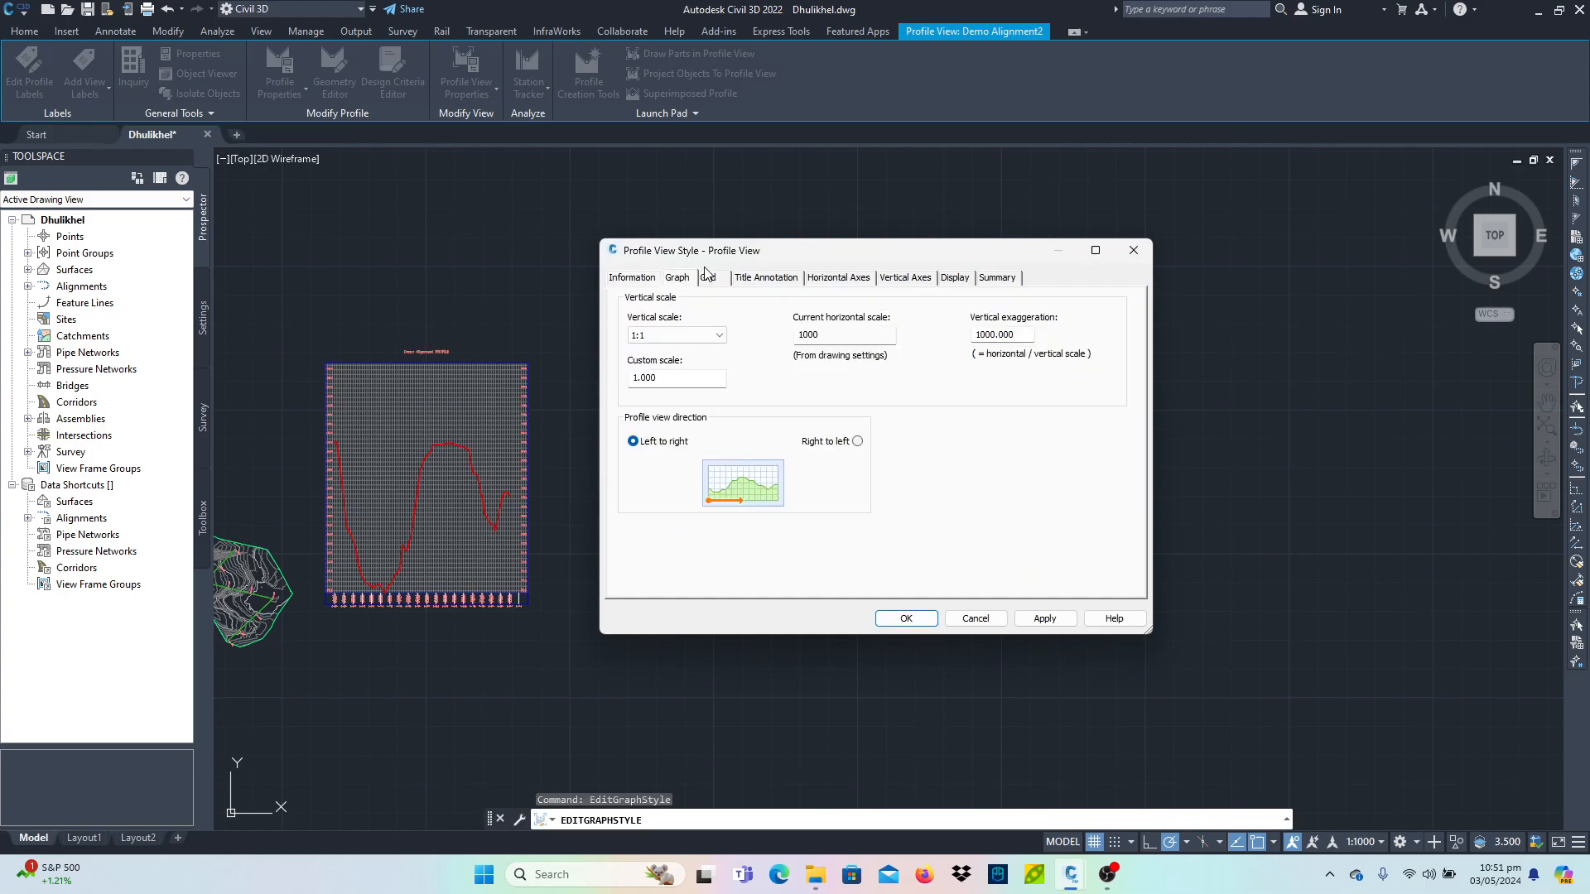
click(707, 277)
click(775, 381)
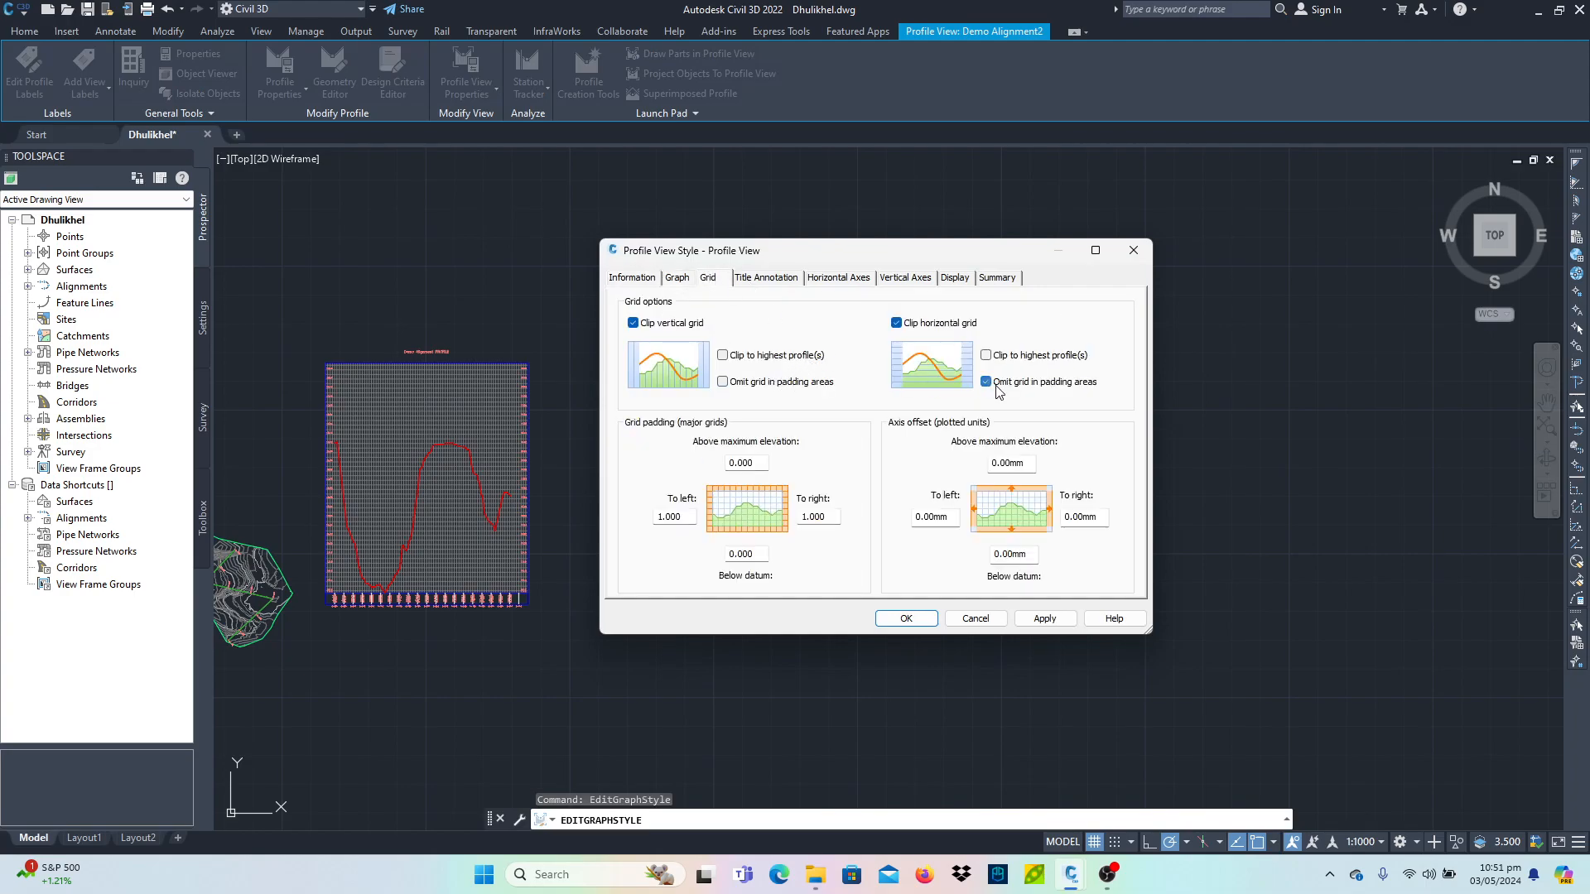
click(1047, 617)
- Turn off clipping of both the vertical and horizontal grid and confirm the profile view style
mouse_move(890, 253)
mouse_down()
mouse_move(1279, 256)
mouse_move(1233, 218)
mouse_up()
click(1014, 289)
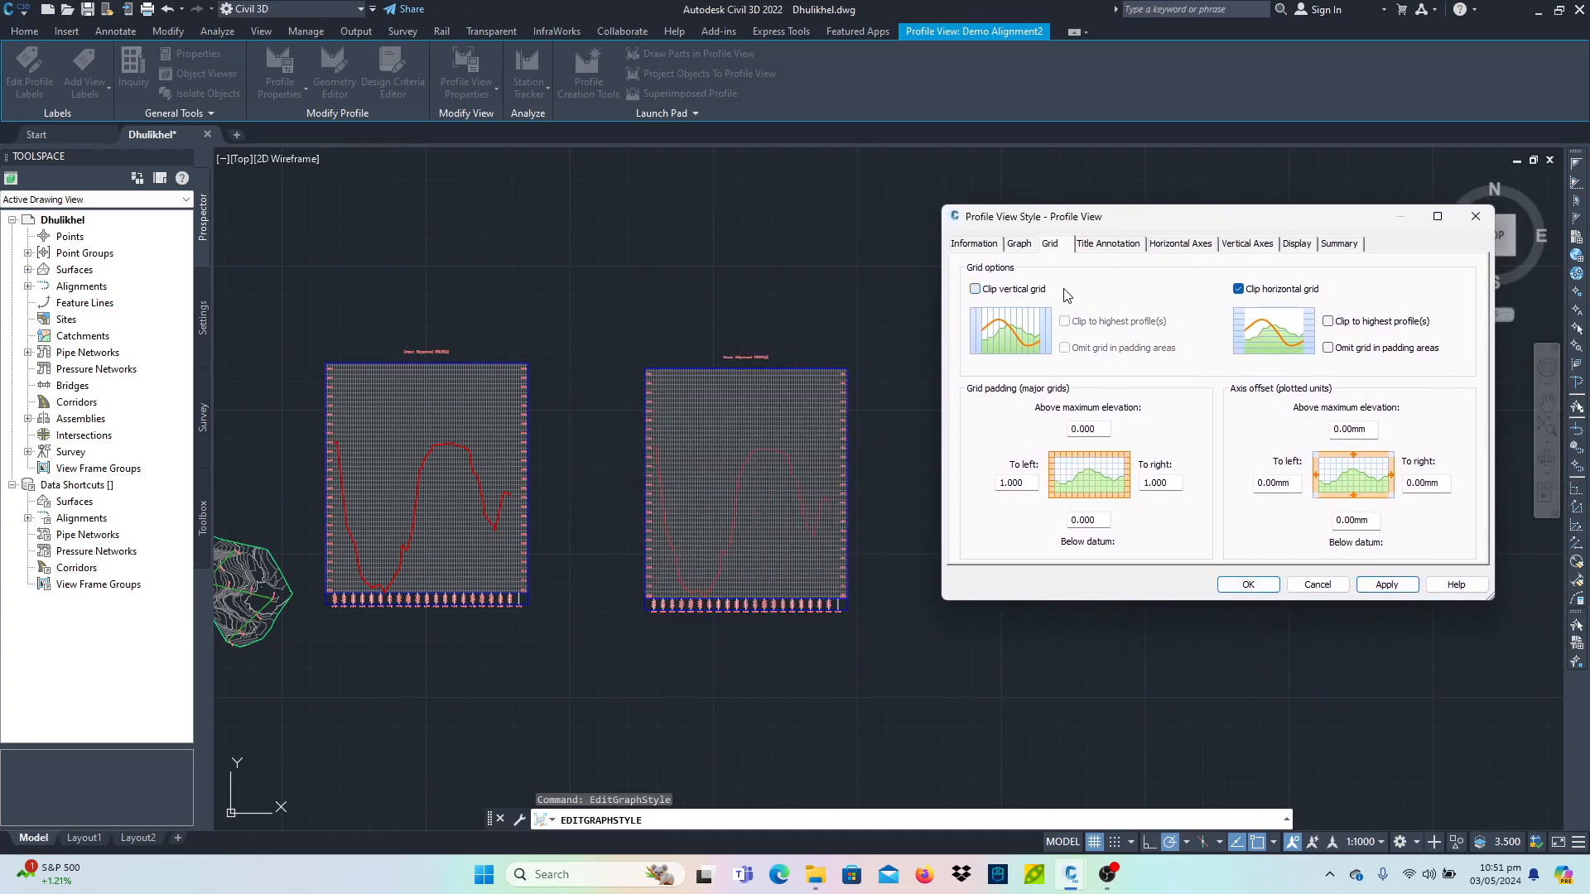
click(1273, 287)
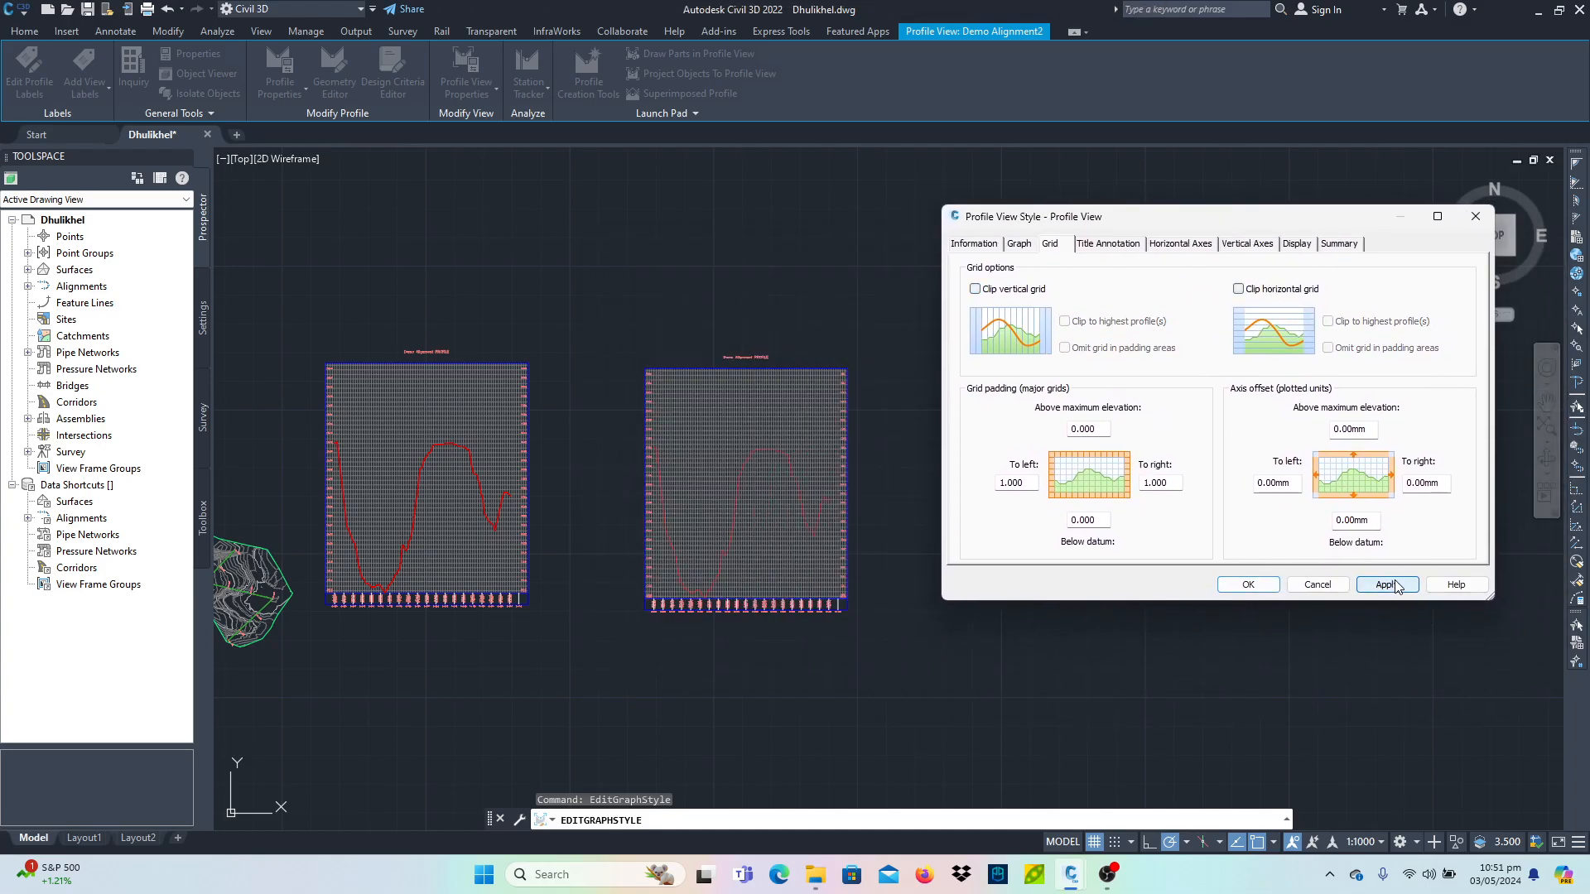
click(1248, 584)
- In the new profile view's properties, switch to a user-specified elevation range and turn off the split profile view
scroll(770, 544, up, 2)
scroll(770, 544, up, 3)
scroll(774, 543, down, 4)
scroll(559, 563, up, 5)
click(564, 550)
right_click(563, 554)
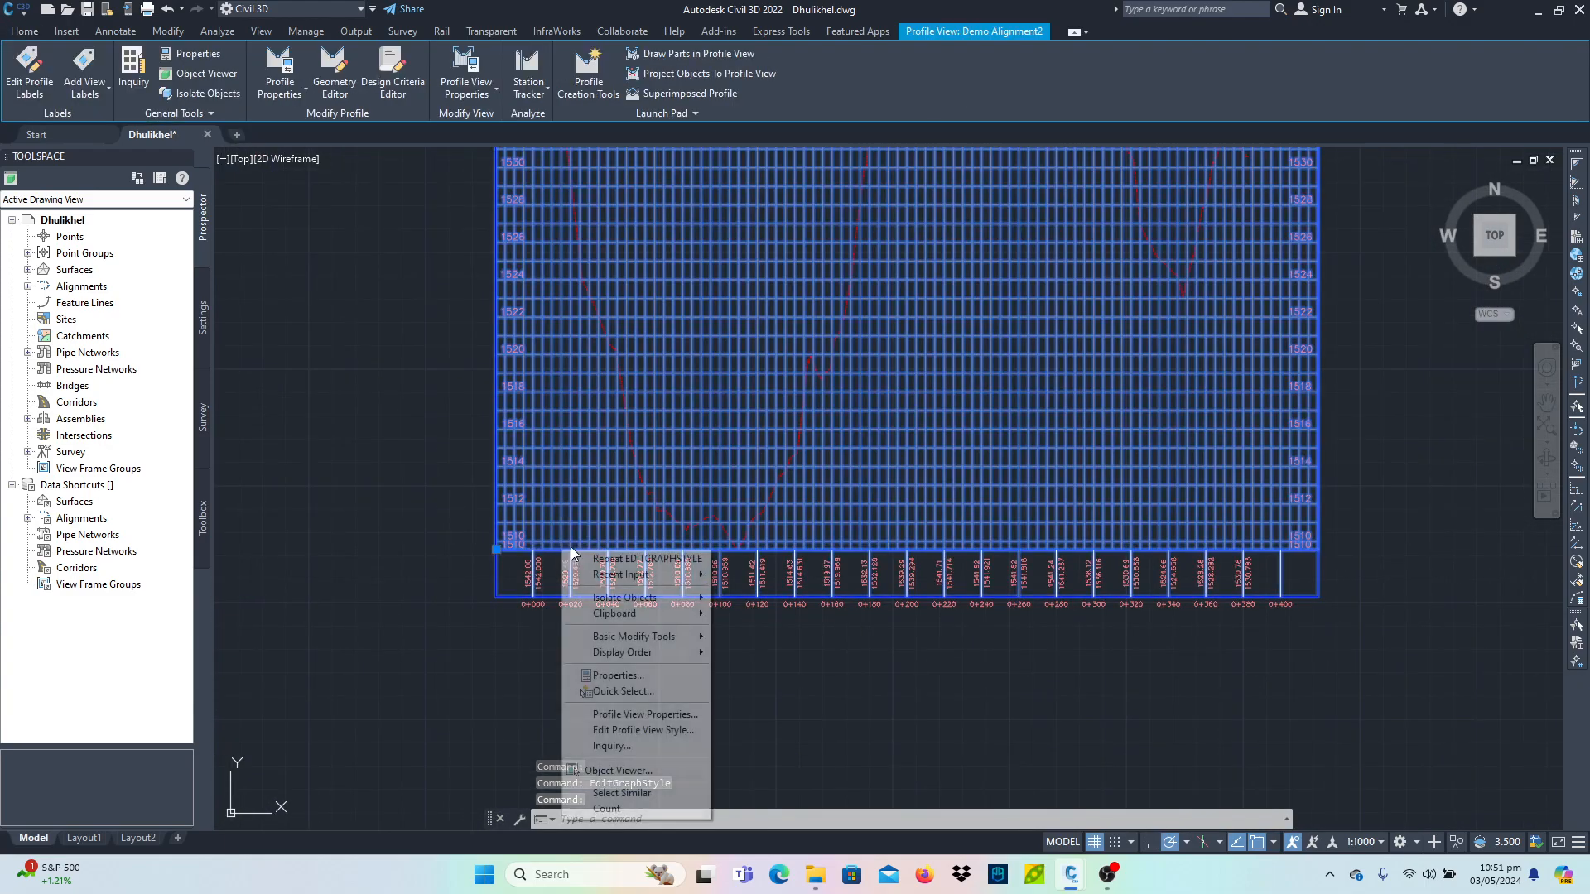
click(692, 715)
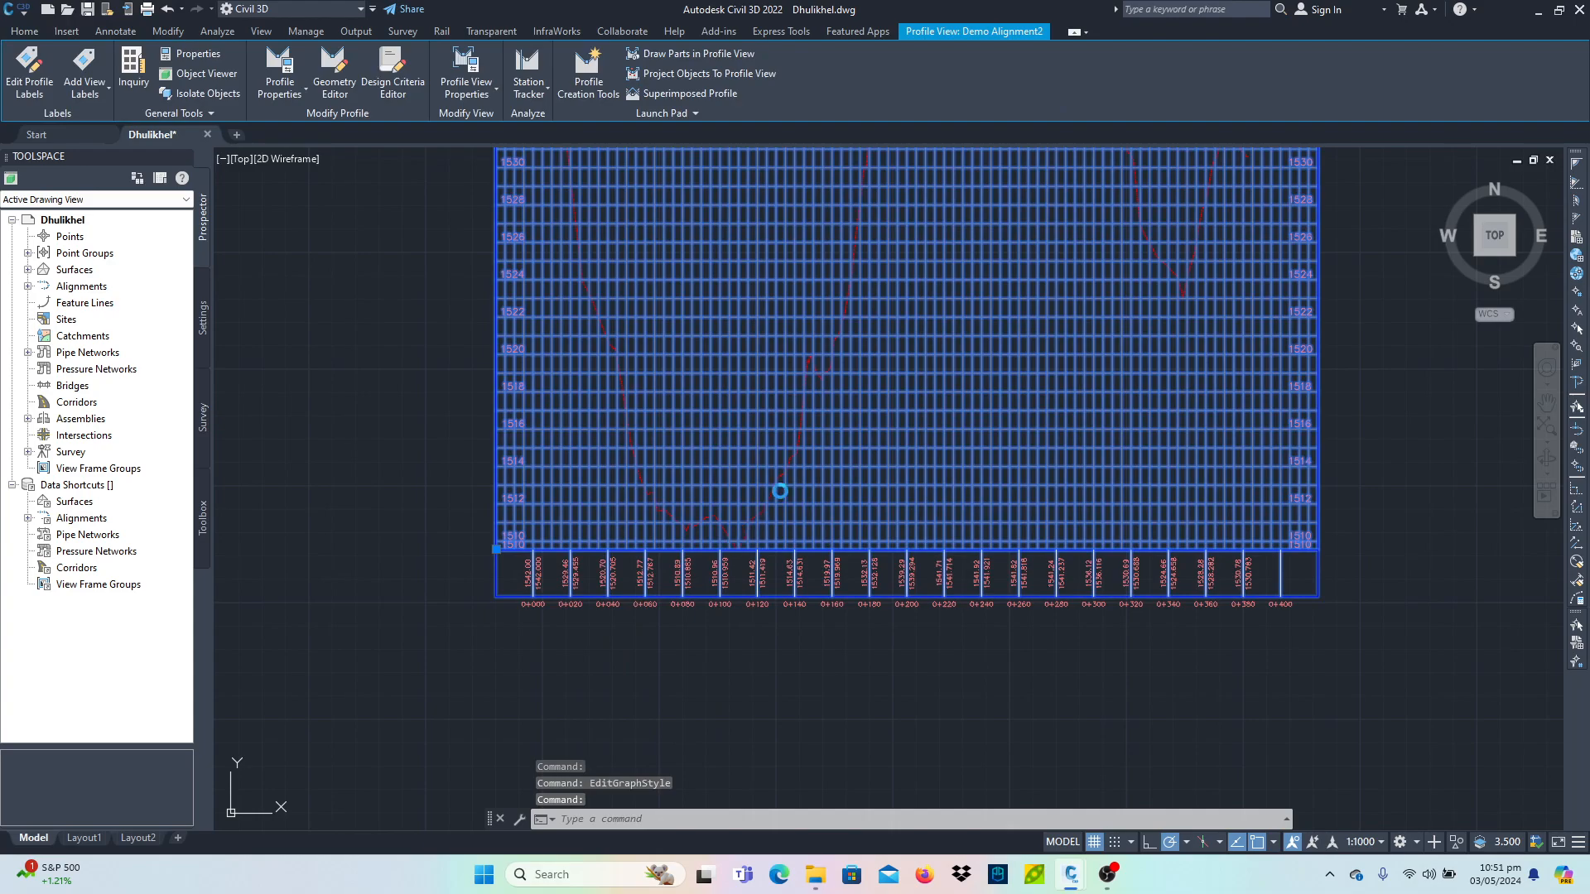
click(530, 258)
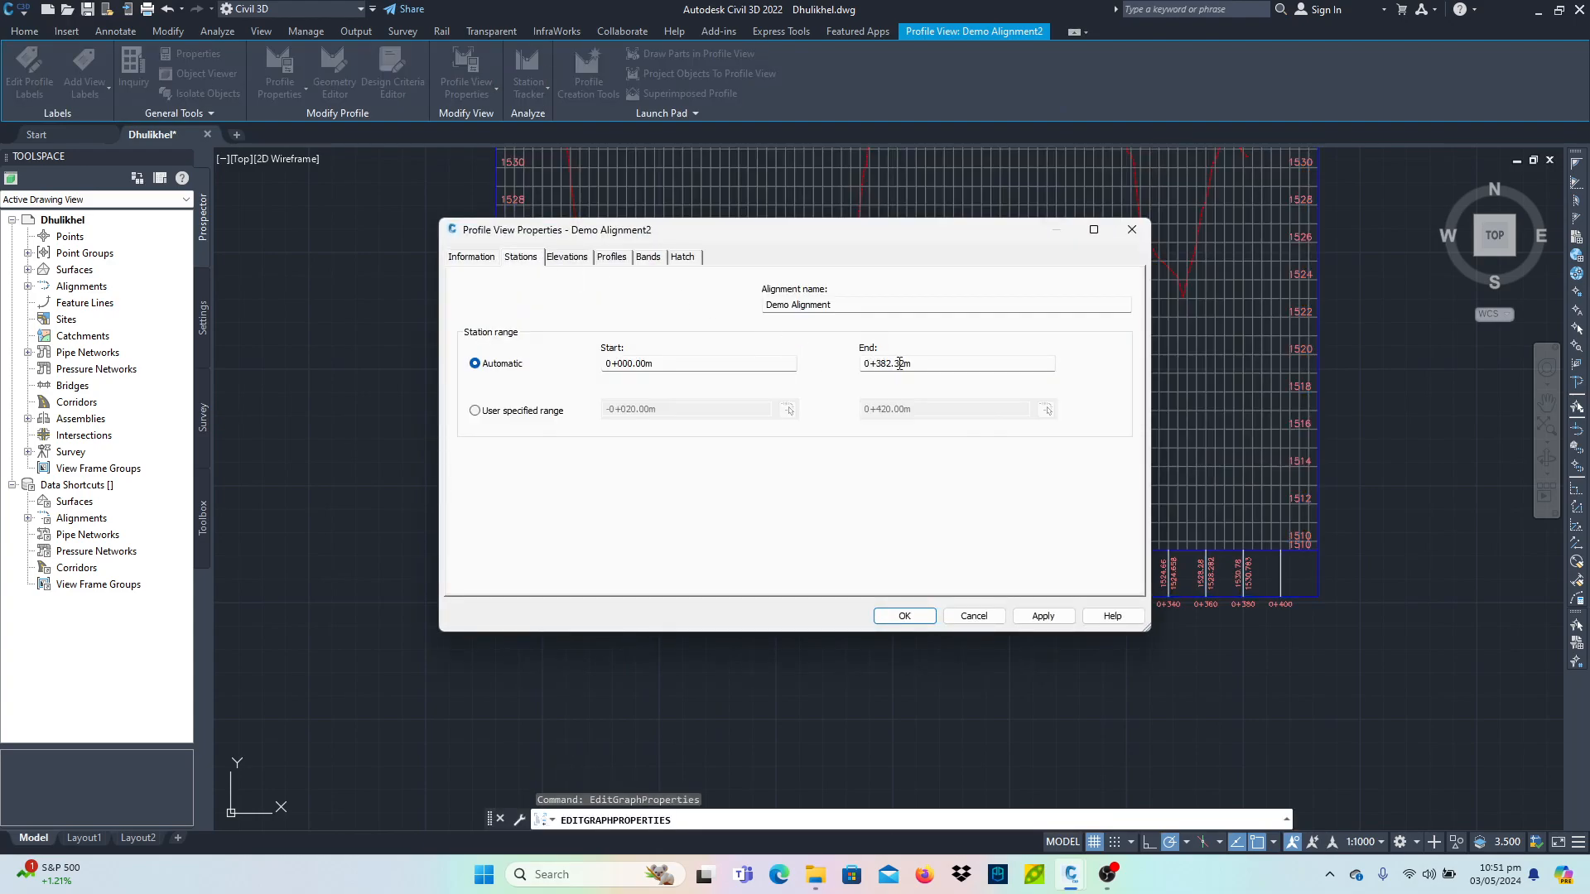
click(568, 257)
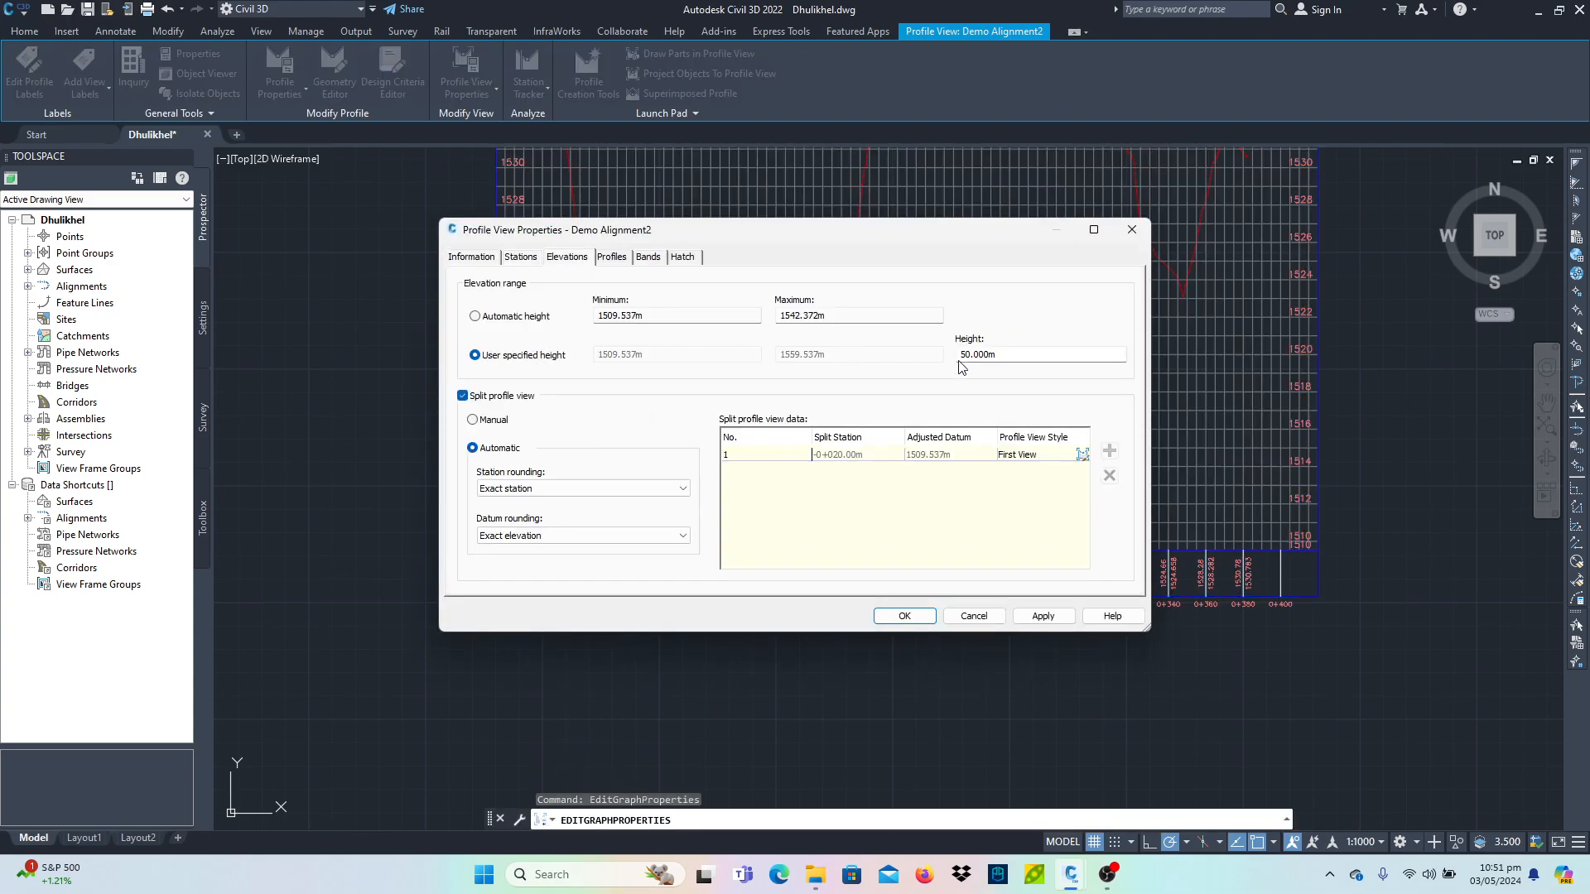
drag(1009, 351, 732, 353)
click(534, 317)
click(537, 356)
click(500, 398)
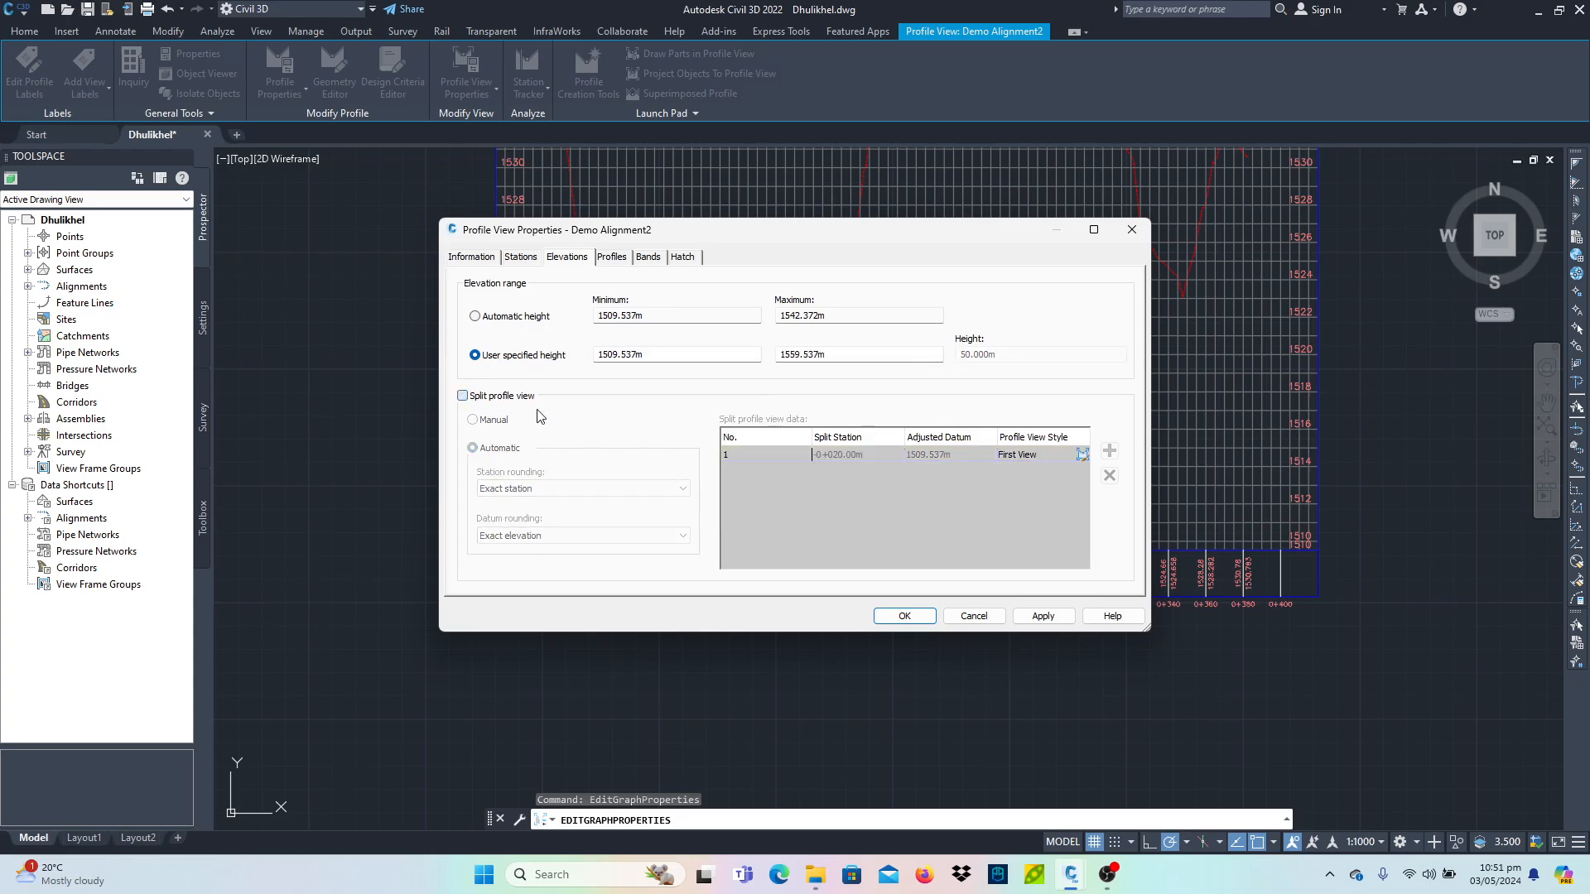
click(1041, 617)
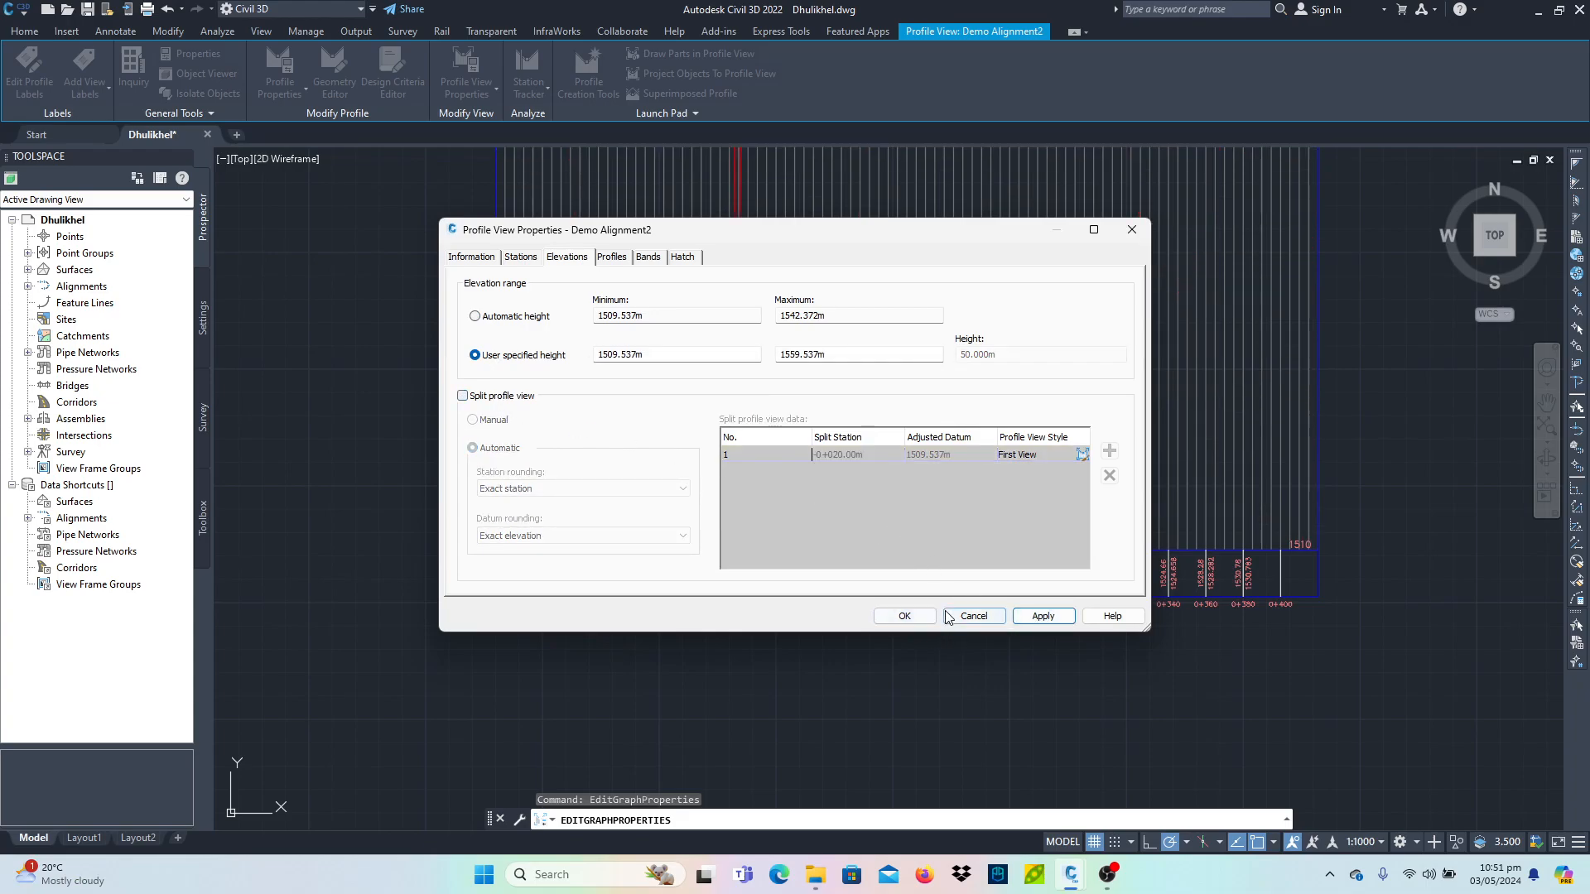
click(904, 617)
- Delete the second profile view
scroll(872, 598, down, 8)
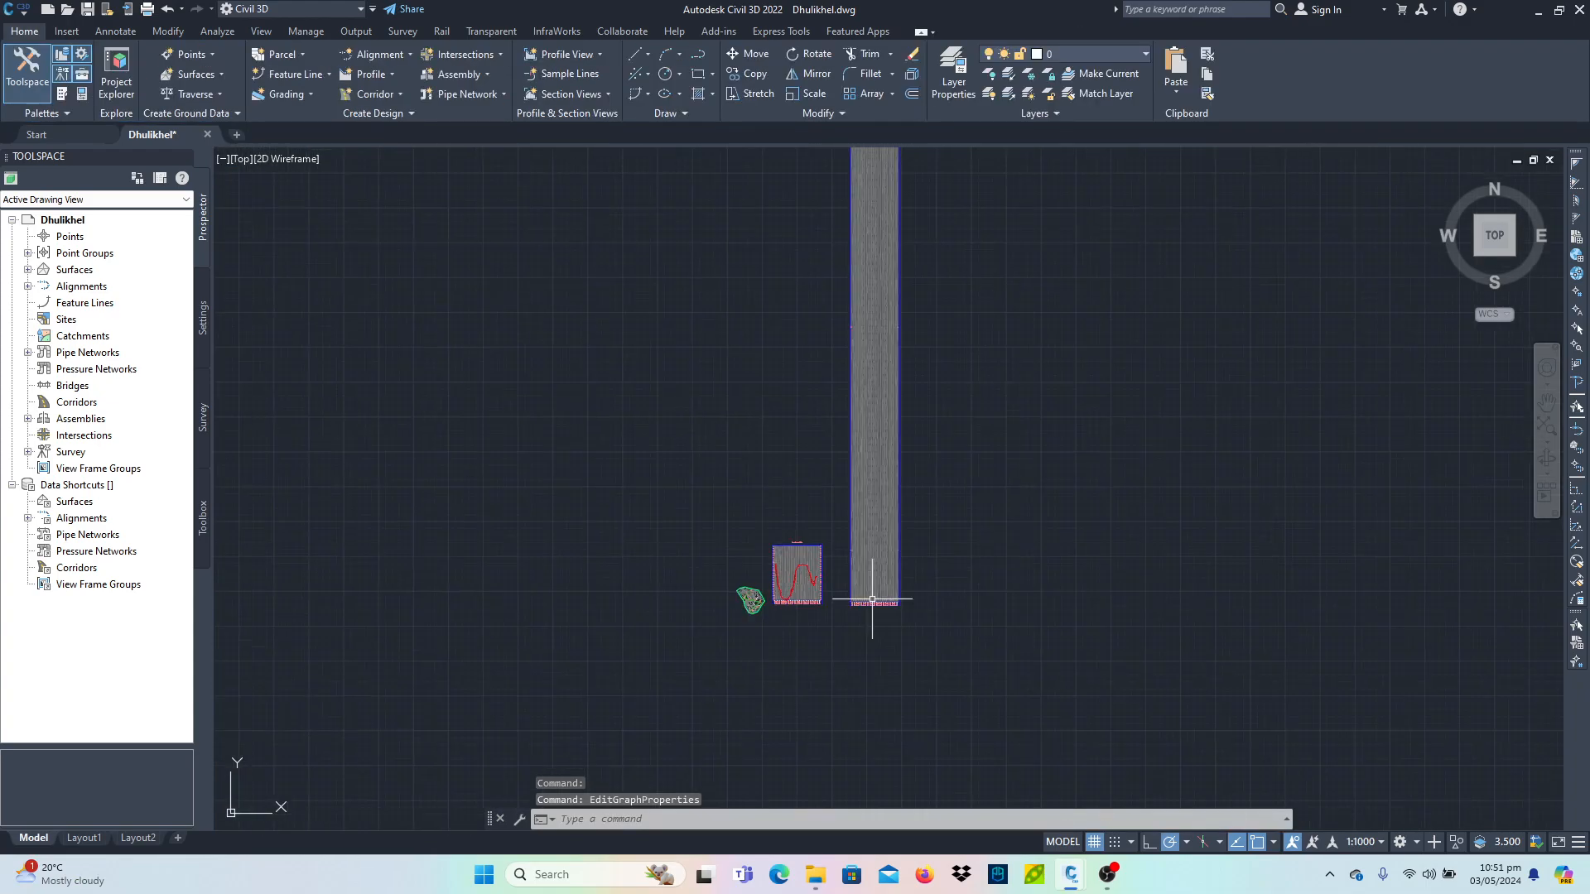
scroll(872, 598, up, 8)
click(837, 383)
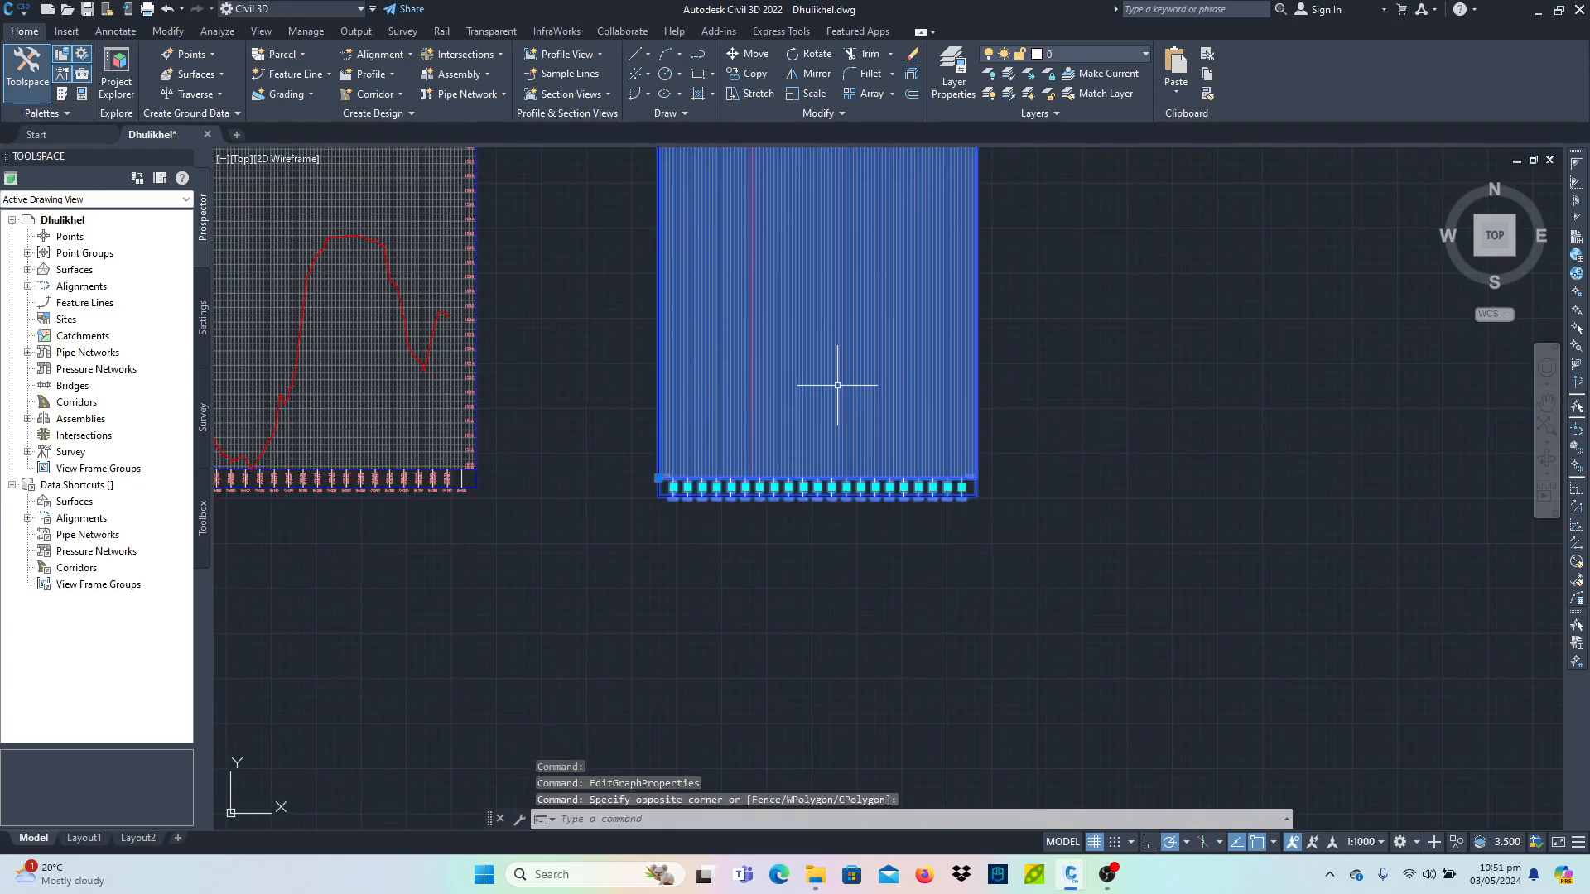
key(Delete)
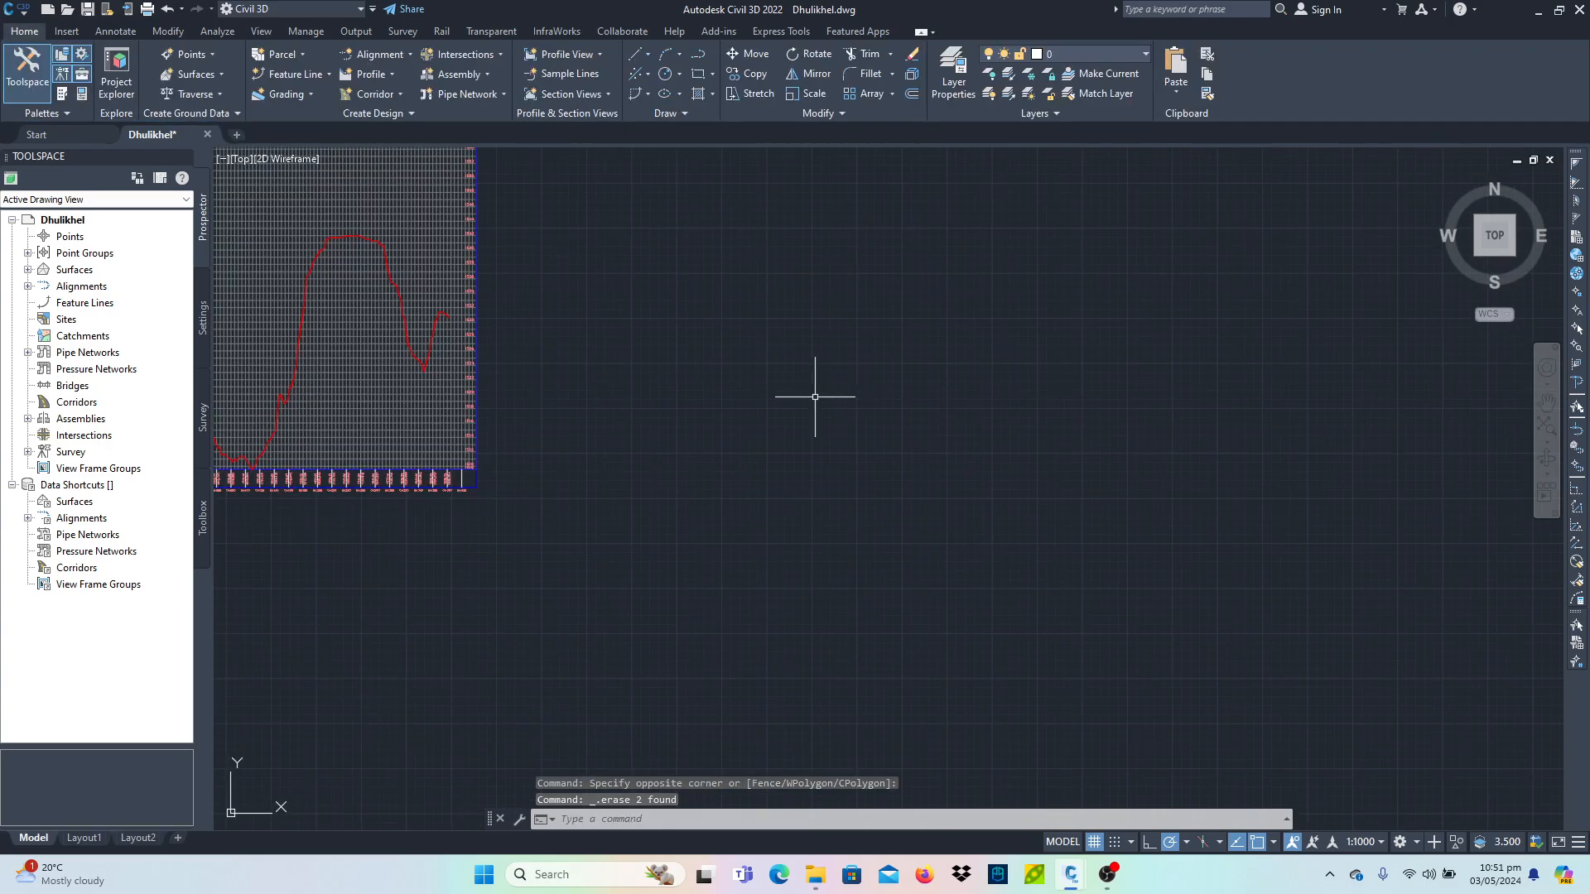
- In the profile view's properties, turn off the split profile view and set the elevation range from 1500 m to 1550 m, then apply
scroll(640, 467, down, 3)
middle_drag(640, 466, 803, 480)
scroll(803, 479, down, 1)
scroll(729, 417, up, 3)
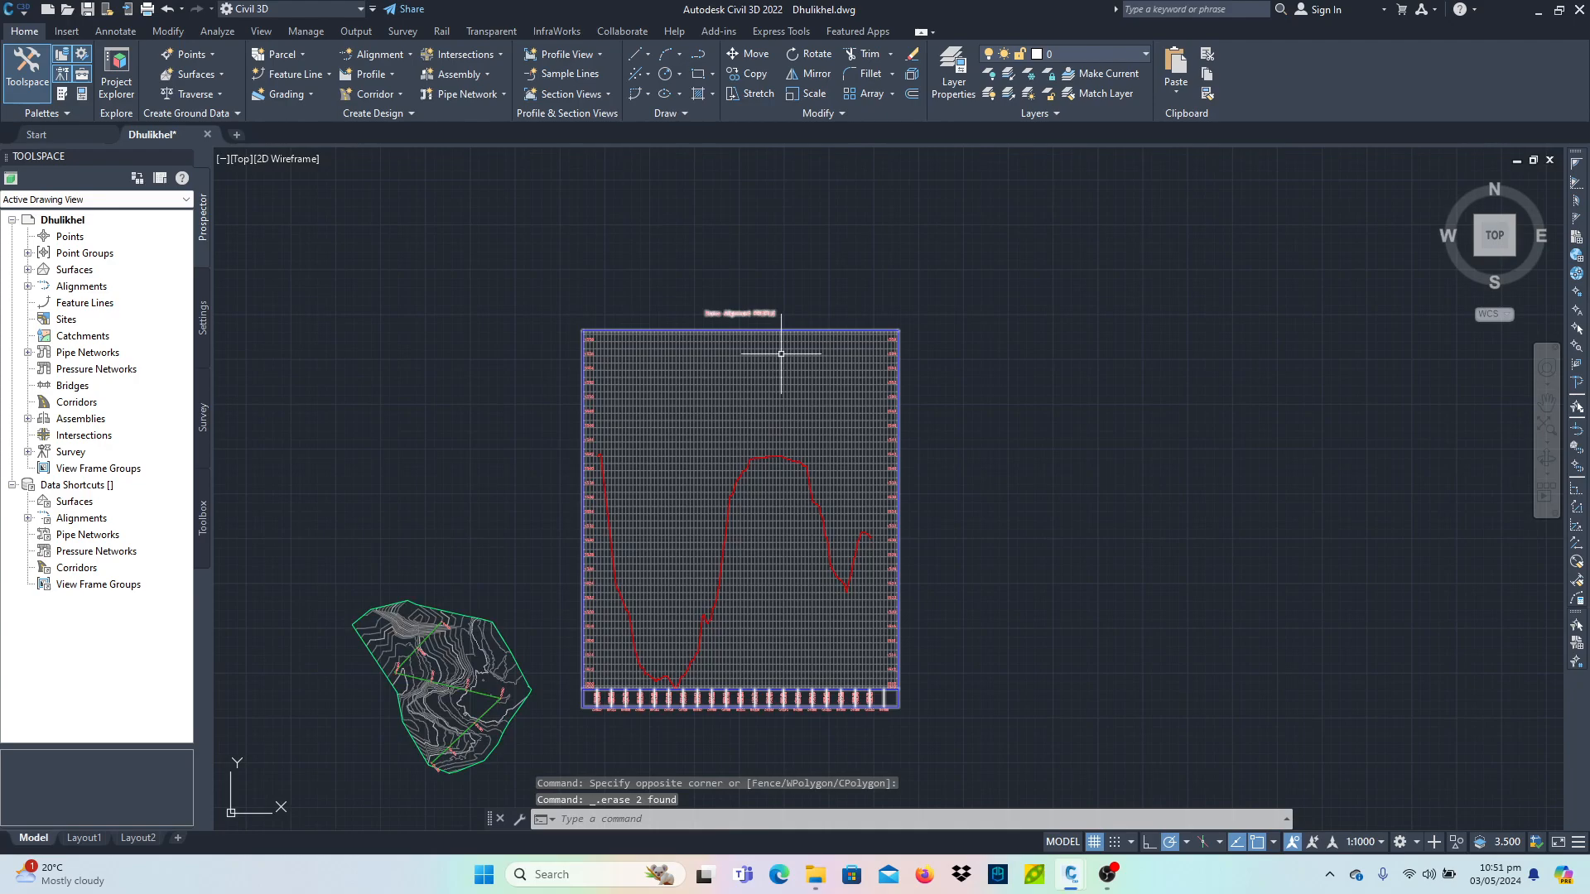
click(782, 356)
right_click(782, 355)
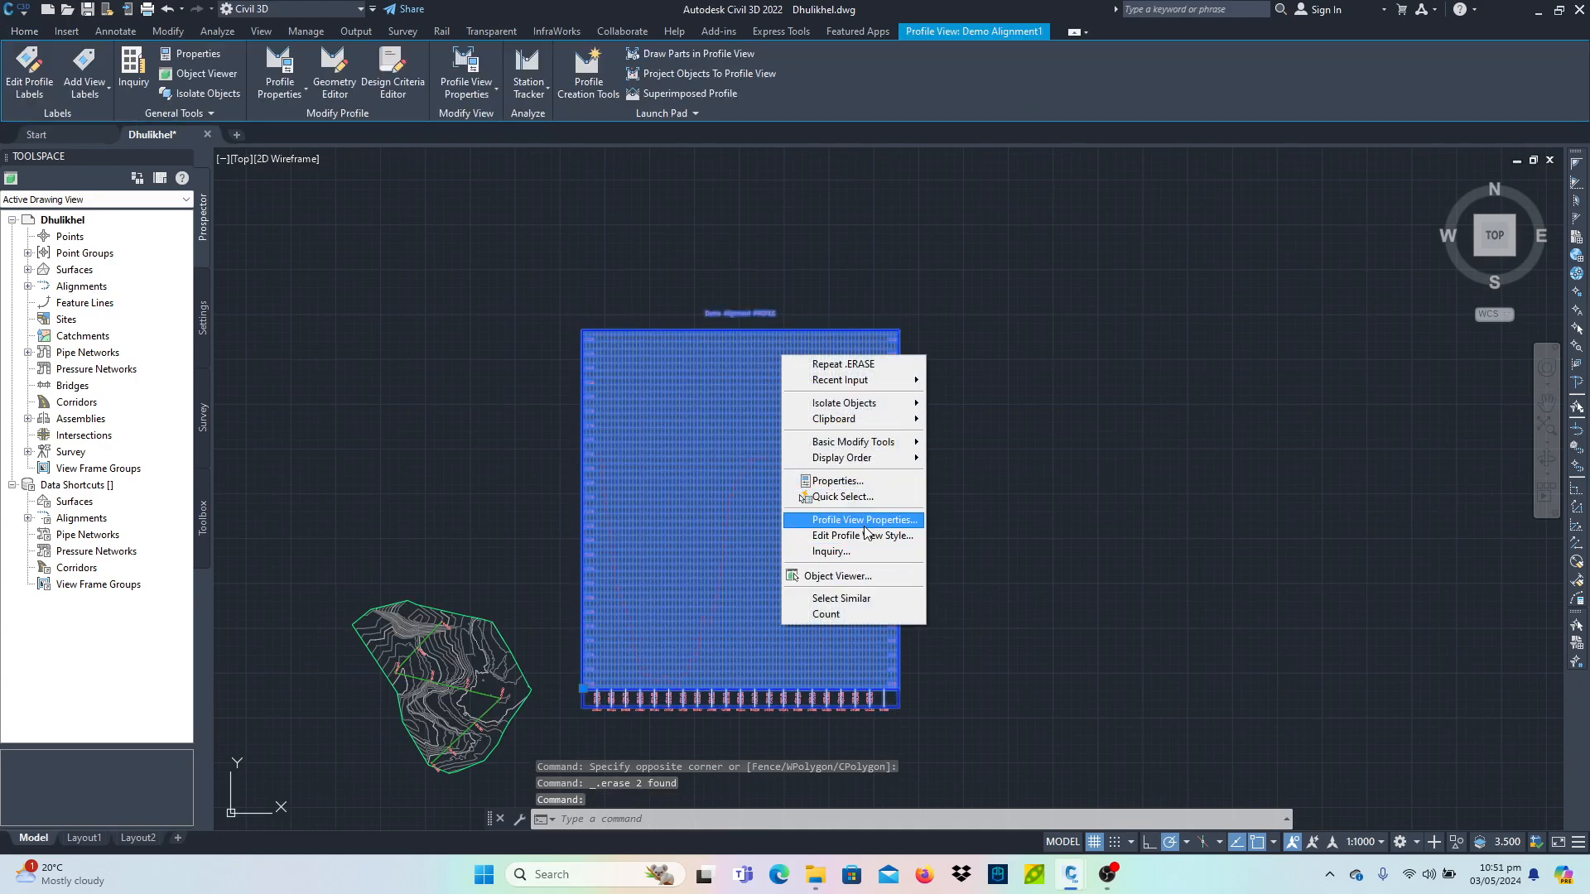
click(871, 527)
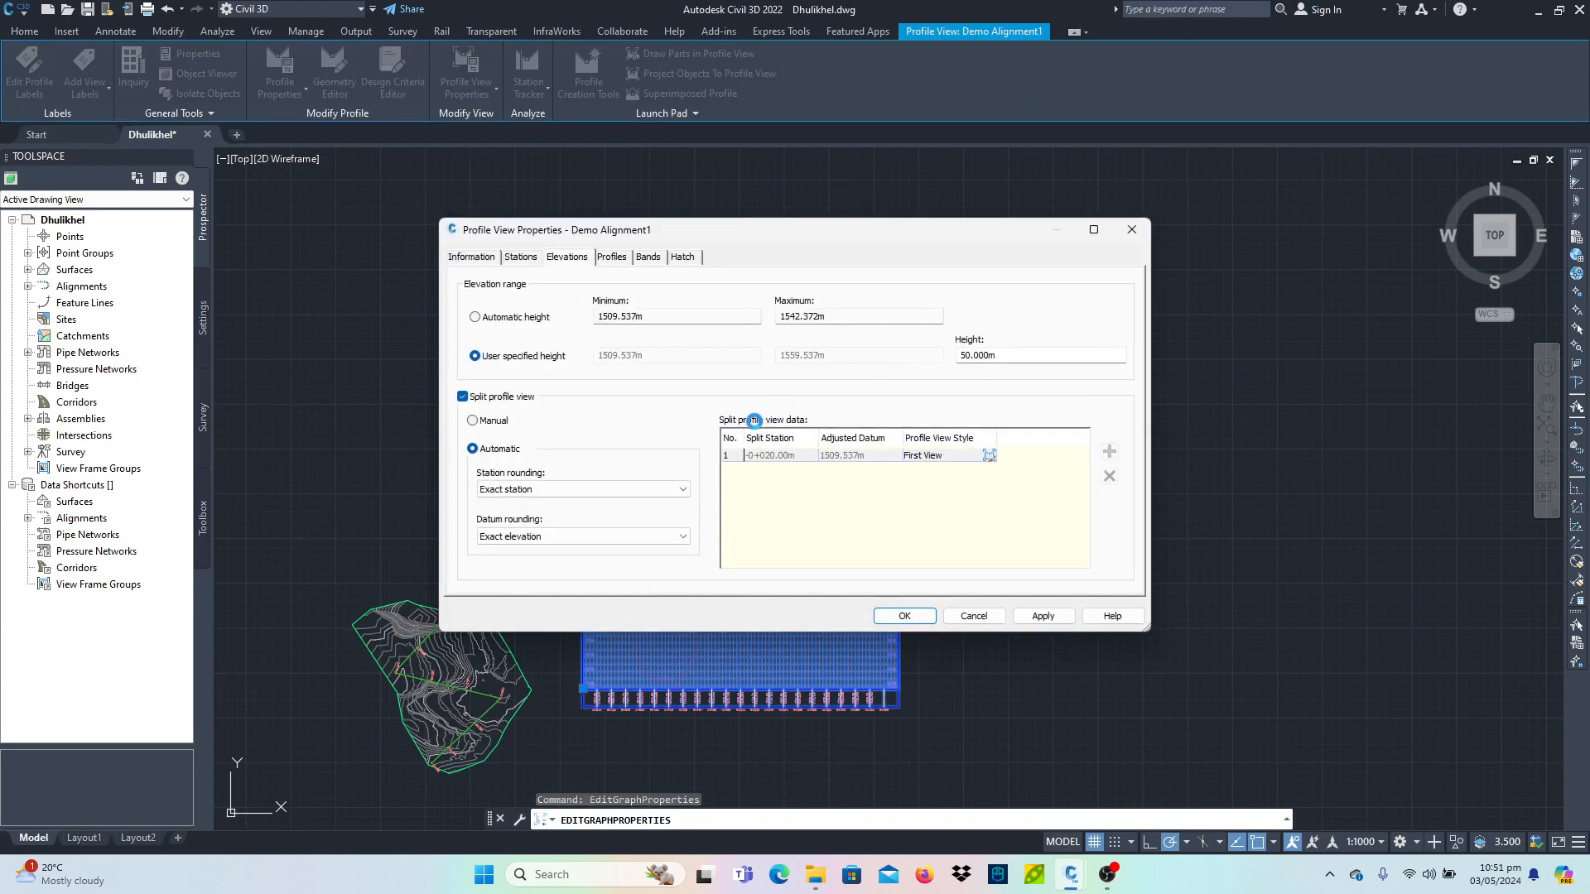
click(480, 403)
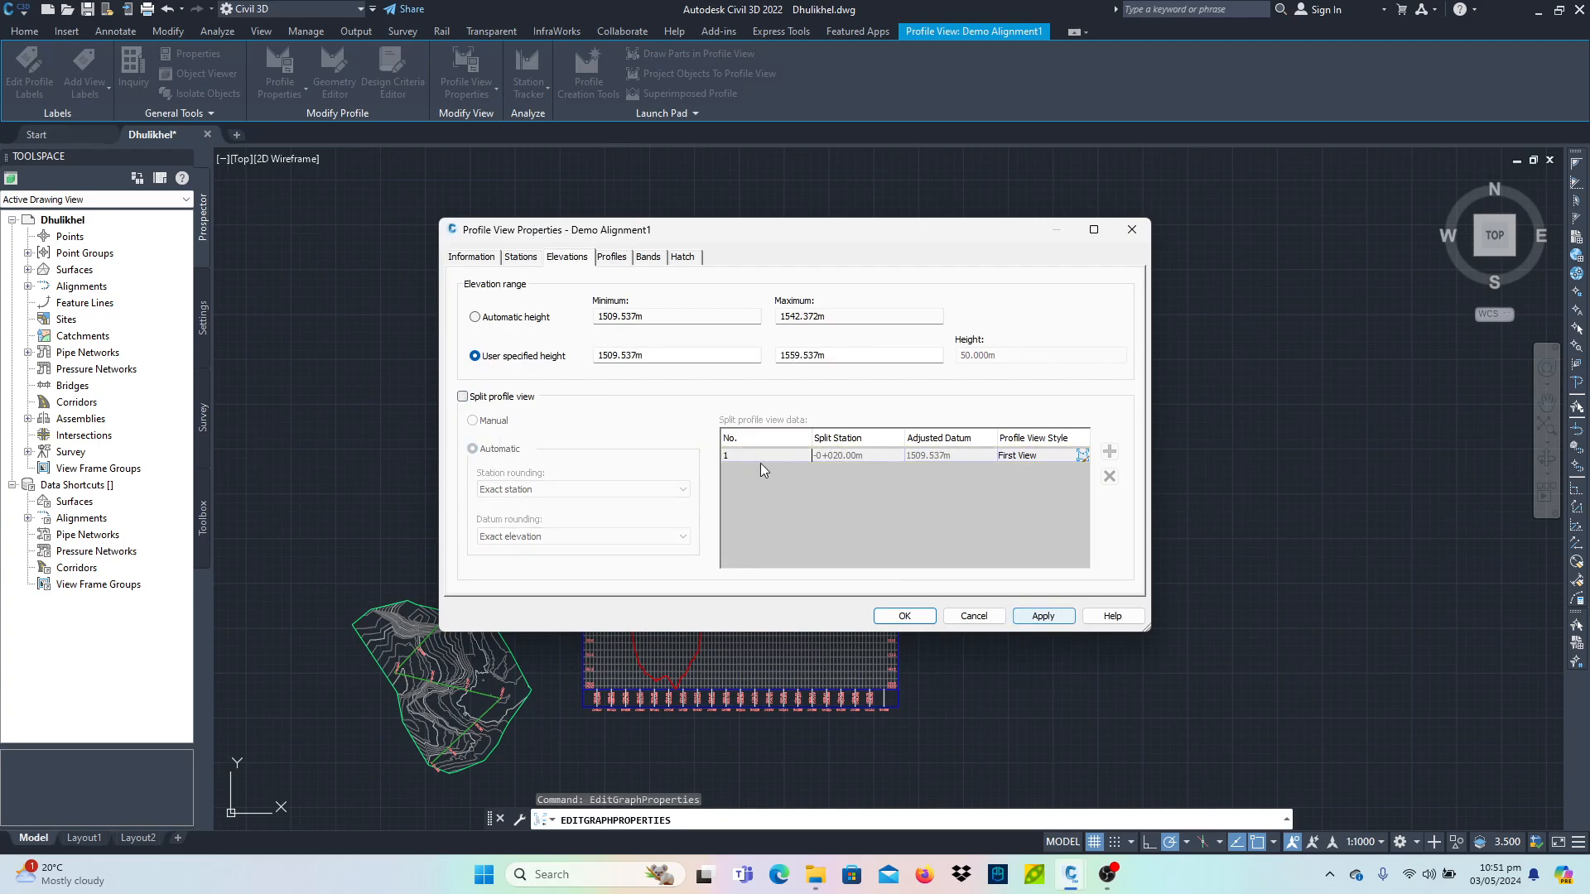
drag(683, 353, 531, 335)
text(1500)
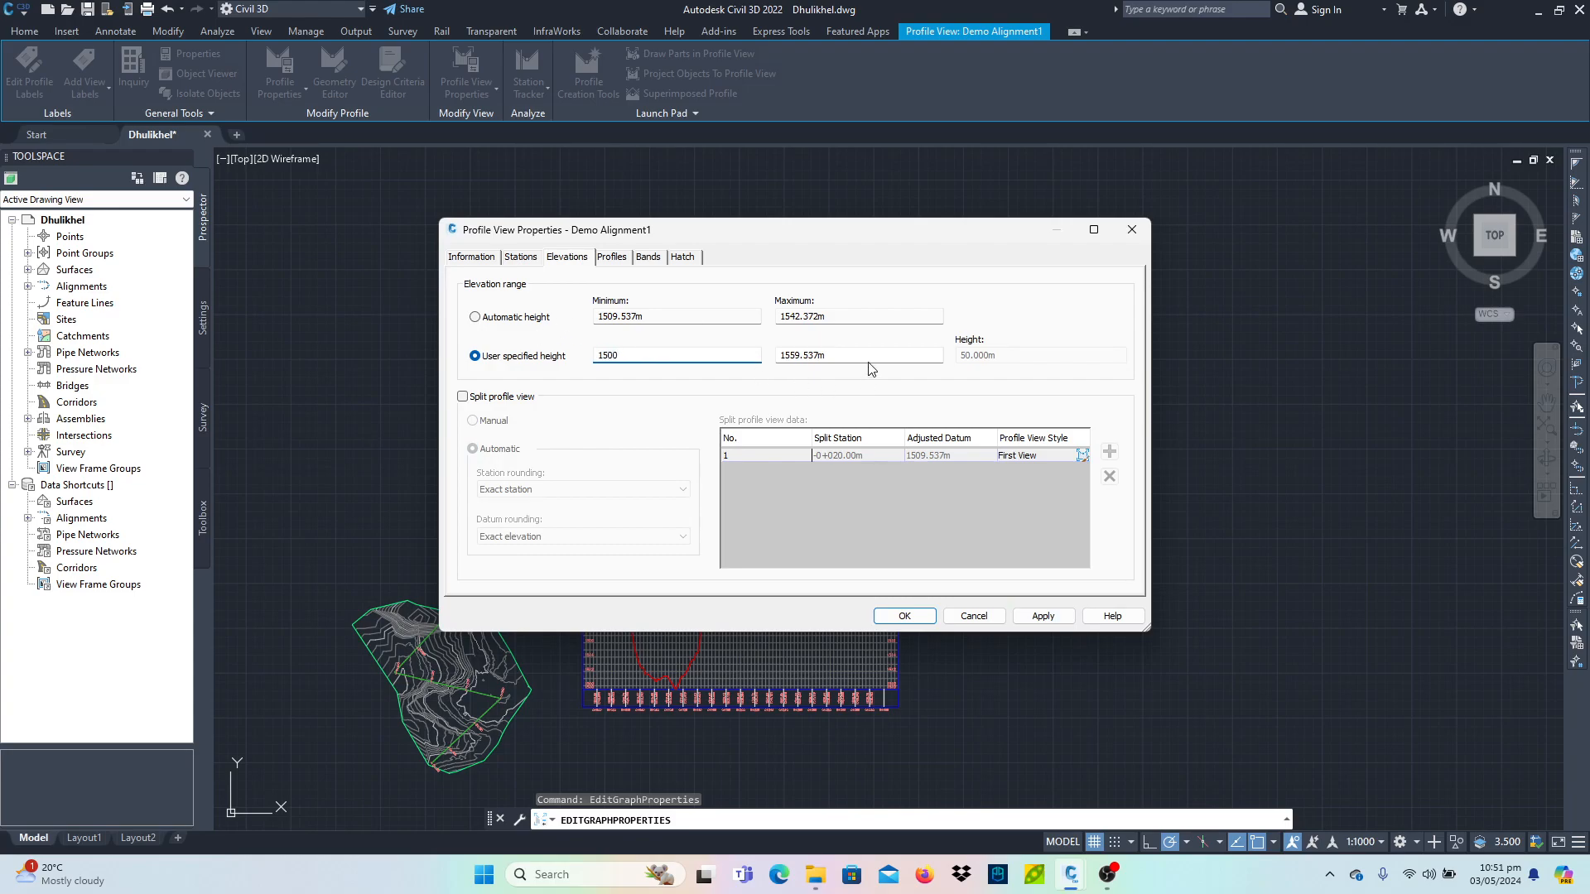
key(Tab)
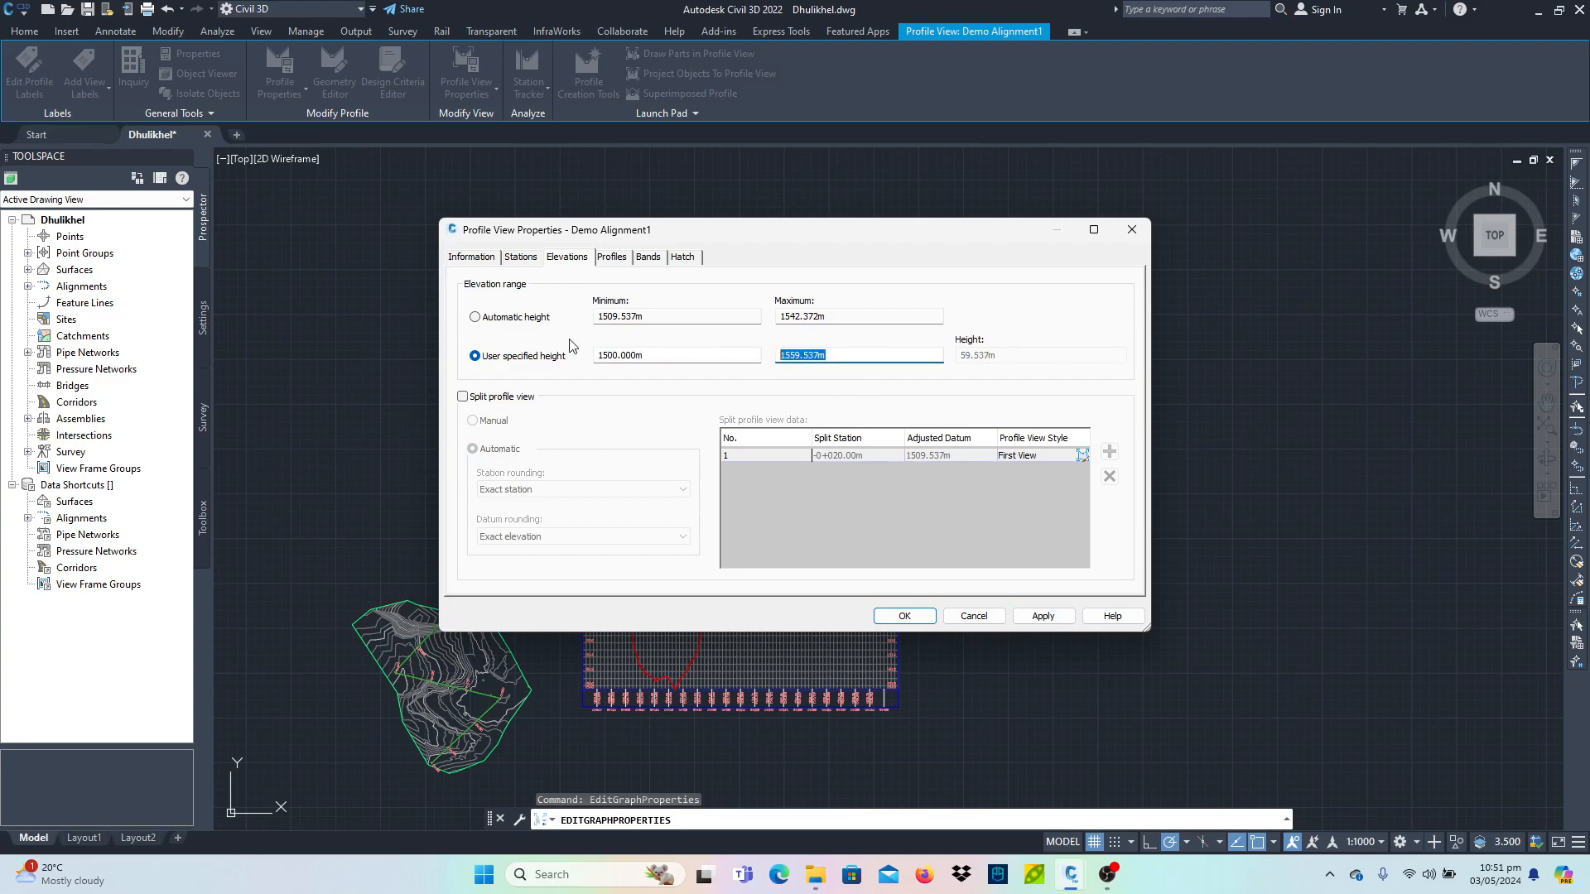
text(1550)
click(1045, 616)
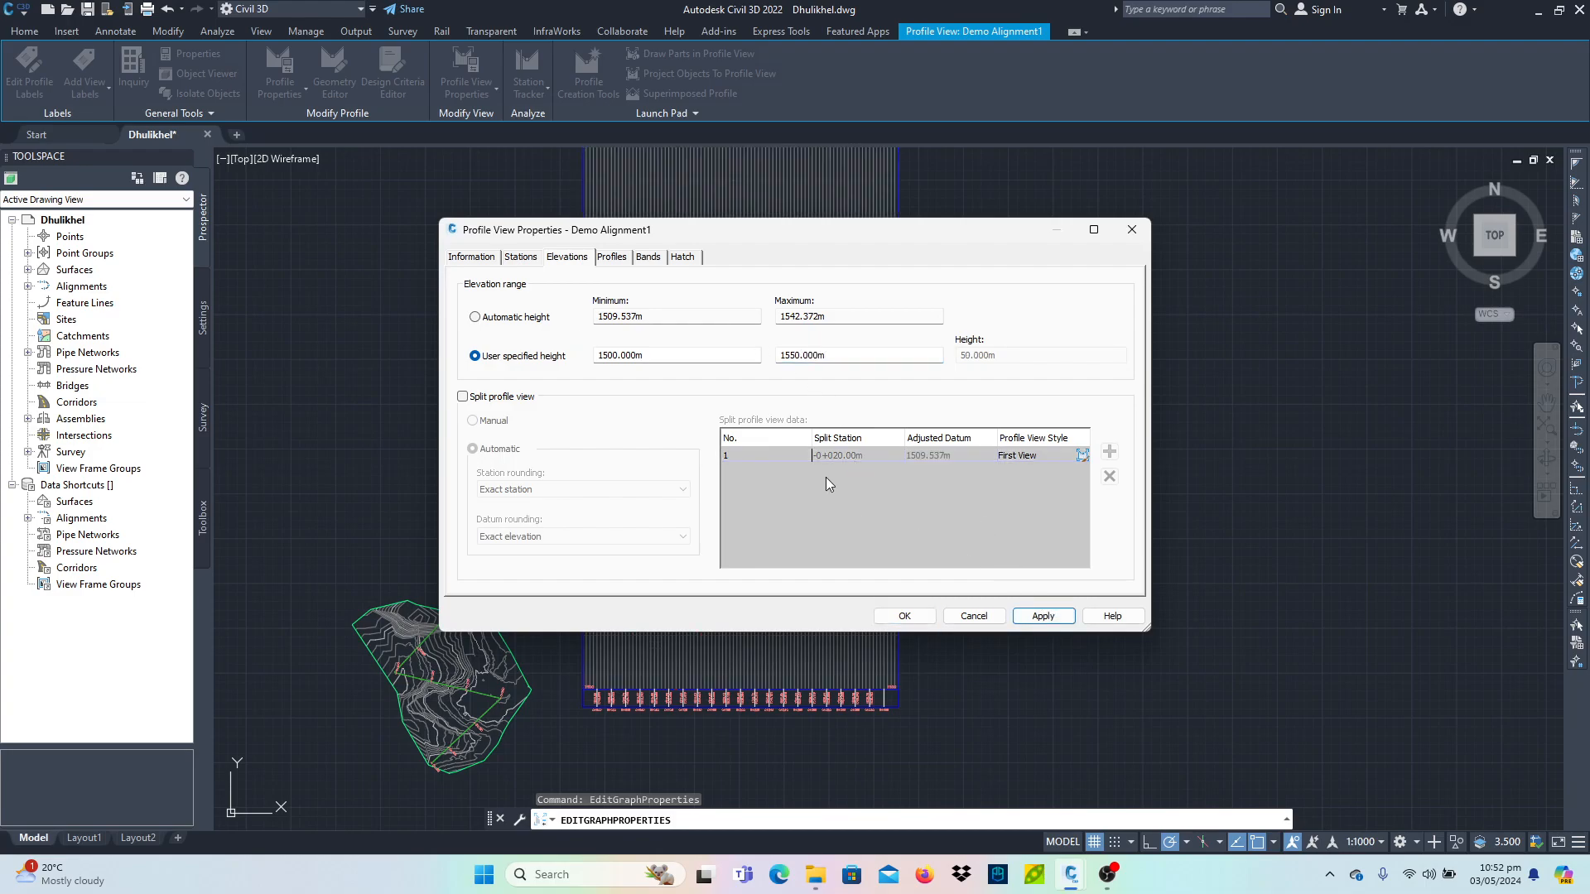
- Review each tab of the profile view properties and close the dialog
drag(855, 242, 1253, 234)
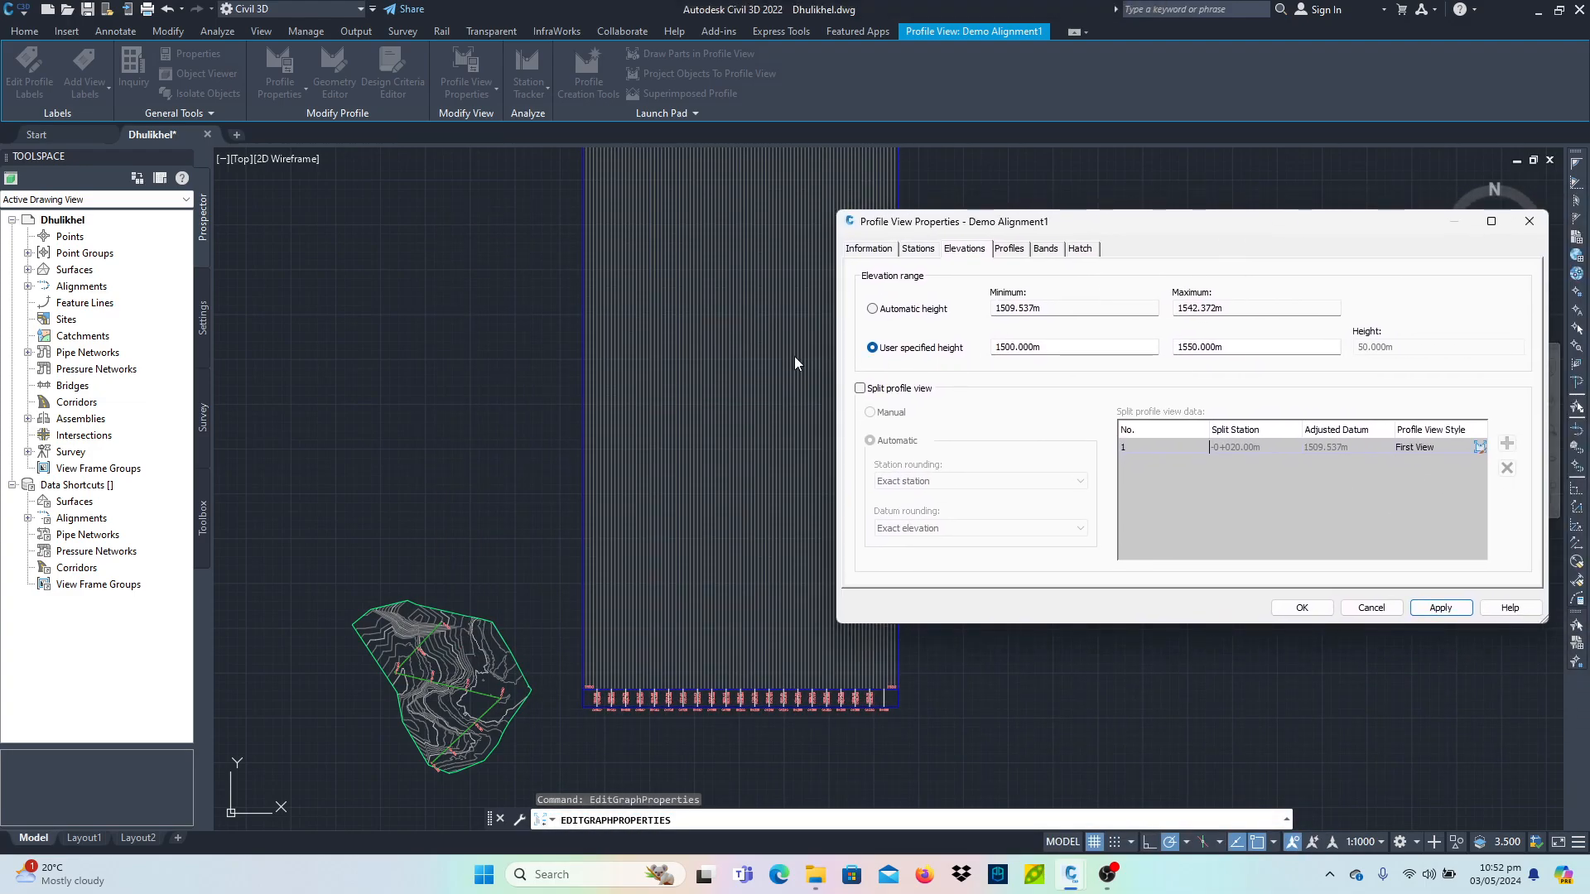
click(869, 248)
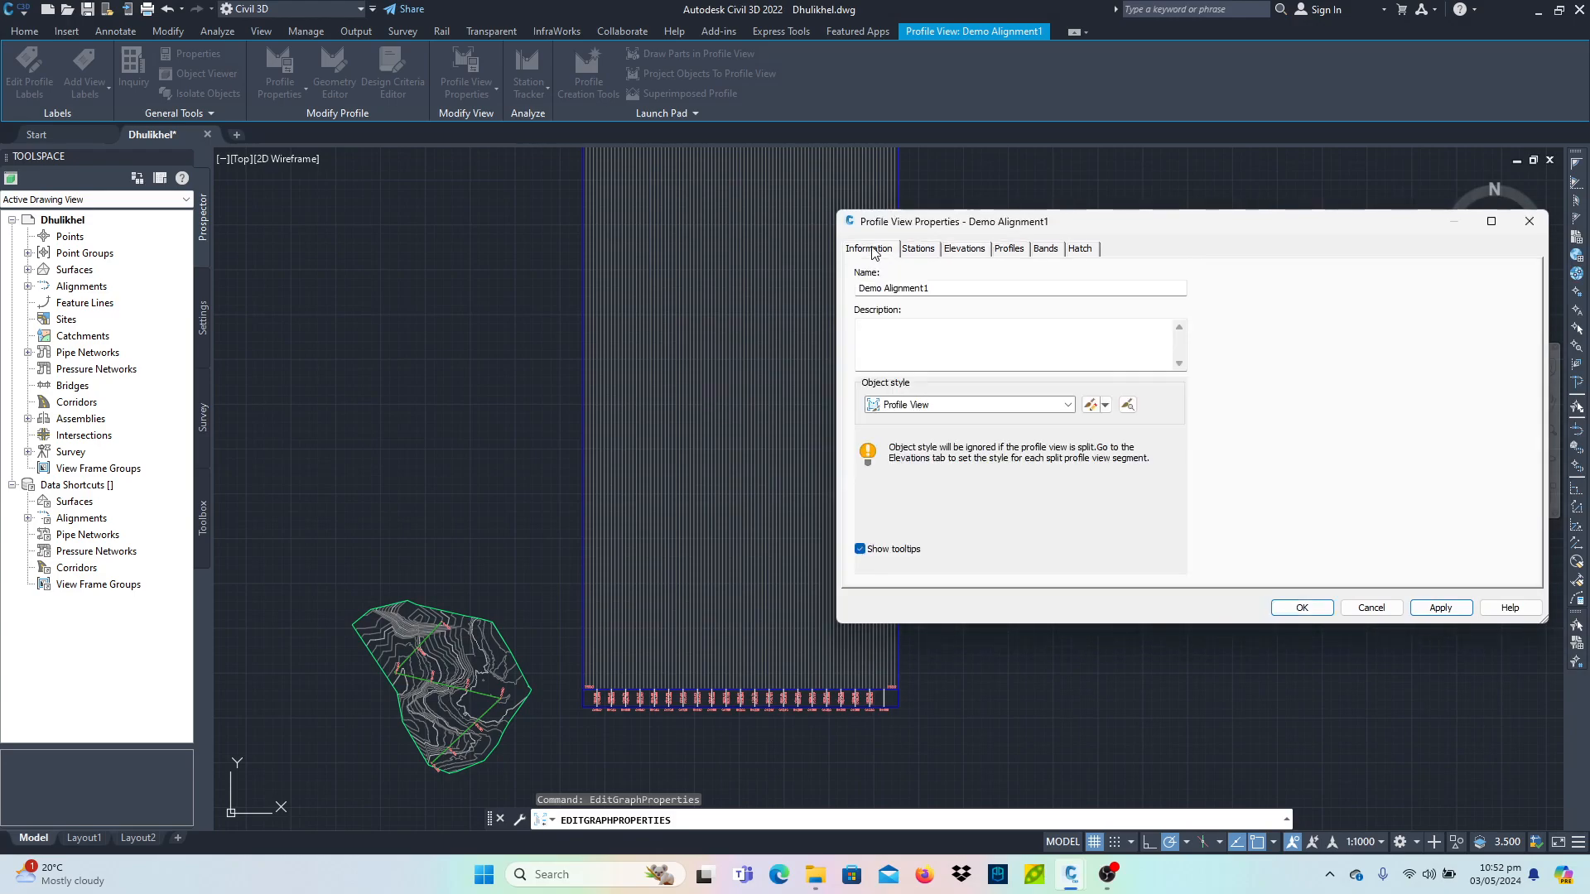
click(917, 252)
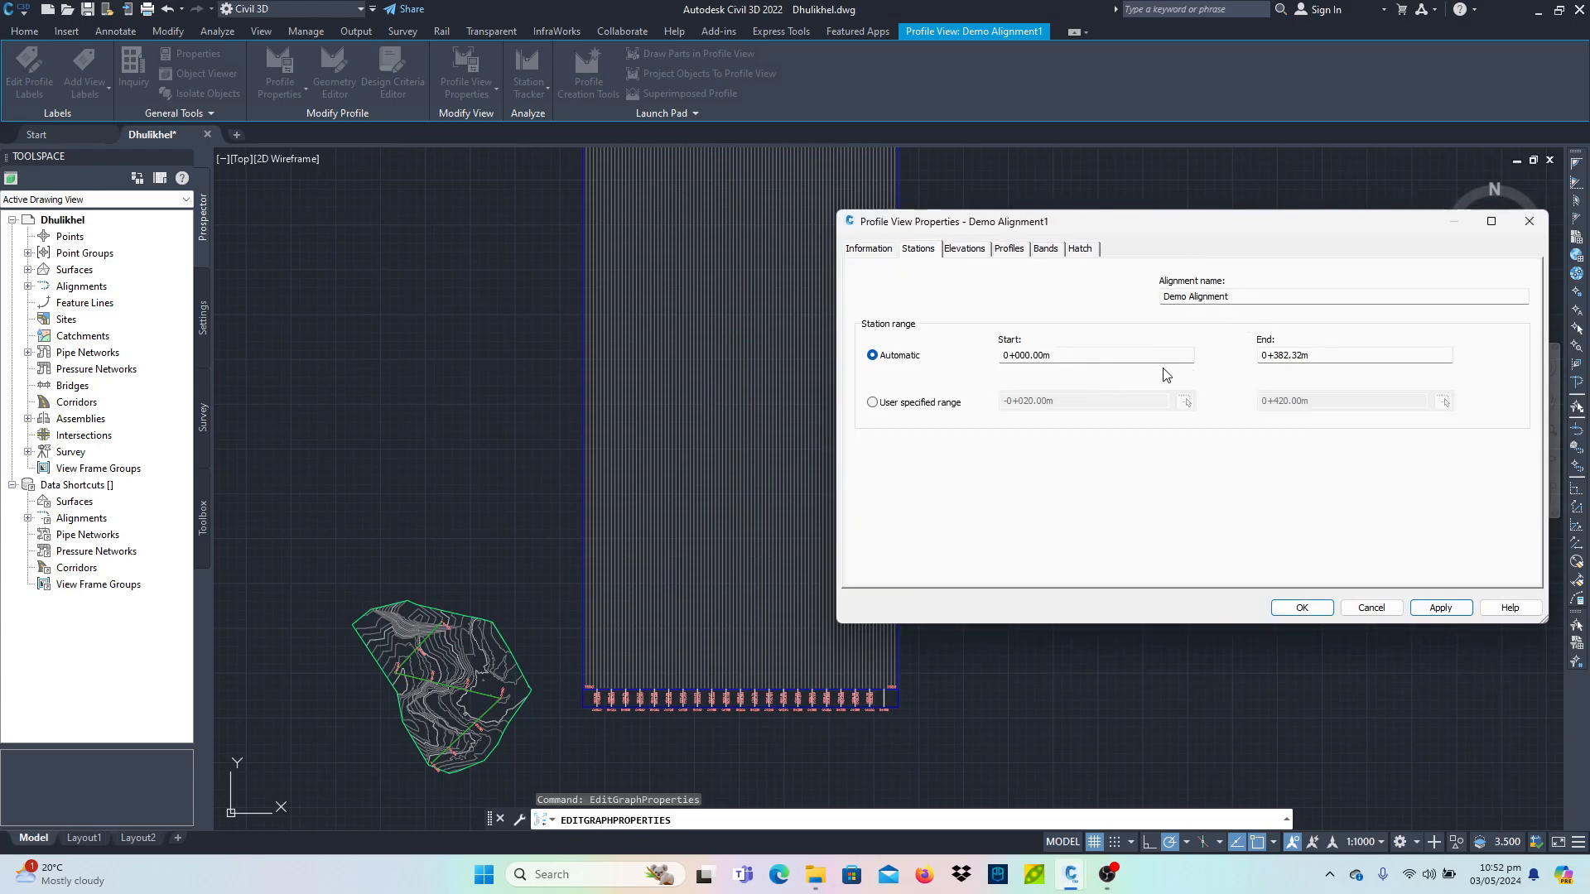
click(969, 252)
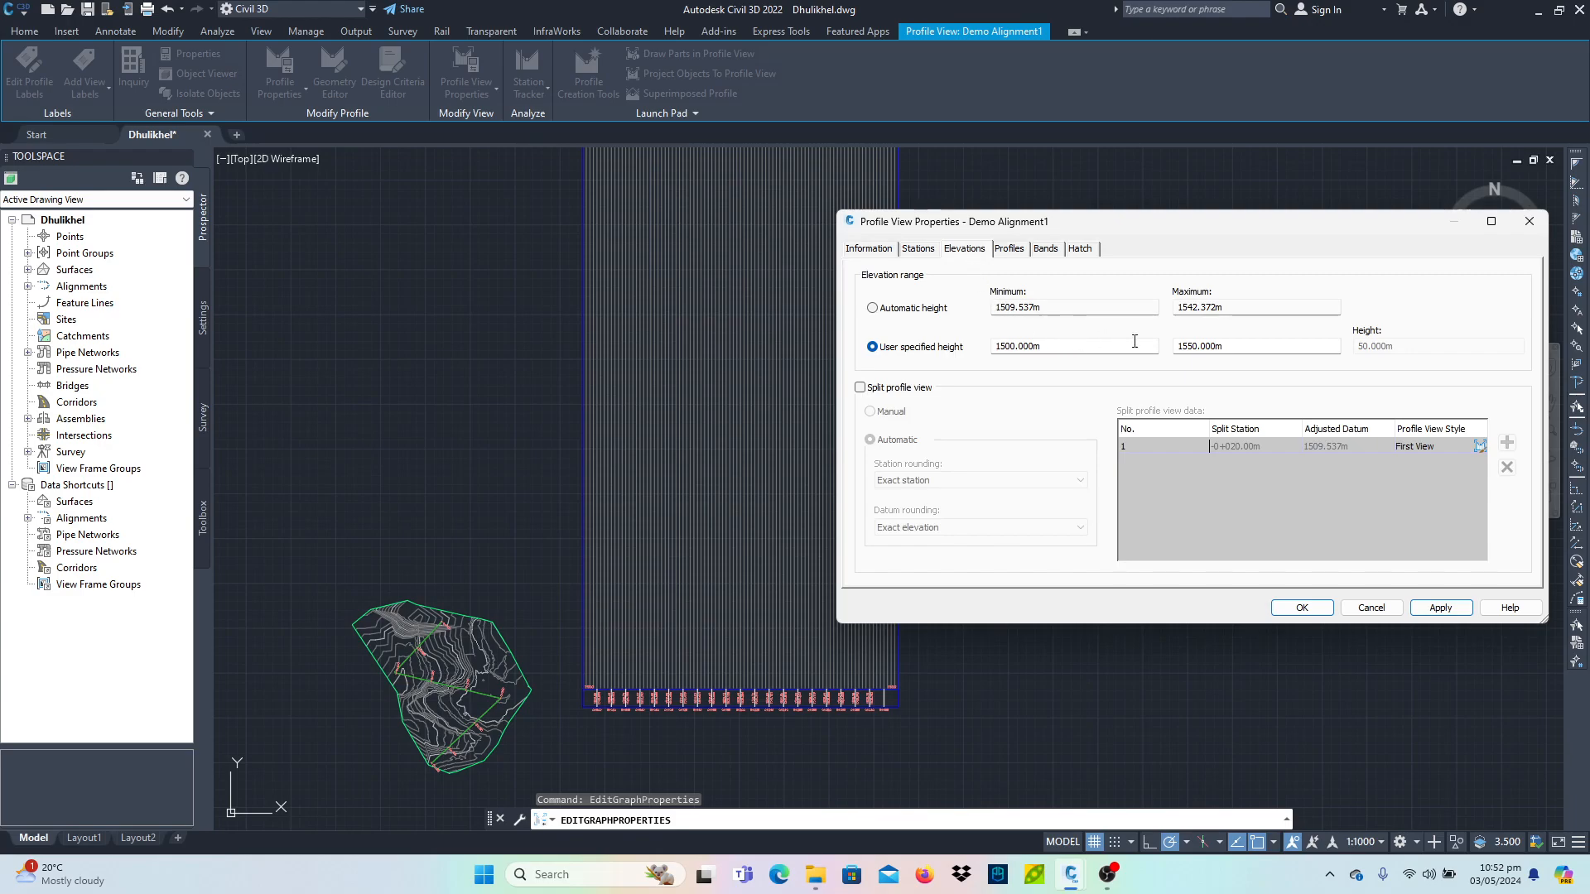
click(1022, 251)
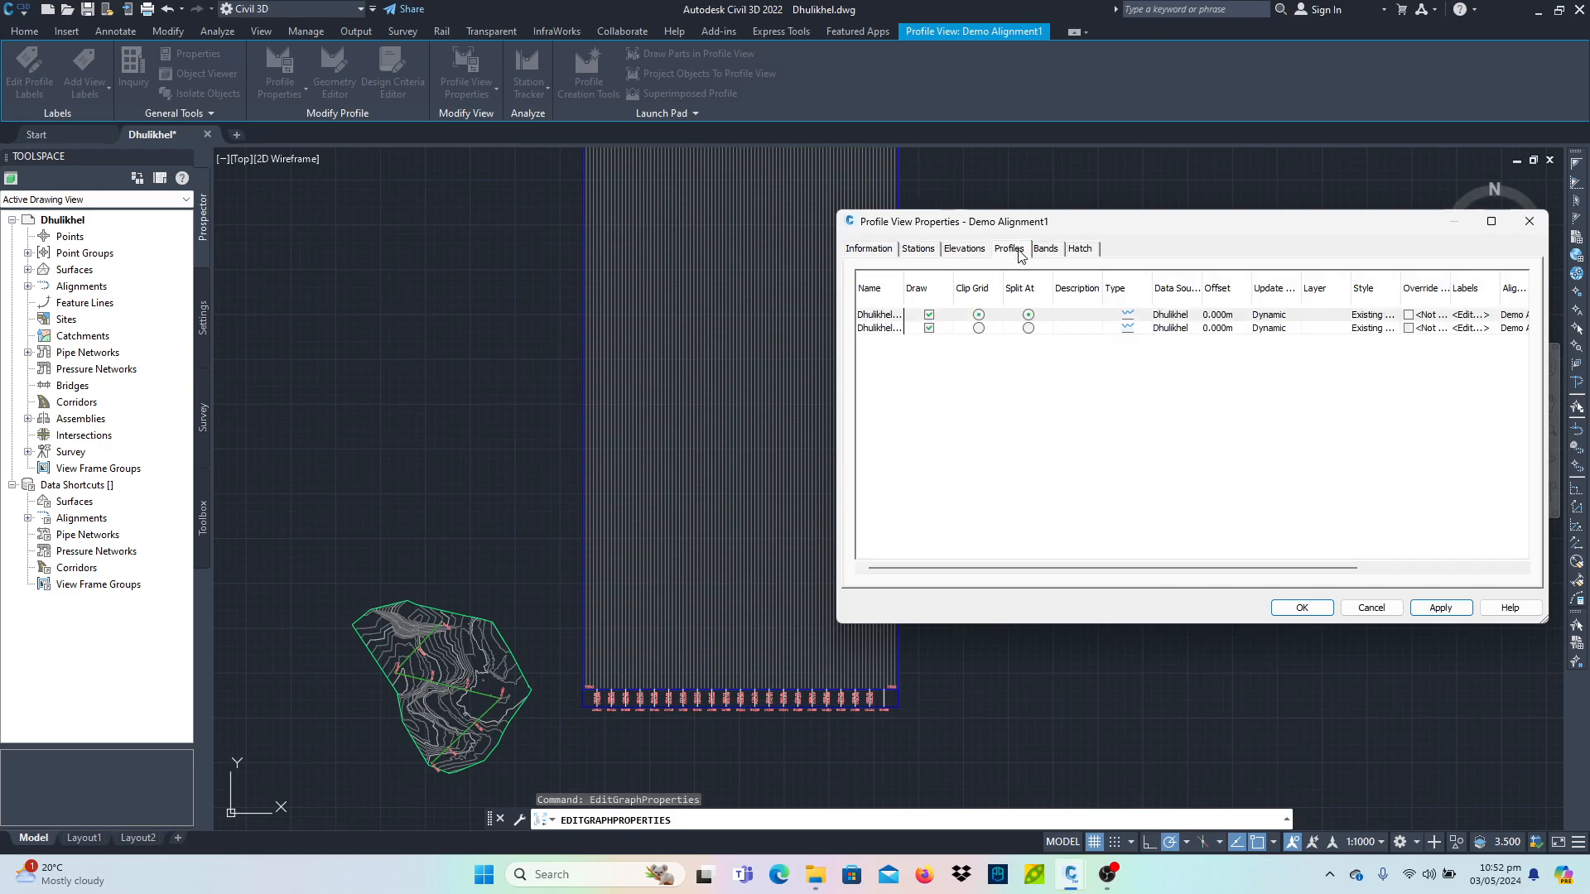
click(1044, 252)
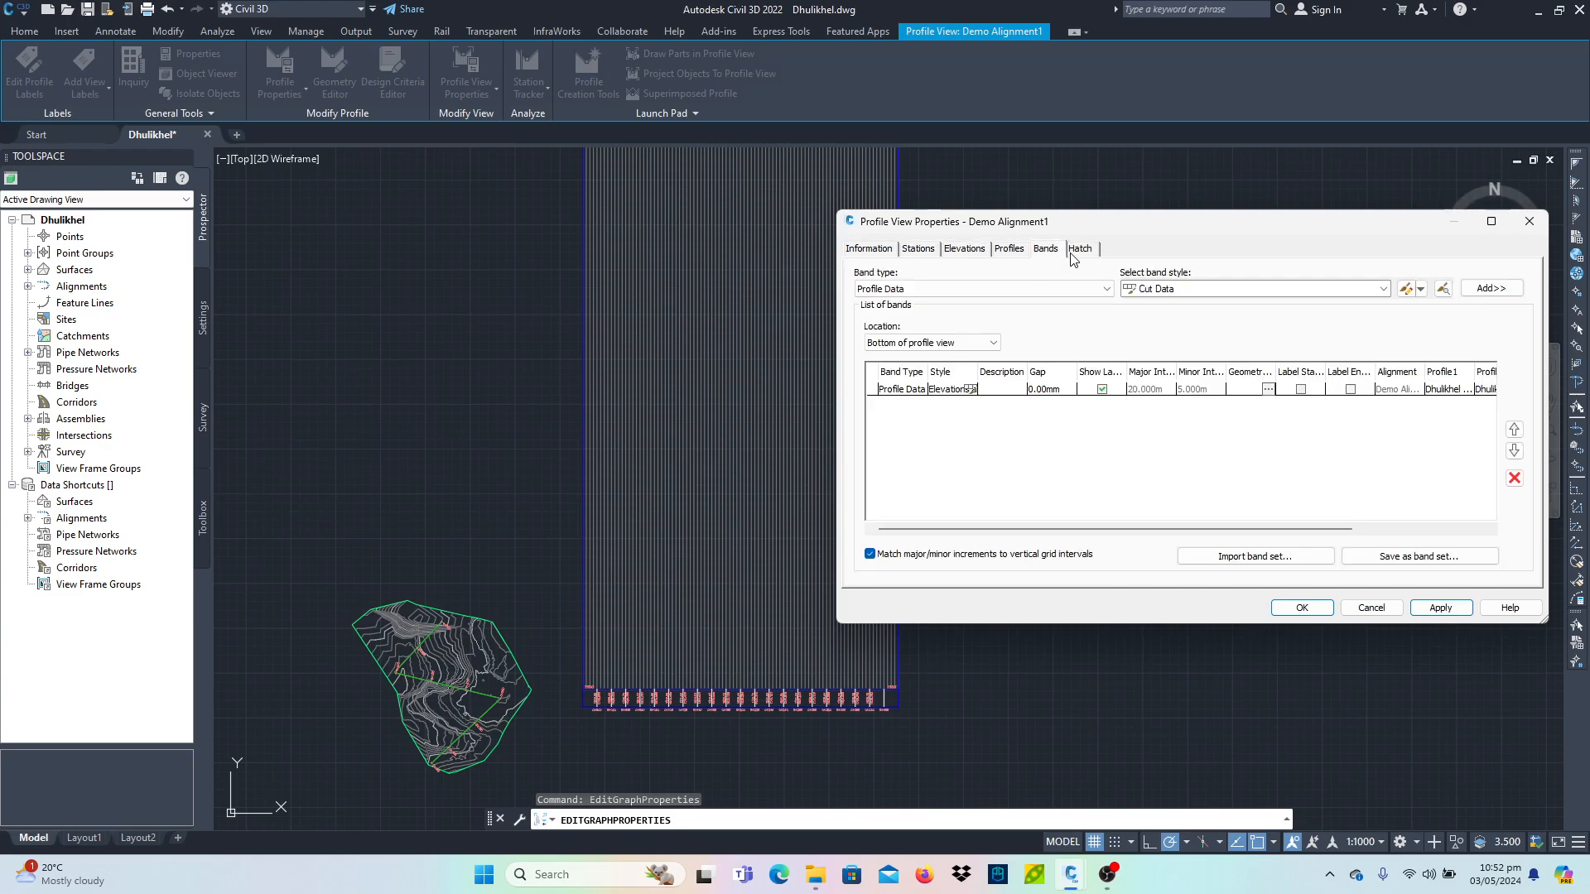
click(1078, 253)
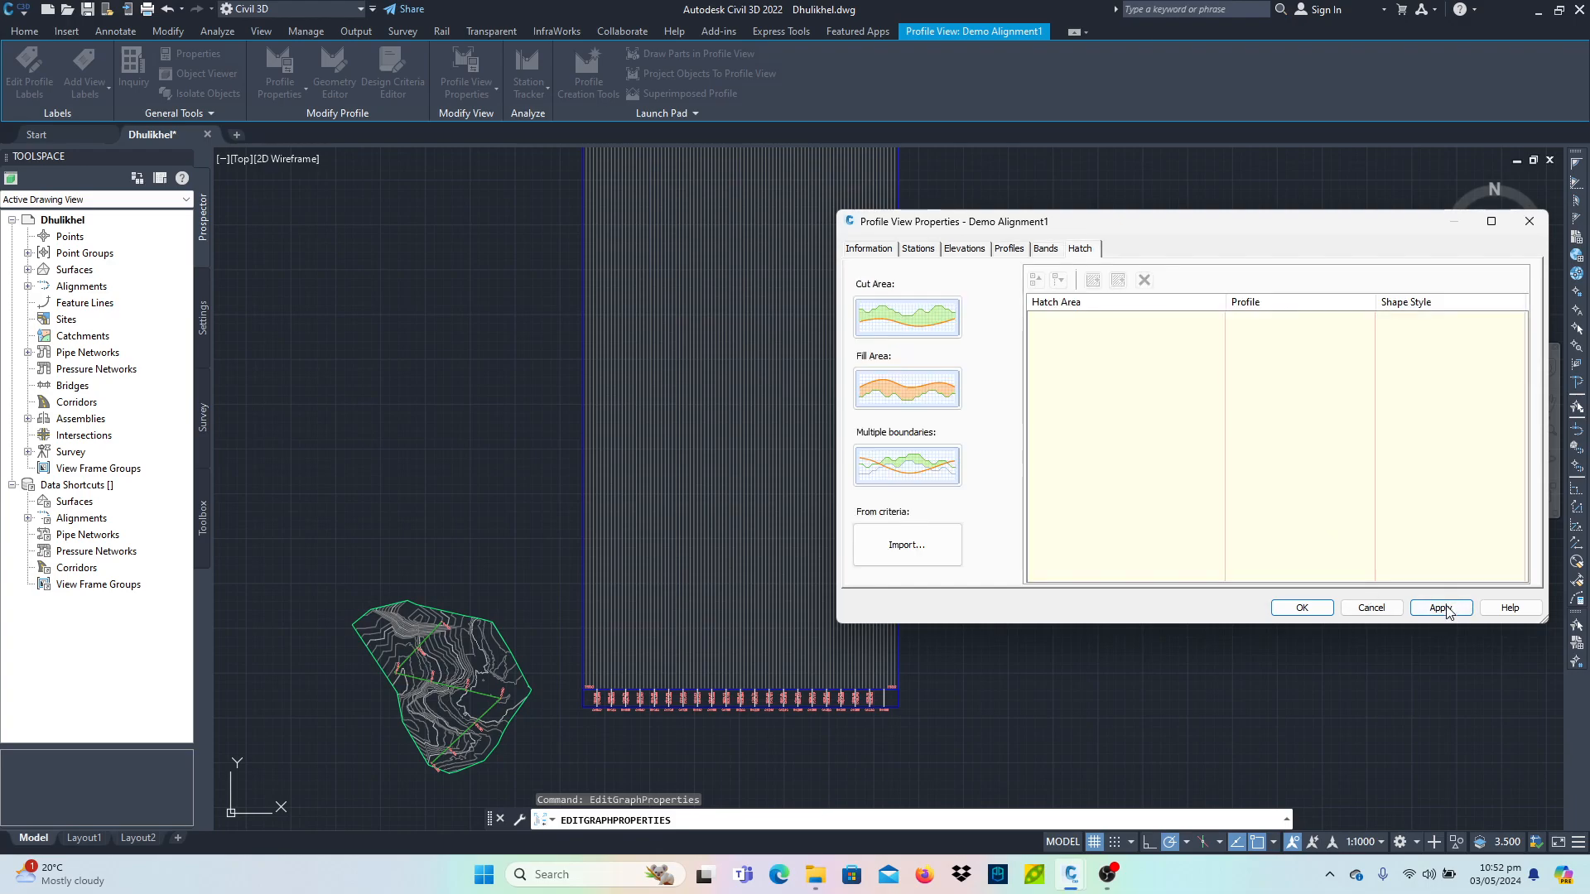
click(1302, 608)
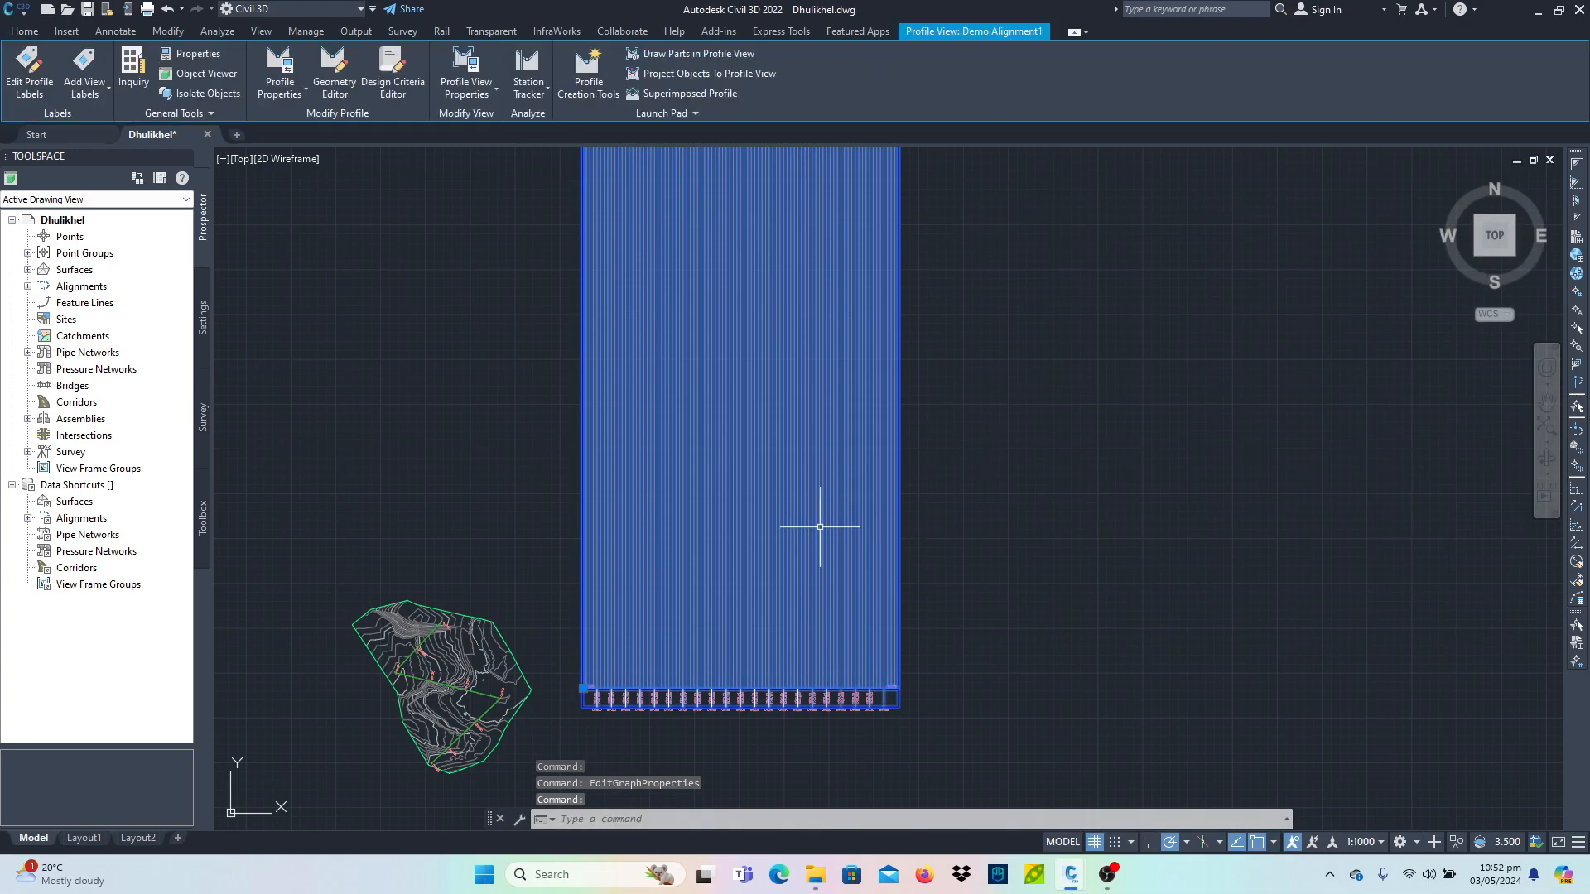
- Open the profile view's style, turn on clipping of the horizontal grid, then apply and confirm
right_click(820, 528)
click(971, 708)
click(1009, 291)
click(1284, 294)
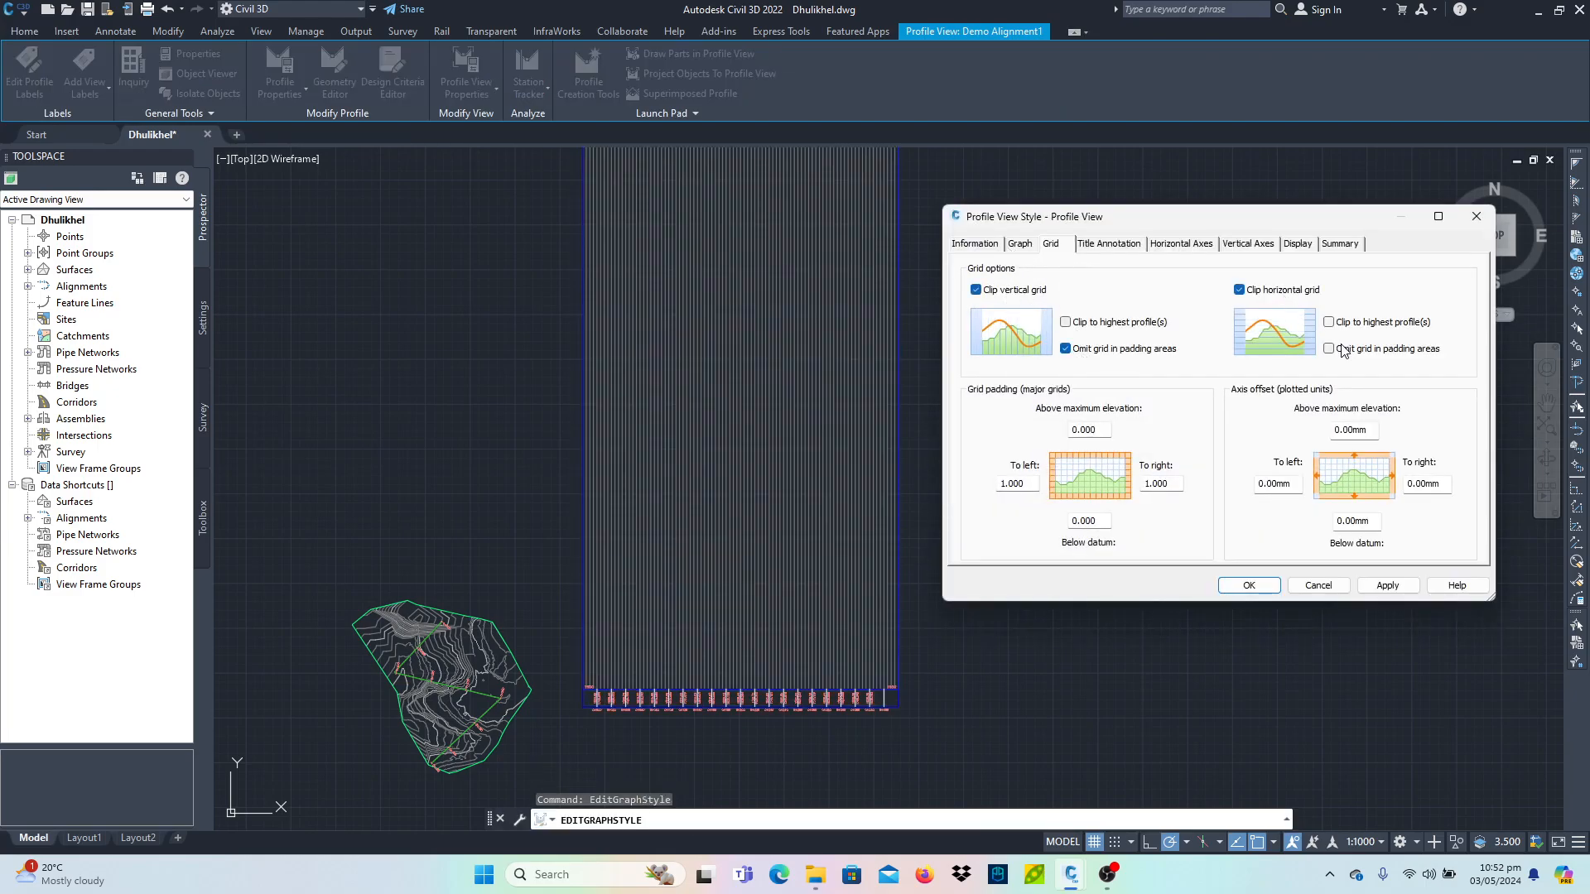
click(977, 245)
click(1387, 585)
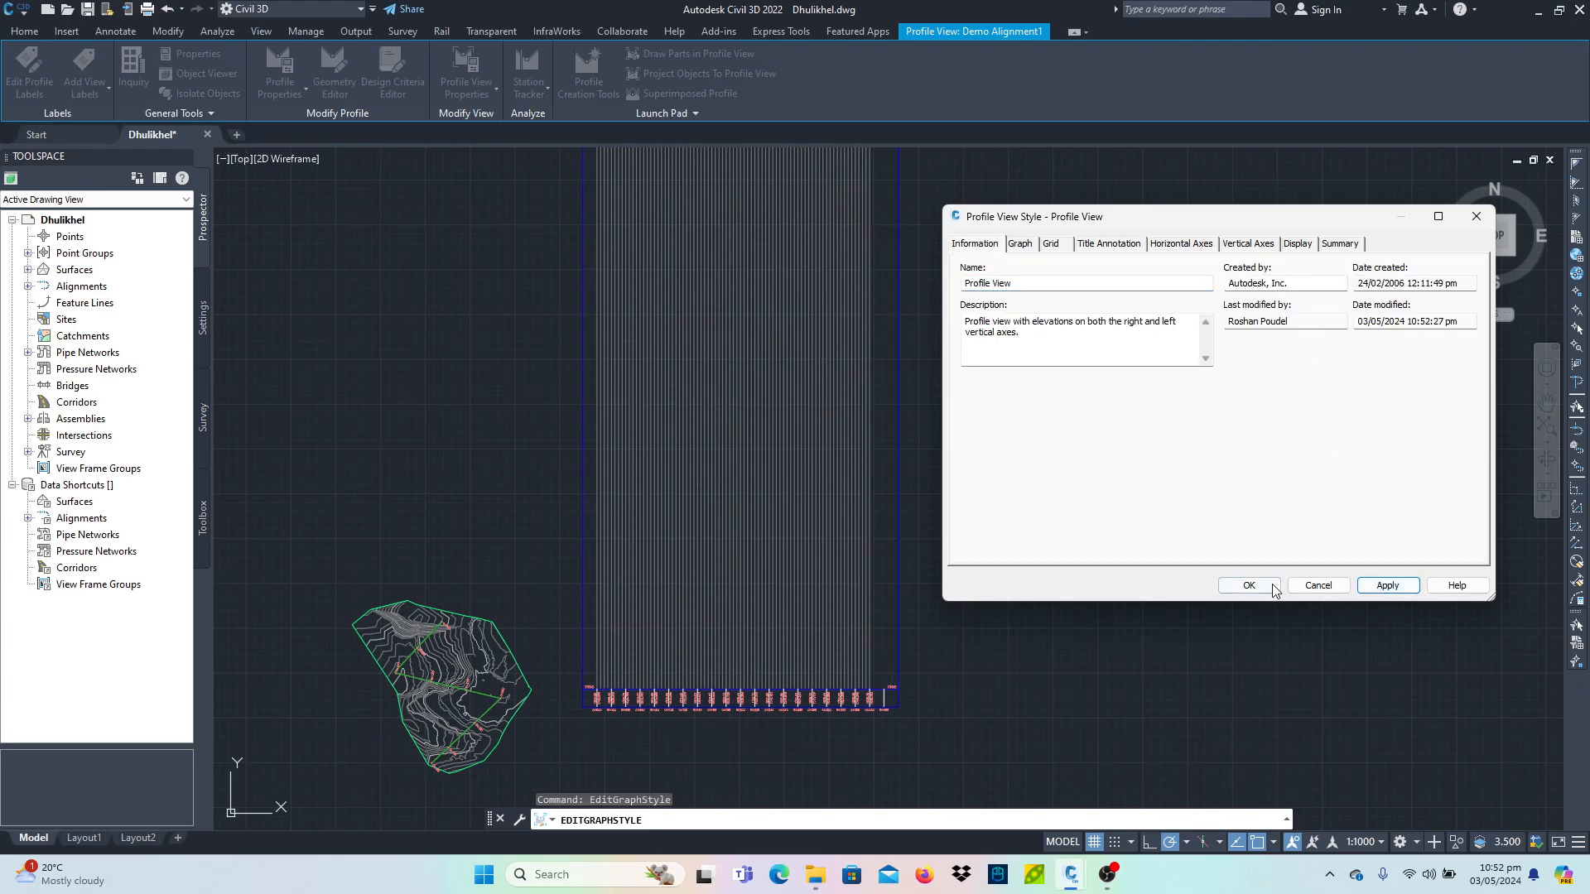
click(1274, 587)
- Delete the existing profile view with a window selection
scroll(837, 579, down, 10)
scroll(845, 539, up, 5)
scroll(709, 177, up, 4)
scroll(741, 242, down, 5)
scroll(828, 580, up, 6)
click(961, 568)
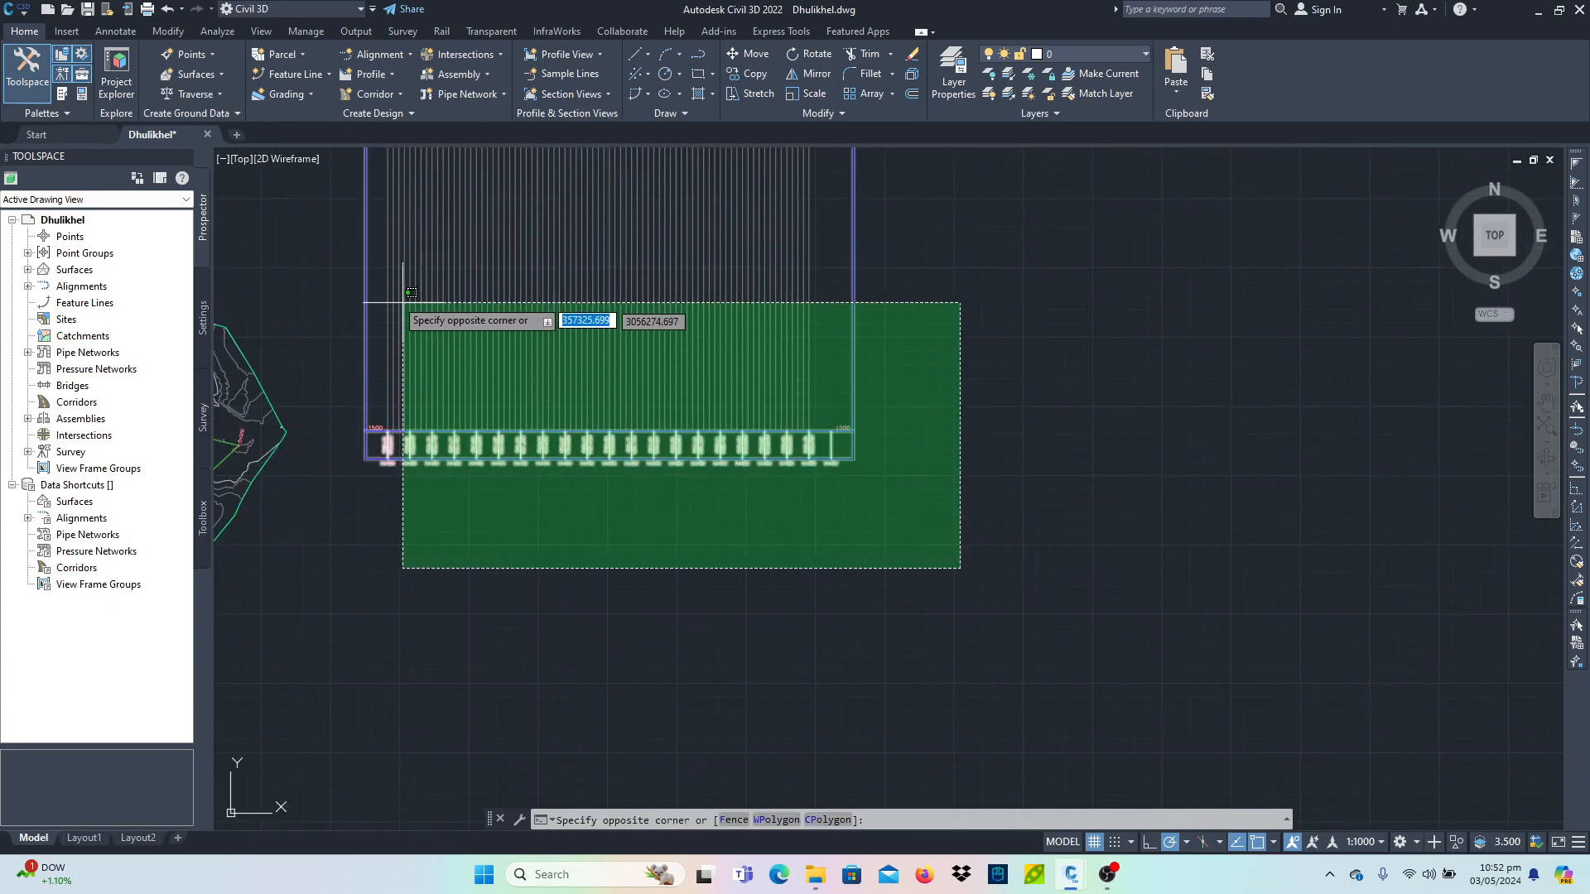
click(344, 275)
key(Delete)
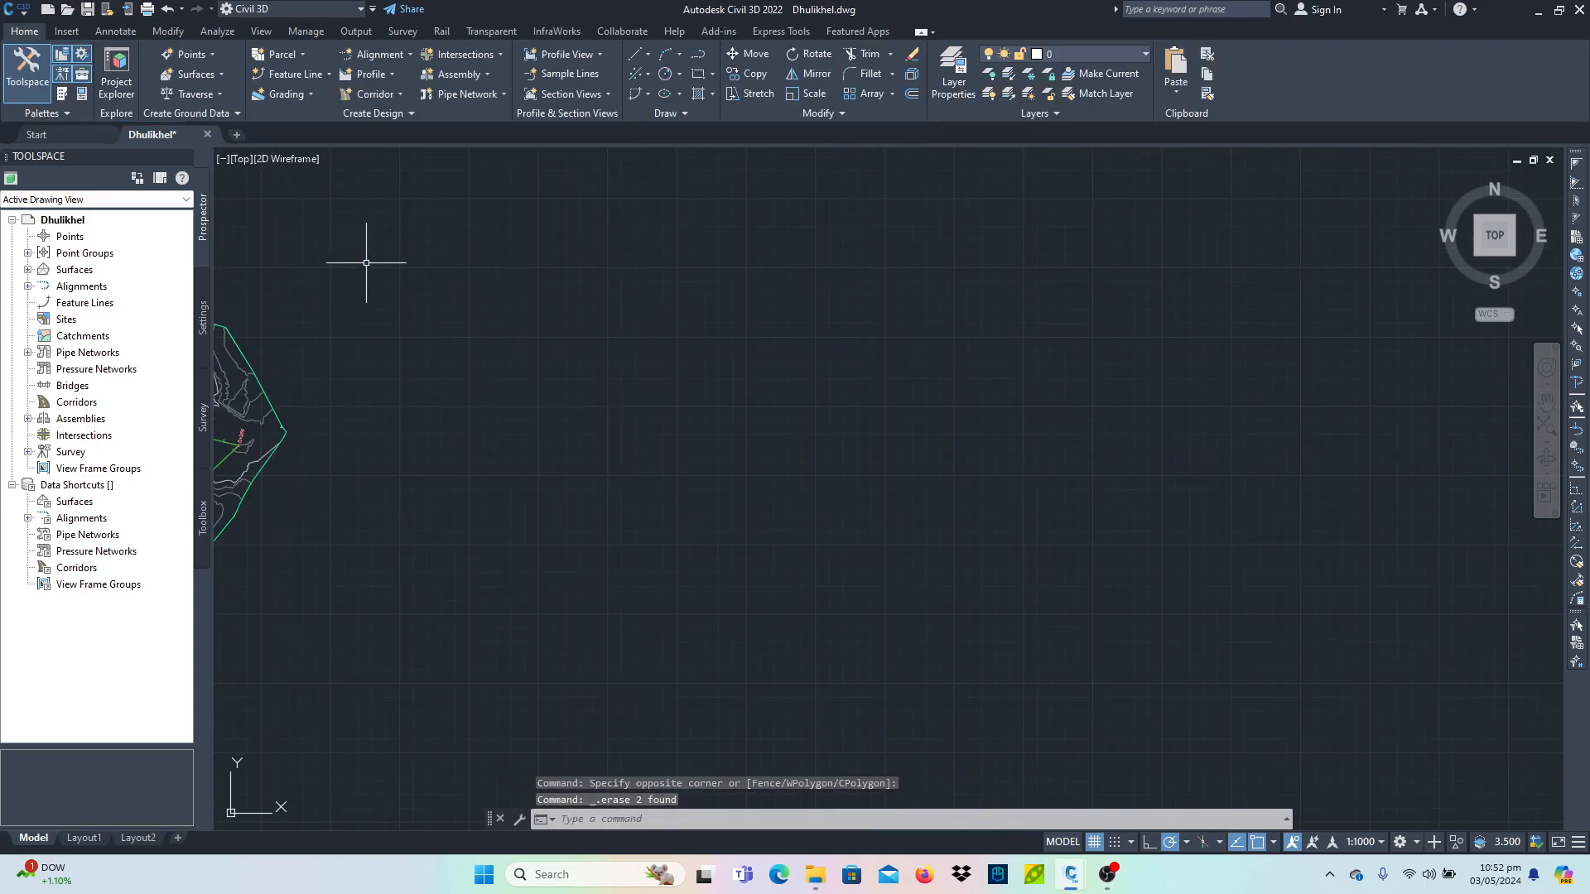
- Start creating a surface profile from the Dhulikhel surface, add it to the list and remove a duplicate profile entry
click(377, 55)
click(375, 58)
click(372, 74)
click(389, 96)
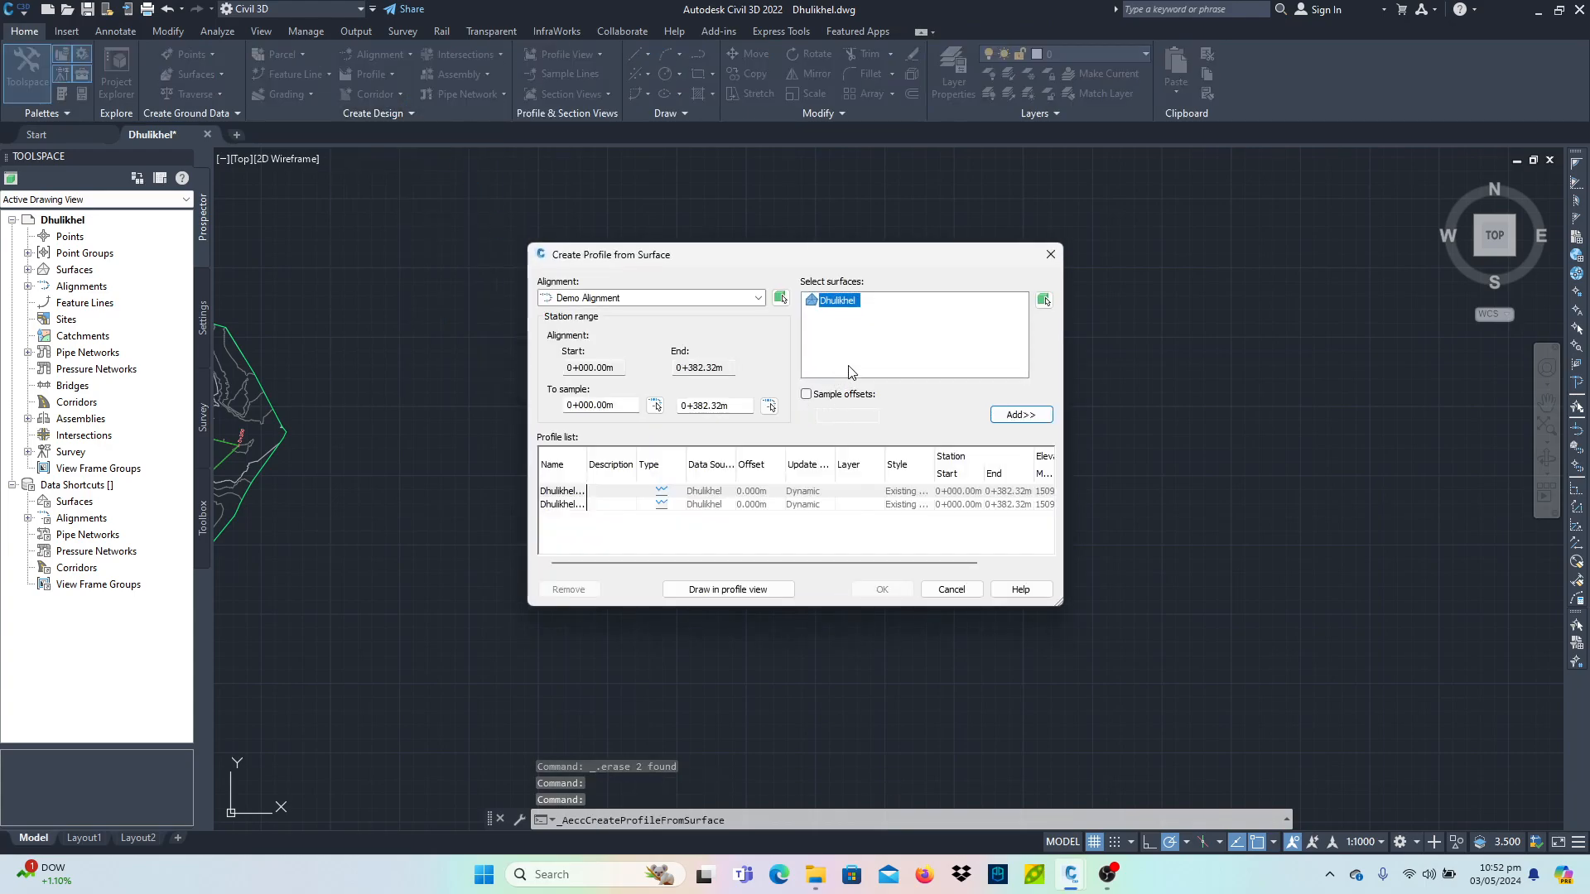
click(1006, 416)
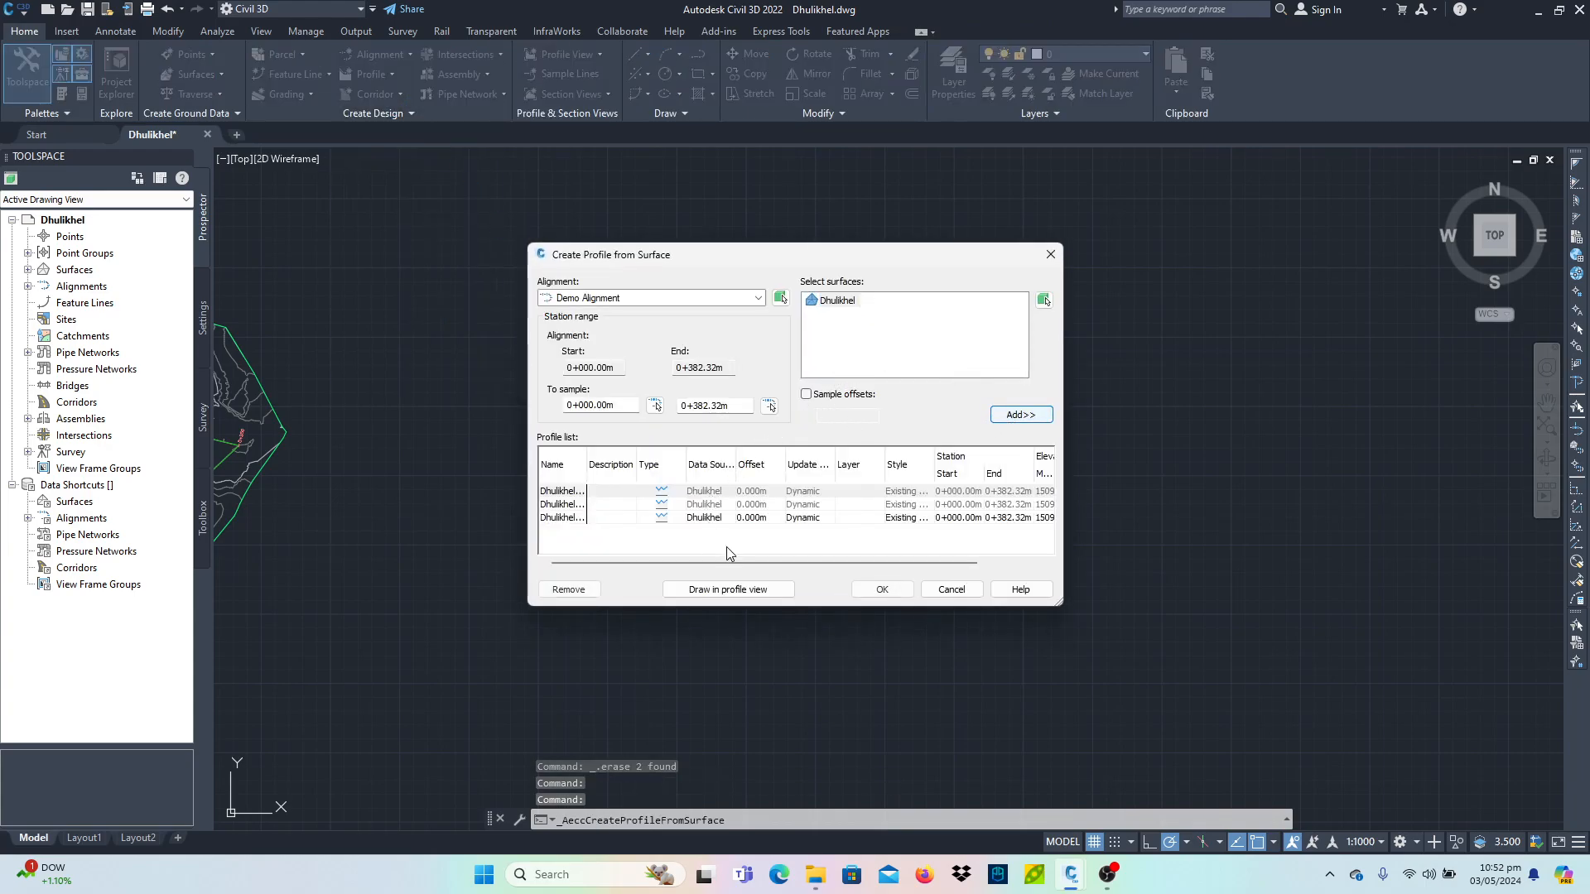
click(890, 518)
click(866, 505)
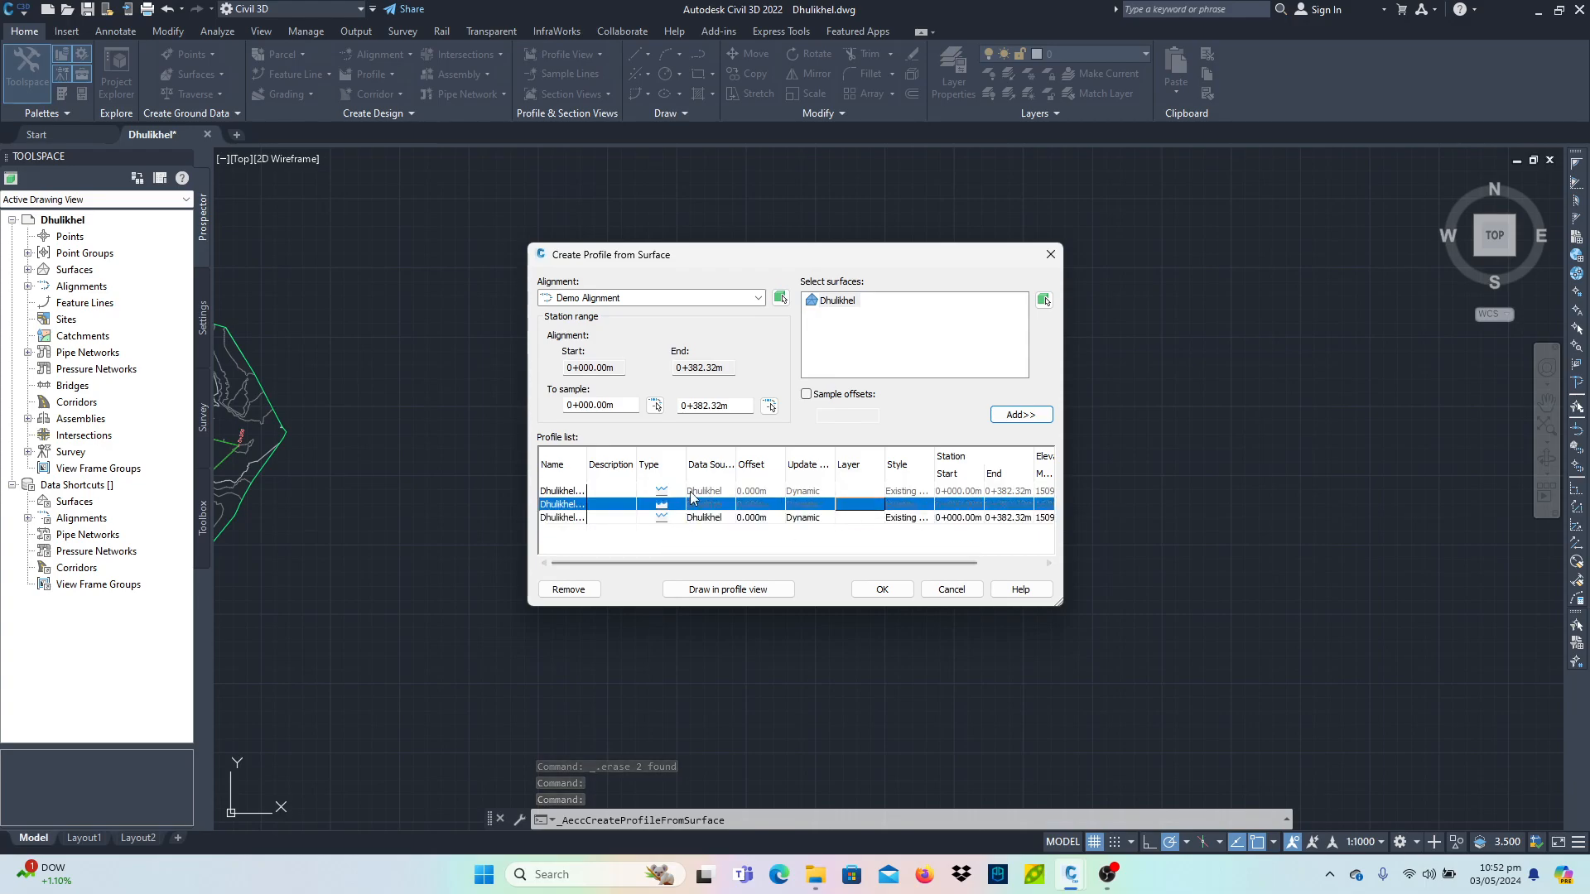
click(569, 590)
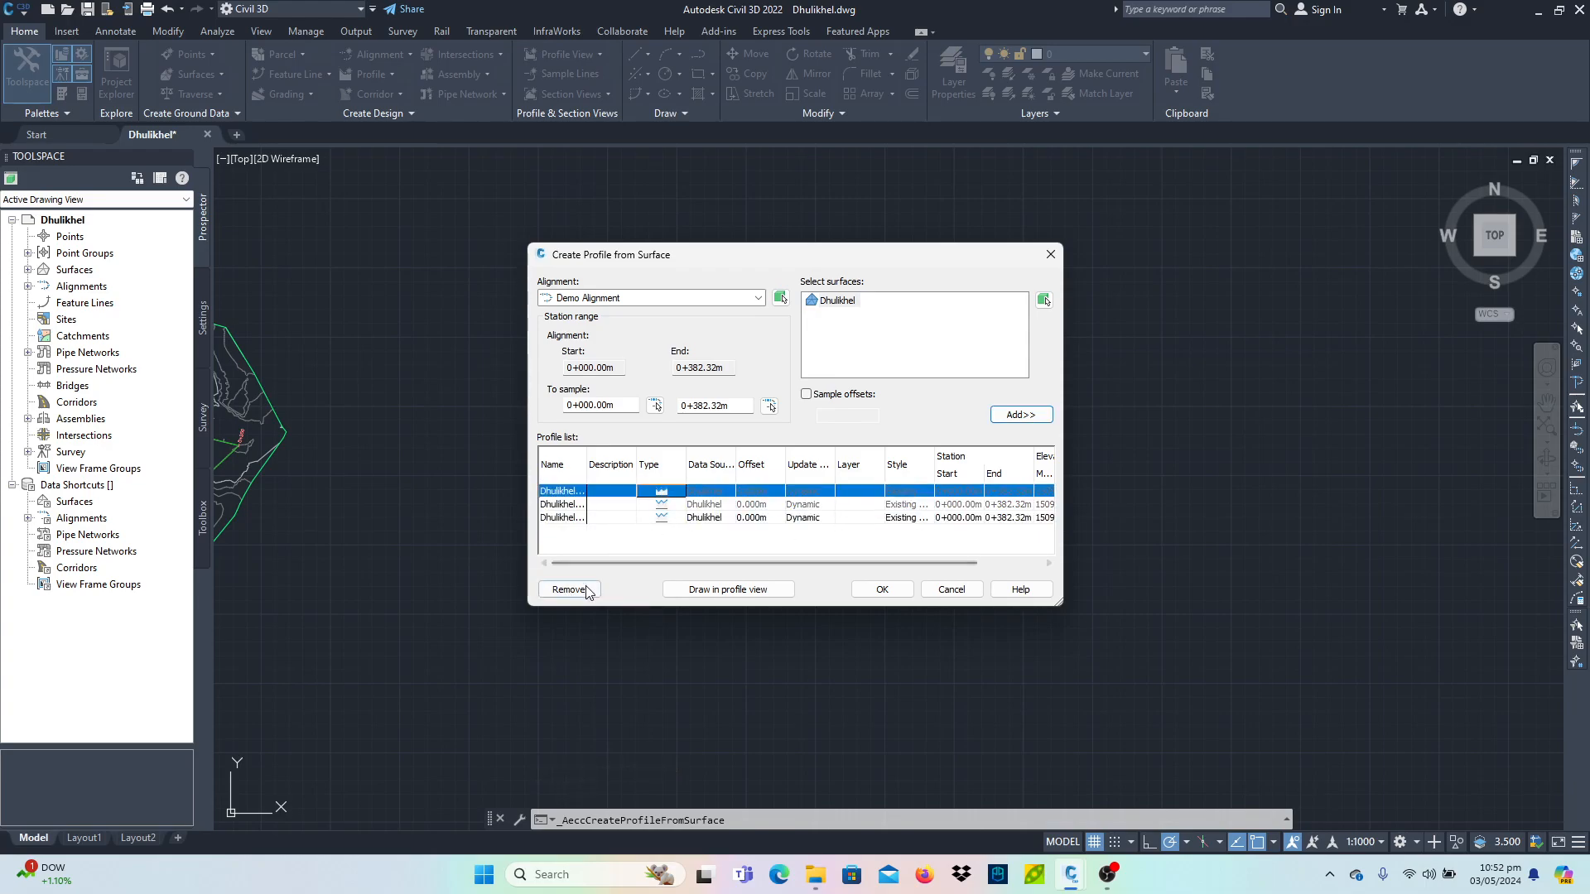
- Start drawing a profile view and set its style's vertical exaggeration to 1, then confirm the style
click(764, 591)
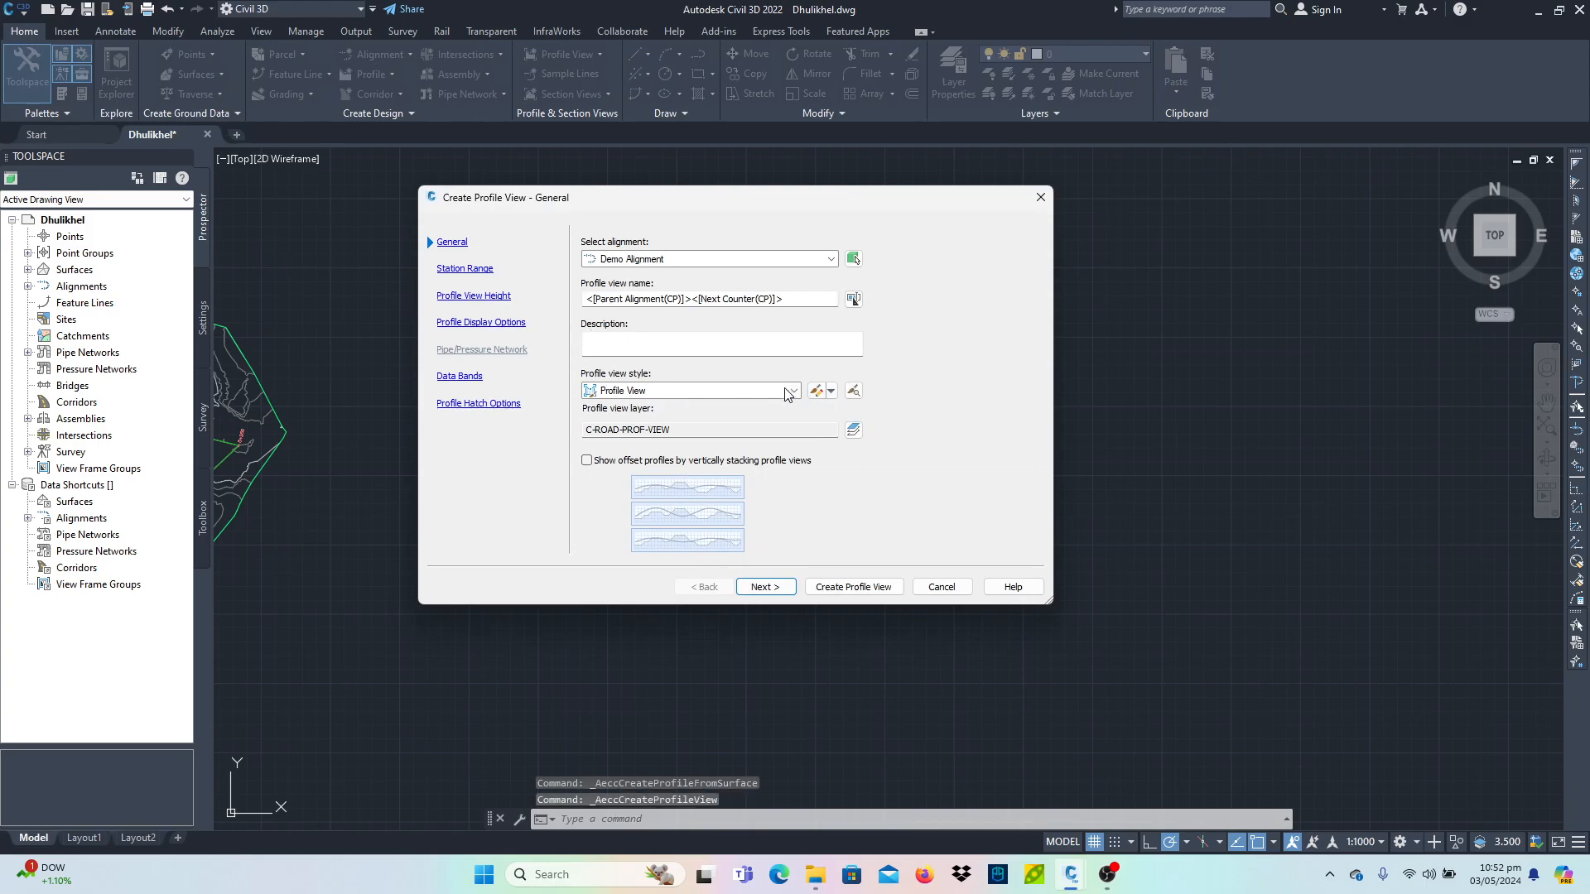
click(821, 394)
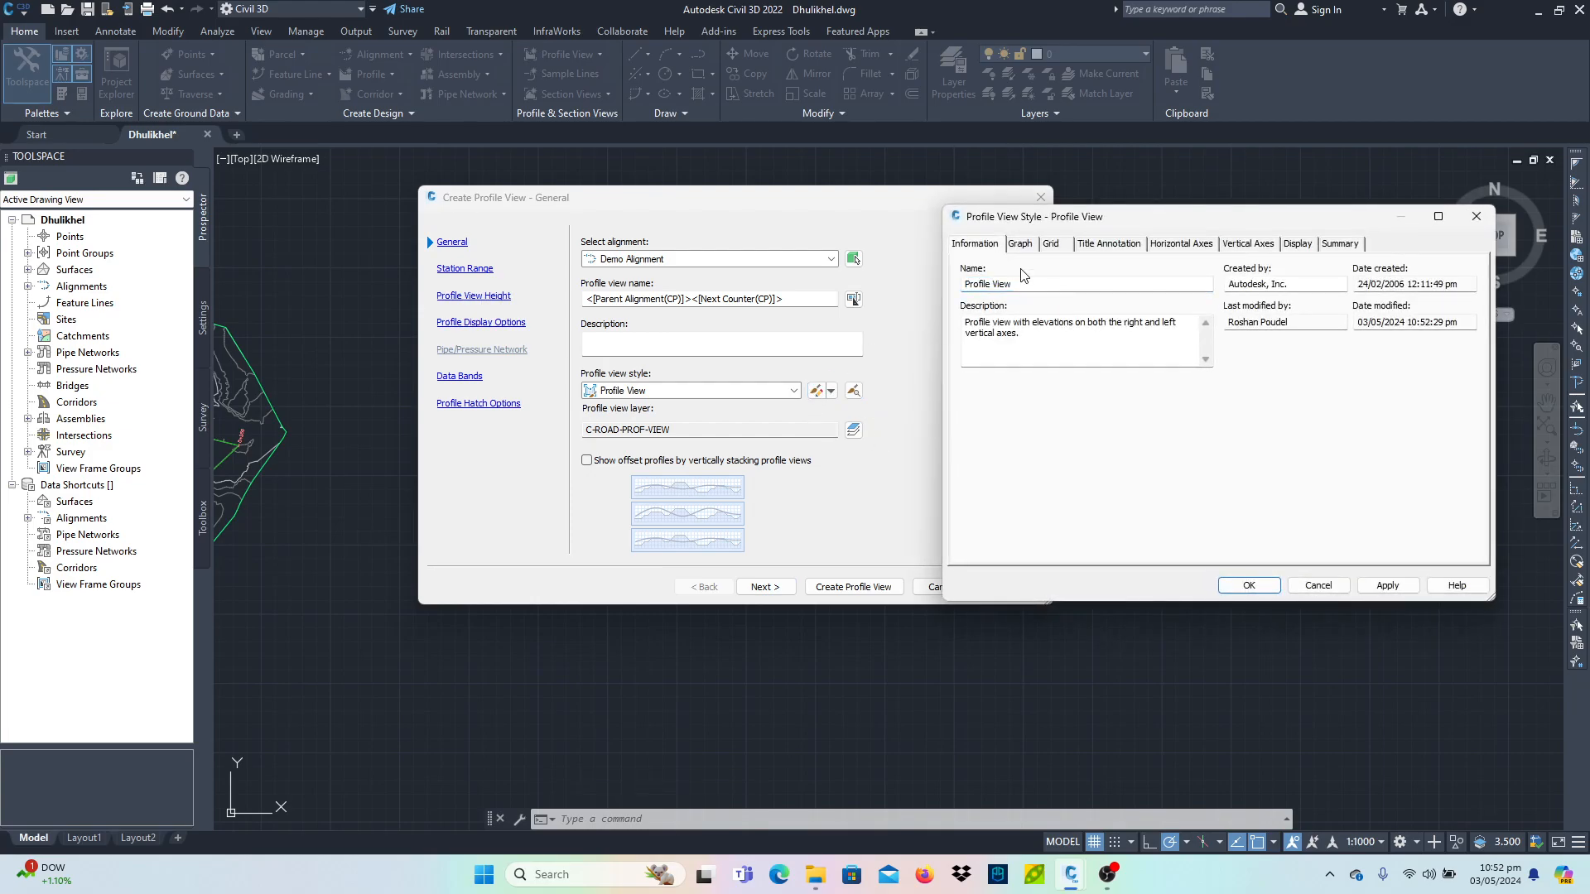
click(1030, 245)
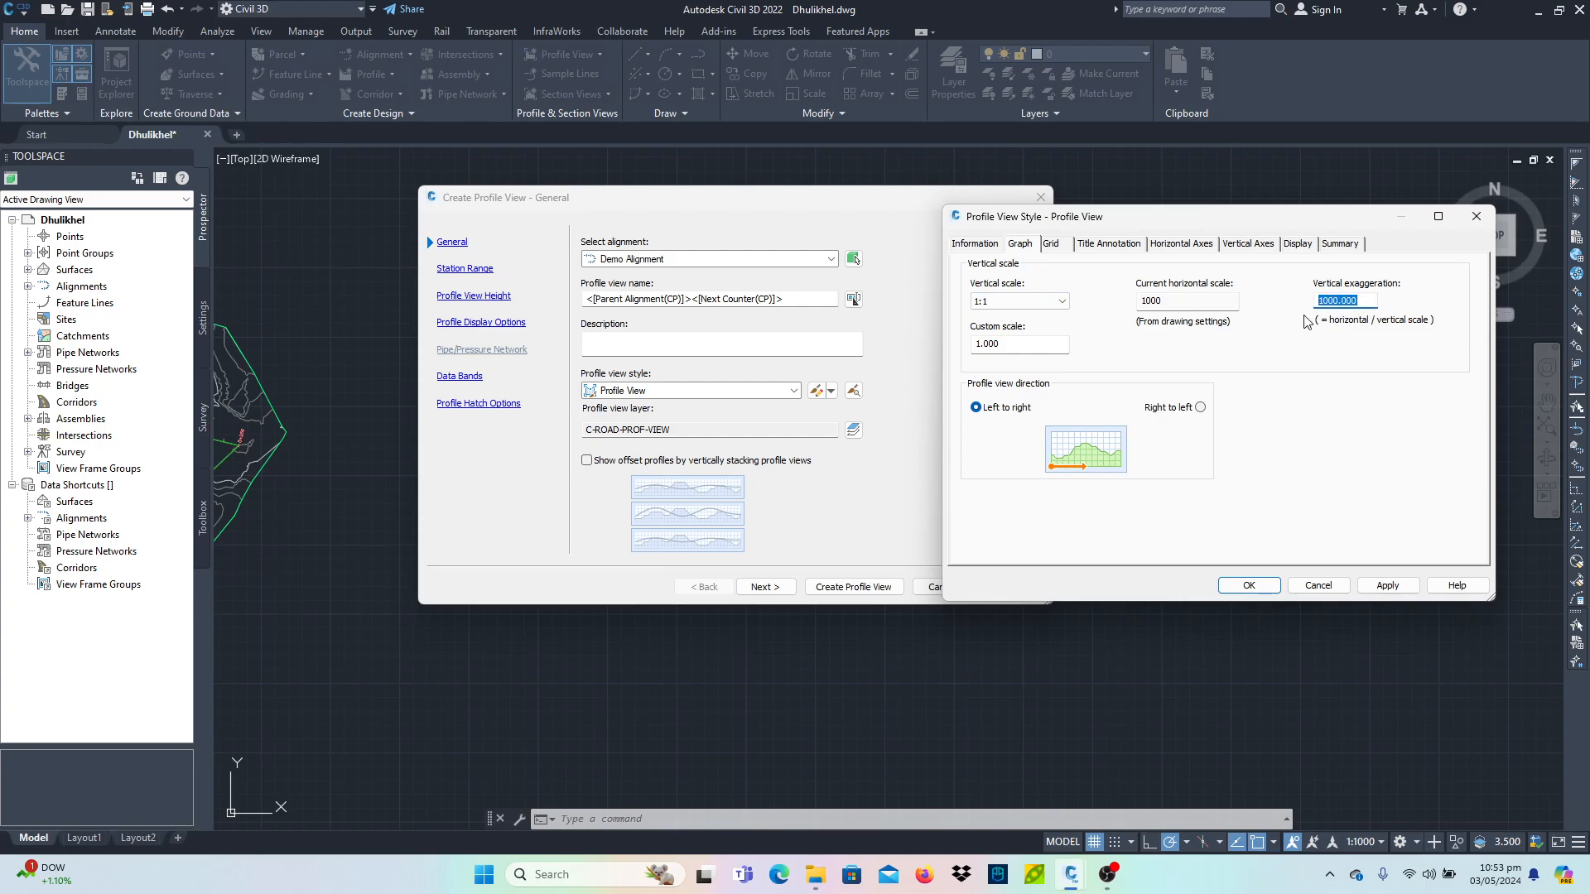
text(1)
click(1363, 584)
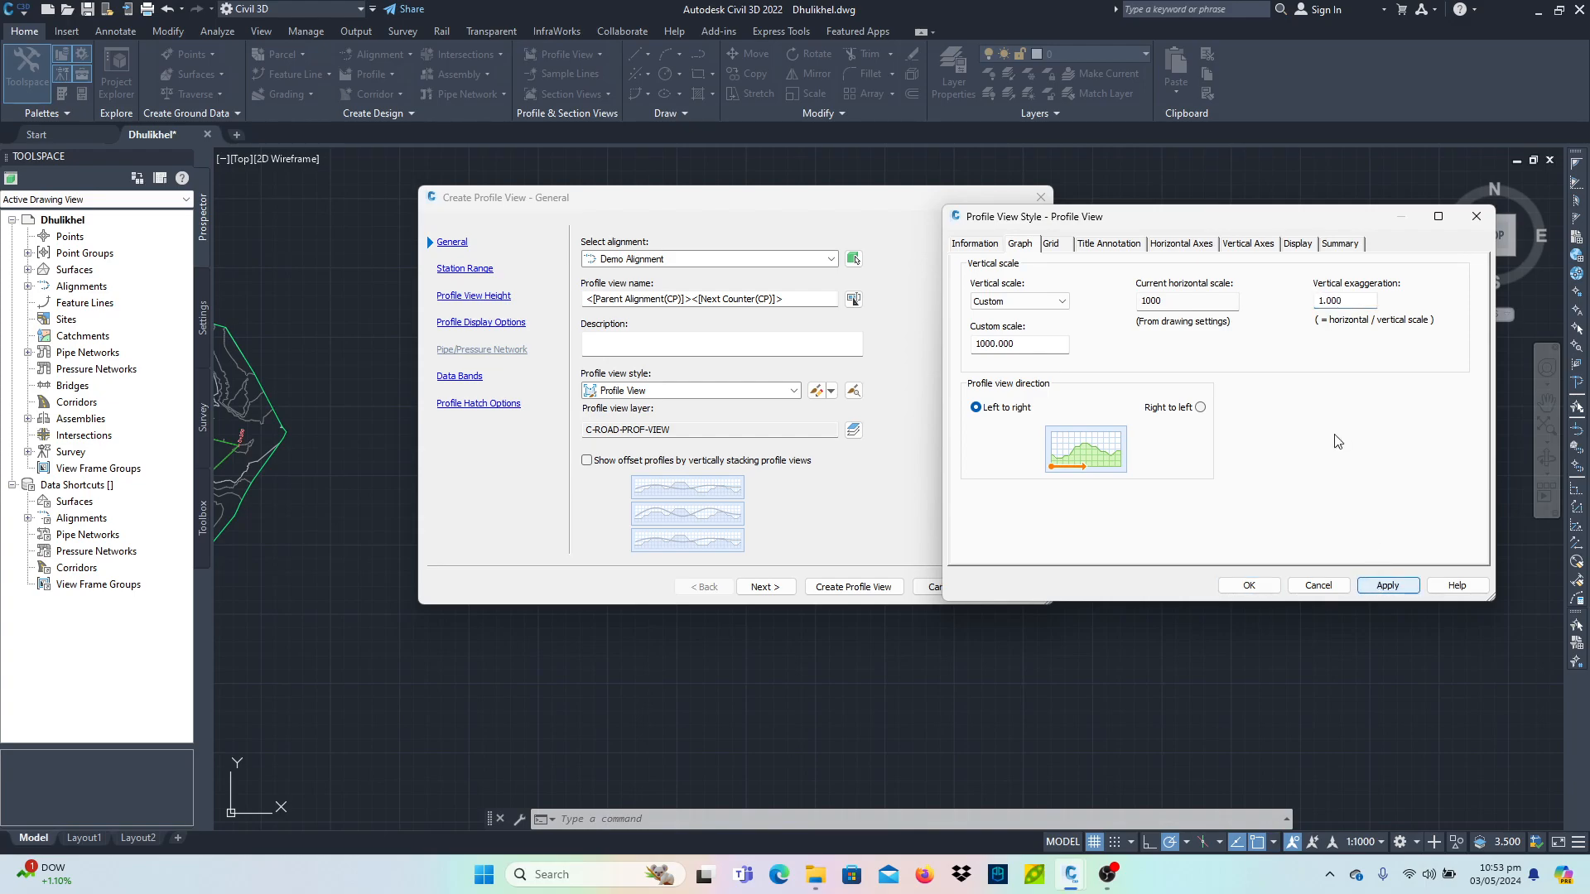
click(1050, 245)
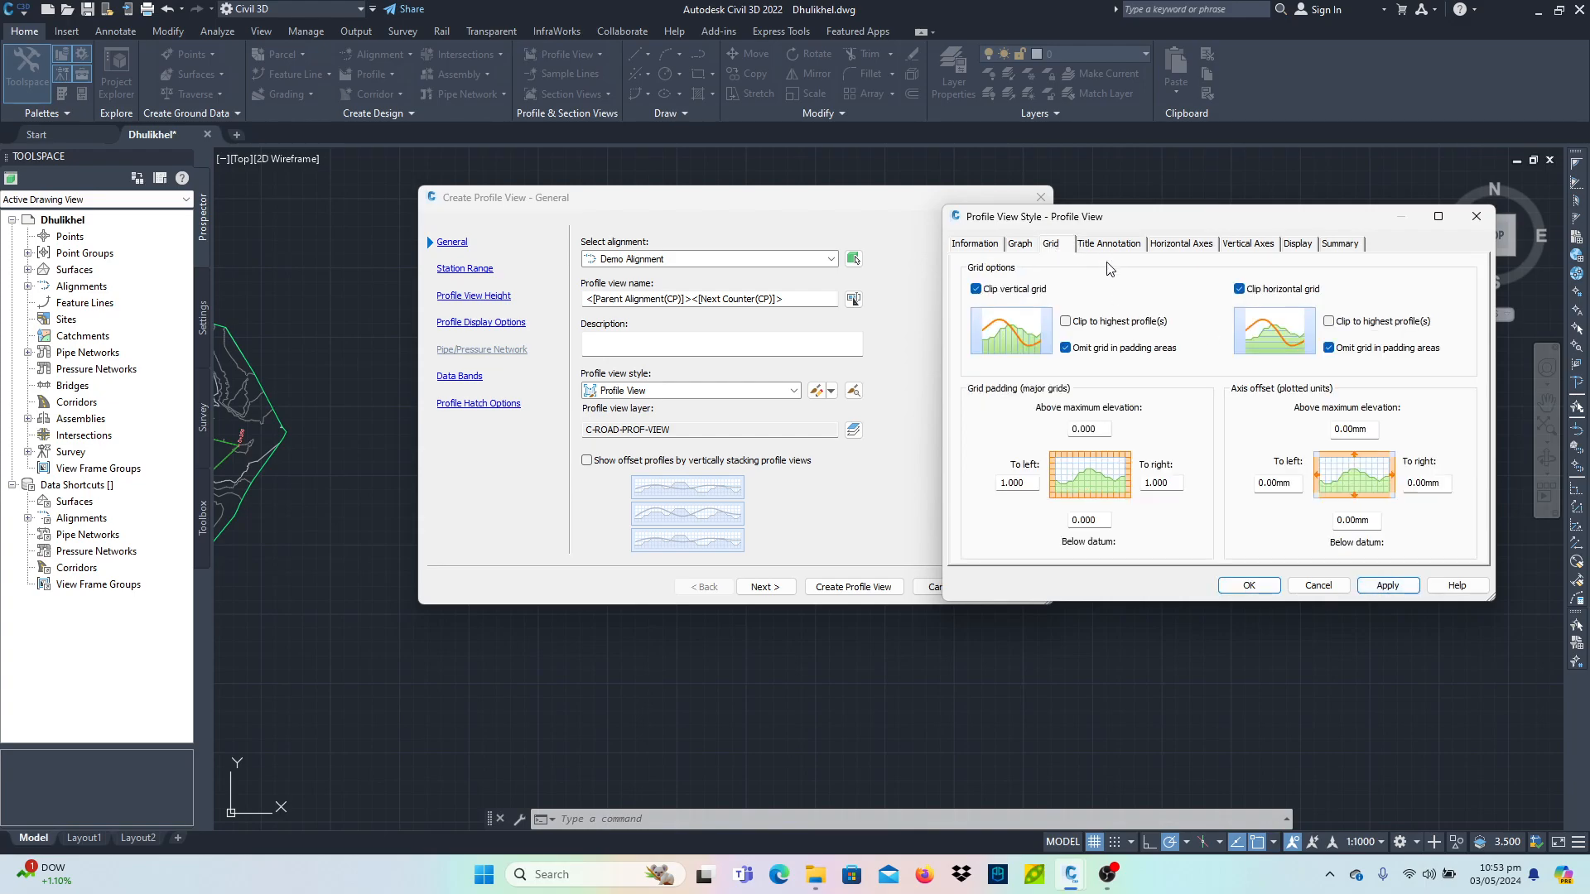
click(1249, 586)
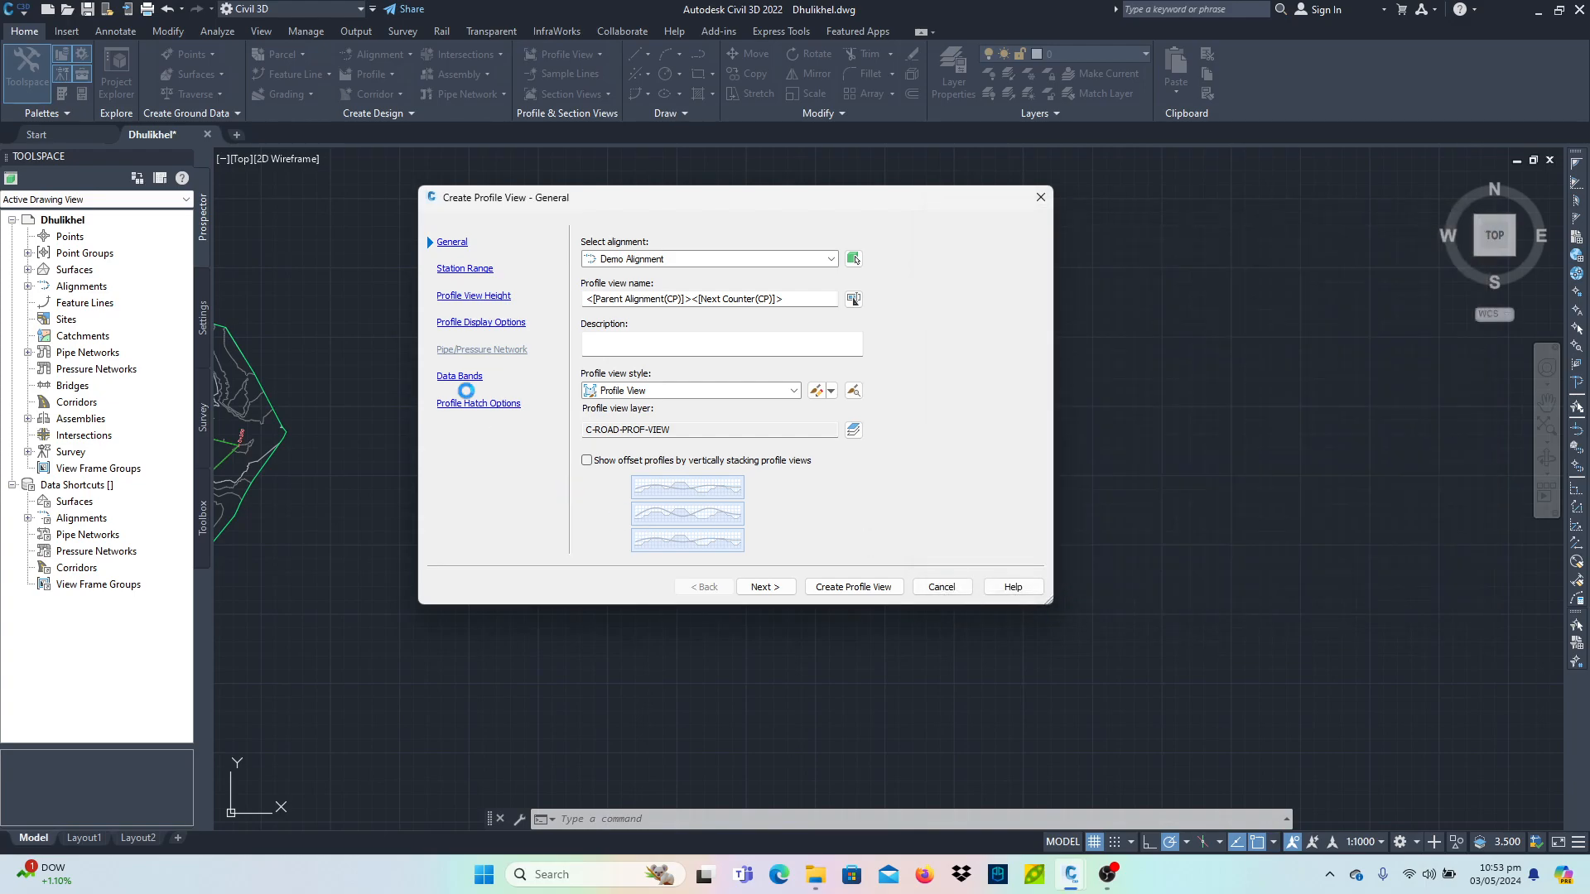
- Set a user-specified profile view height from 1500 m to 1550 m and create the profile view
click(482, 324)
click(714, 297)
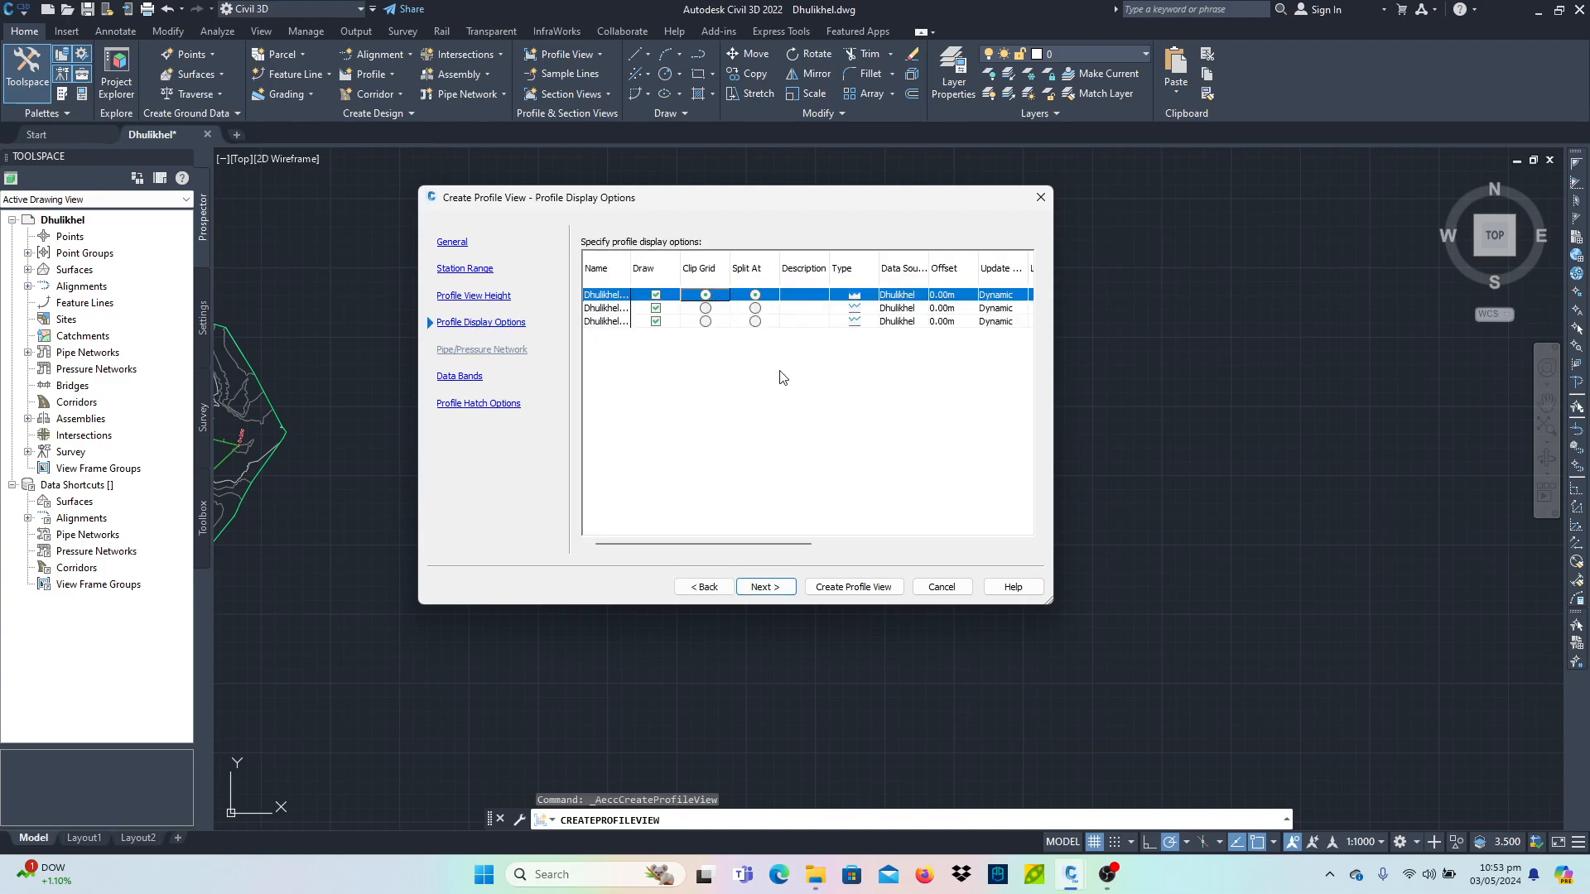
click(483, 325)
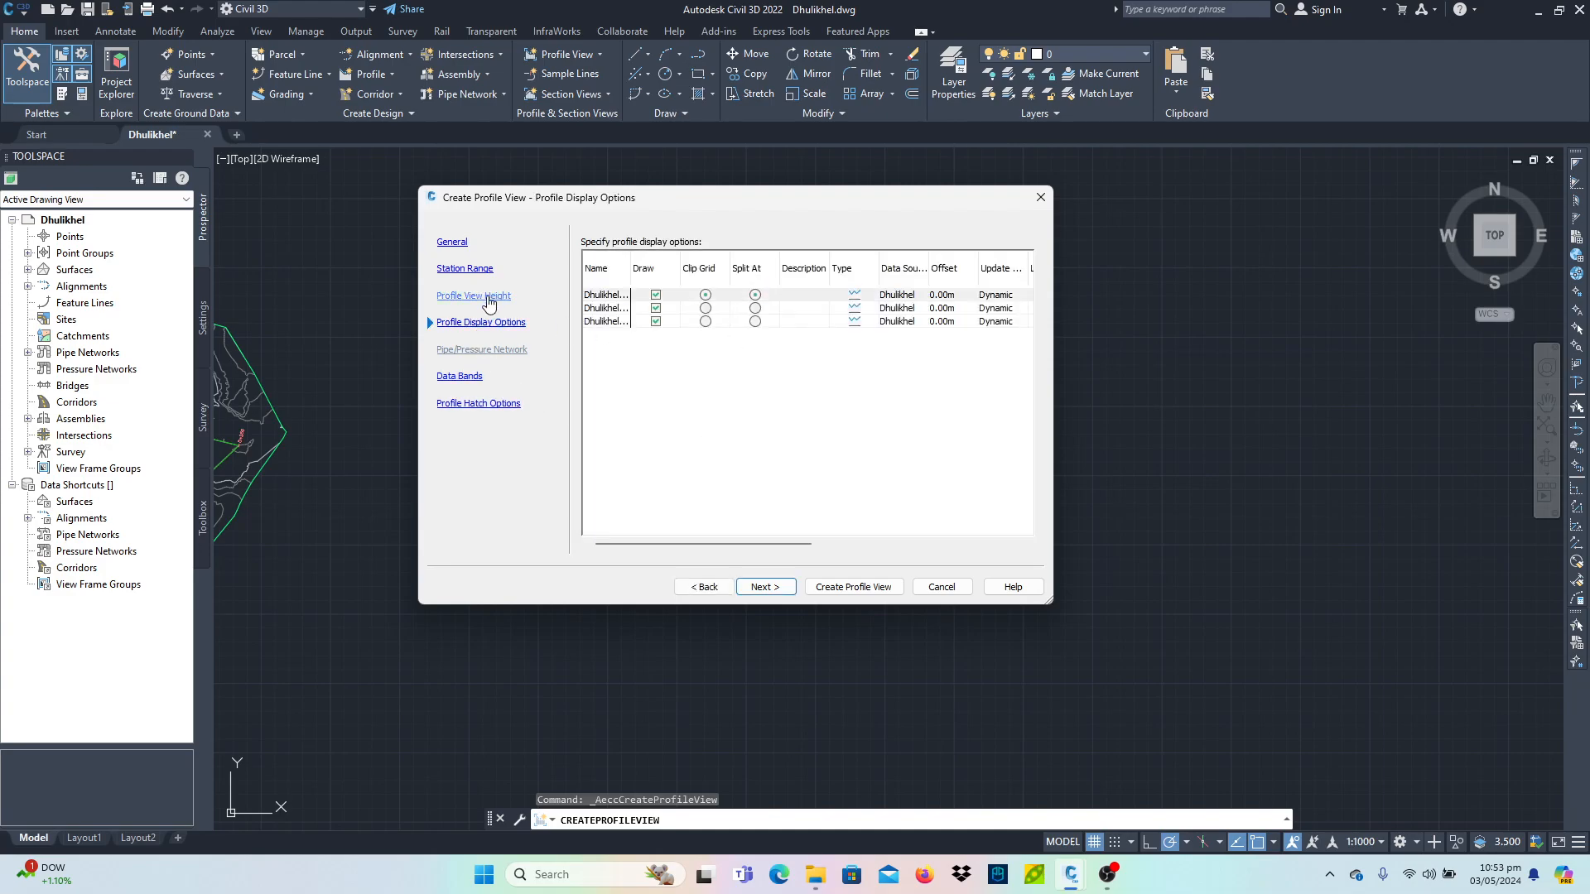
click(490, 298)
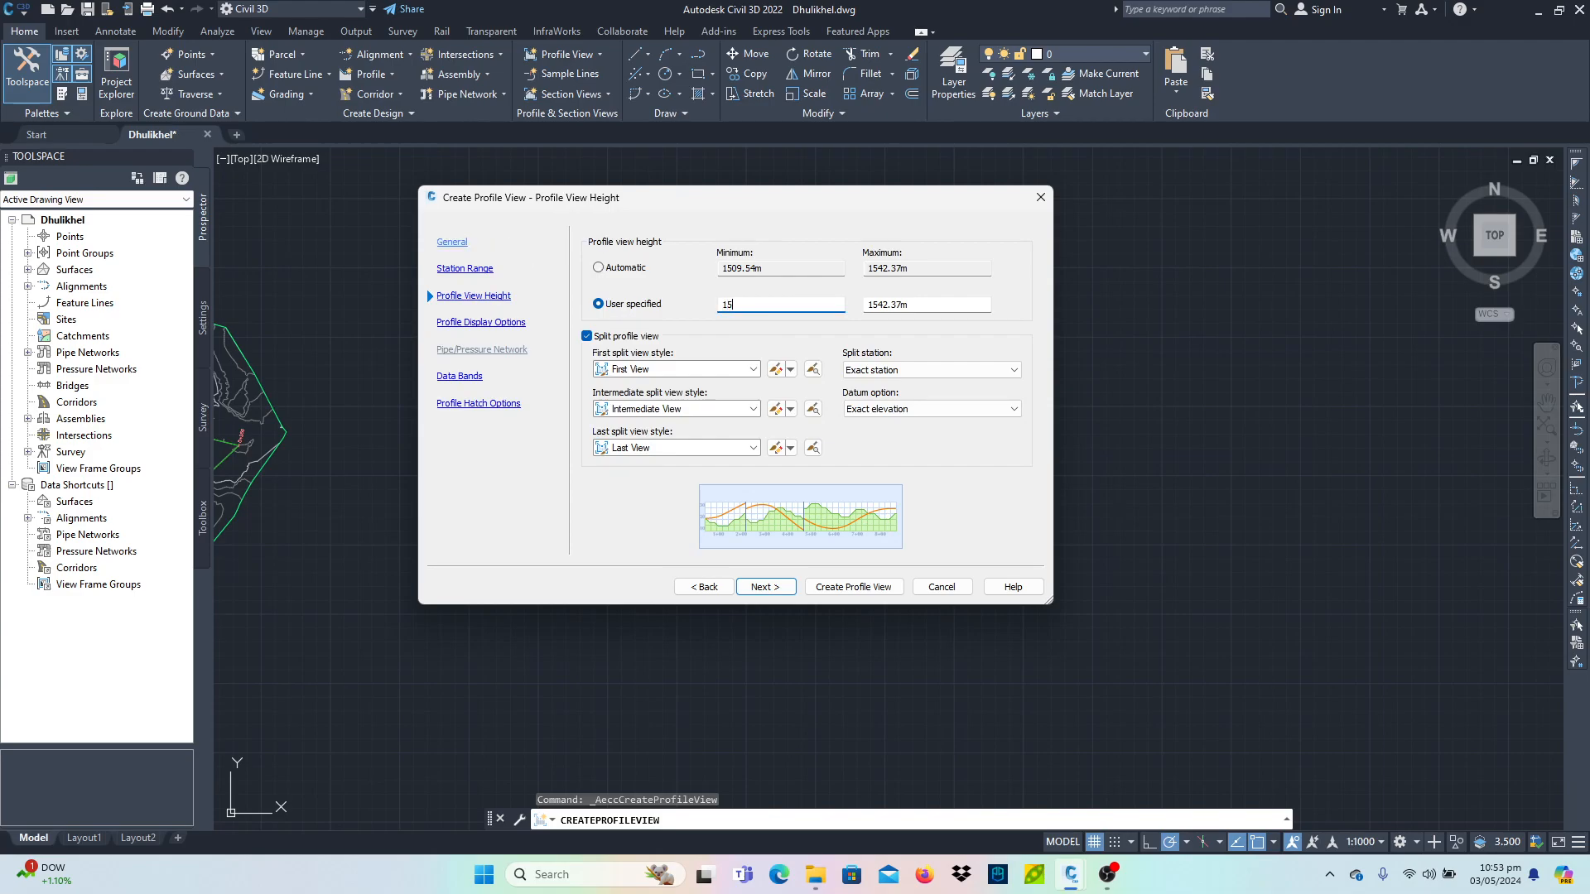
key(Tab)
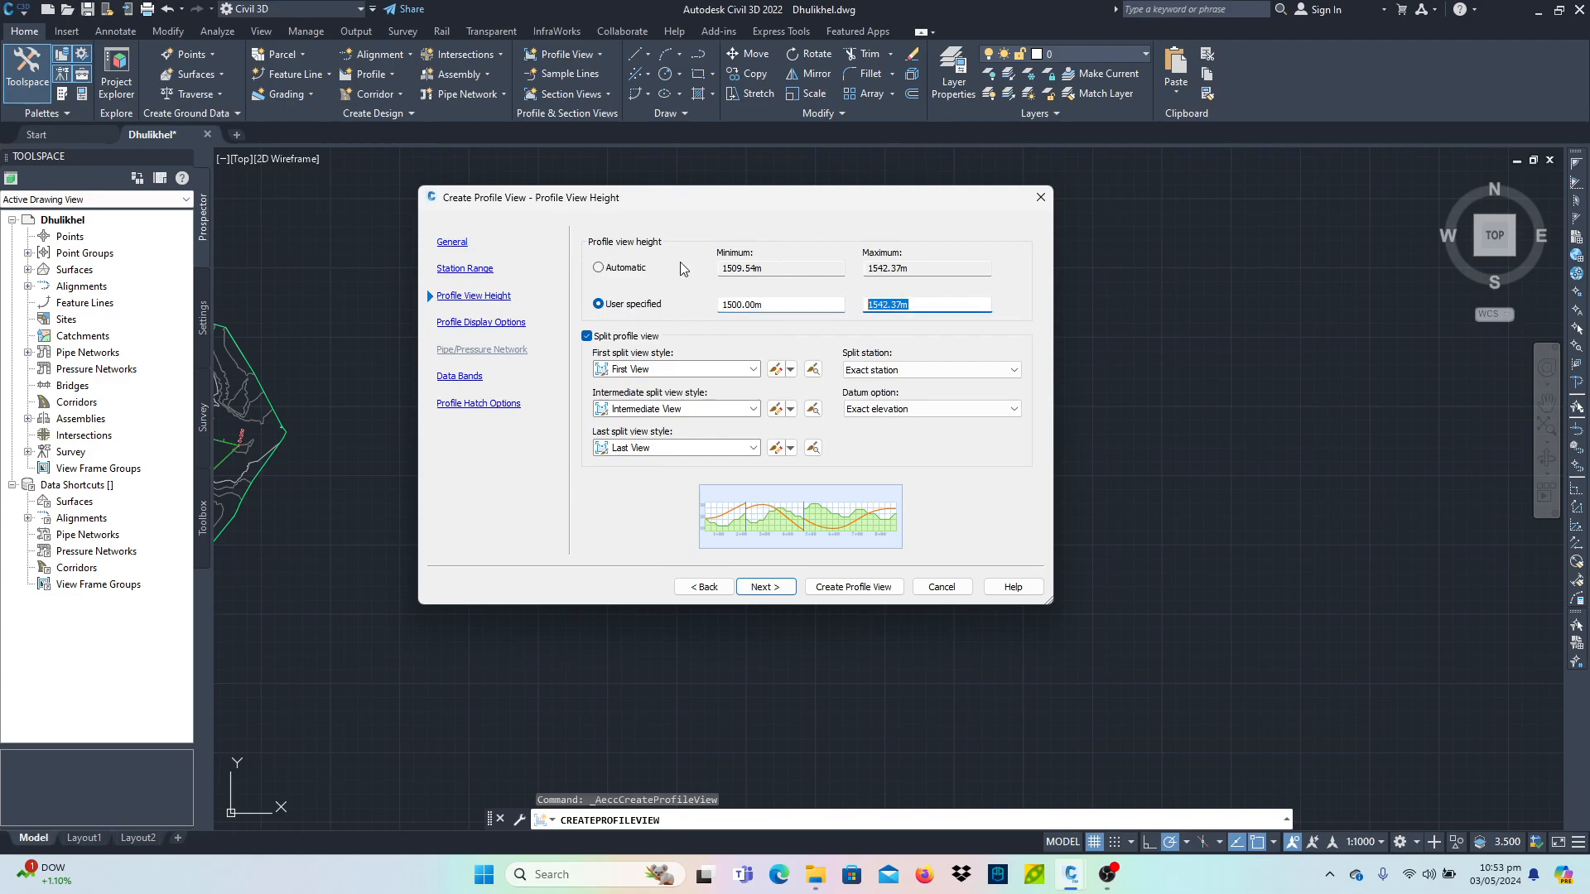
text(1550)
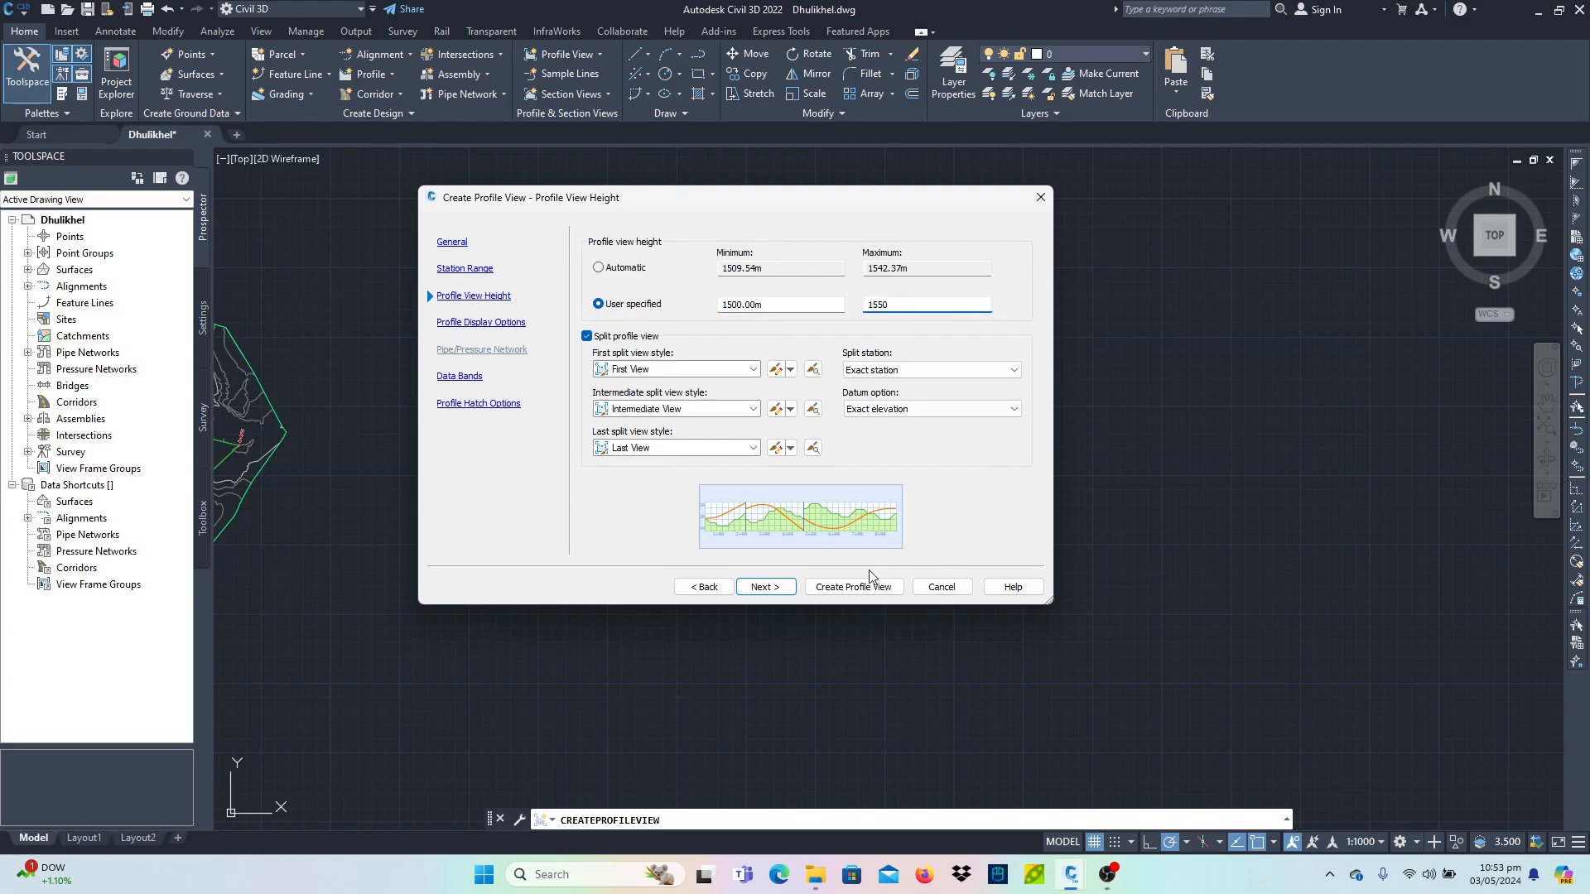
click(853, 587)
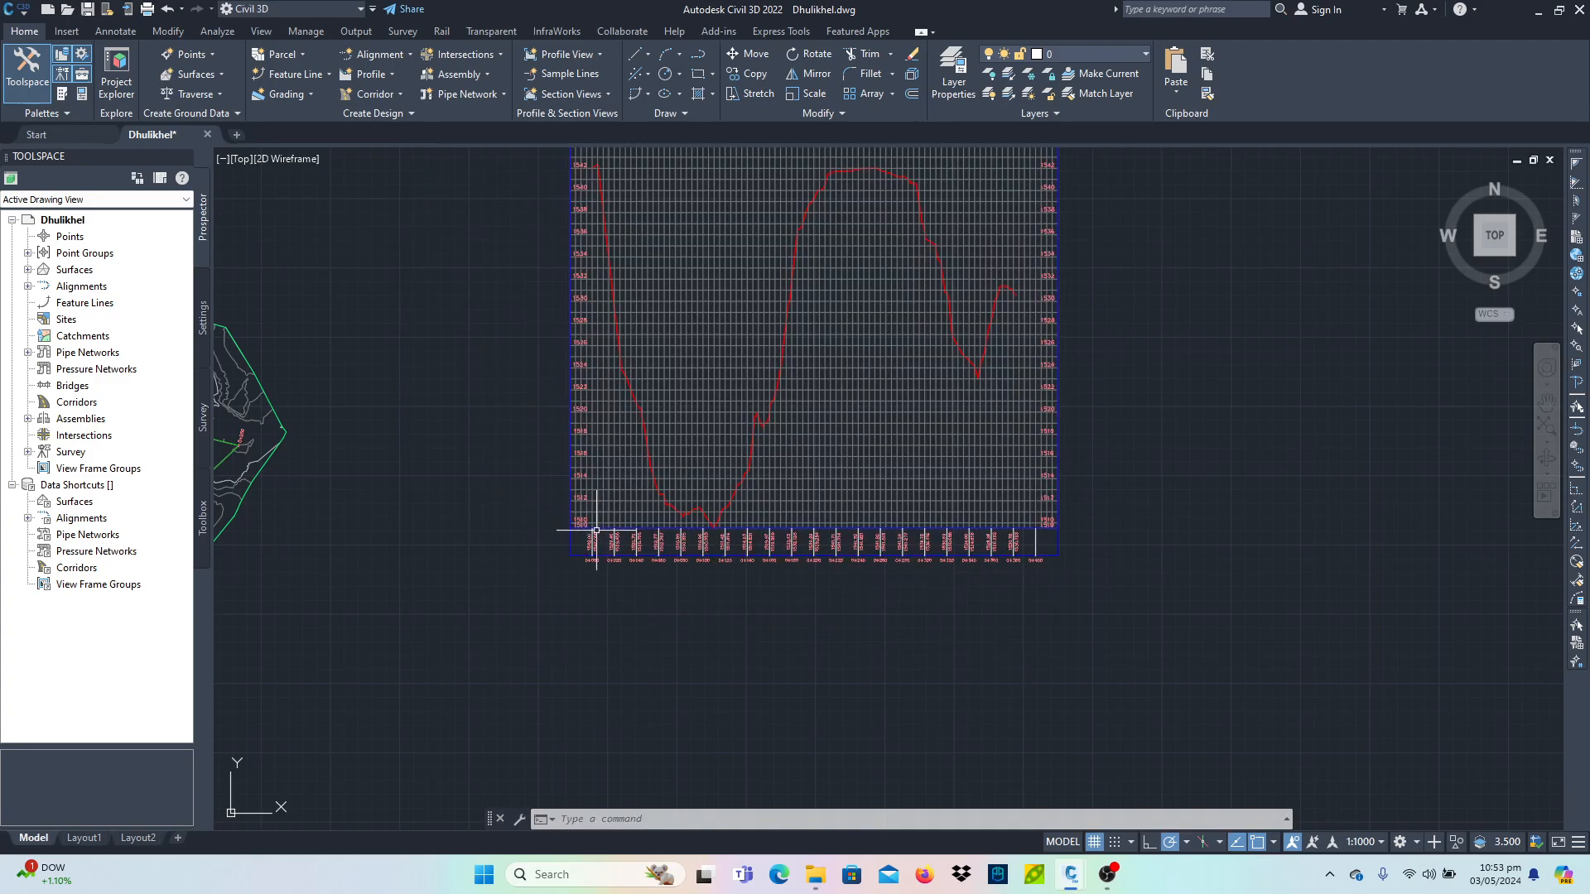
- Turn off the split profile view option in the profile view's elevation properties
click(570, 527)
scroll(574, 648, up, 5)
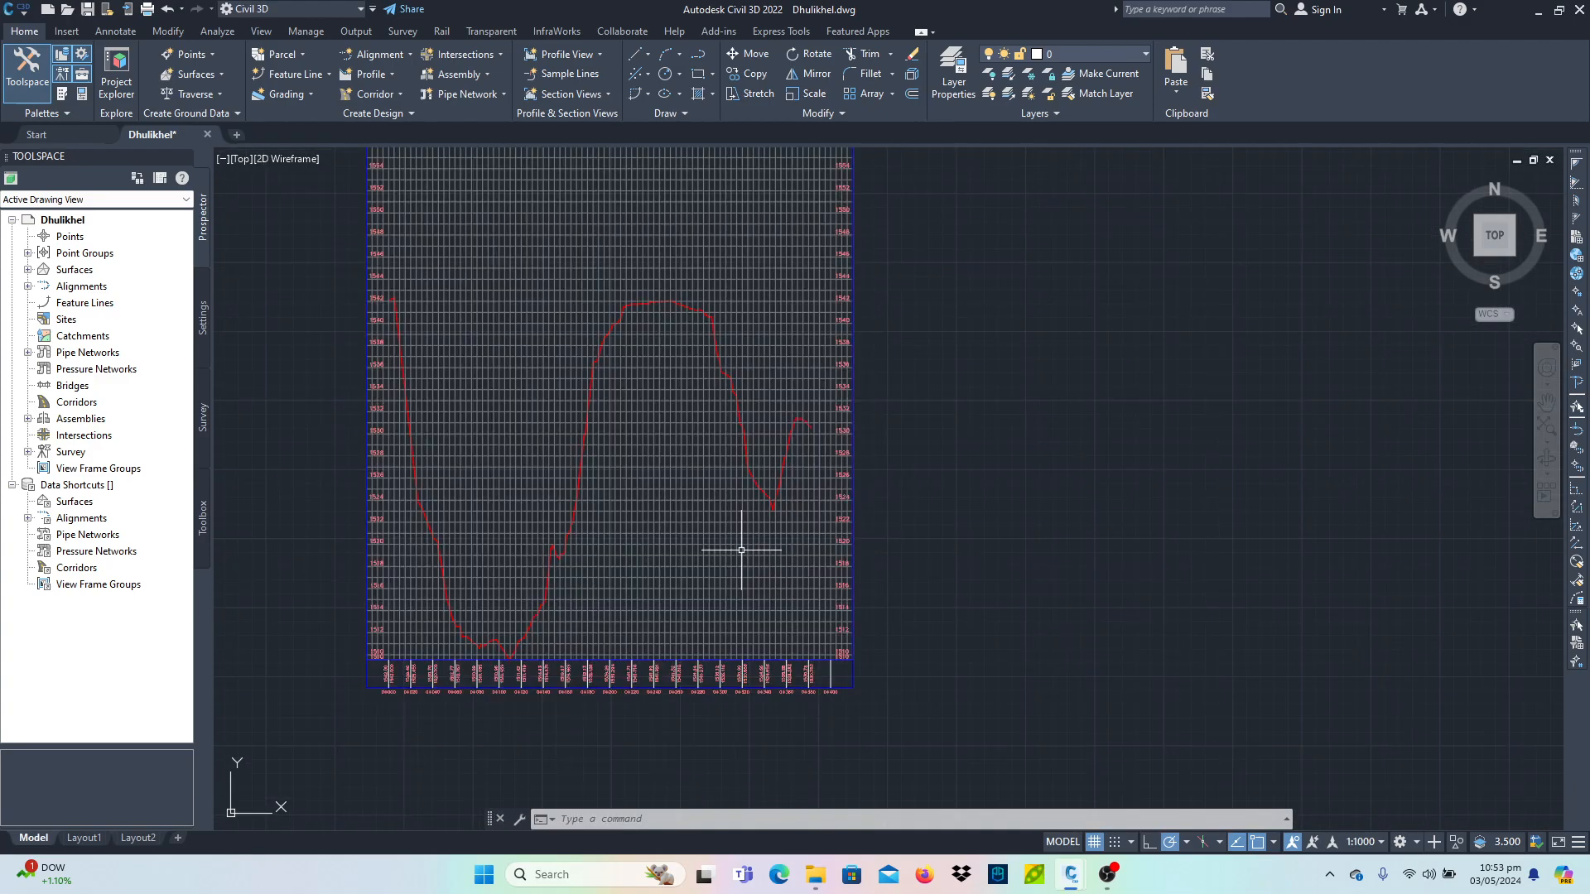
scroll(575, 649, up, 2)
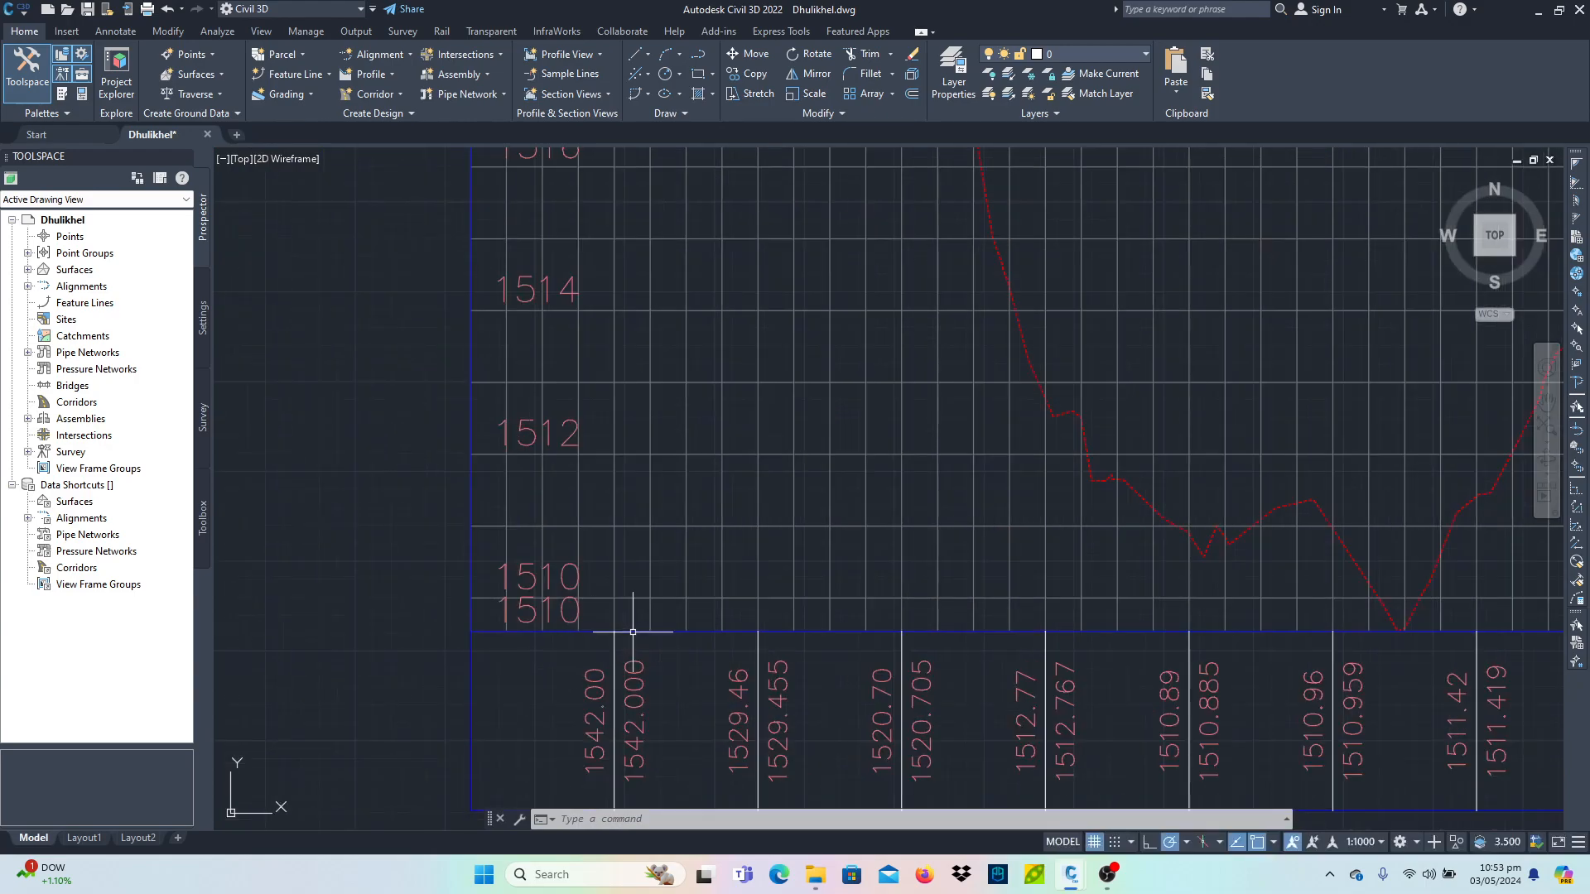
click(623, 629)
right_click(640, 342)
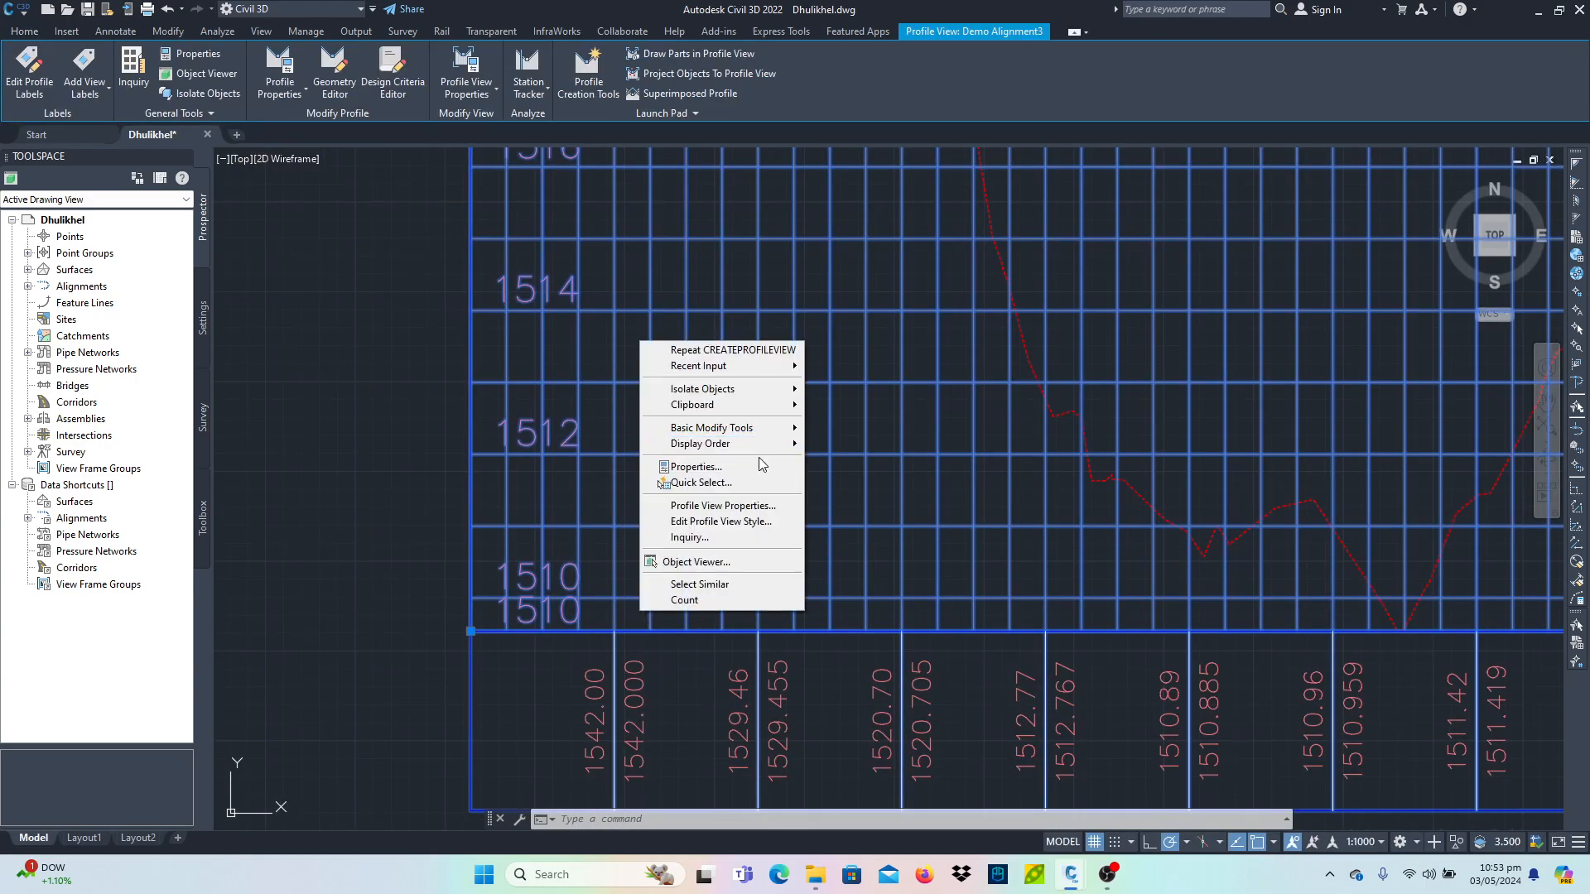
click(725, 505)
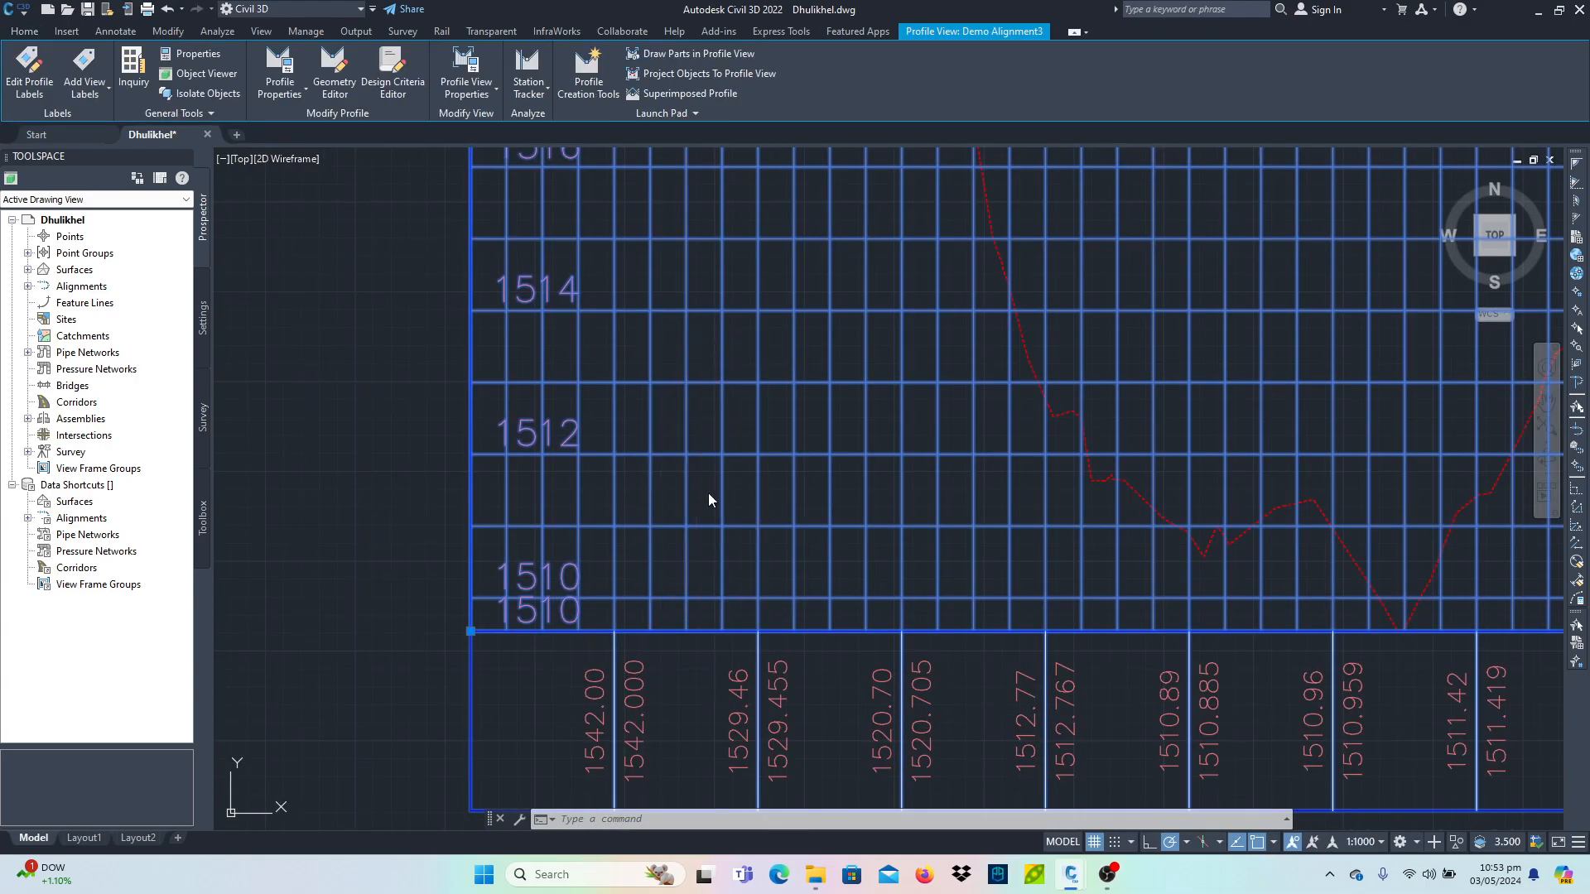
click(944, 250)
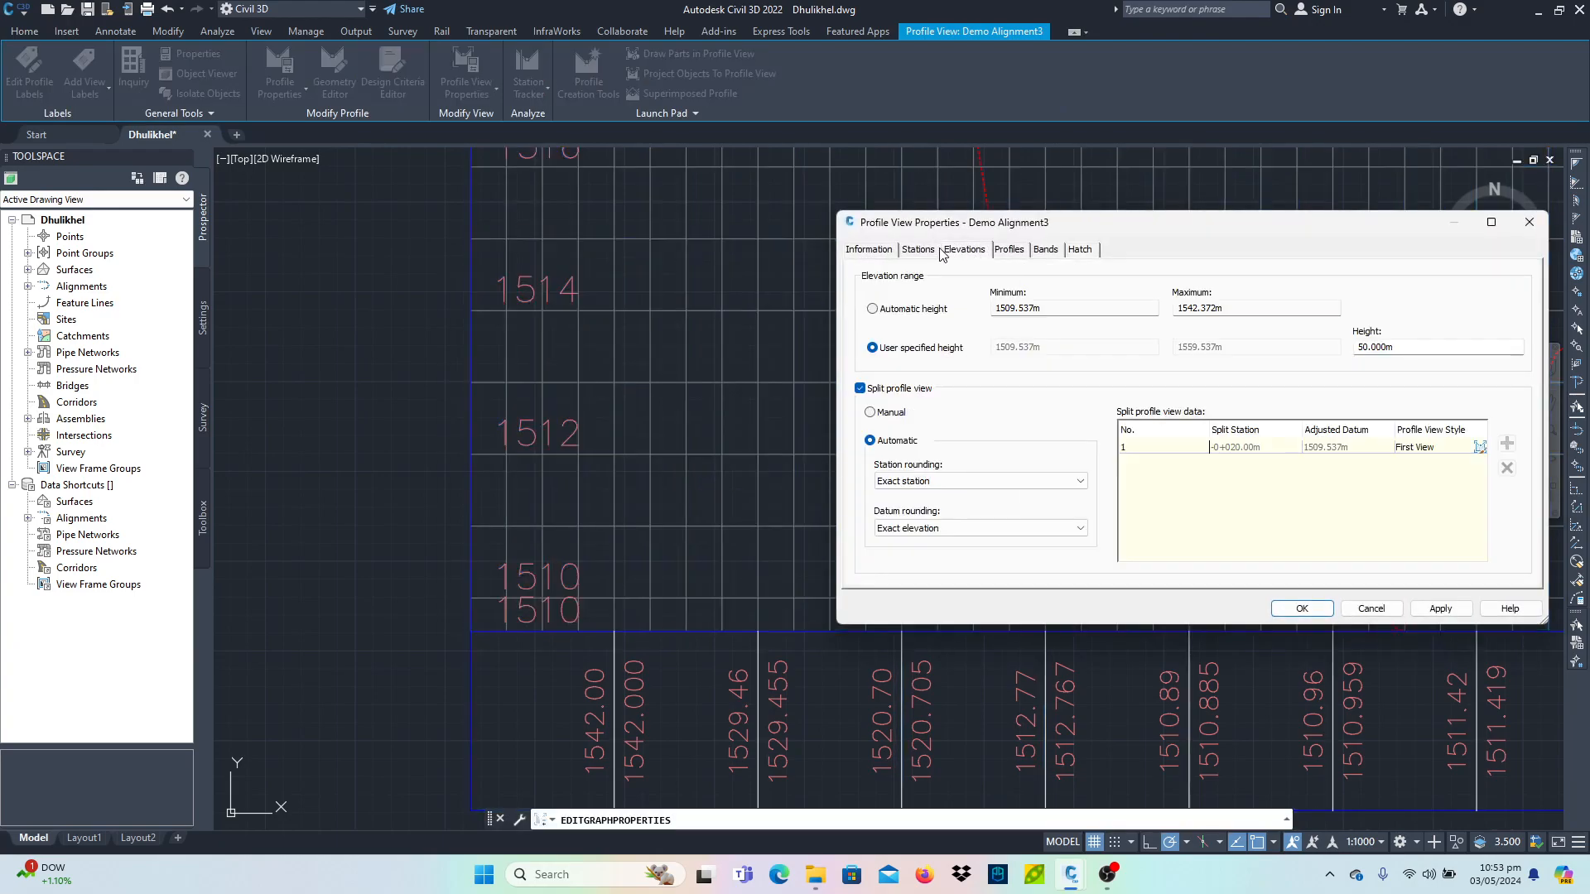
click(903, 388)
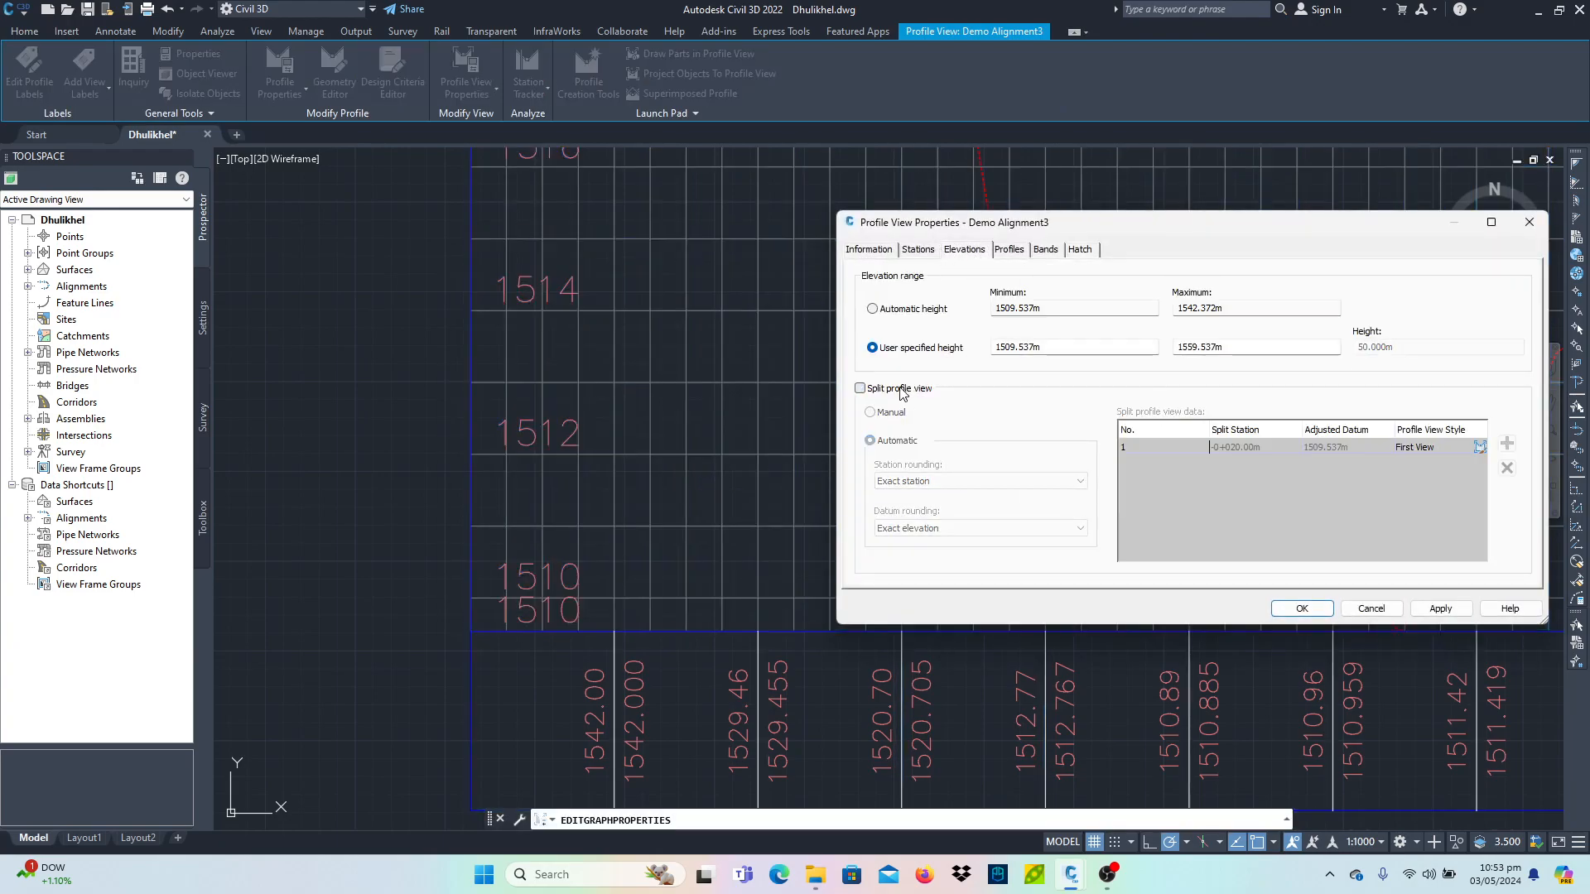
click(1448, 613)
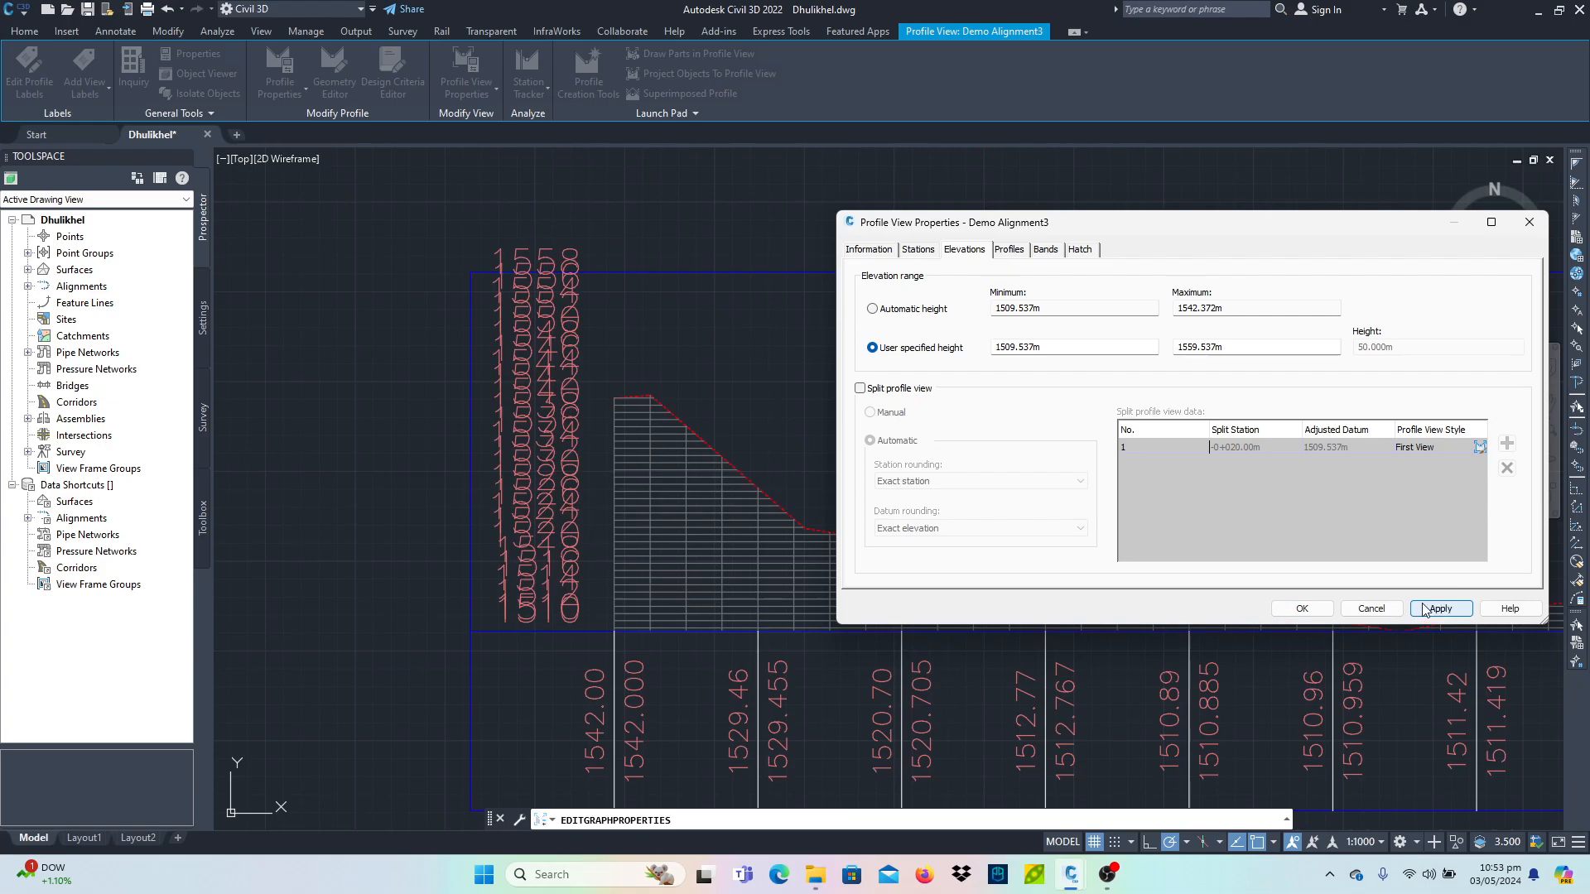
click(1302, 609)
key(Escape)
- Set the profile view's user-specified elevation range to a minimum of 1500 m and a maximum of 1550 m
scroll(952, 524, down, 3)
middle_drag(952, 525, 465, 457)
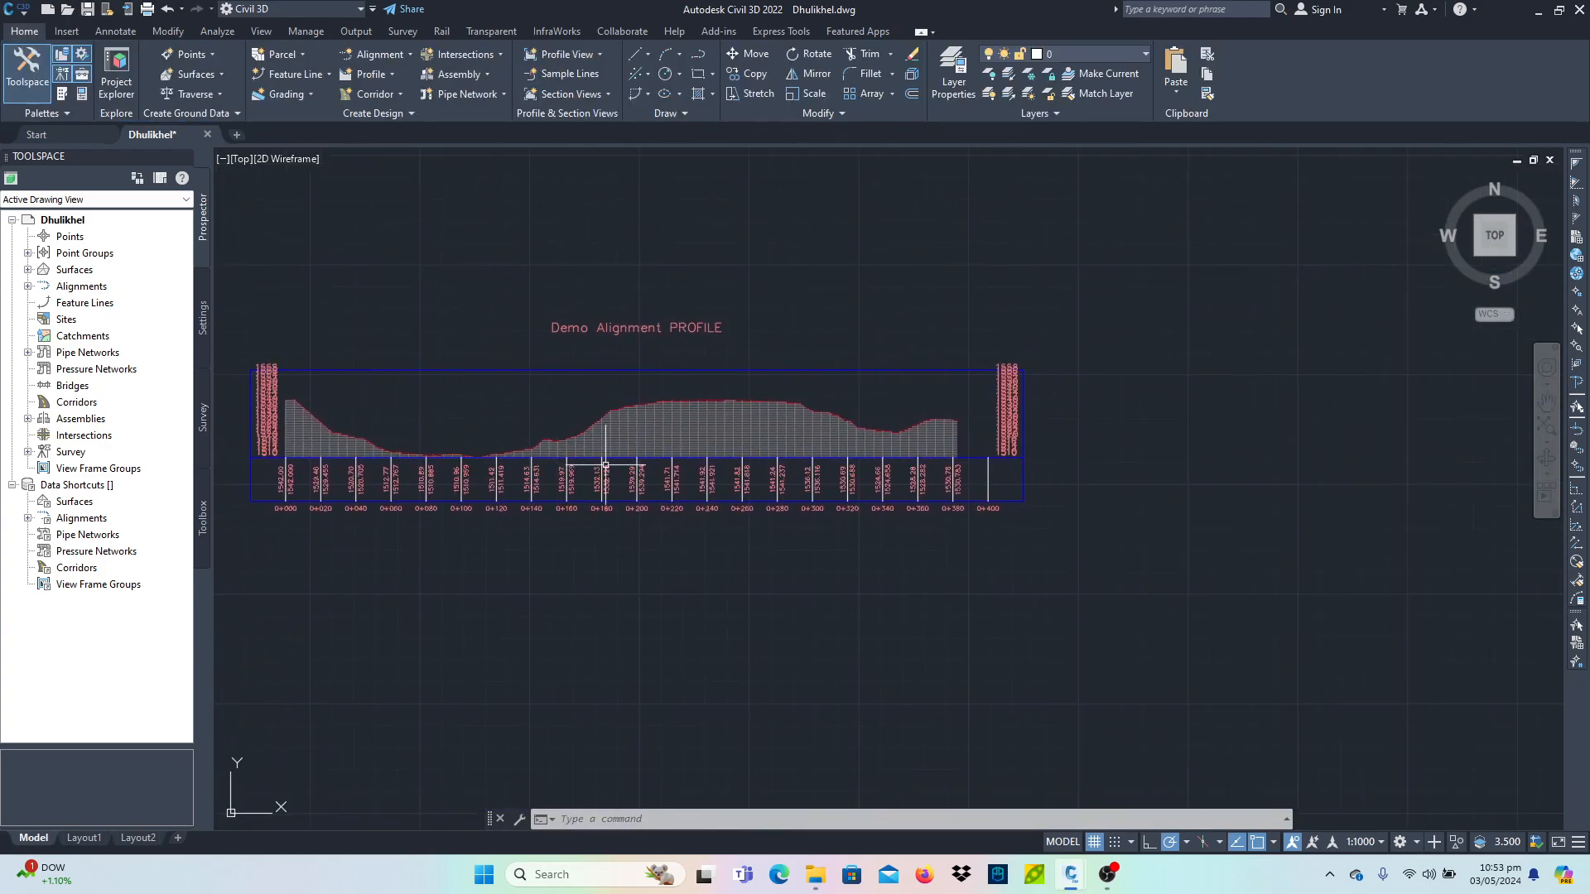
scroll(344, 487, up, 2)
middle_drag(256, 471, 549, 524)
scroll(578, 497, up, 6)
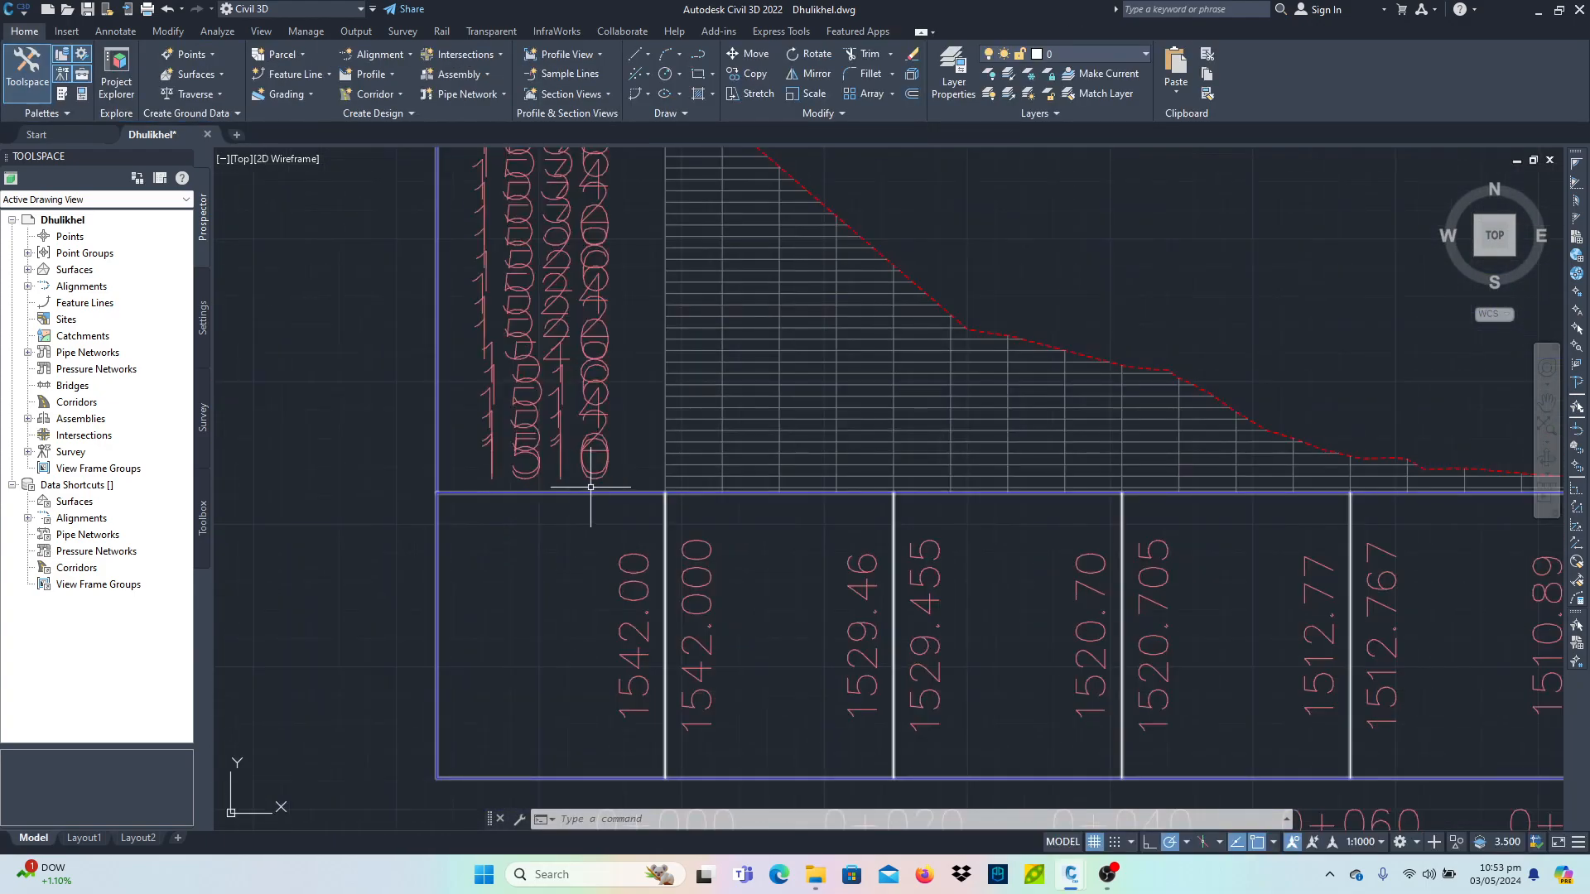
click(577, 494)
click(572, 495)
right_click(565, 494)
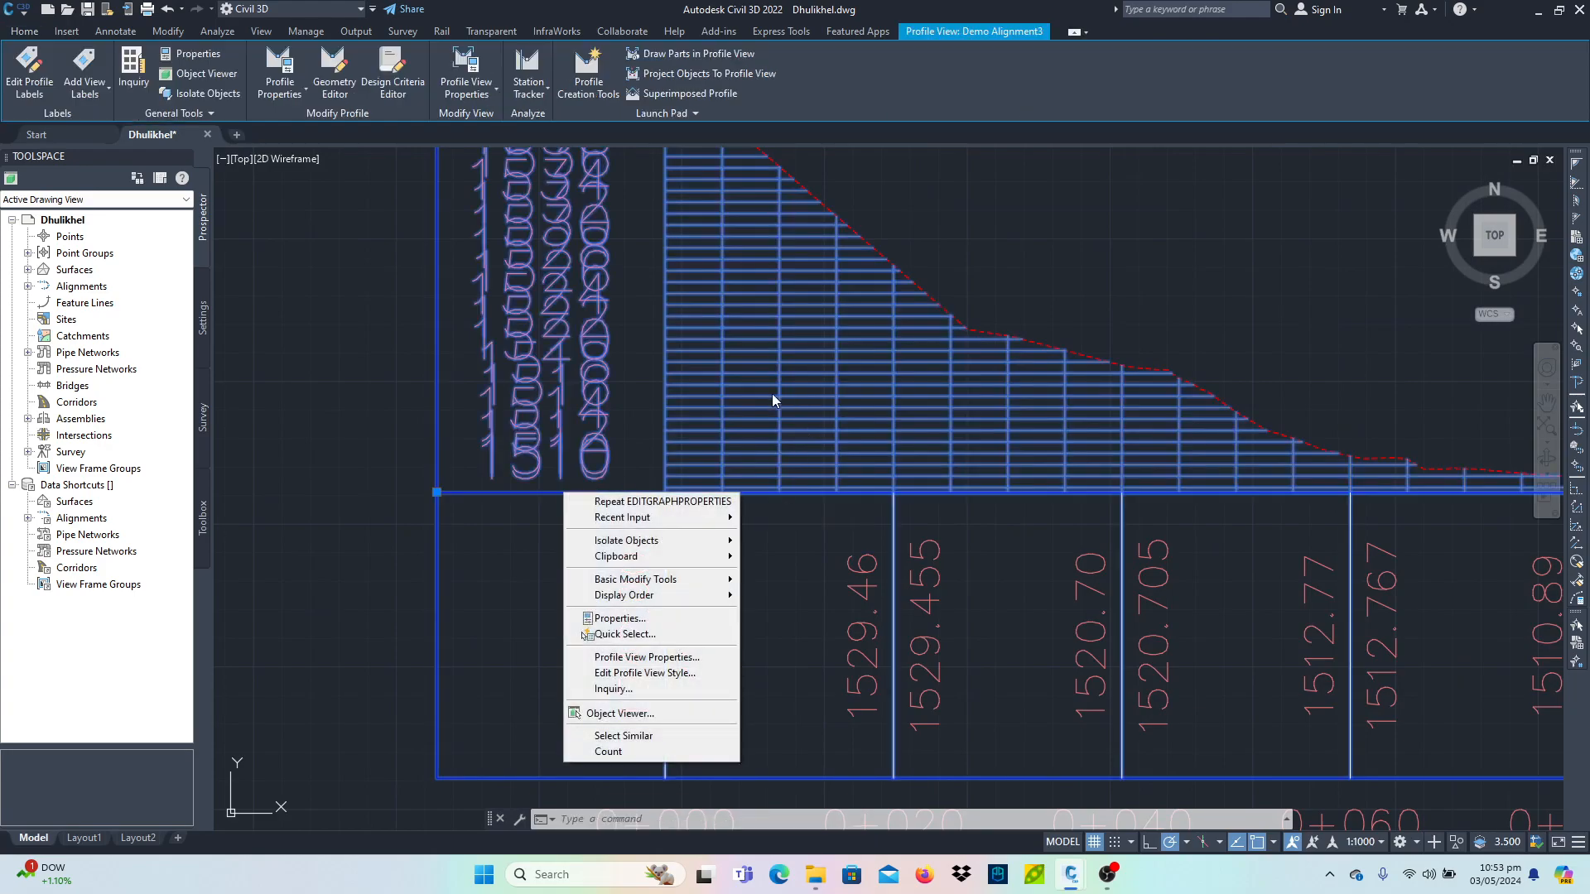
click(662, 656)
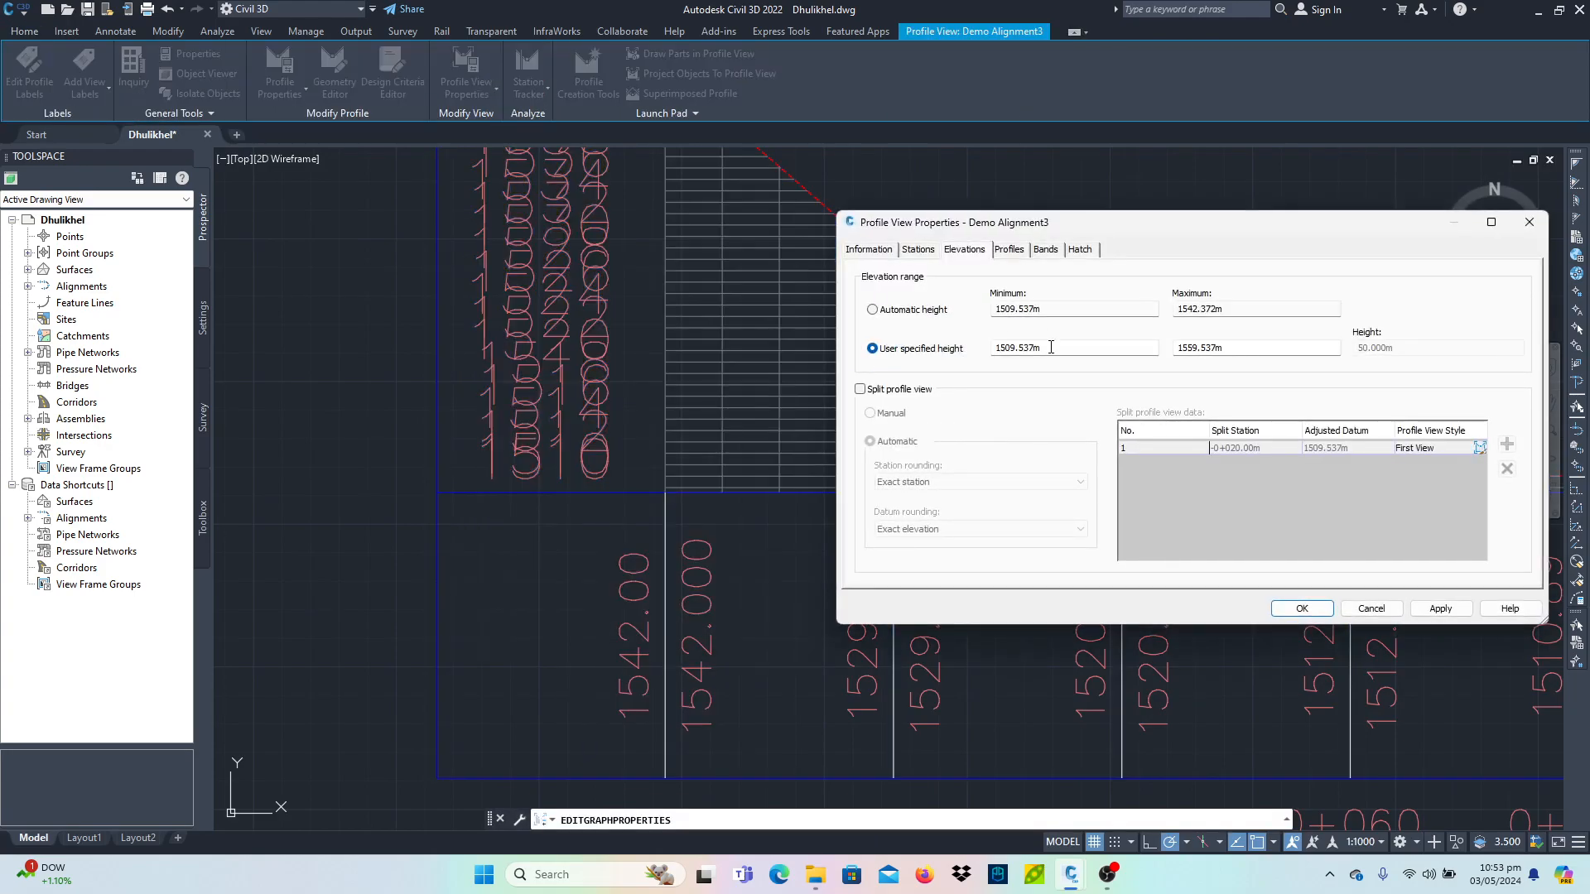
drag(1051, 347, 843, 348)
drag(1270, 343, 861, 297)
click(1441, 609)
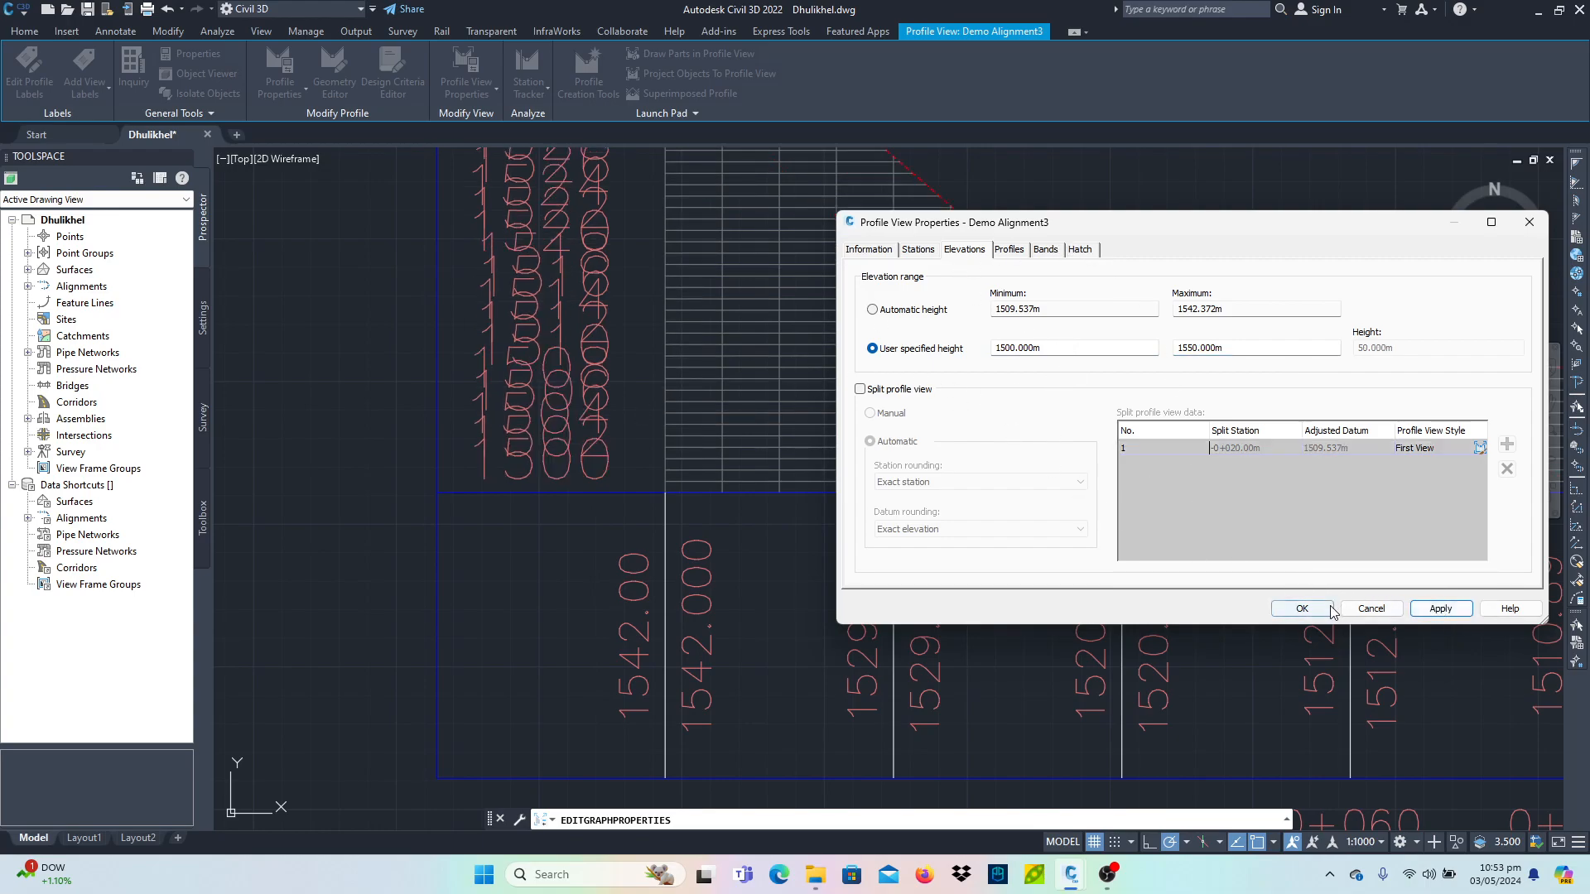
click(1302, 609)
- Examine the surface plan and the profile view across the drawing
scroll(994, 536, down, 6)
middle_drag(1161, 515, 609, 515)
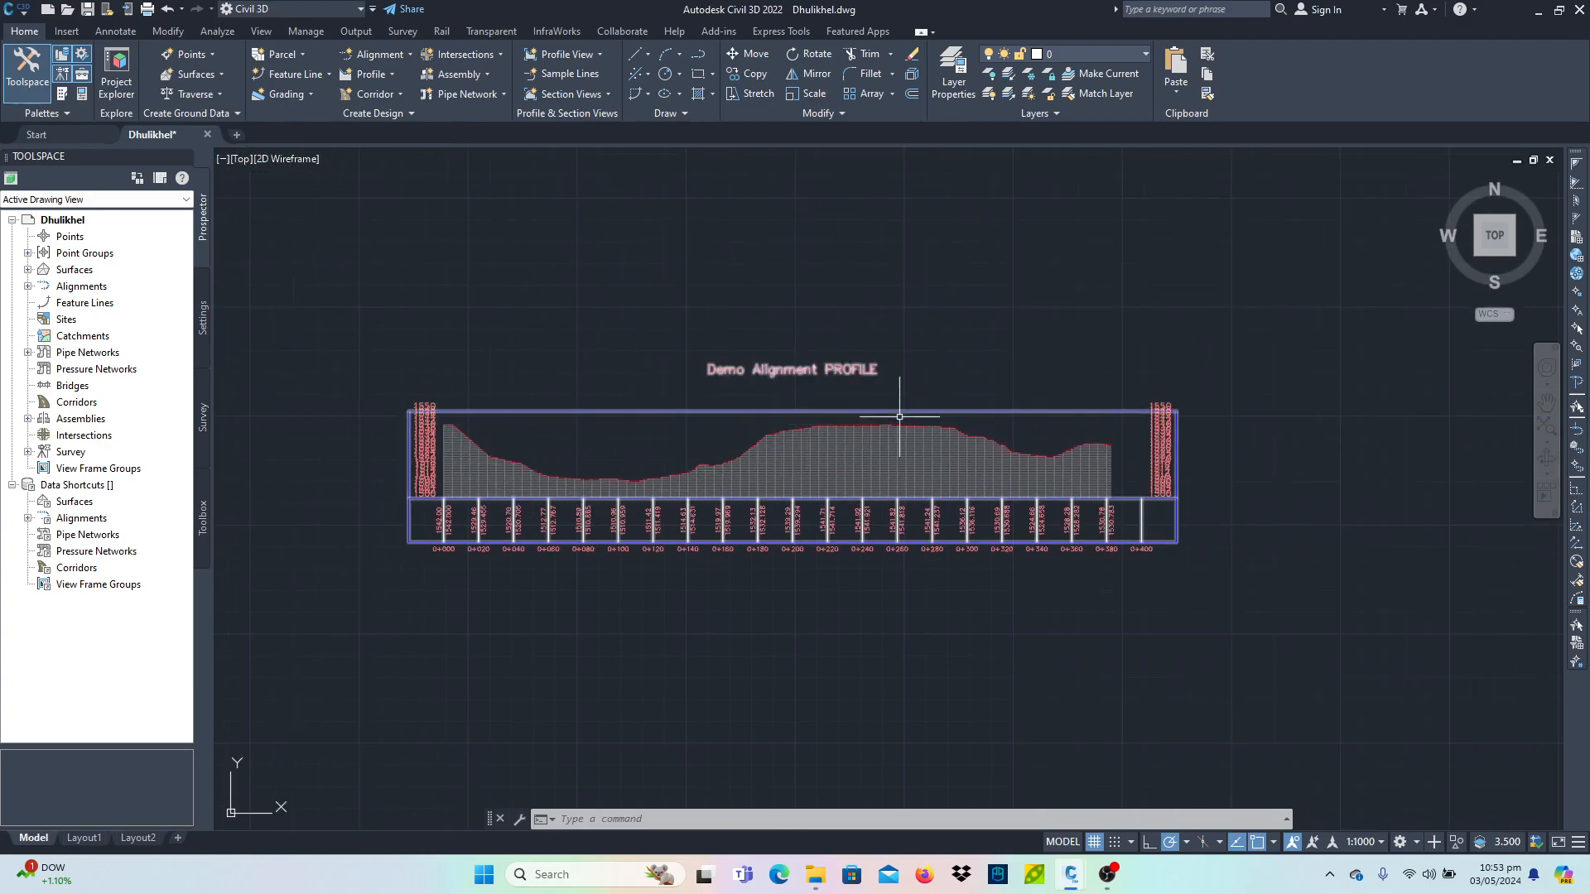
scroll(1176, 460, down, 4)
scroll(814, 497, up, 4)
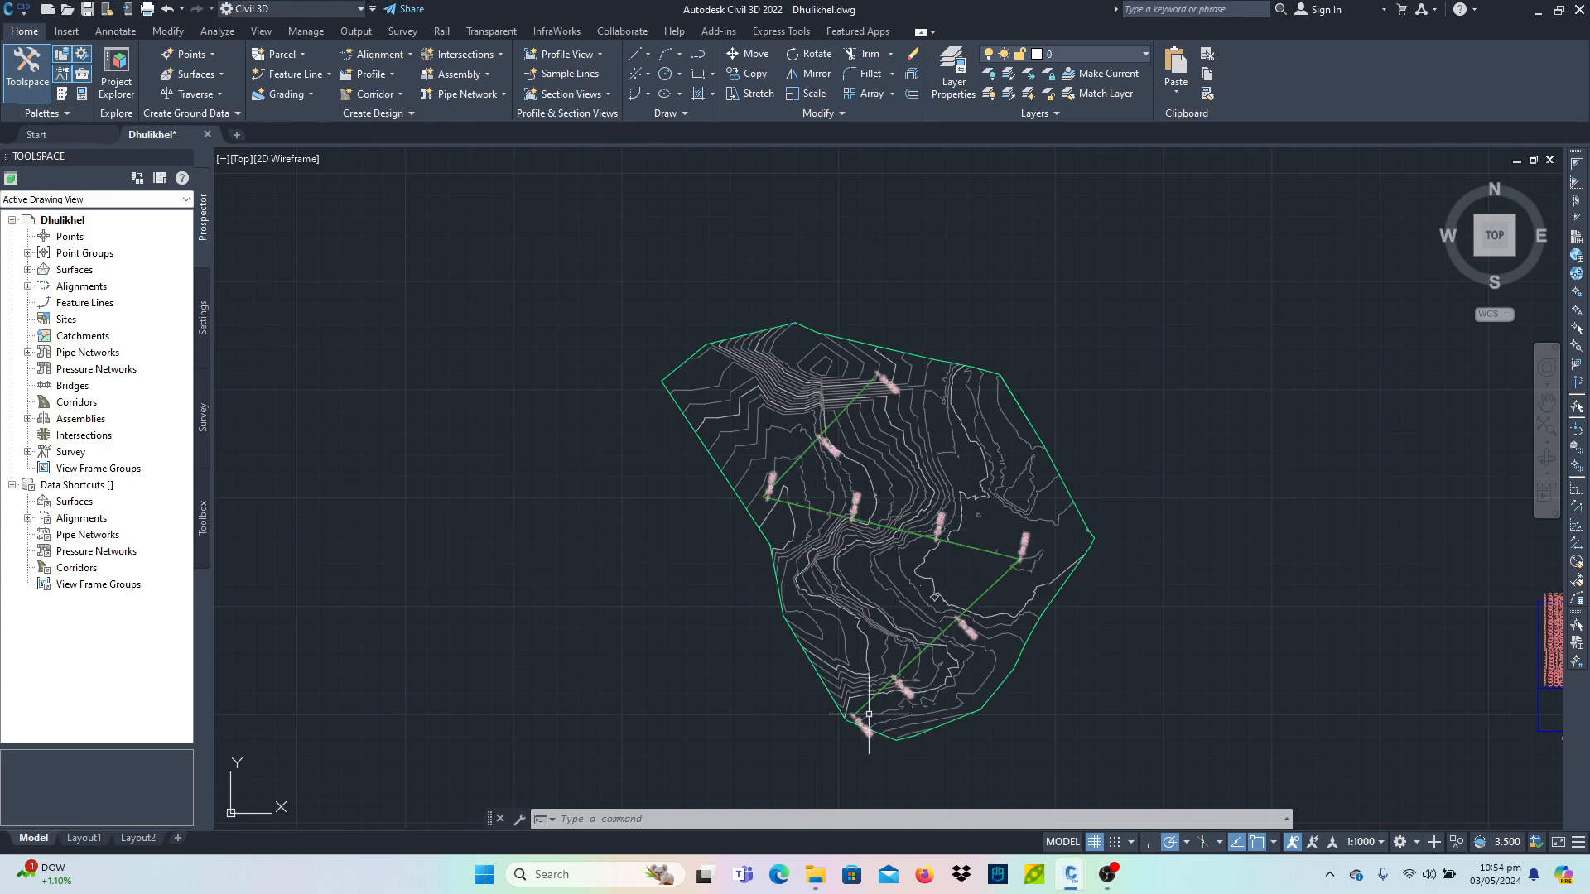
scroll(1039, 625, down, 5)
mouse_move(1218, 603)
middle_down()
mouse_move(979, 450)
mouse_move(872, 411)
middle_up()
scroll(757, 425, up, 3)
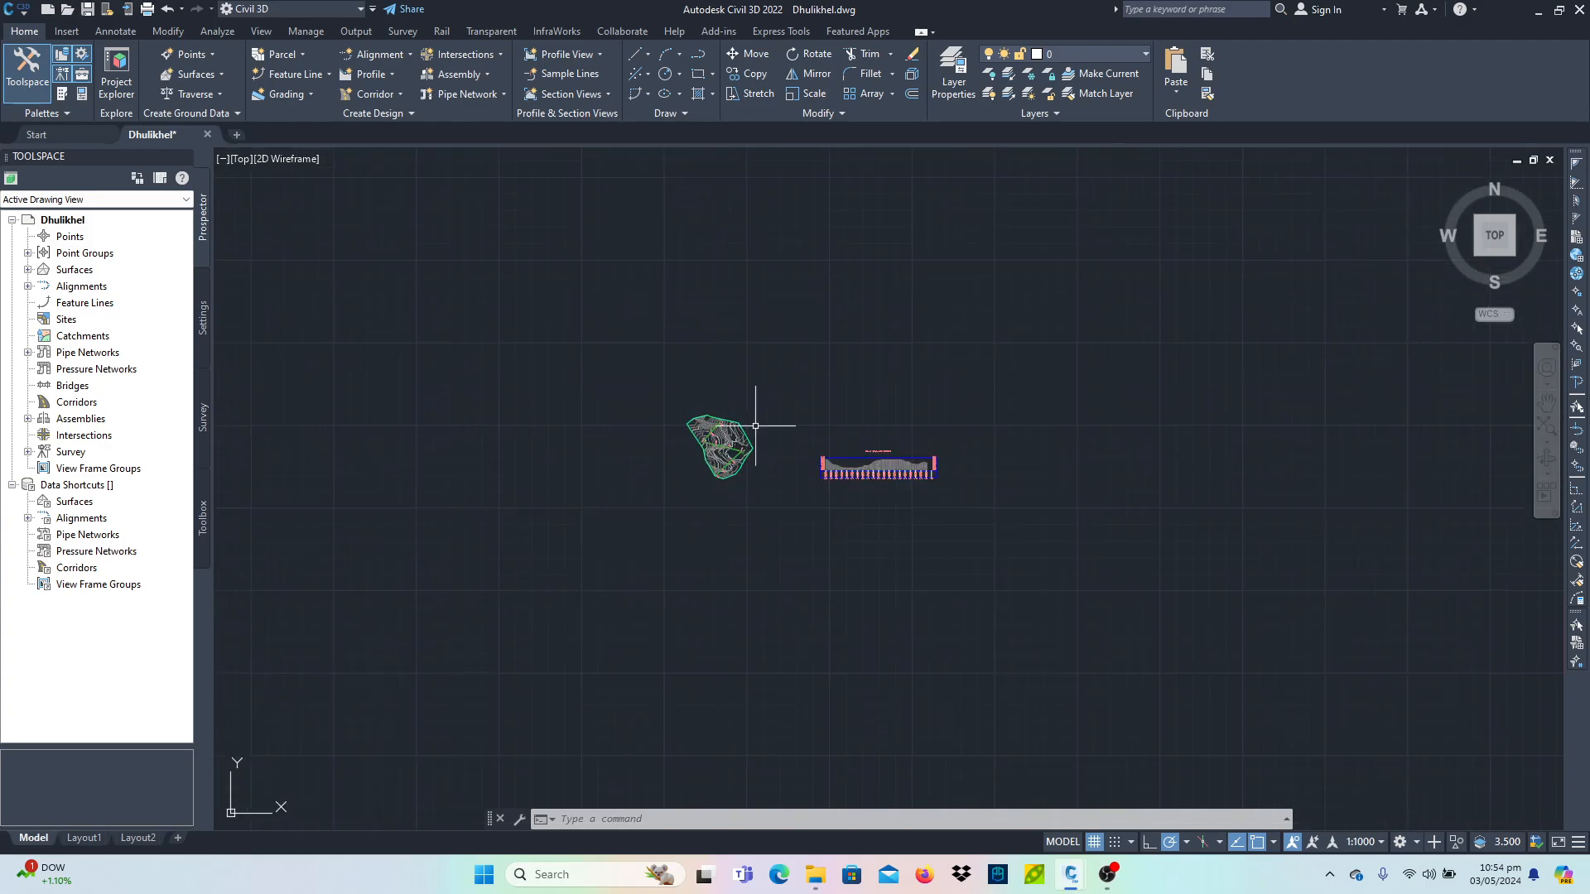
scroll(1031, 525, up, 2)
scroll(1051, 530, down, 1)
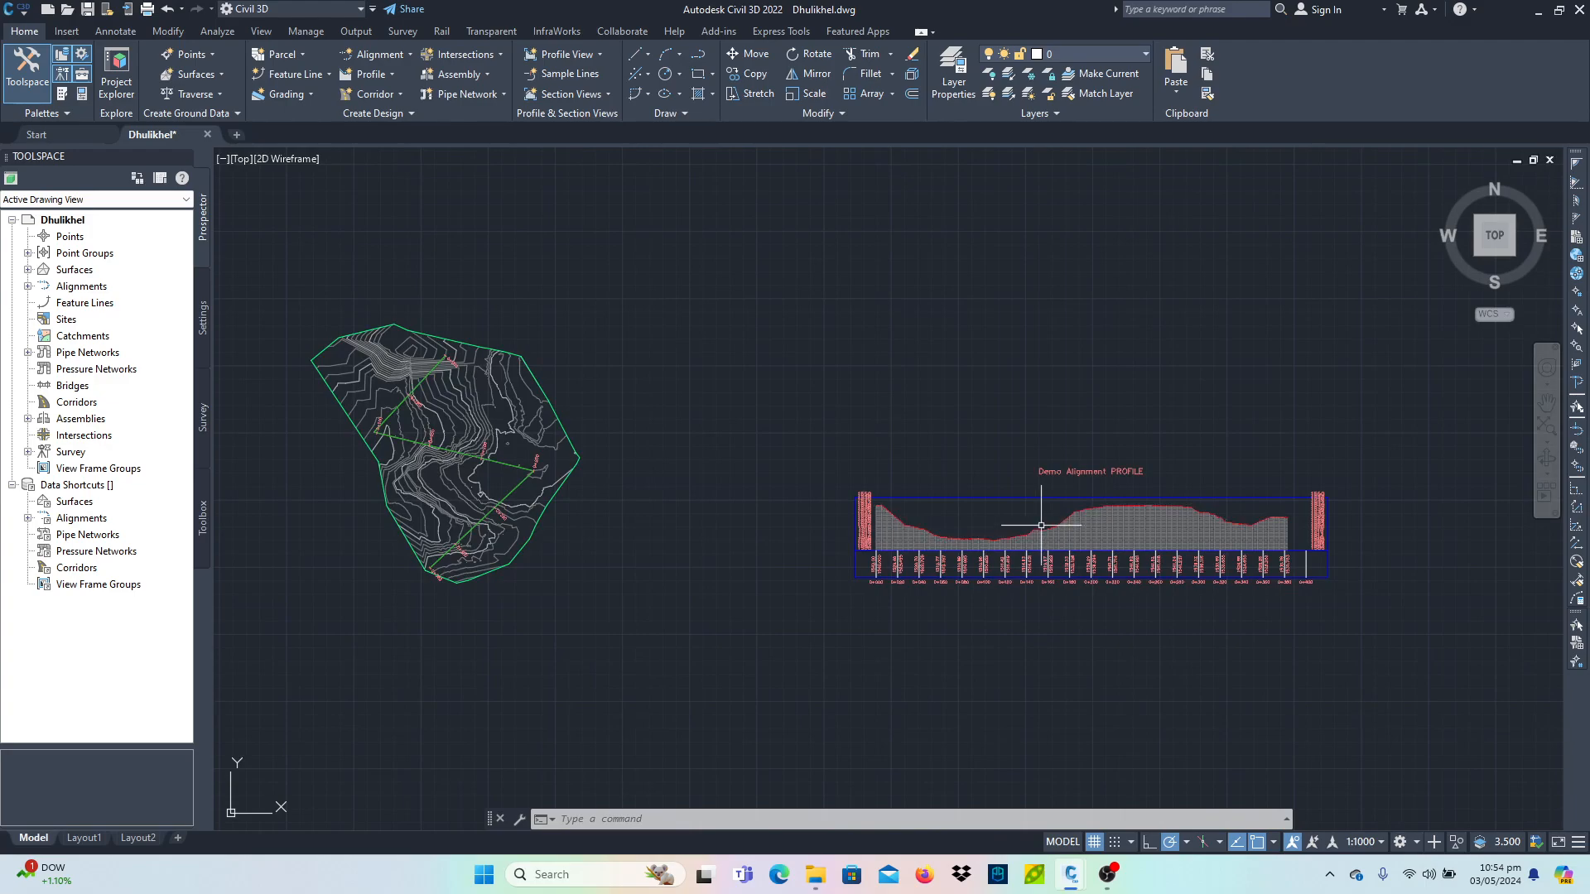
mouse_move(1041, 525)
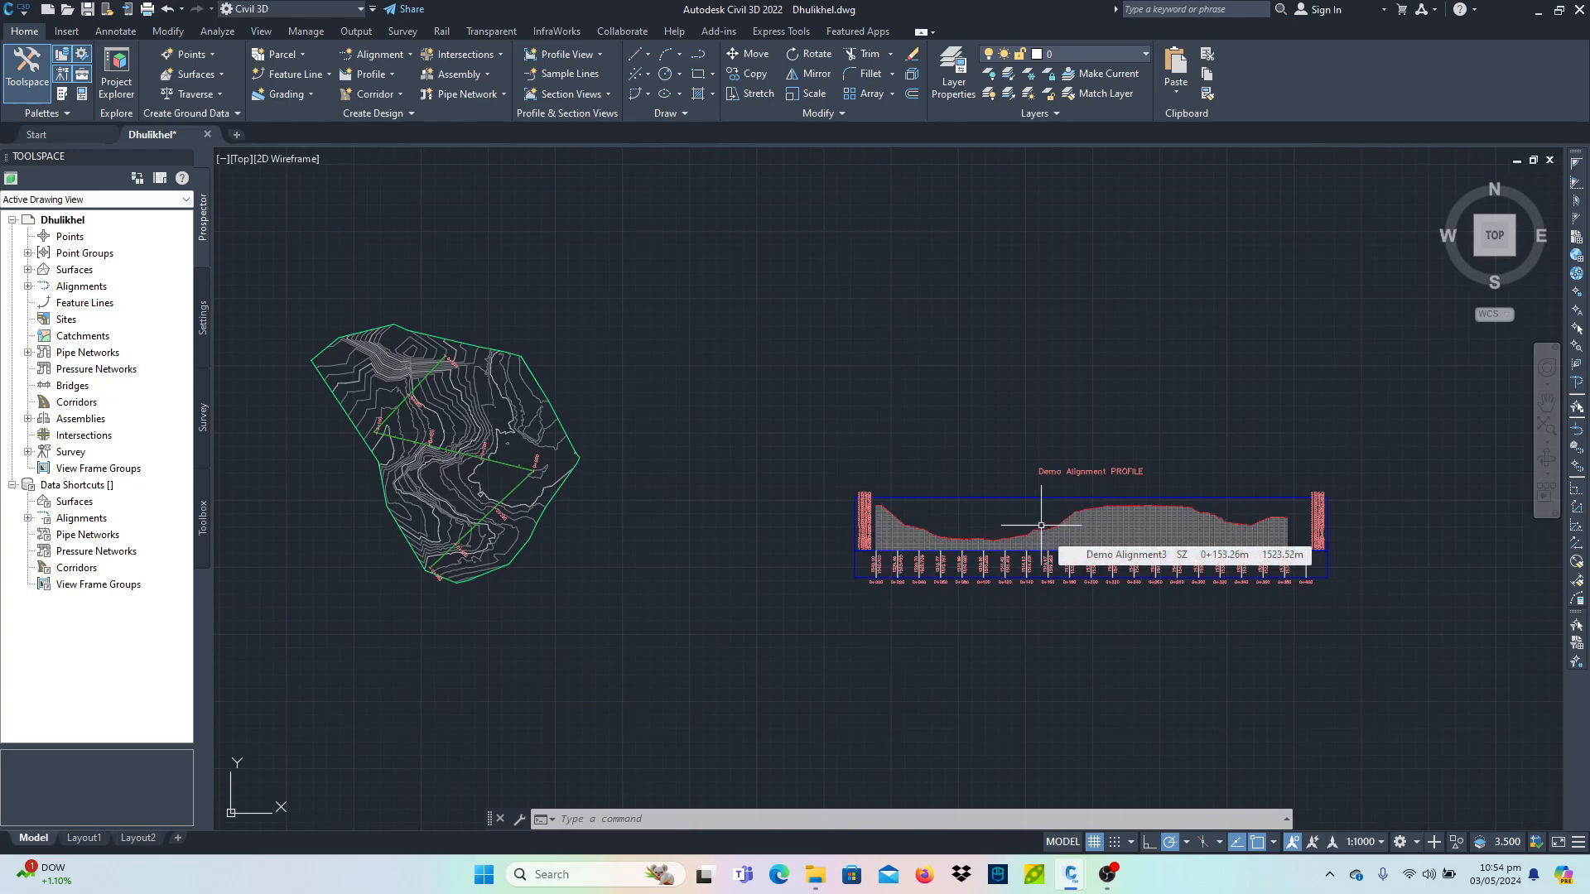
- Turn off the station tracker using the STATIONTRACKEROFF command, after a misspelled attempt
text(sta)
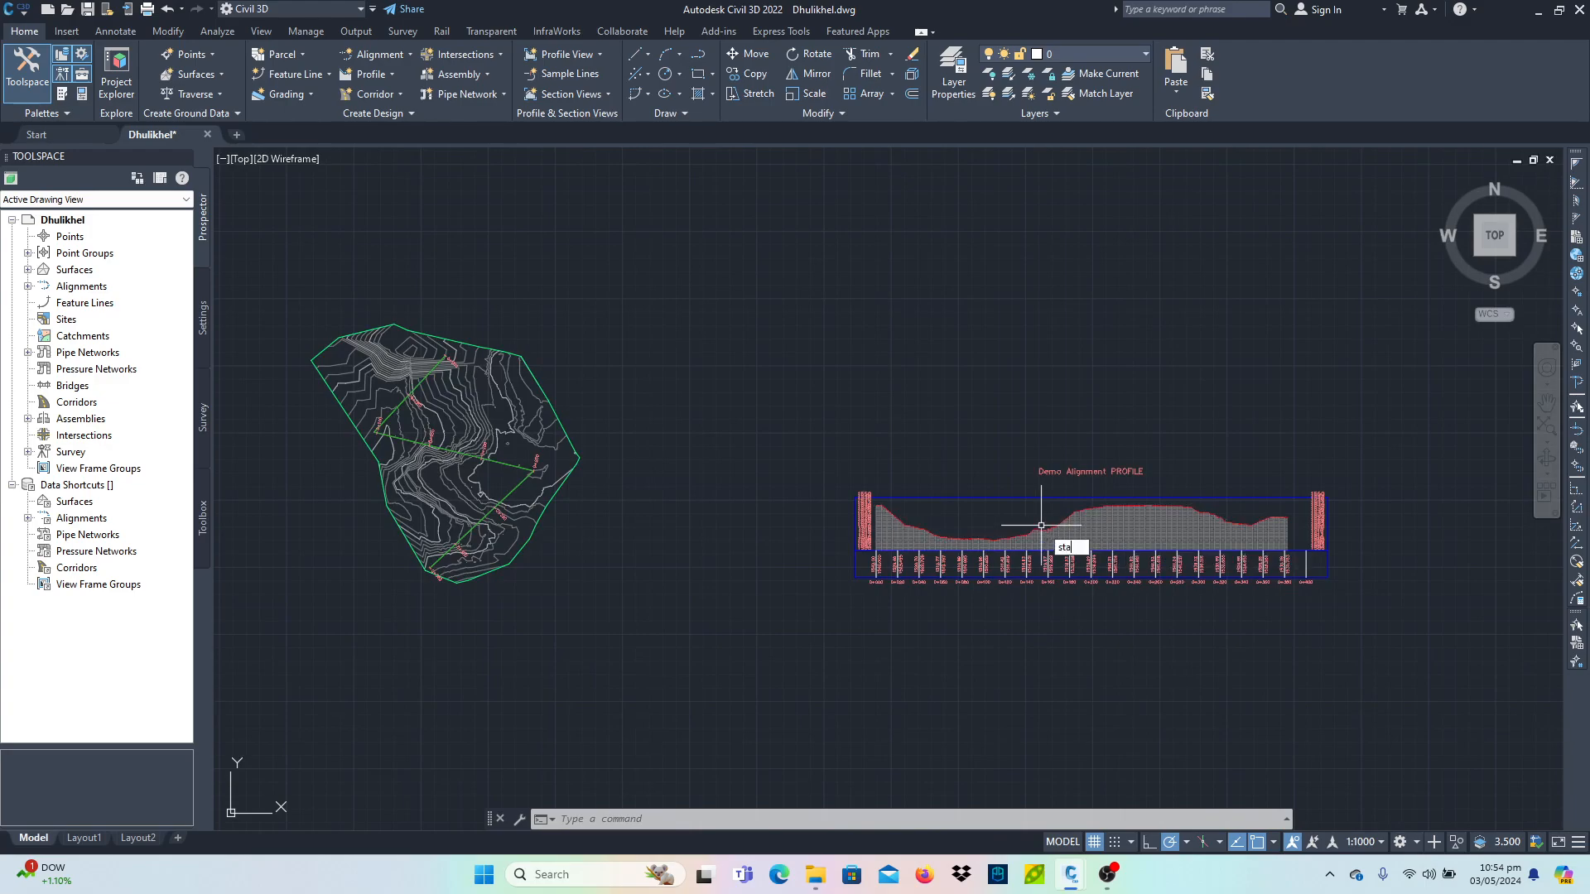
text(tiointracker)
key(Return)
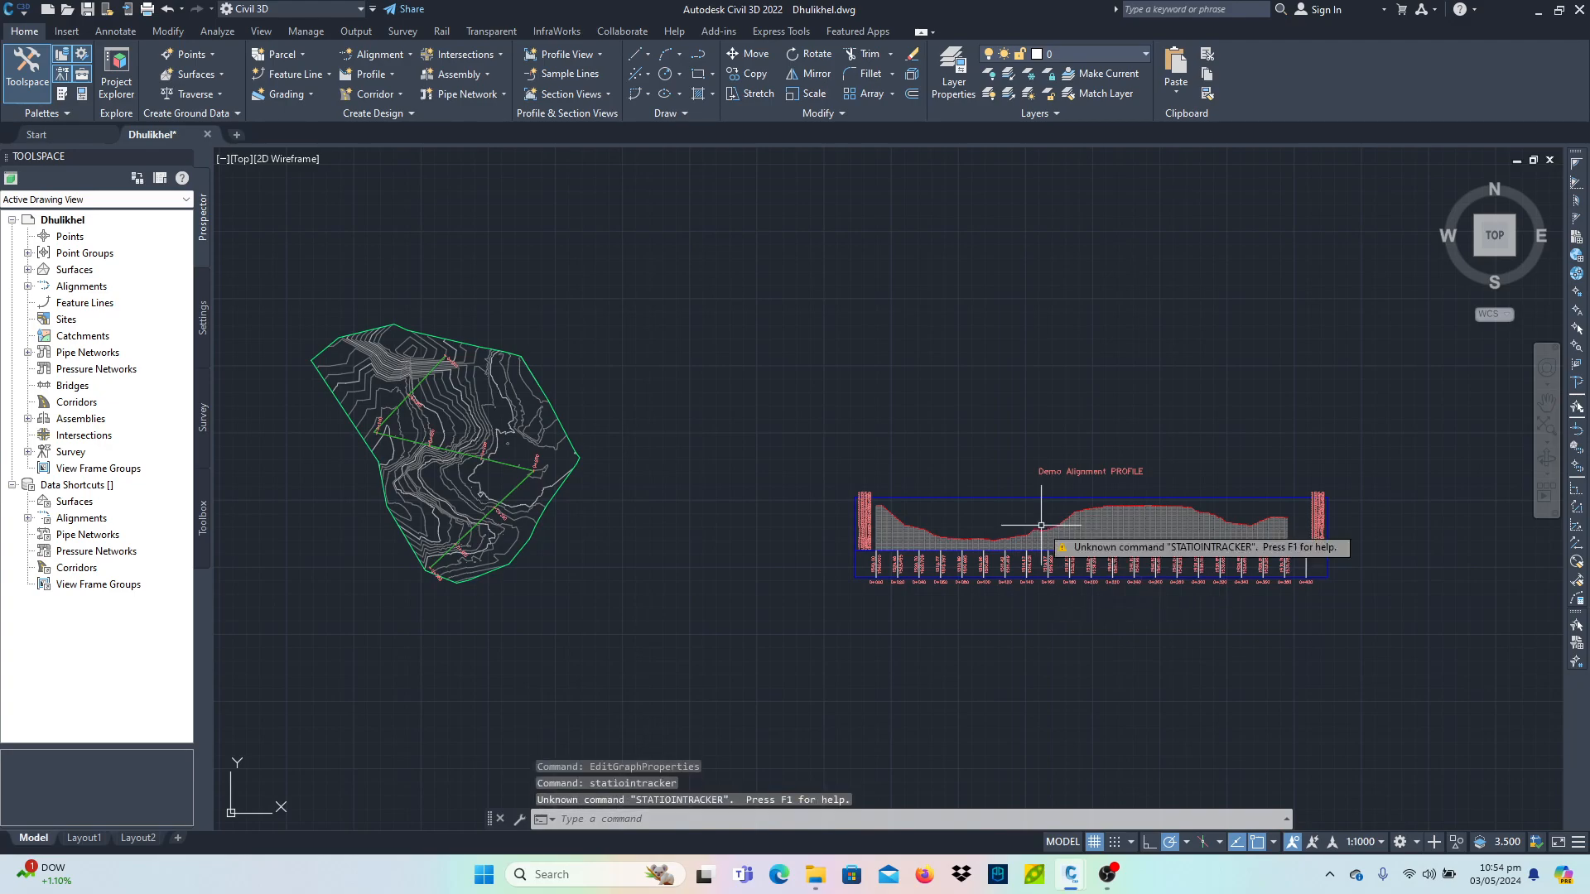
text(STAtiontrackerall)
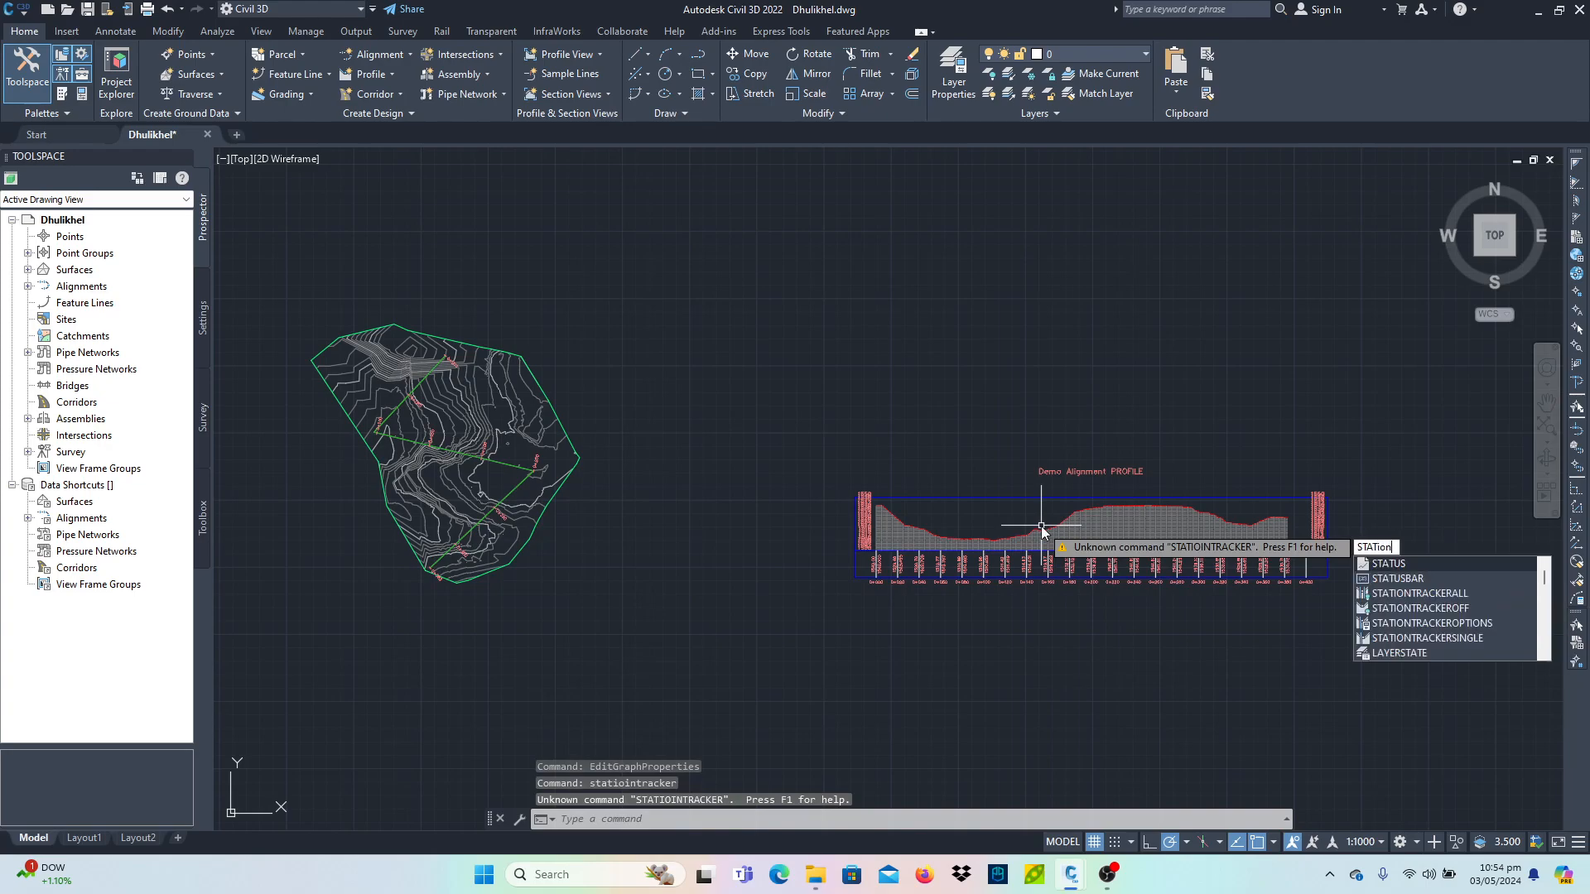
key(Return)
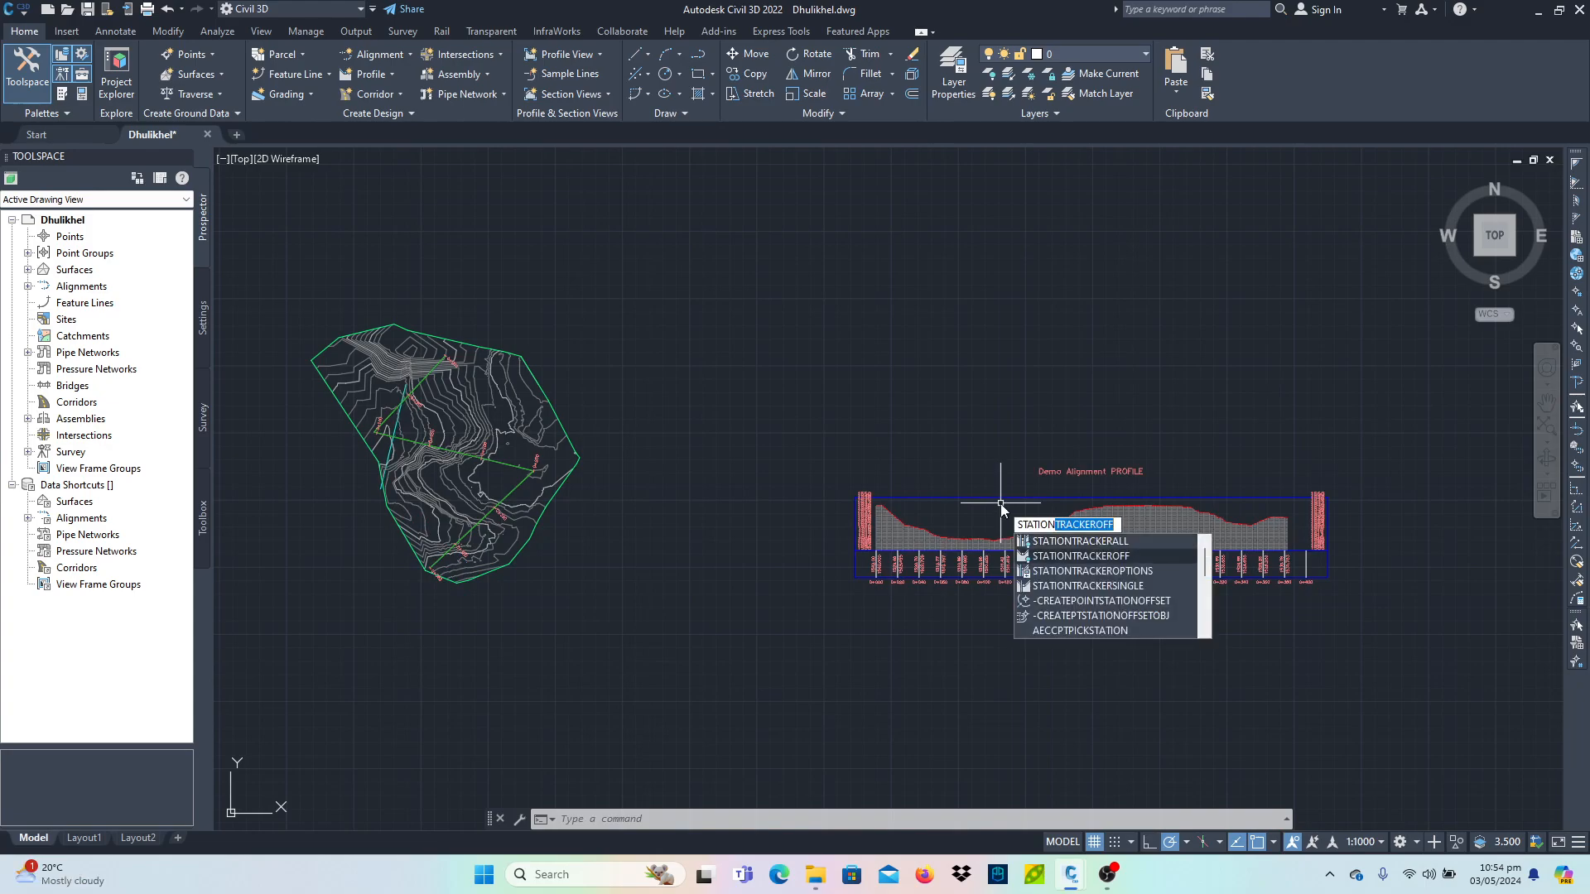
key(Return)
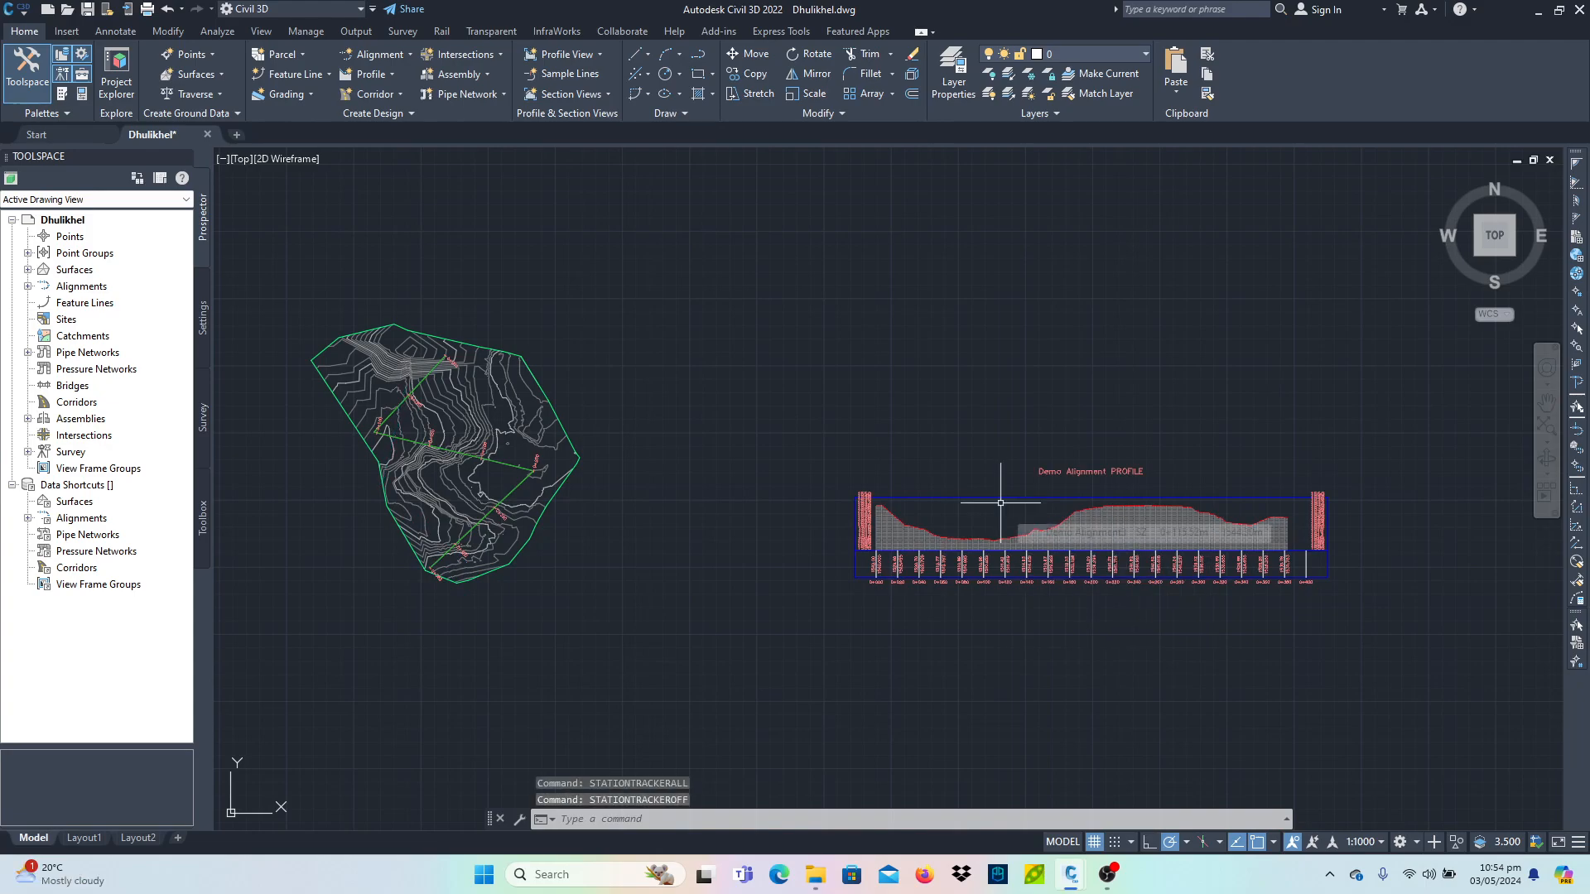
- Set the profile view style's left vertical axis major tick interval to 10 m and minor to 2 m
middle_drag(1001, 503, 464, 509)
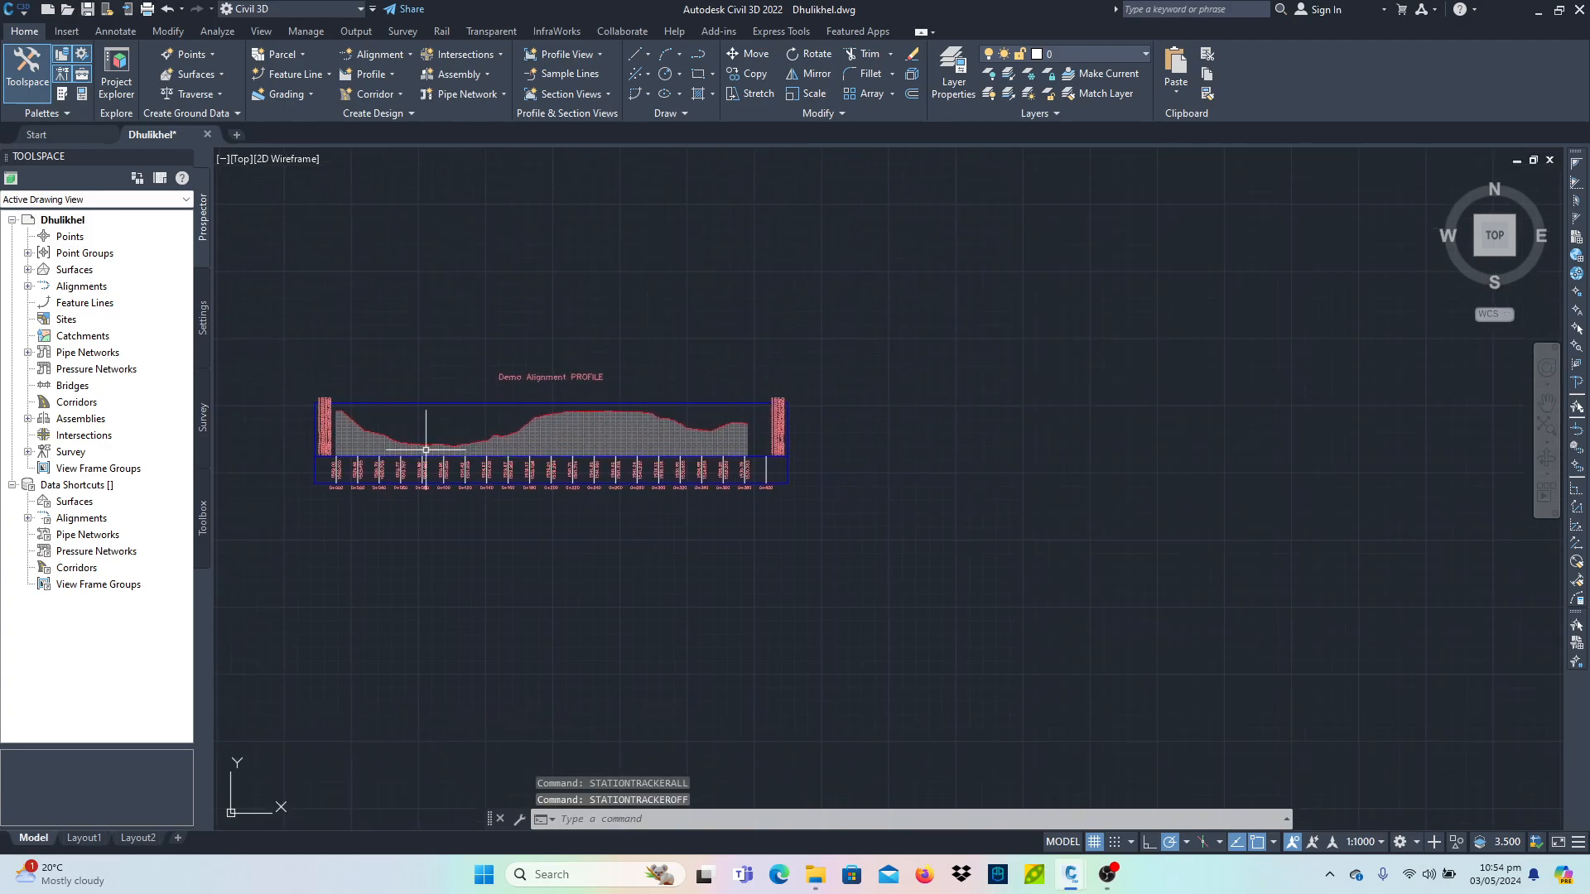
scroll(785, 568, up, 5)
scroll(665, 556, down, 2)
middle_drag(669, 558, 1136, 597)
scroll(410, 555, up, 1)
scroll(415, 556, up, 3)
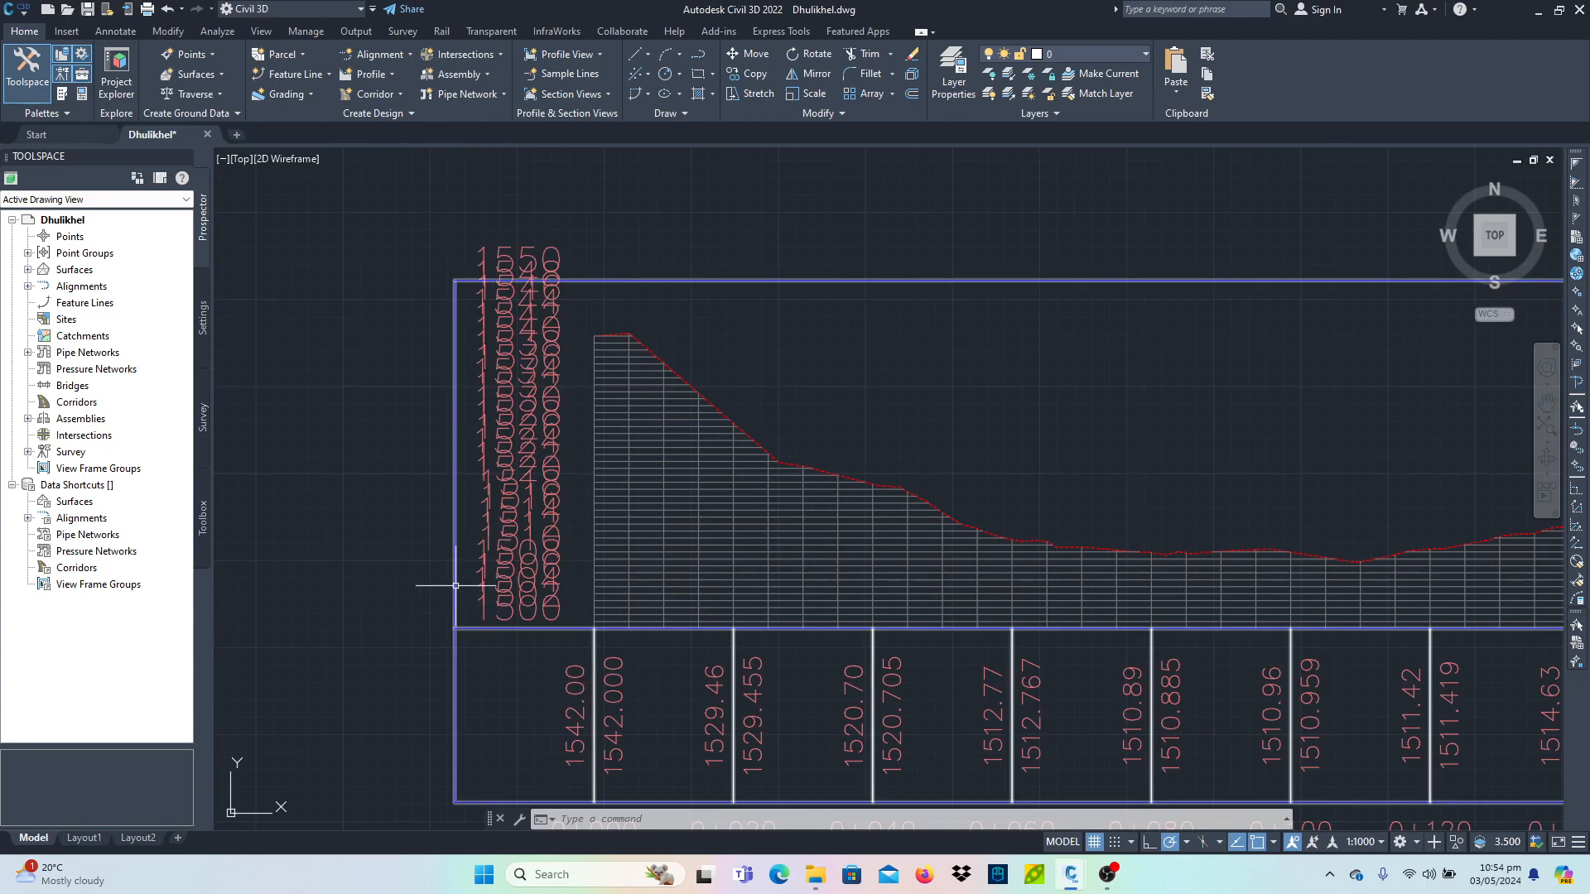
click(468, 588)
right_click(457, 318)
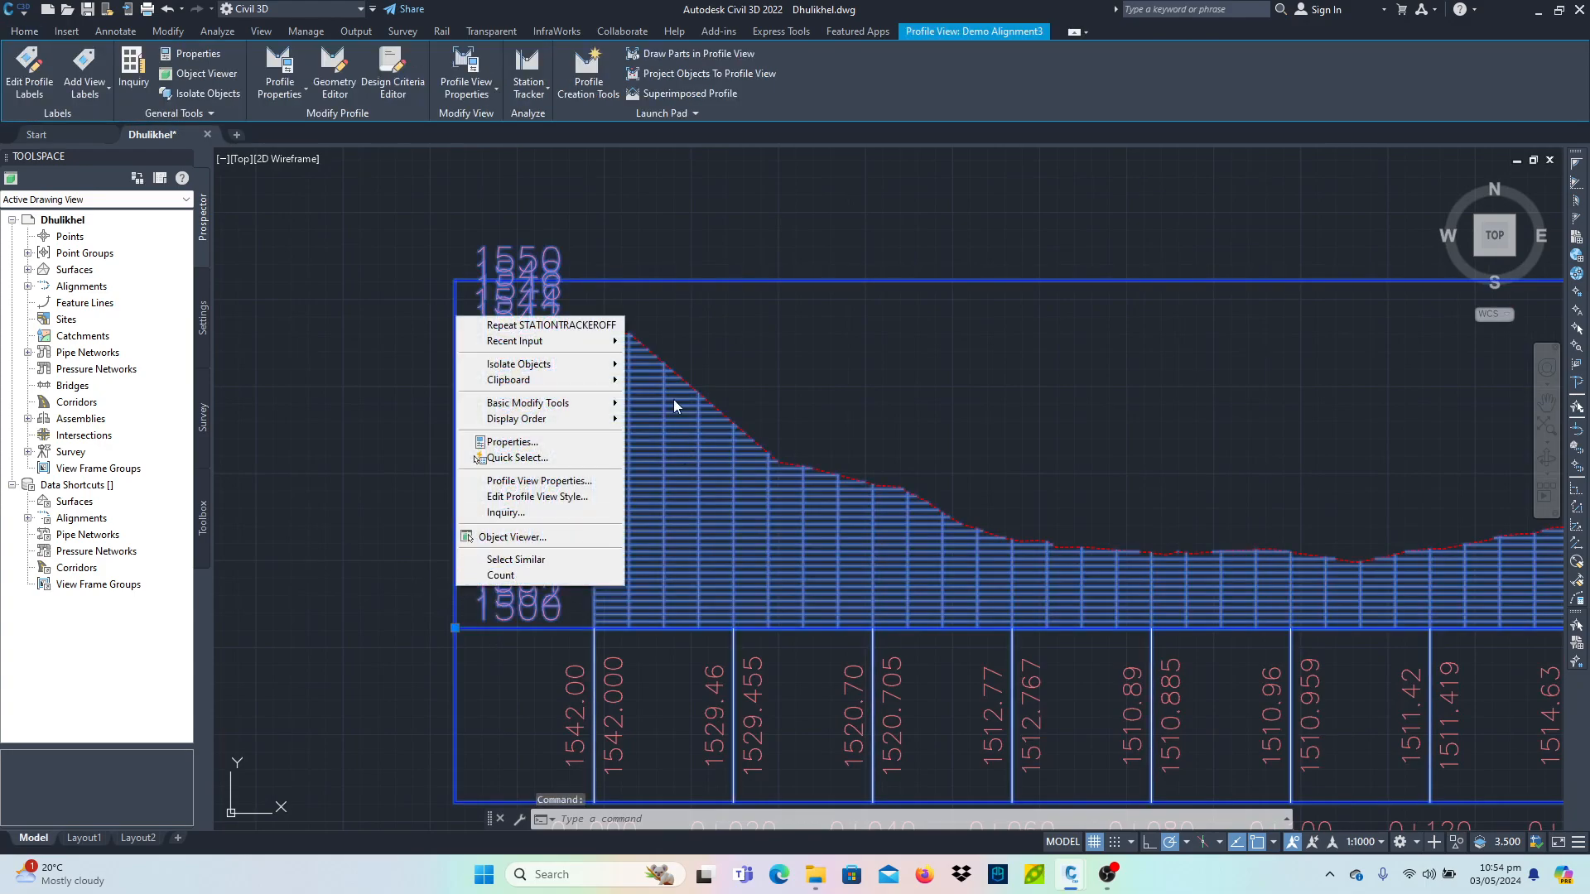
click(568, 497)
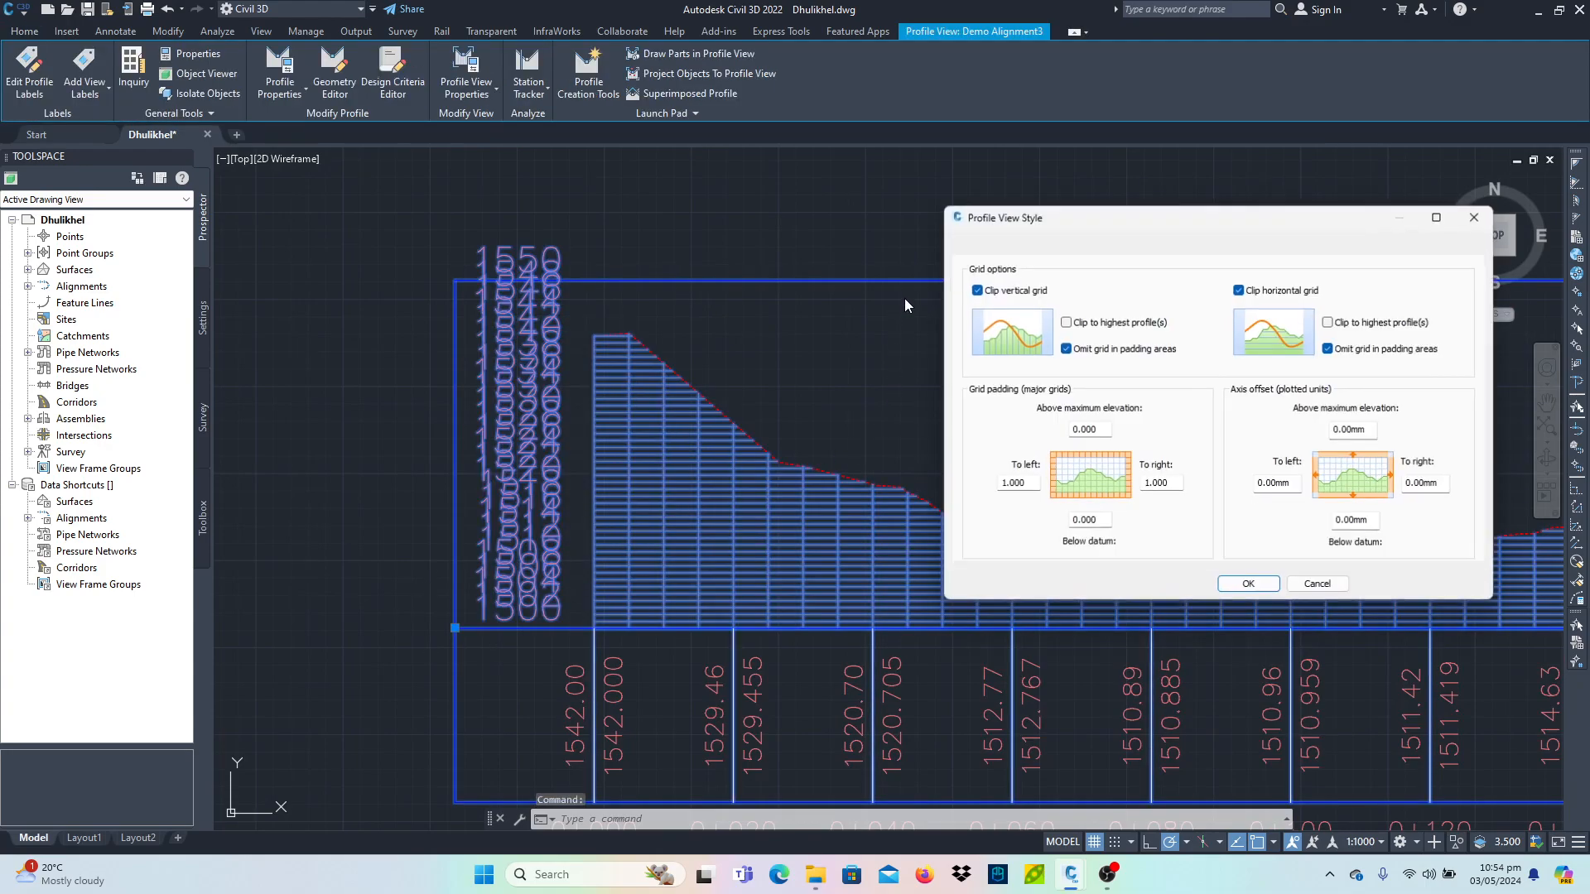
click(1267, 243)
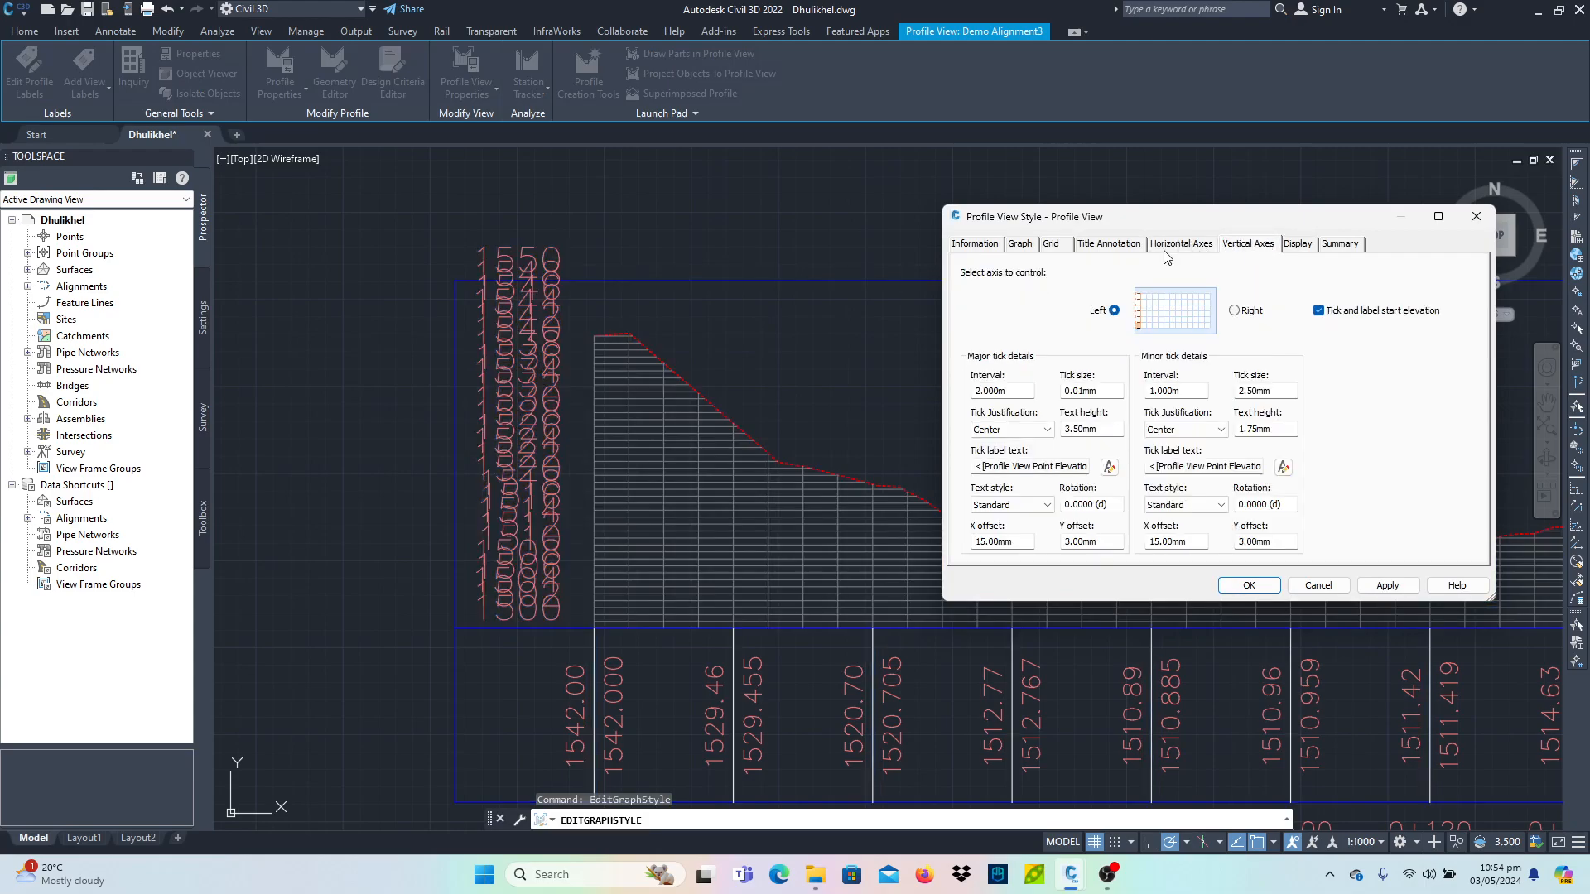
drag(1119, 228, 716, 164)
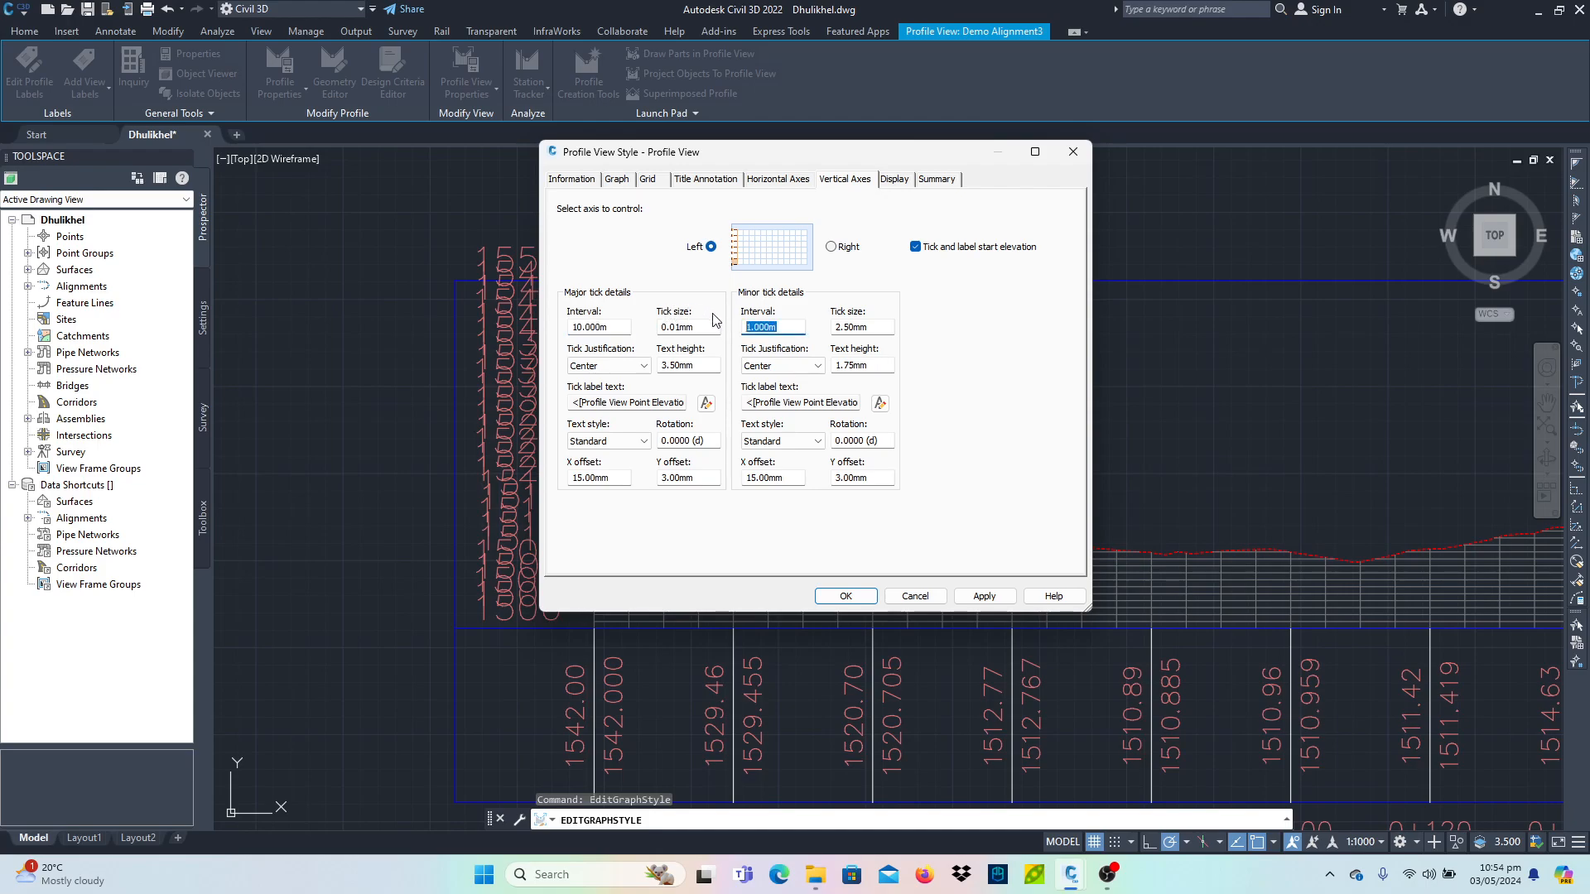
click(981, 597)
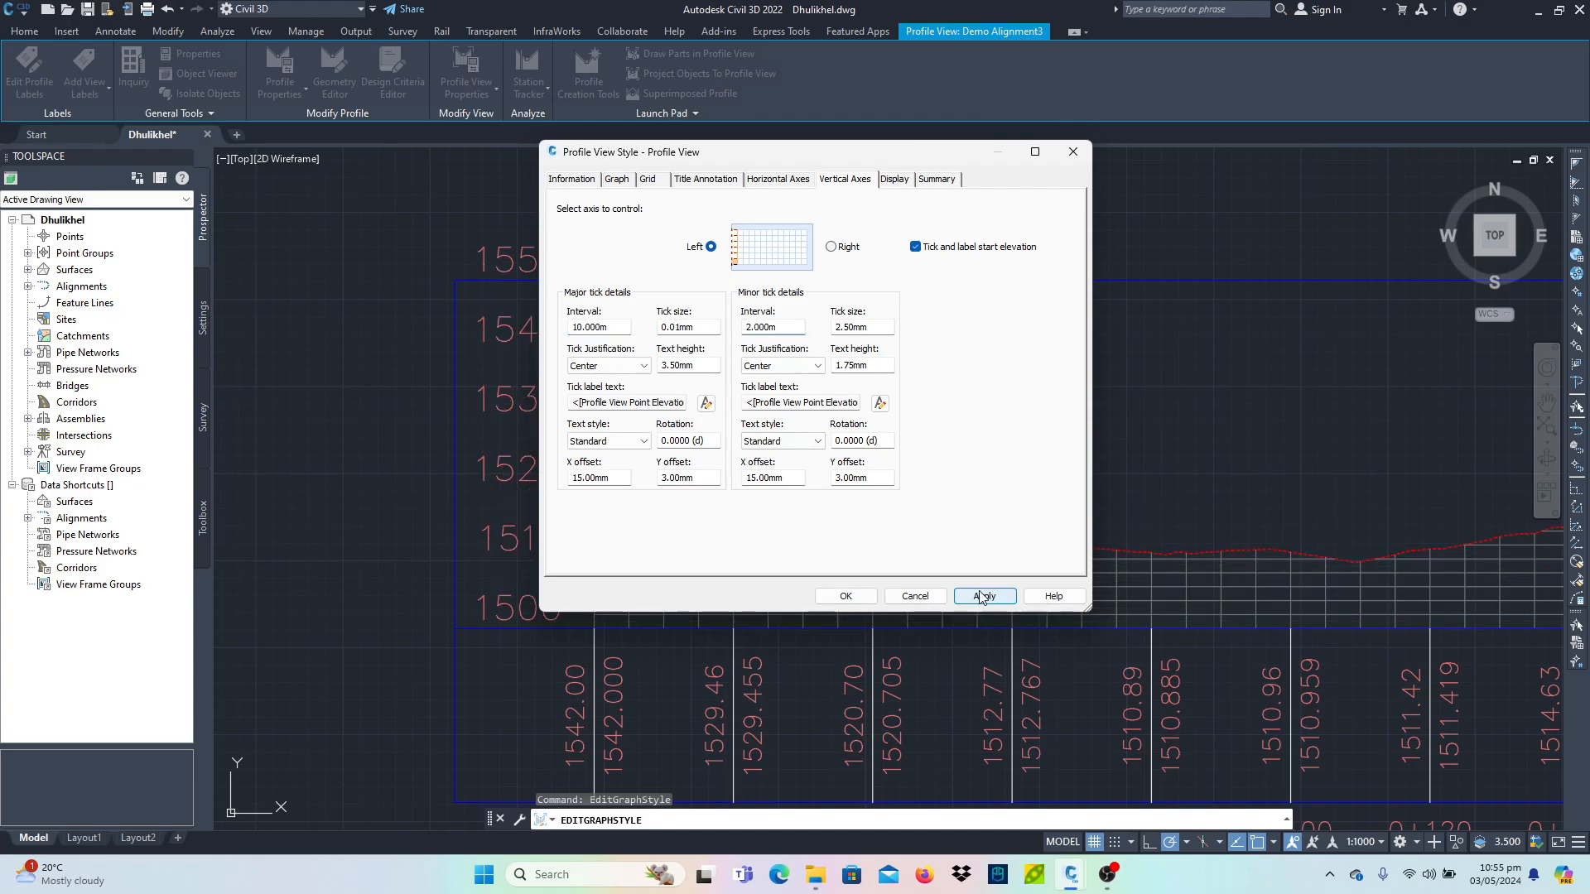
click(846, 596)
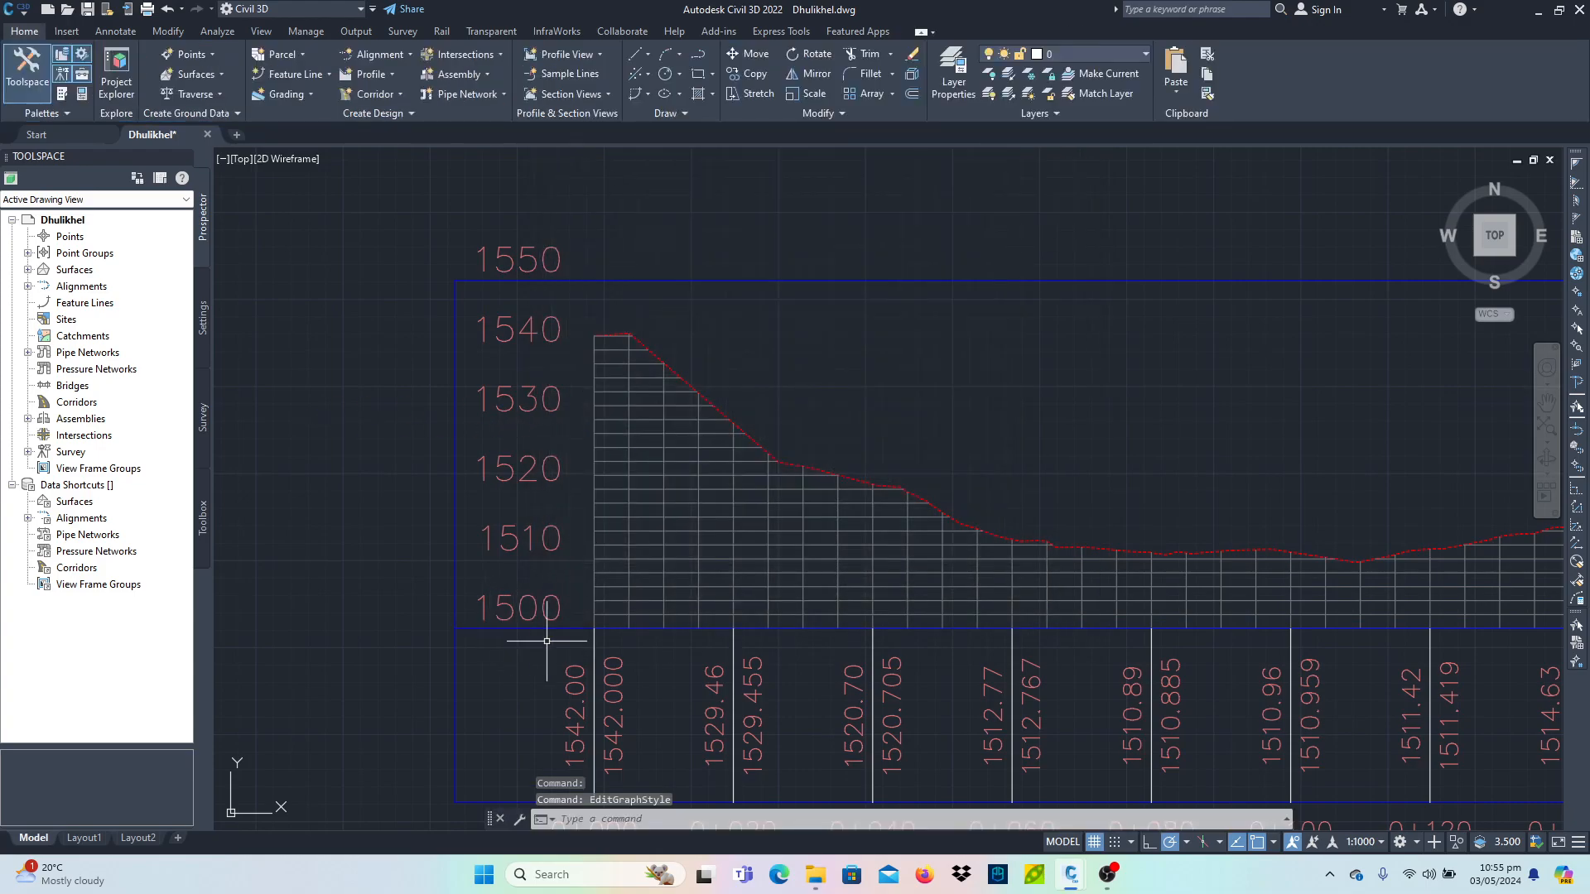
- Set the profile view style's right vertical axis to a 10 m major and 2 m minor tick interval
scroll(514, 430, down, 6)
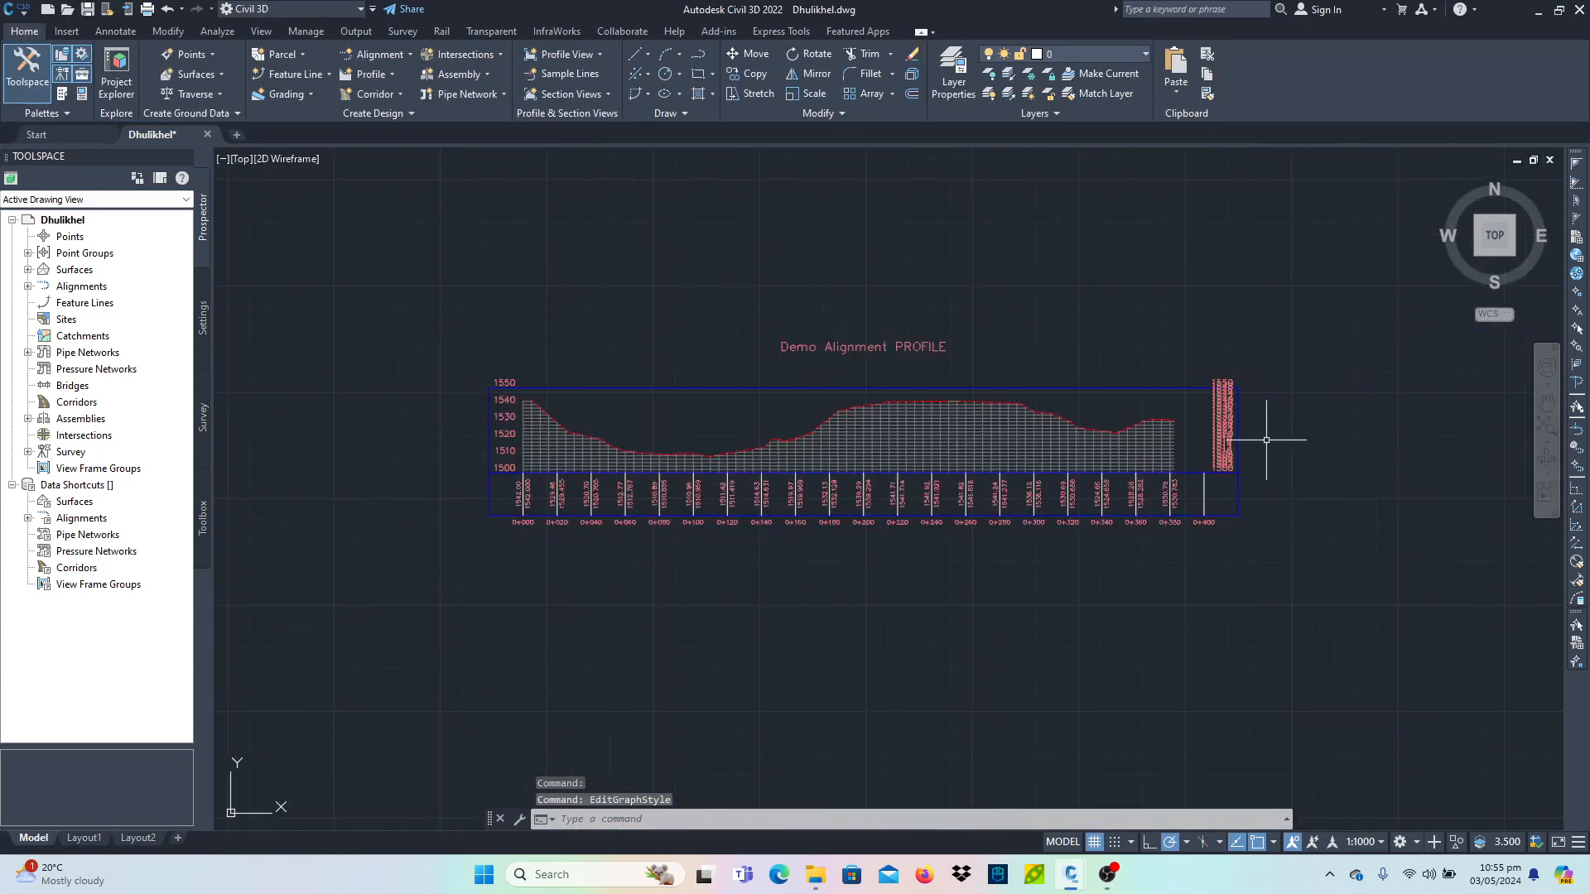
scroll(1234, 437, up, 6)
click(1225, 441)
right_click(1225, 441)
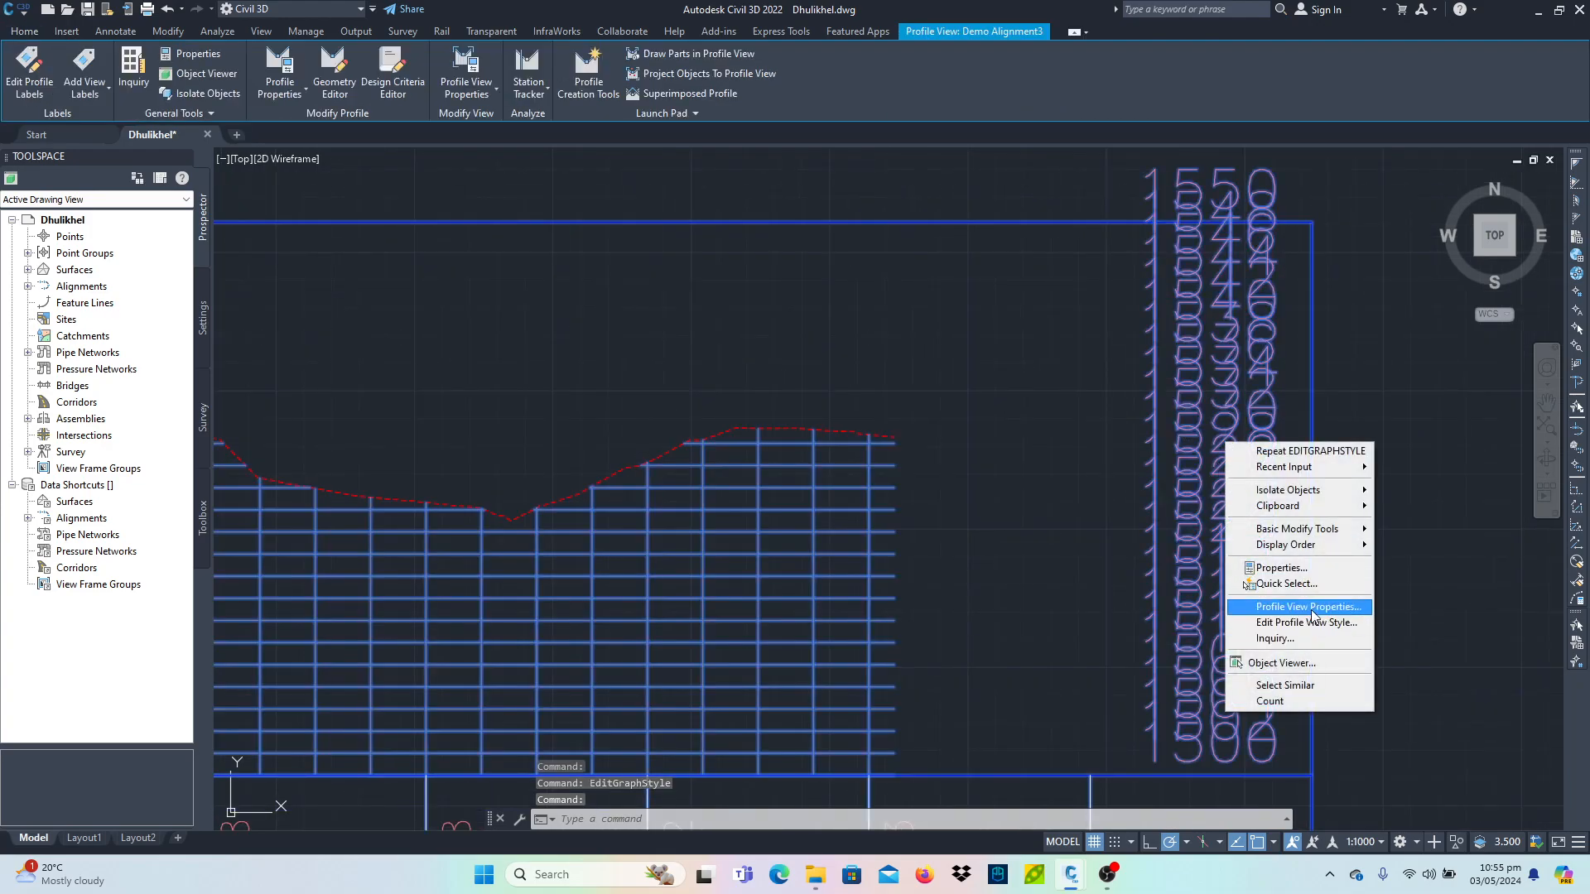
click(1277, 613)
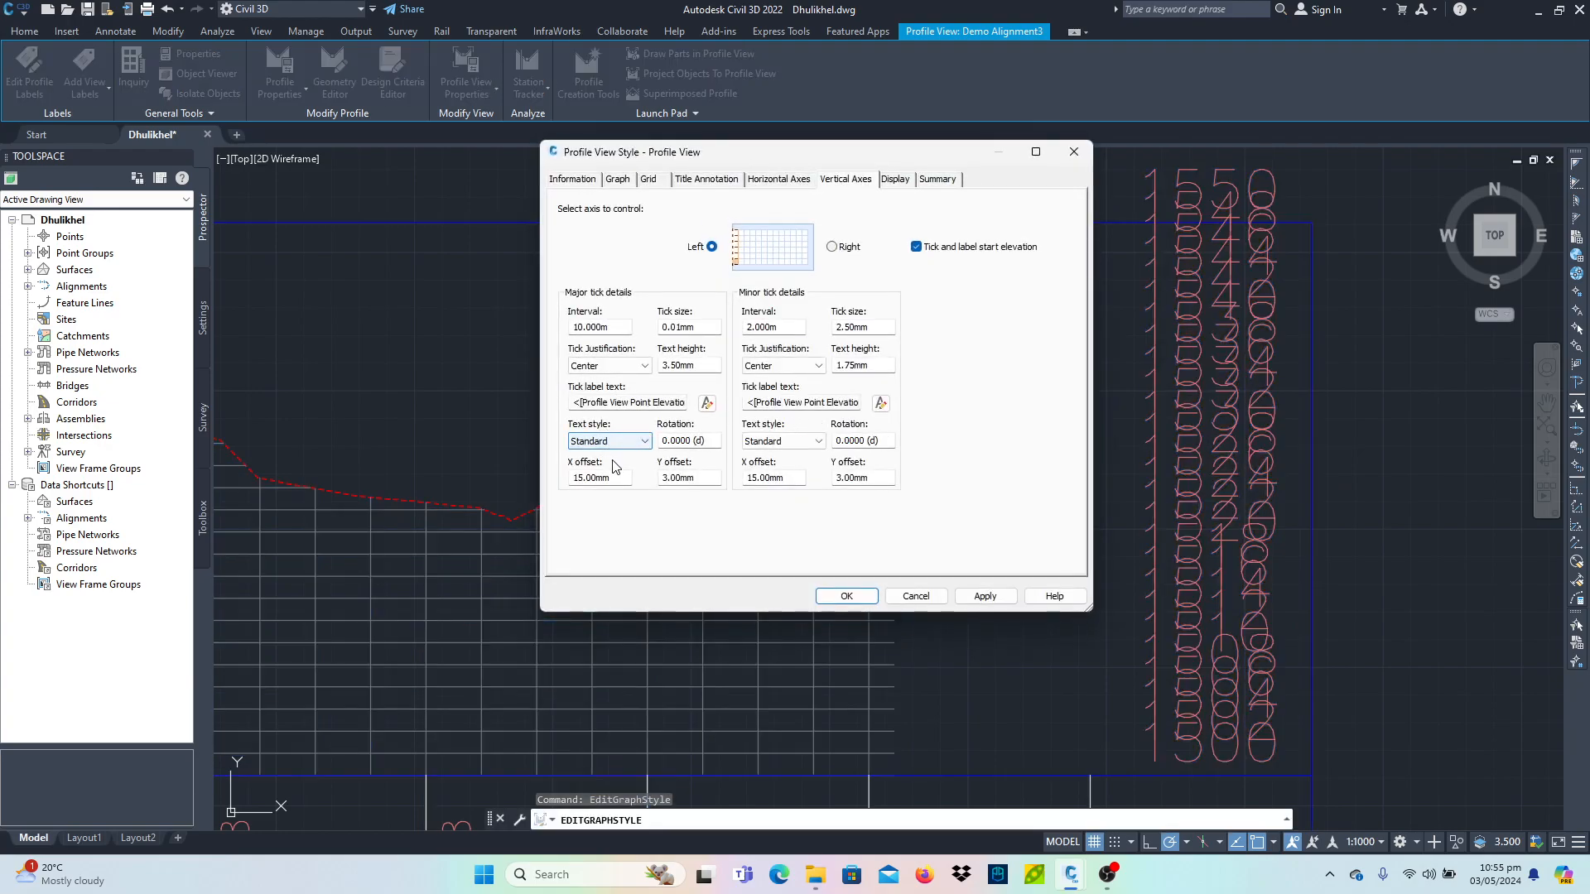
click(833, 247)
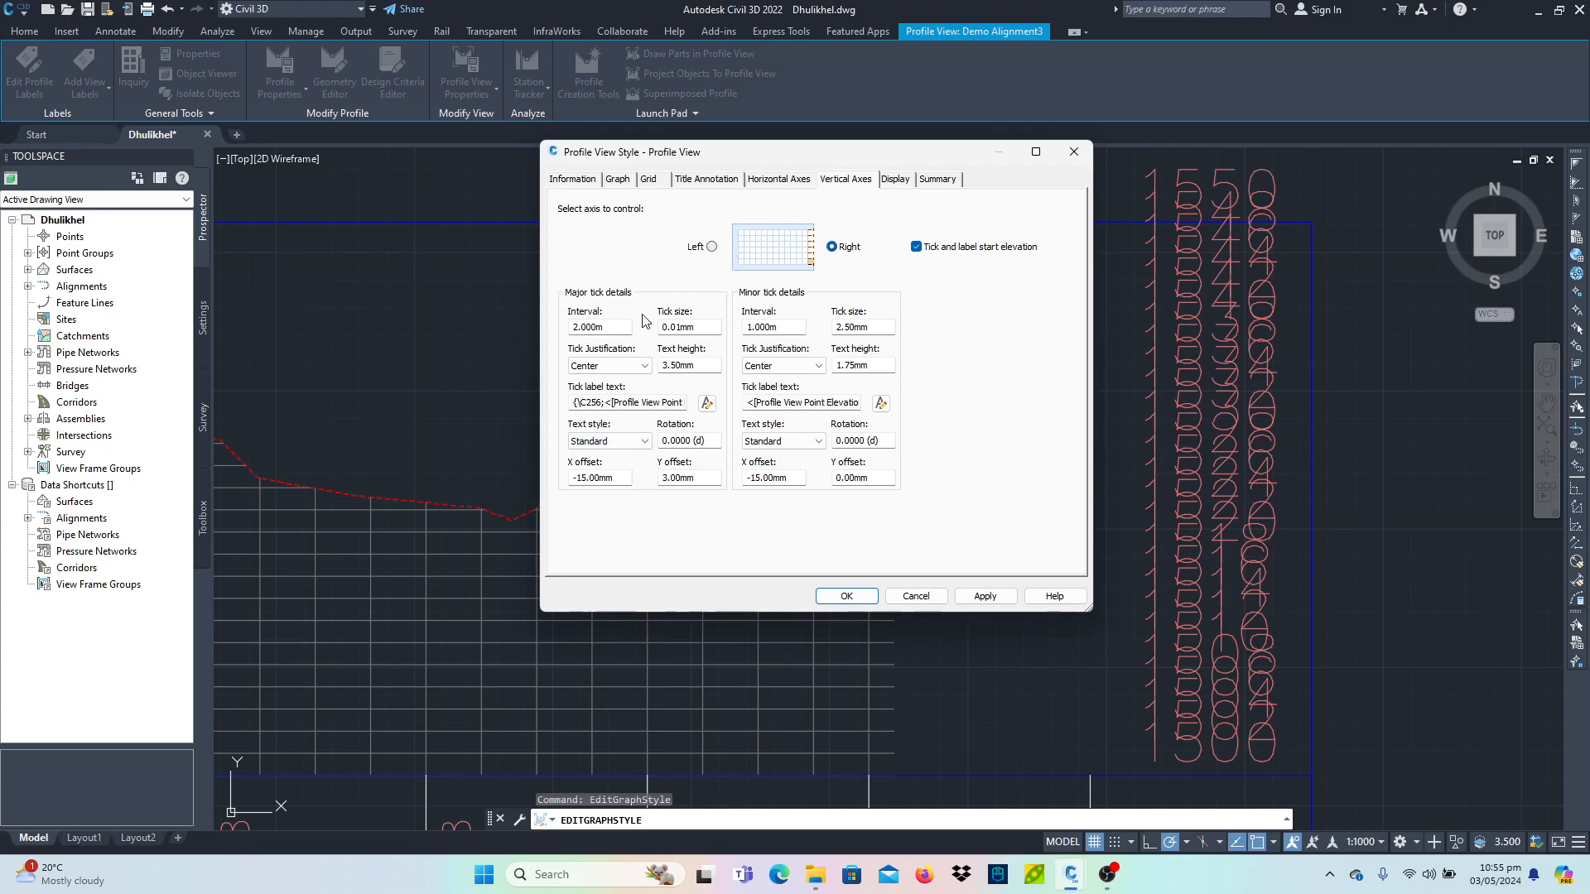
text(10)
key(Tab)
text(2)
click(986, 596)
click(859, 596)
scroll(682, 554, down, 6)
mouse_move(426, 564)
middle_down()
mouse_move(998, 572)
mouse_move(1035, 531)
middle_up()
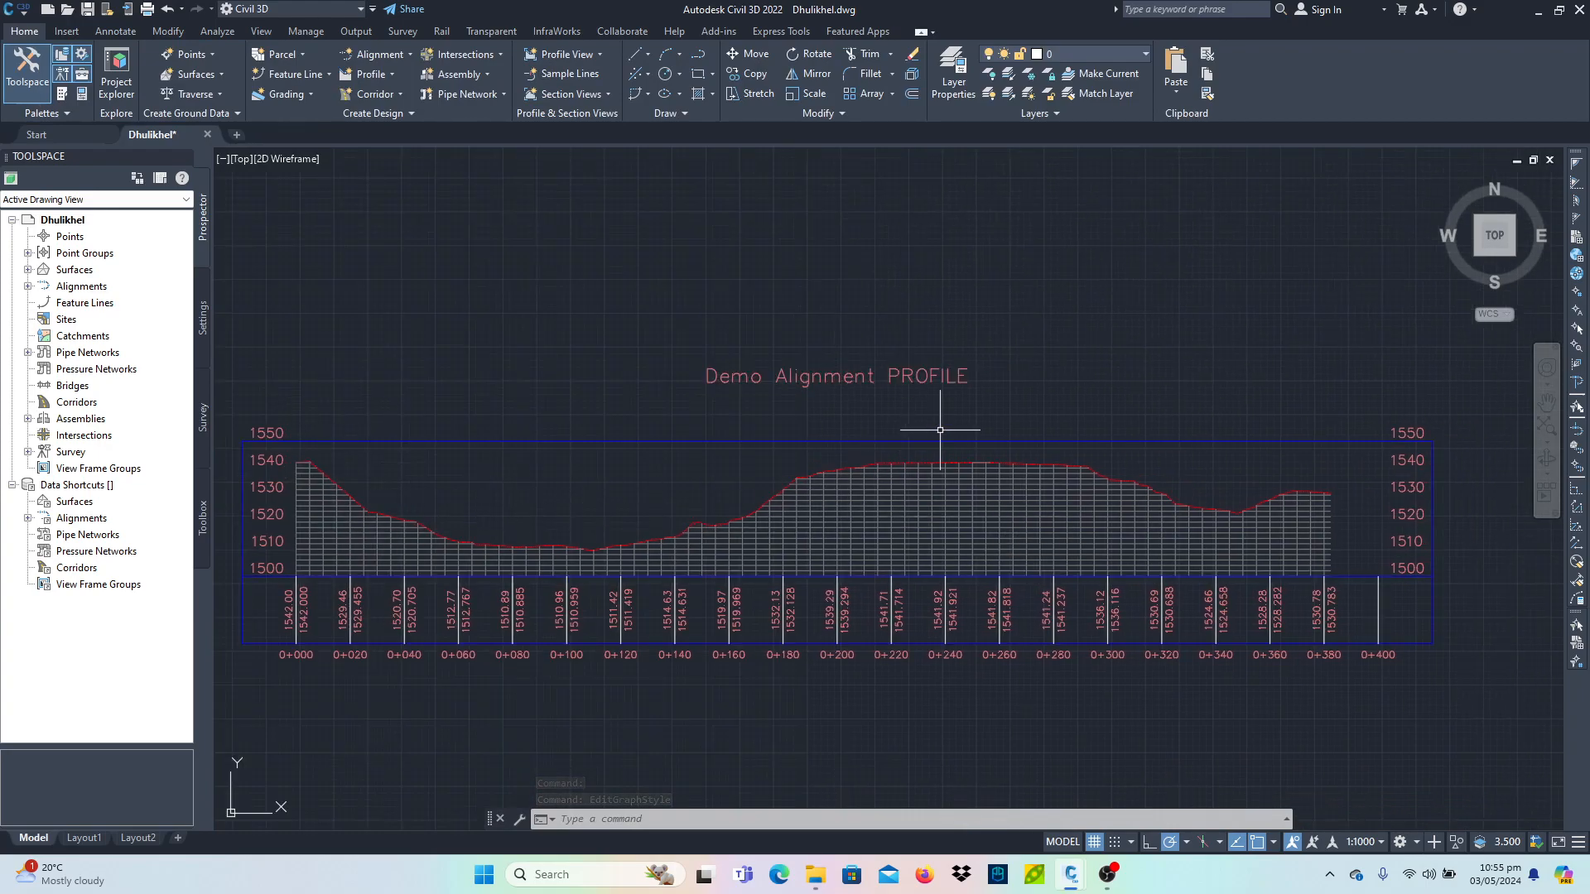
scroll(907, 452, down, 4)
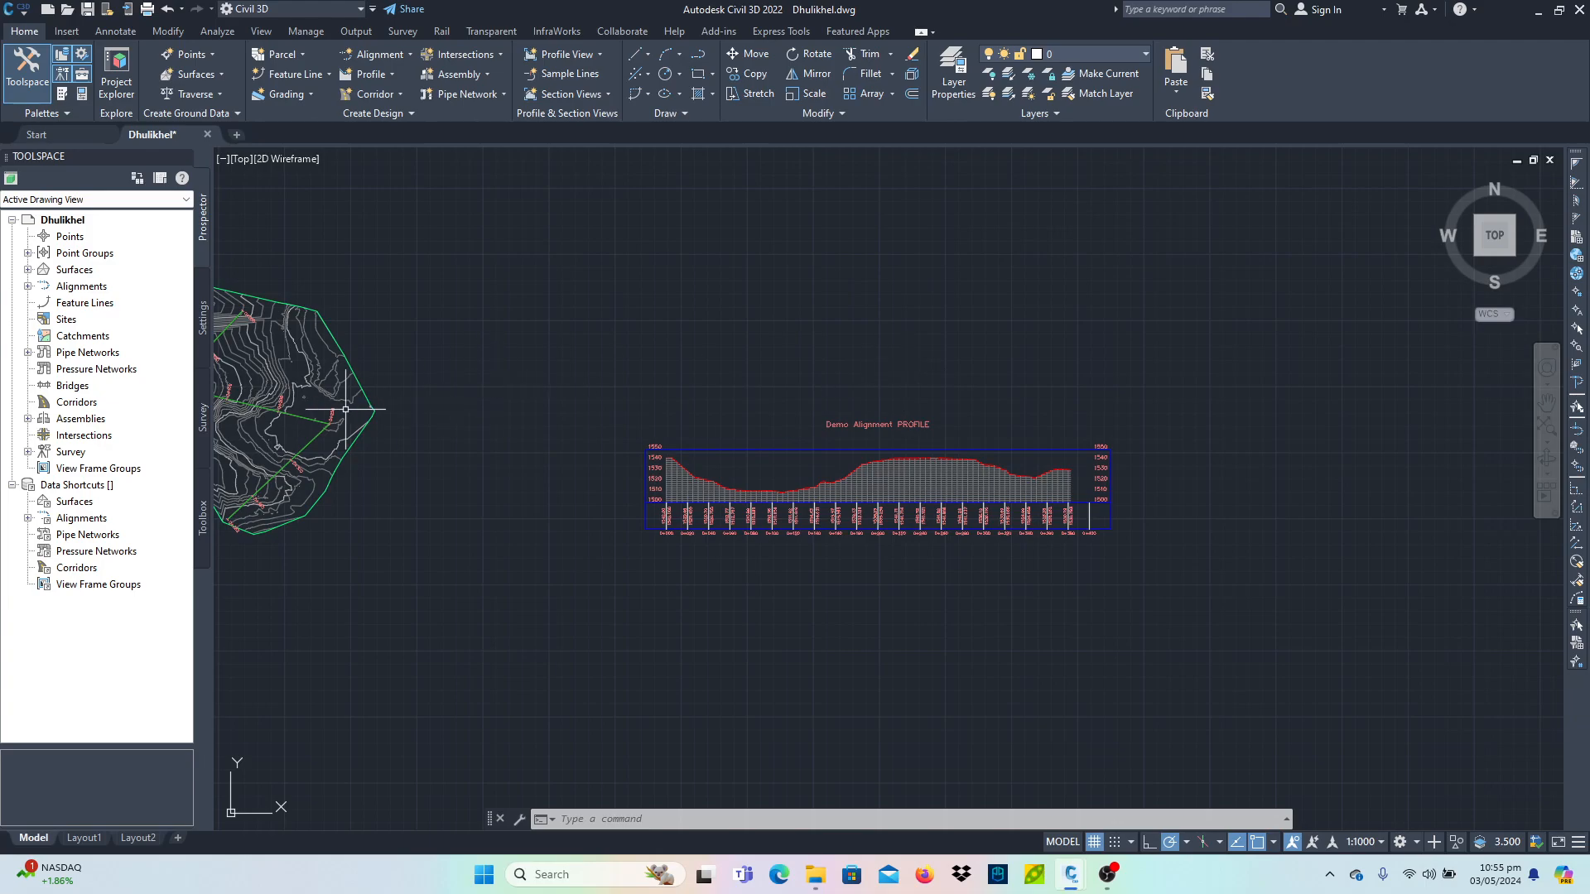
middle_drag(356, 408, 495, 426)
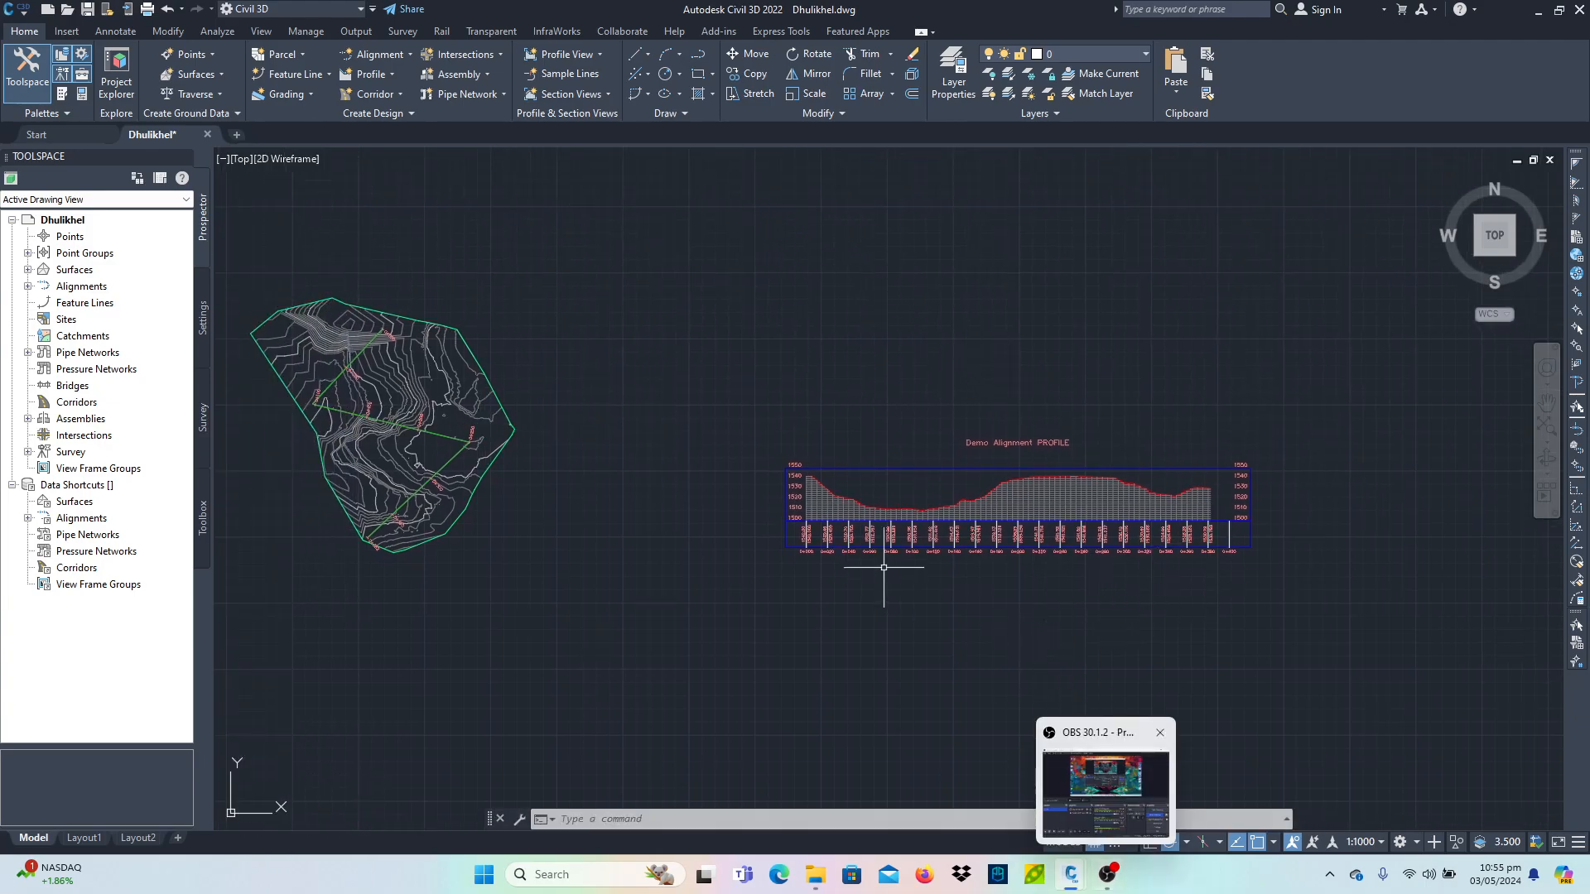
click(1109, 884)
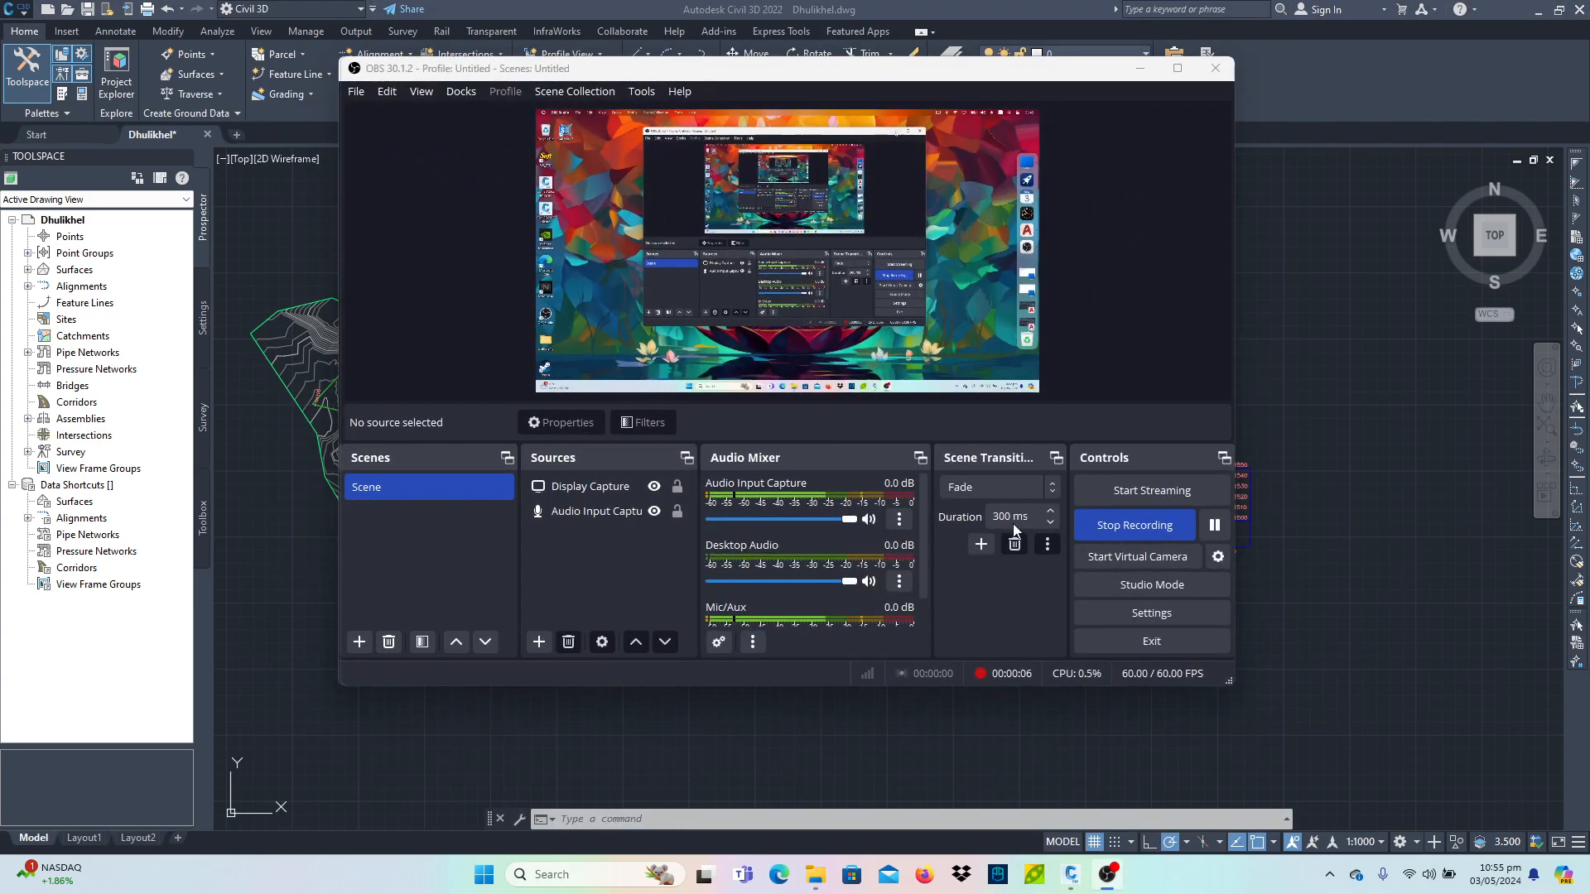